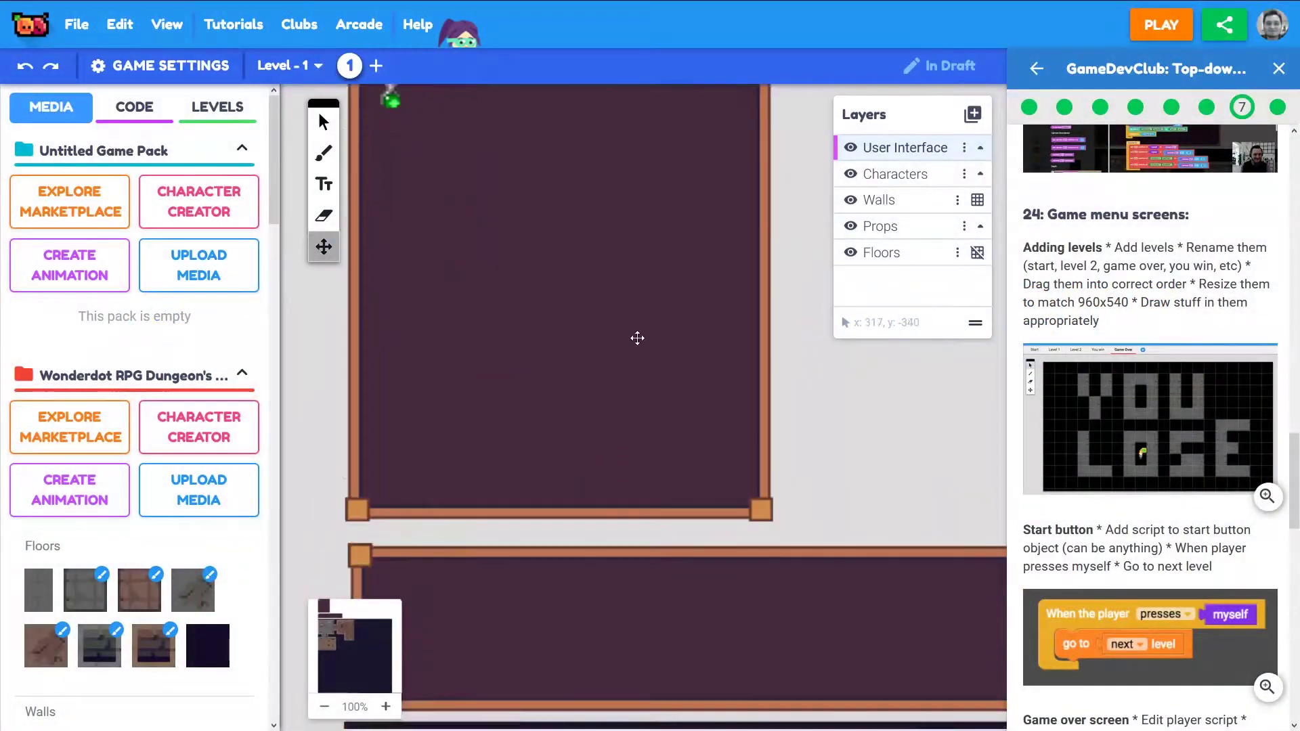
# Step: Add Level 2 and Level 3 as new empty levels
pyautogui.moveTo(766, 511); pyautogui.dragTo(769, 326)
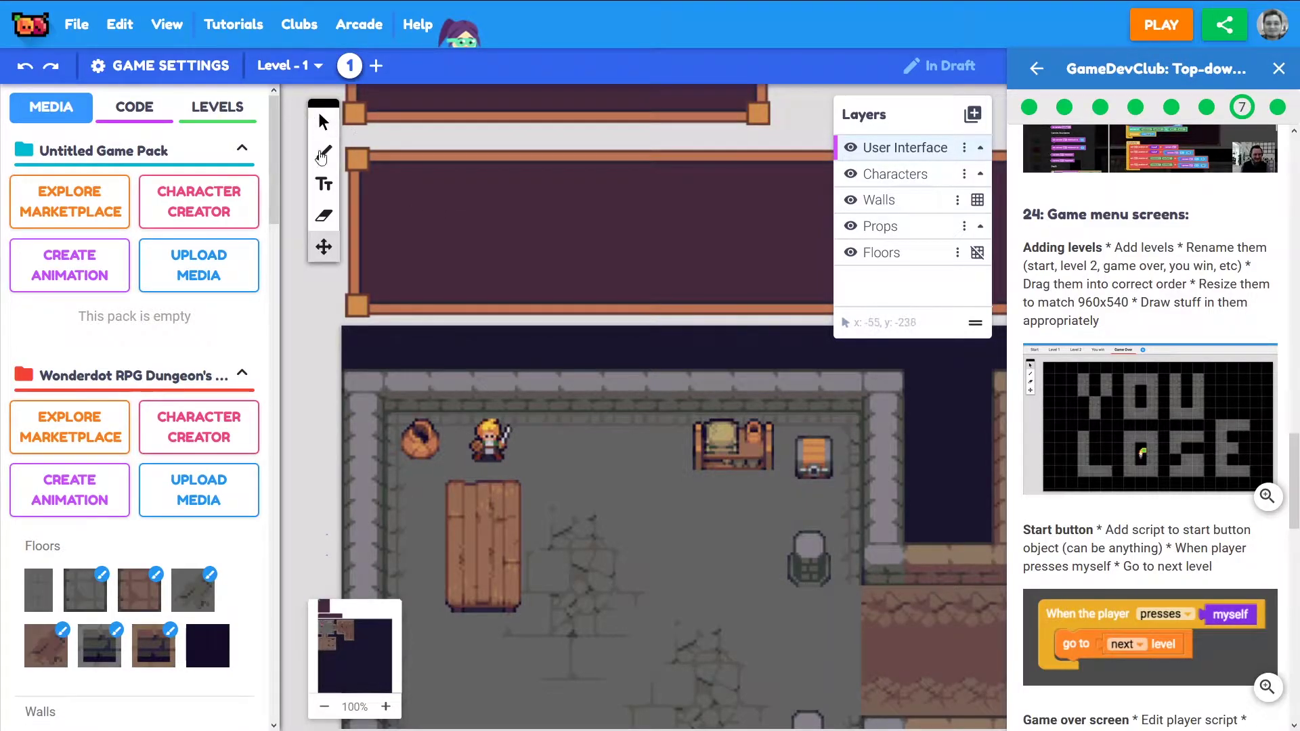
pyautogui.click(381, 73)
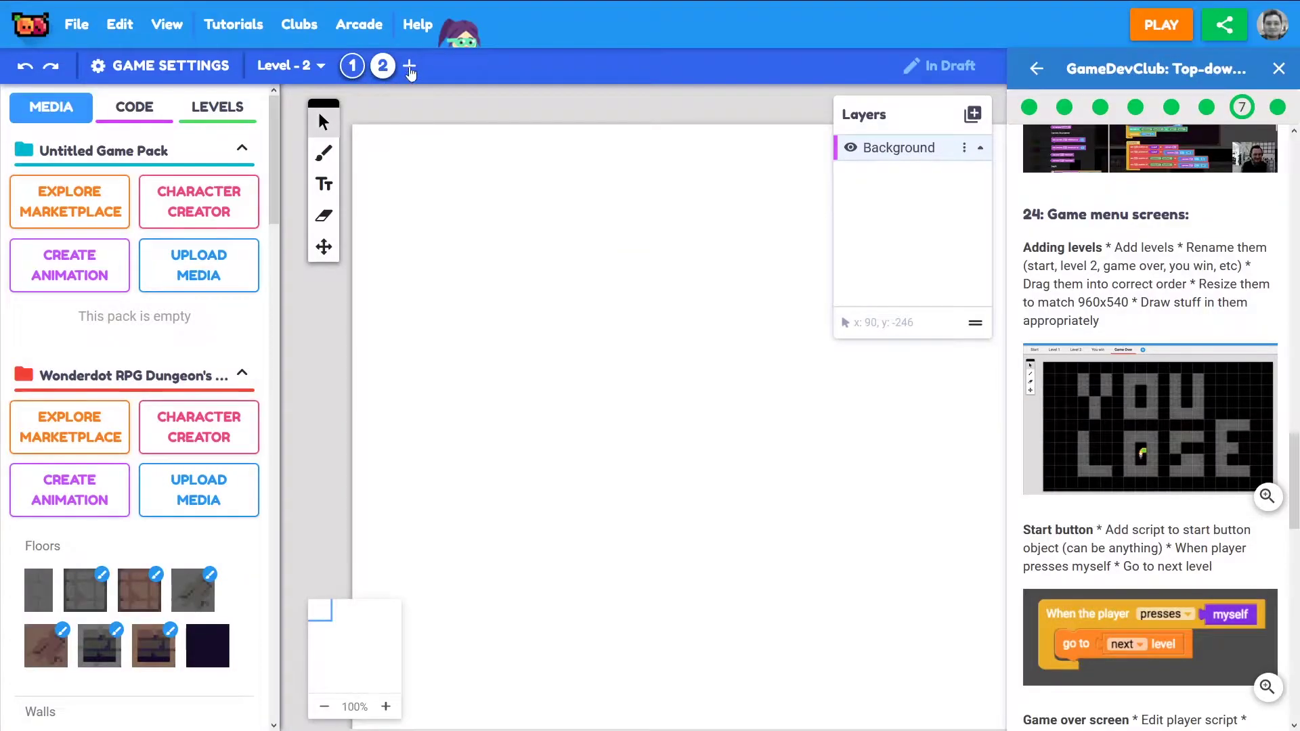
pyautogui.click(410, 68)
# Step: Look at Level 1, then Level 2, and finish on the empty Level 3
pyautogui.click(353, 67)
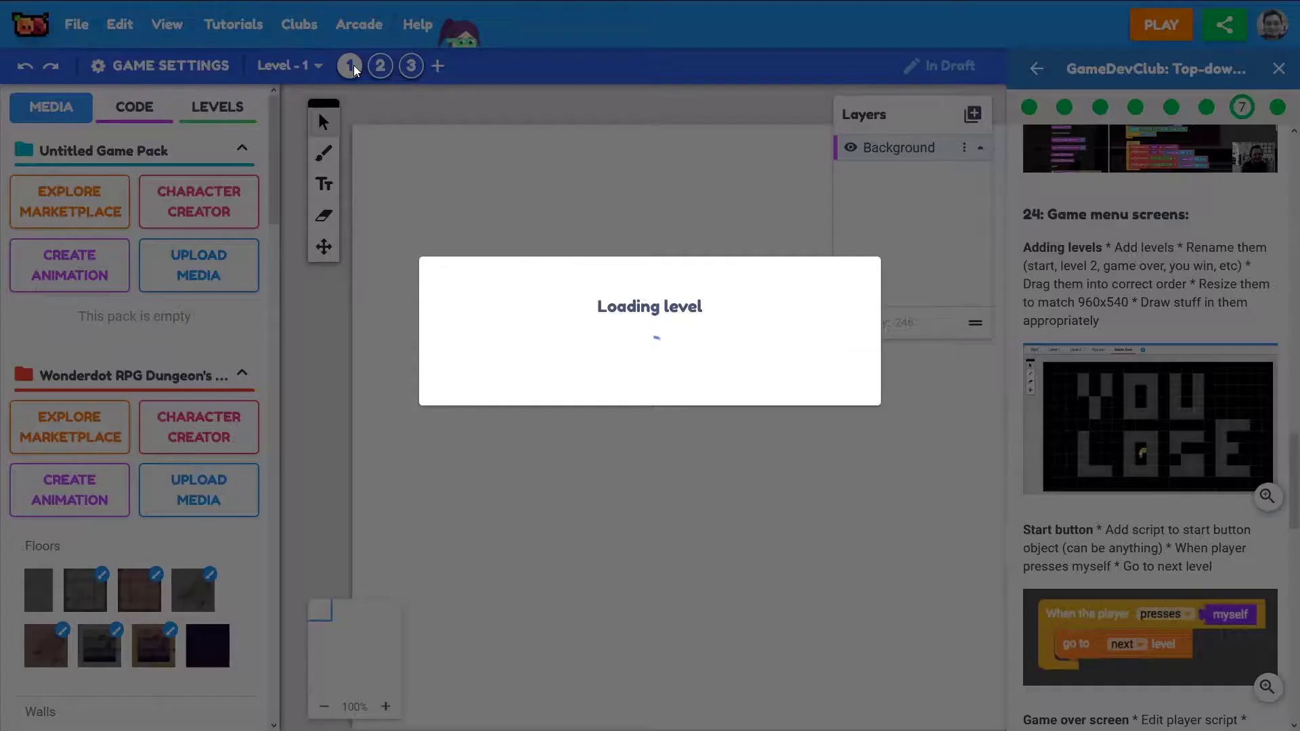
pyautogui.click(382, 66)
pyautogui.click(414, 67)
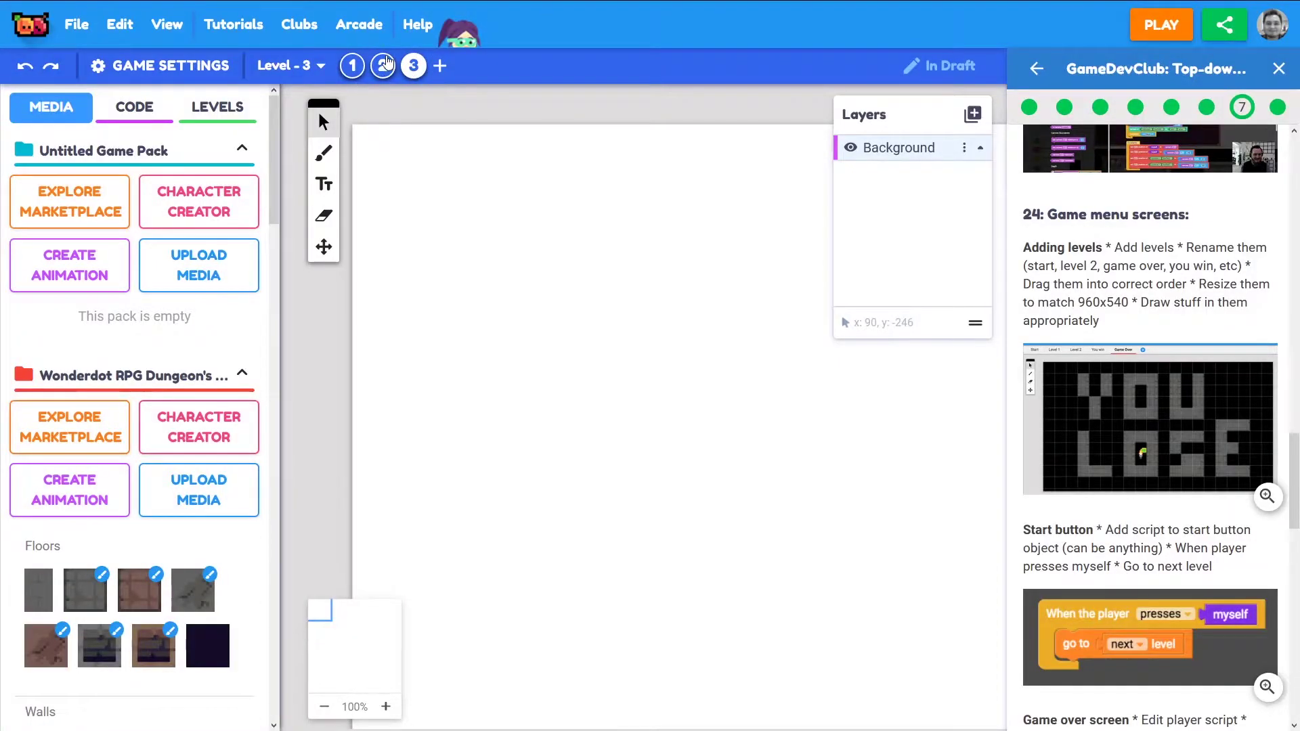
# Step: In the level list, move Level - 2 above Level - 1 to make it first
pyautogui.click(221, 113)
pyautogui.click(55, 205)
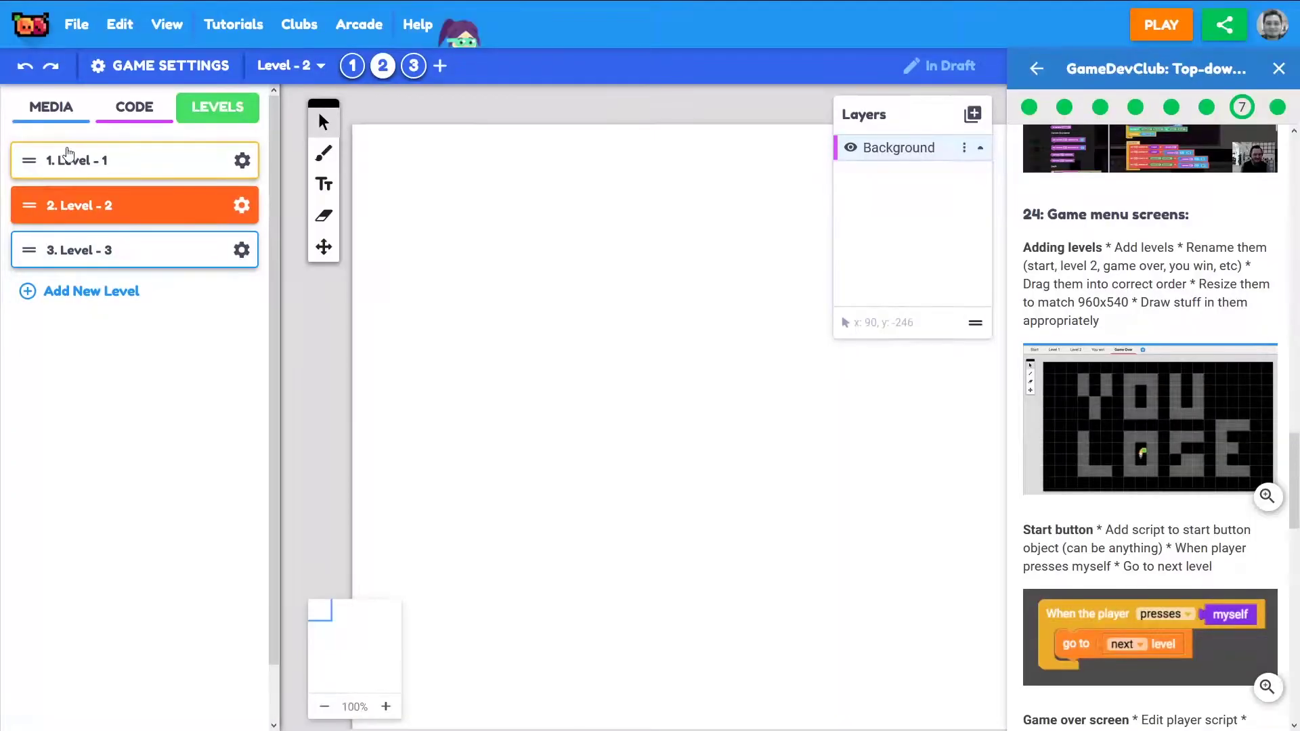
pyautogui.click(67, 153)
pyautogui.click(37, 197)
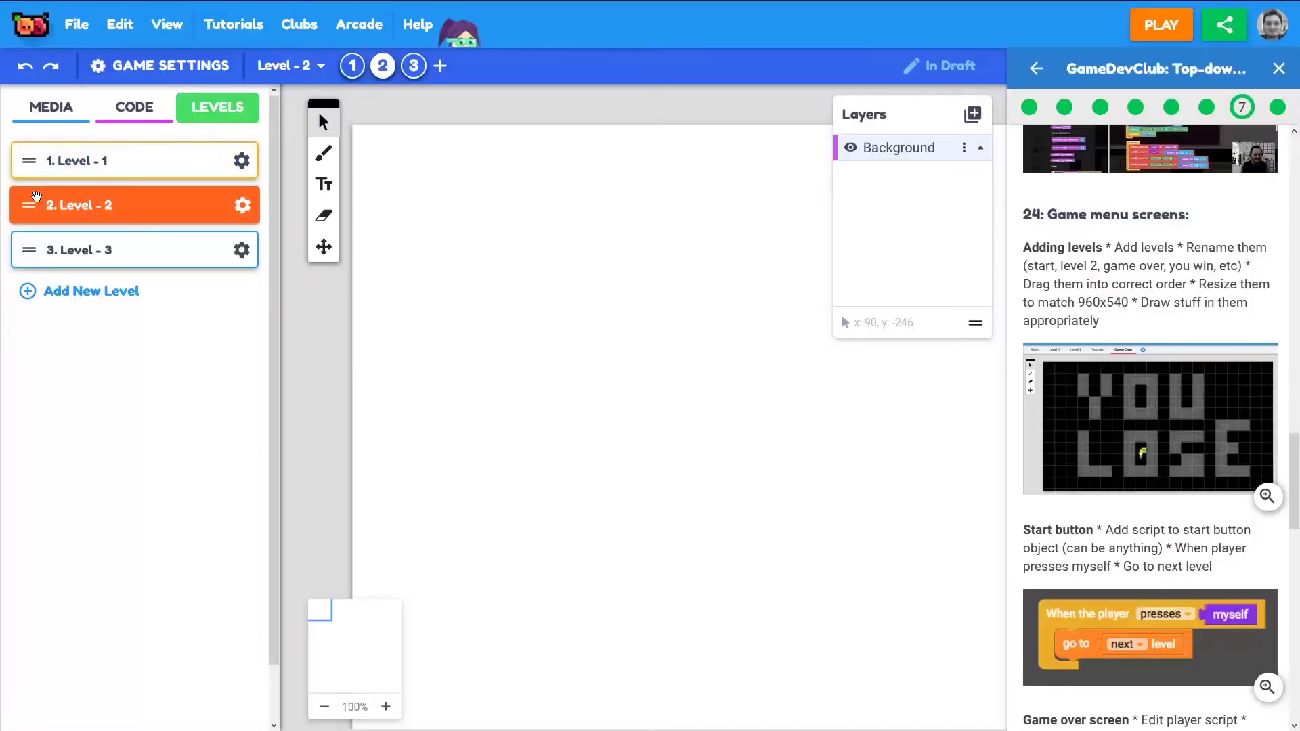
pyautogui.moveTo(36, 197); pyautogui.dragTo(27, 161)
# Step: Rename the first level to Start Screen with world size 960 x 540, and frame it in view
pyautogui.click(241, 163)
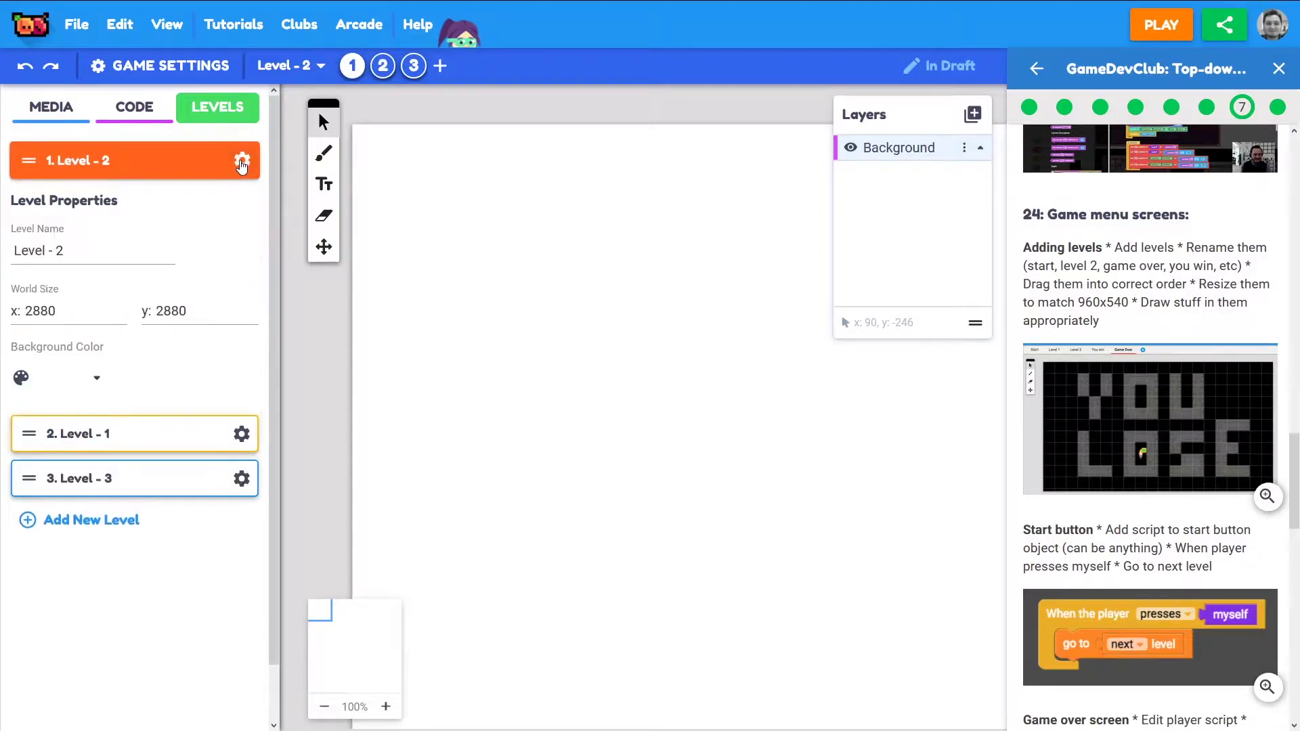
pyautogui.click(91, 253)
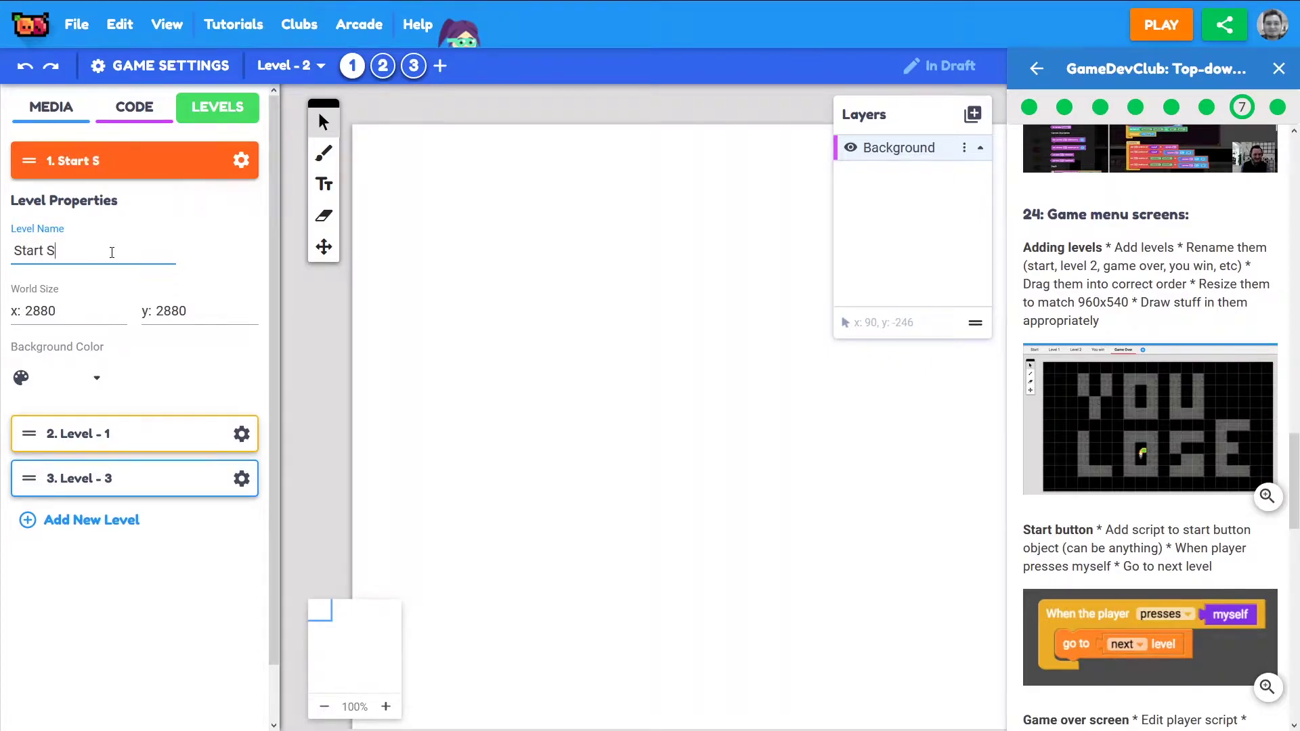
pyautogui.click(81, 312)
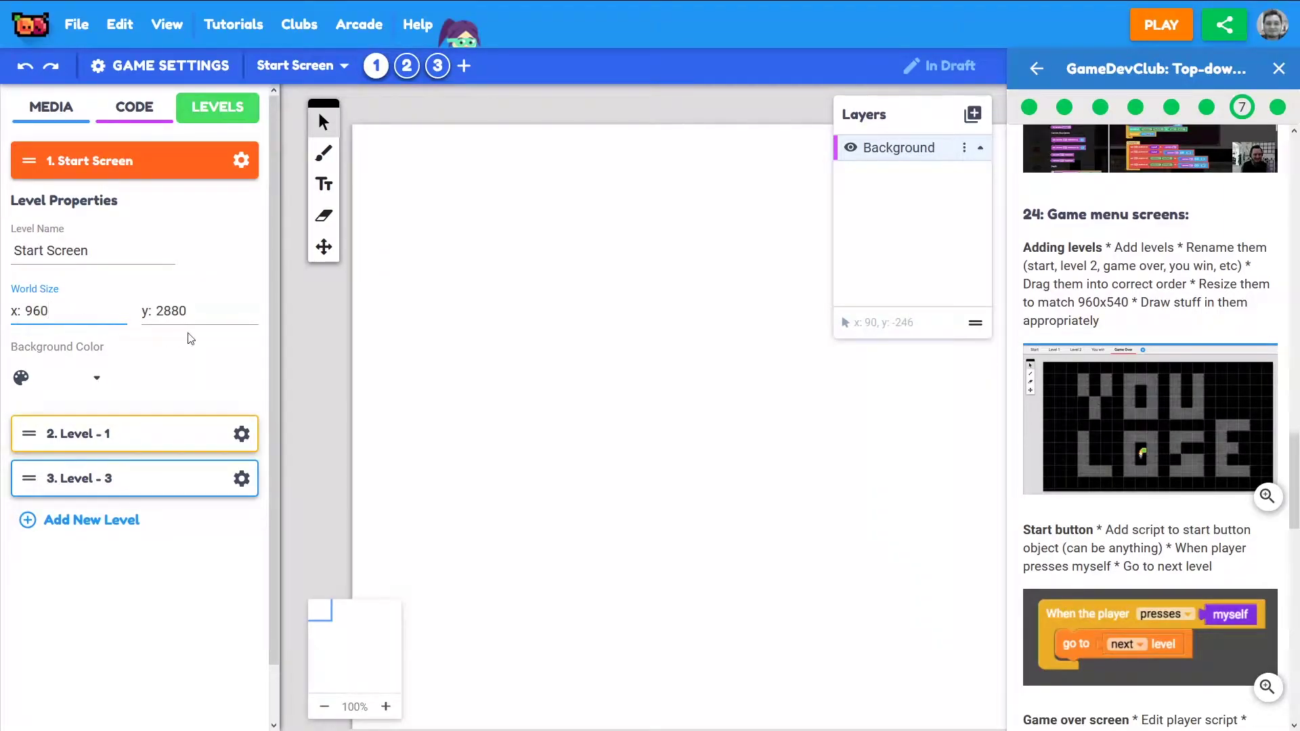
pyautogui.click(198, 314)
pyautogui.write('540')
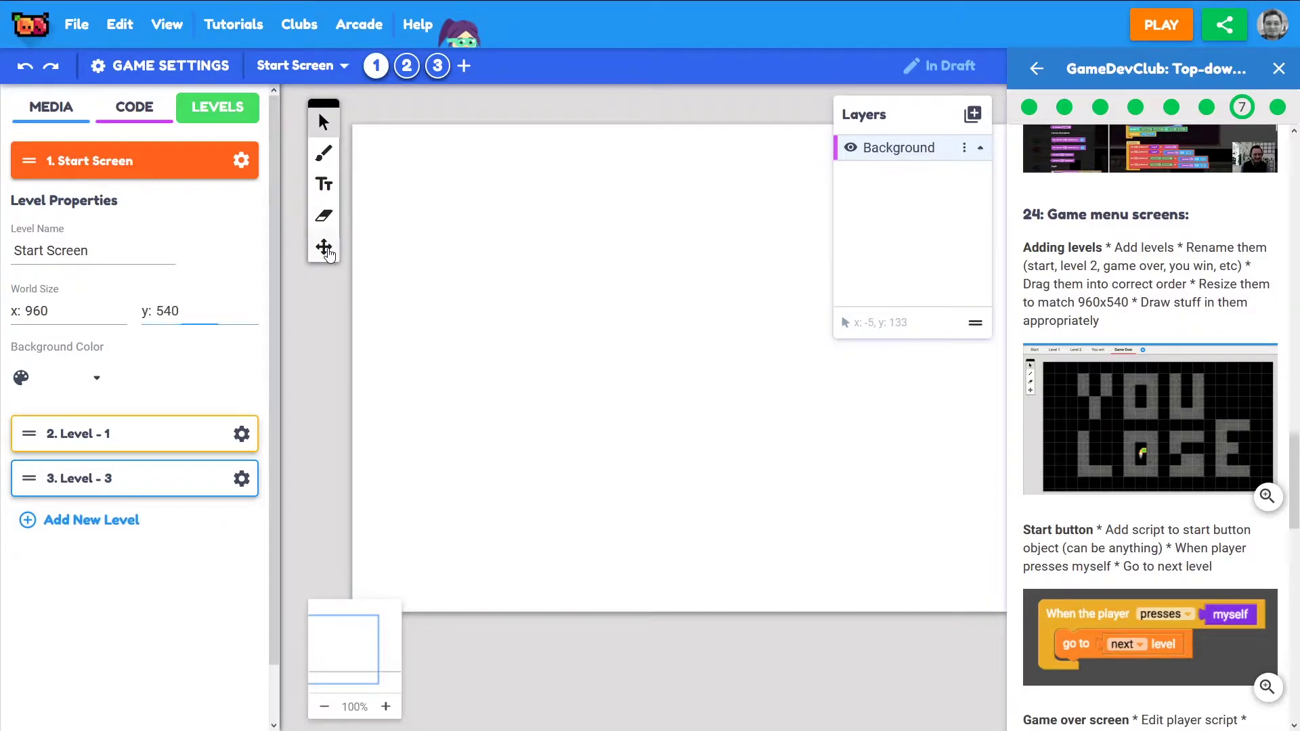
pyautogui.click(323, 246)
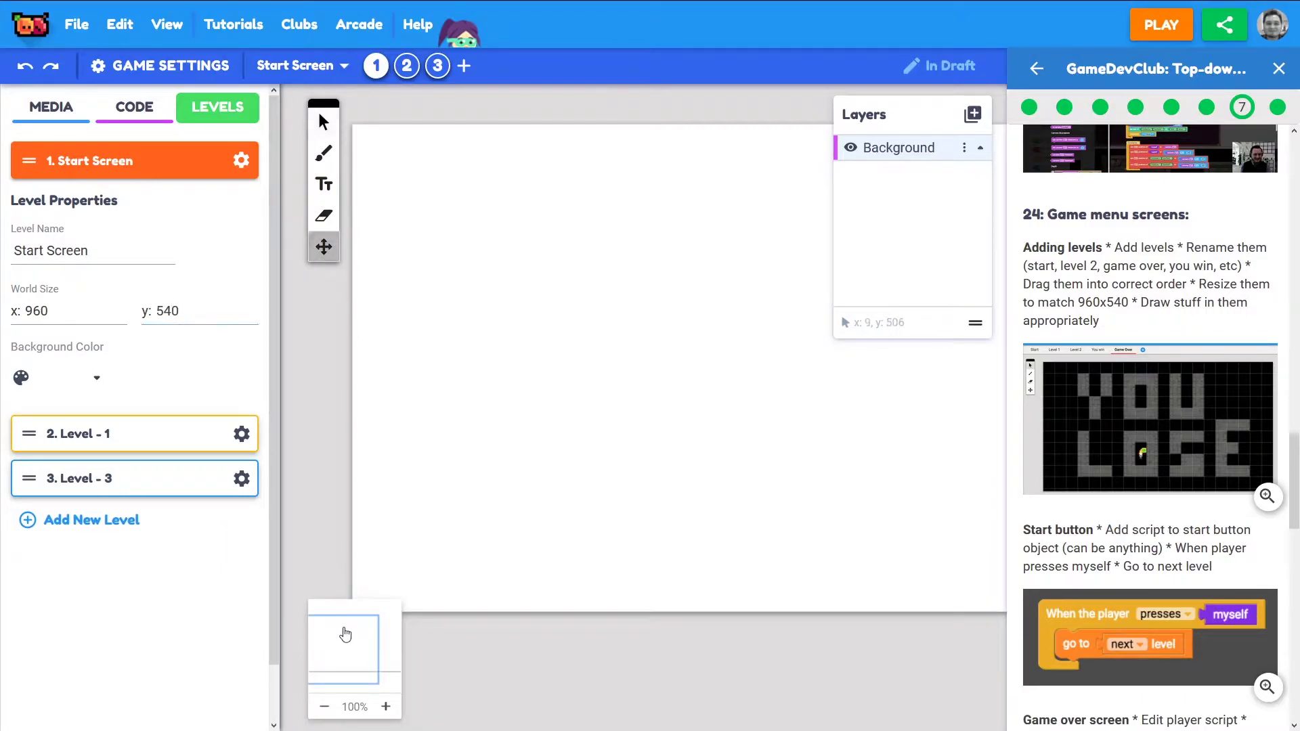
pyautogui.moveTo(343, 633)
pyautogui.mouseDown()
pyautogui.moveTo(362, 648)
pyautogui.moveTo(384, 639)
pyautogui.moveTo(342, 633)
pyautogui.moveTo(352, 610)
pyautogui.mouseUp()
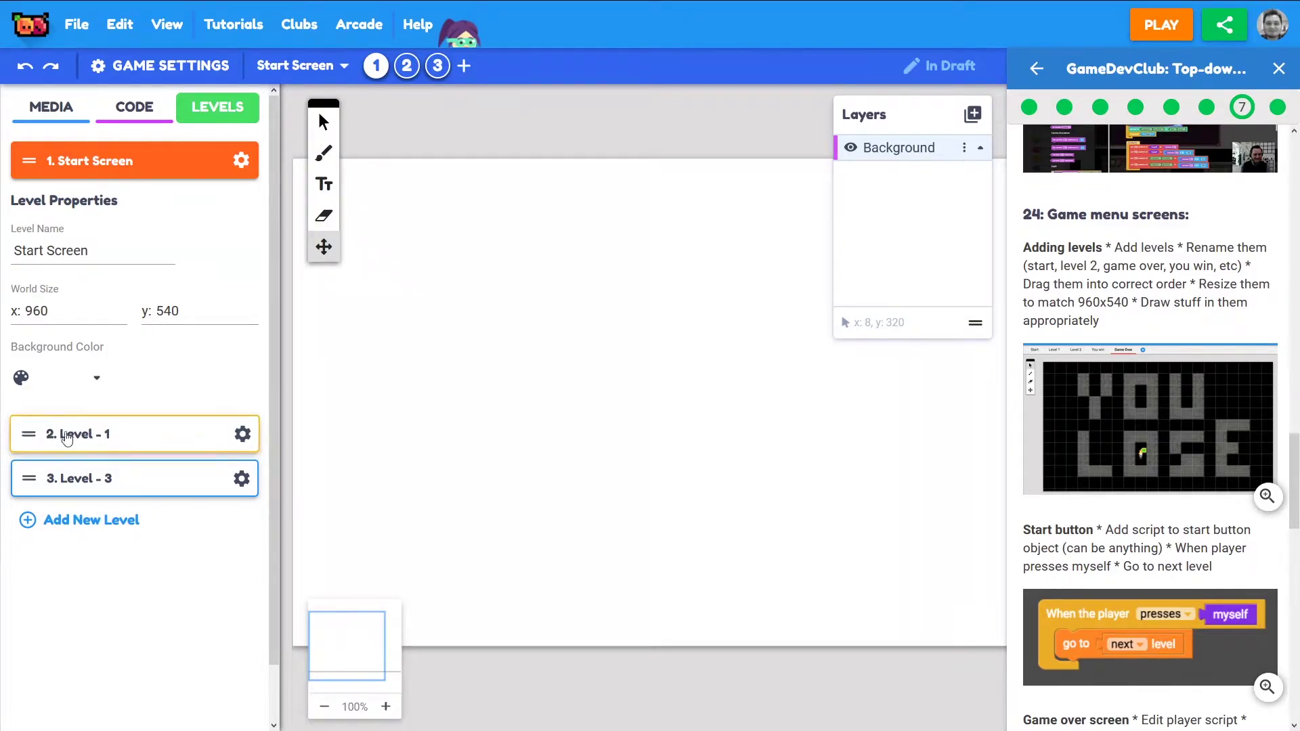
# Step: Rename Level - 3 to You Win and set its world size to 960 x 540
pyautogui.click(124, 436)
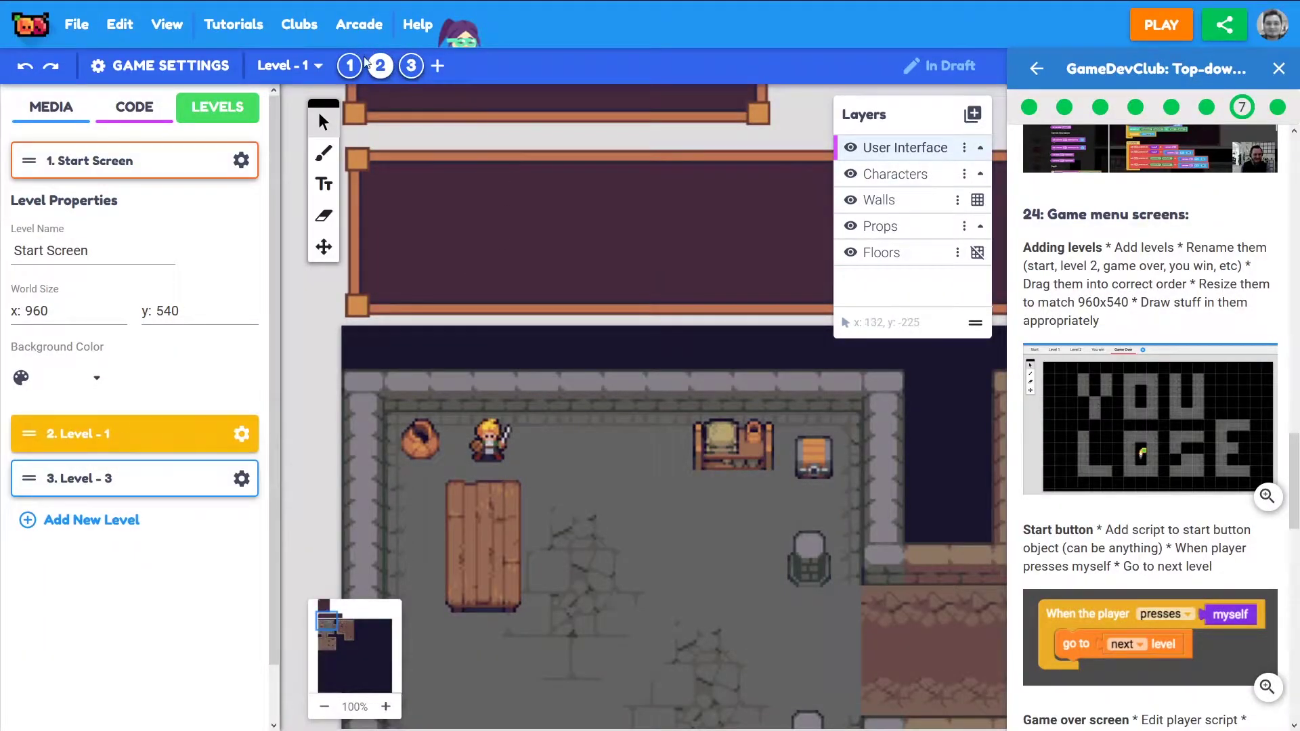
pyautogui.click(107, 157)
pyautogui.click(82, 438)
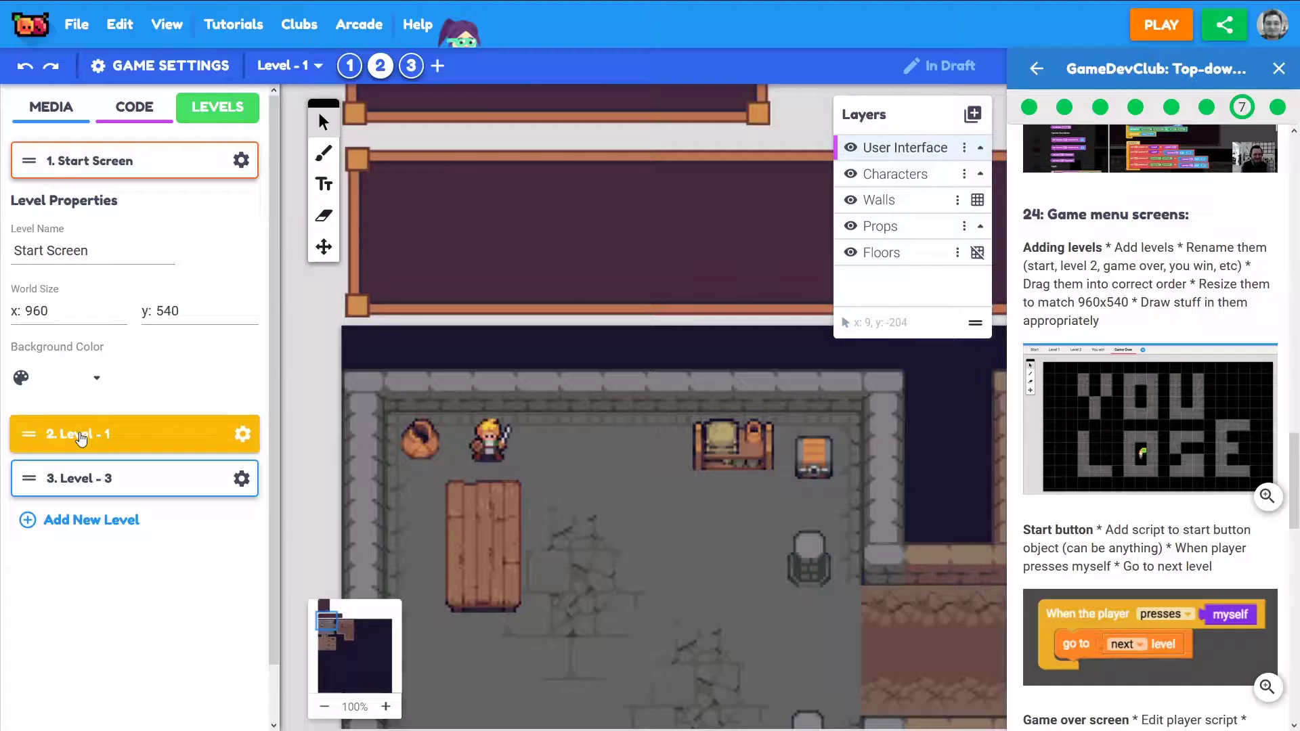
pyautogui.click(101, 479)
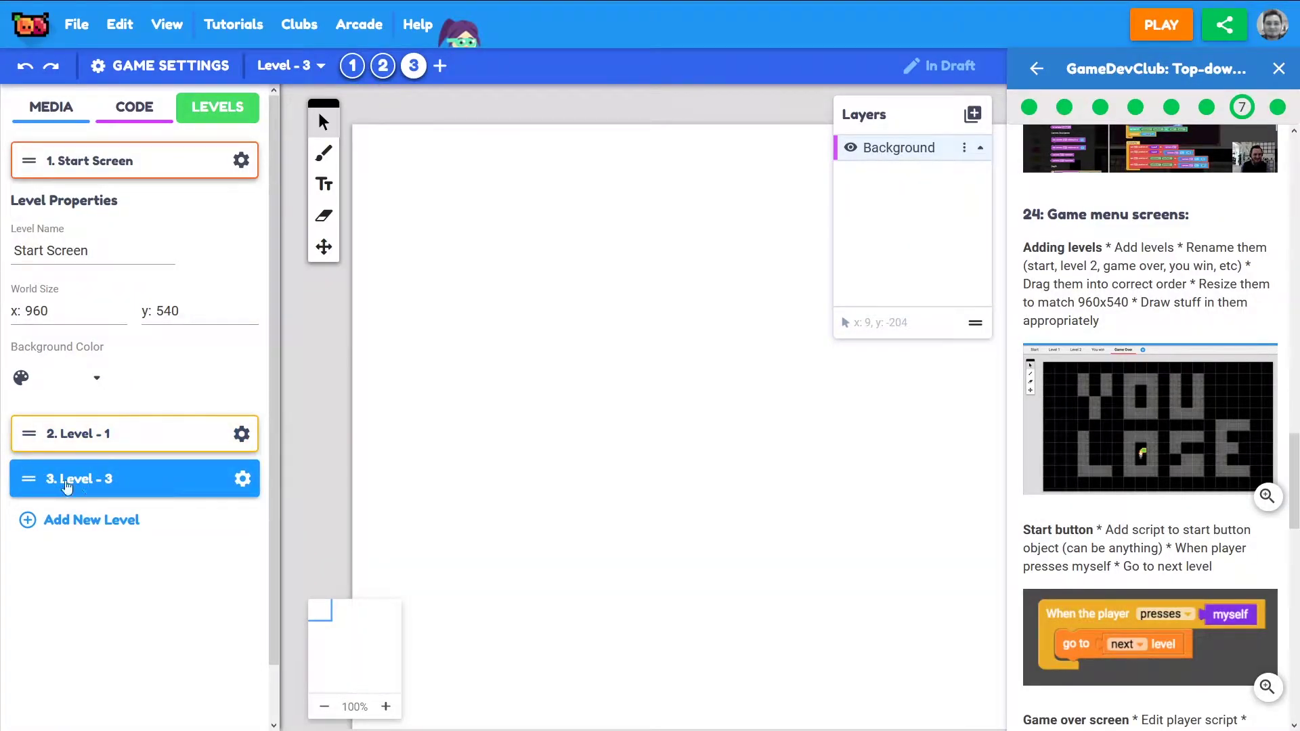
pyautogui.click(242, 479)
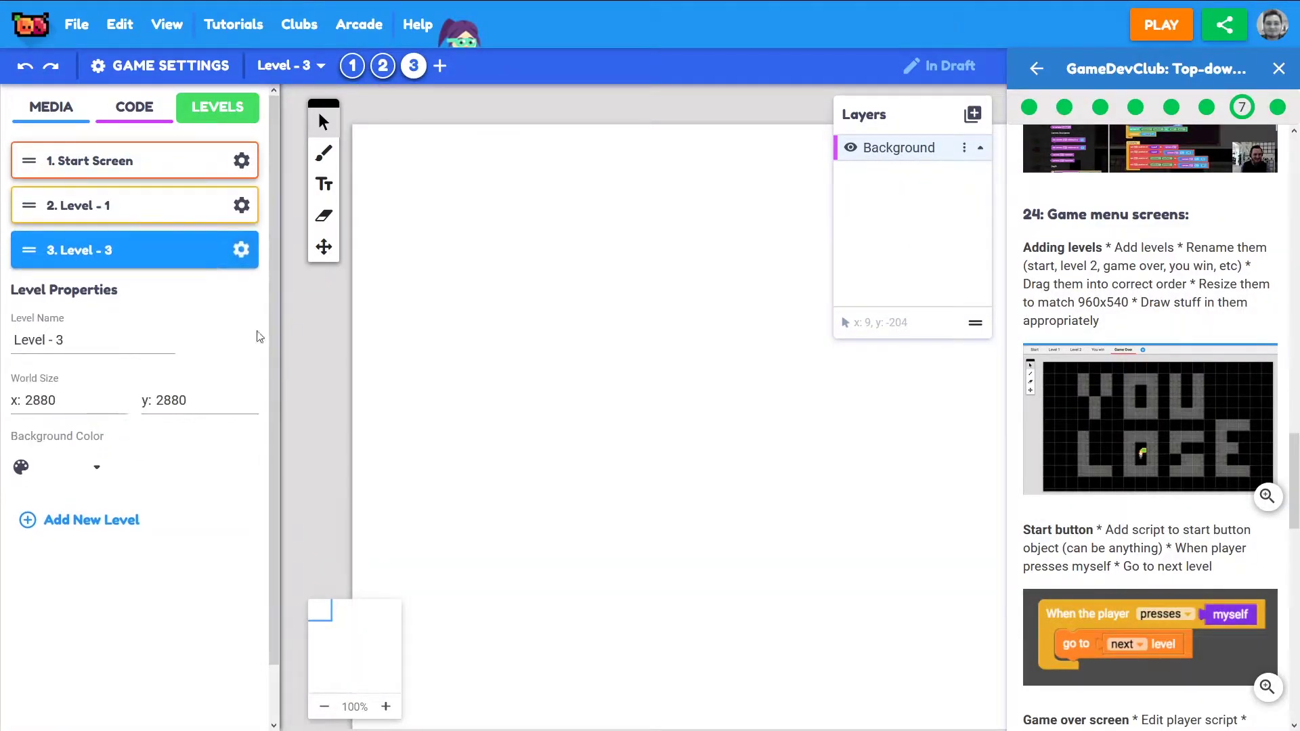
pyautogui.click(78, 350)
pyautogui.press('BackSpace')
pyautogui.press('BackSpace')
pyautogui.press('BackSpace')
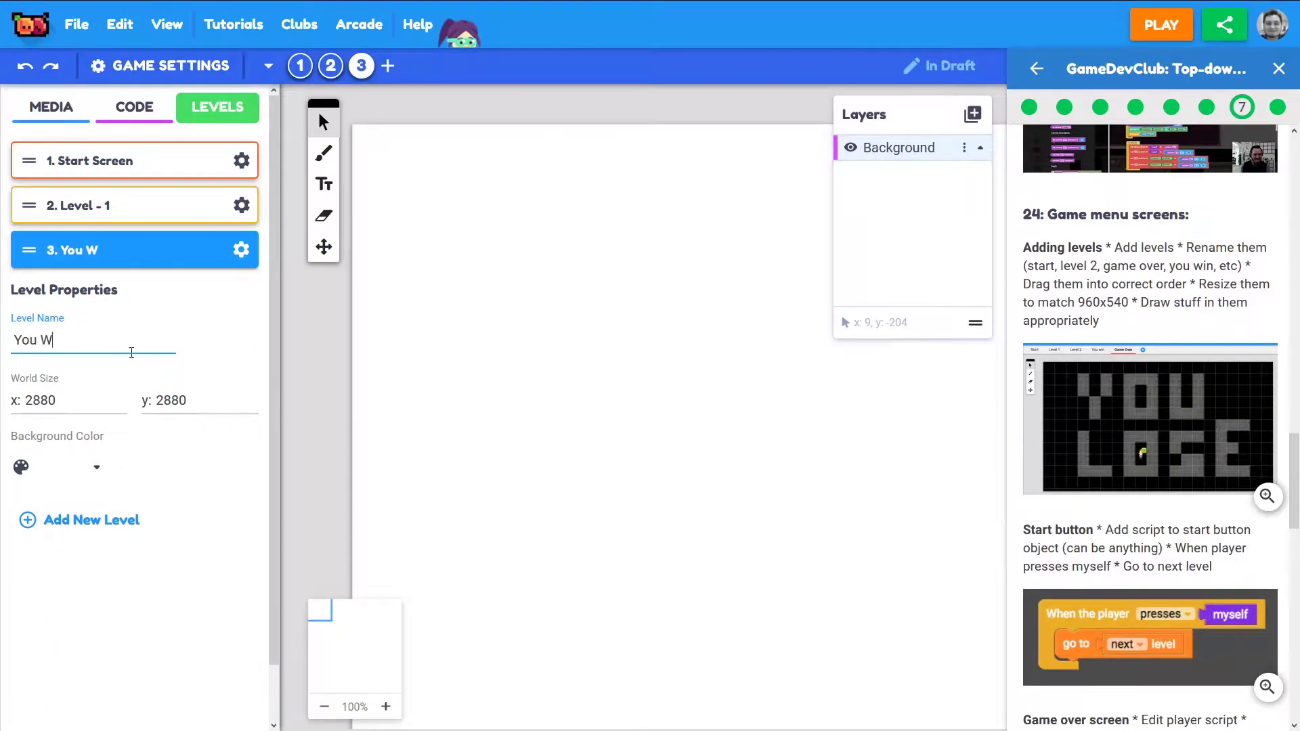
pyautogui.click(73, 390)
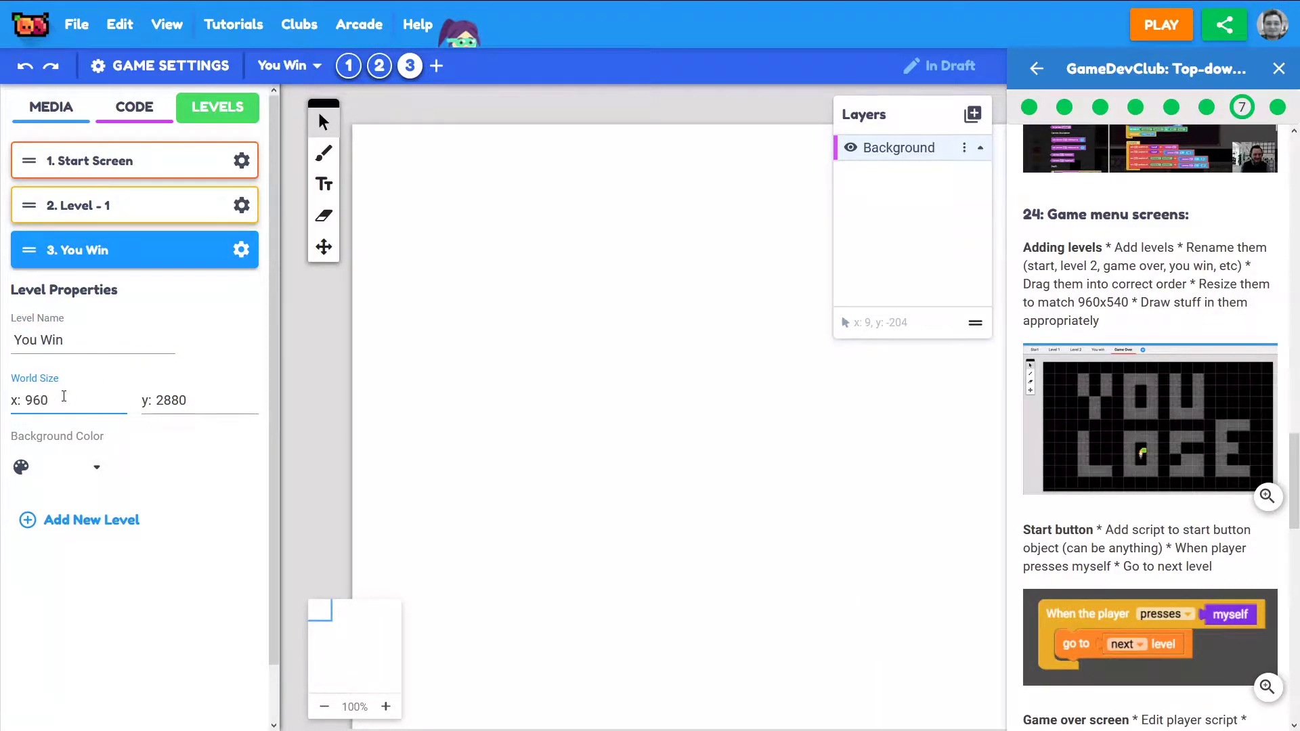
pyautogui.click(202, 398)
pyautogui.press('BackSpace')
pyautogui.click(196, 443)
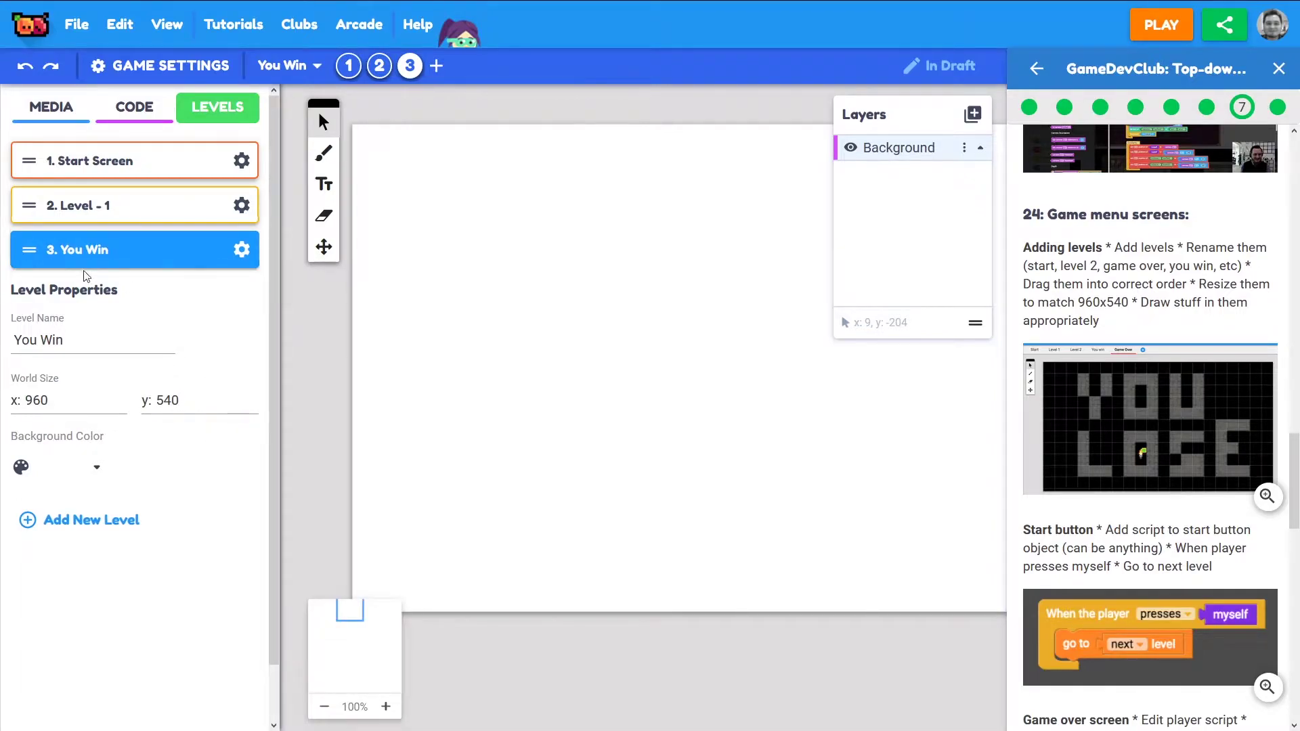
# Step: Add a fourth level named Game Over with world size 960 x 540
pyautogui.click(436, 68)
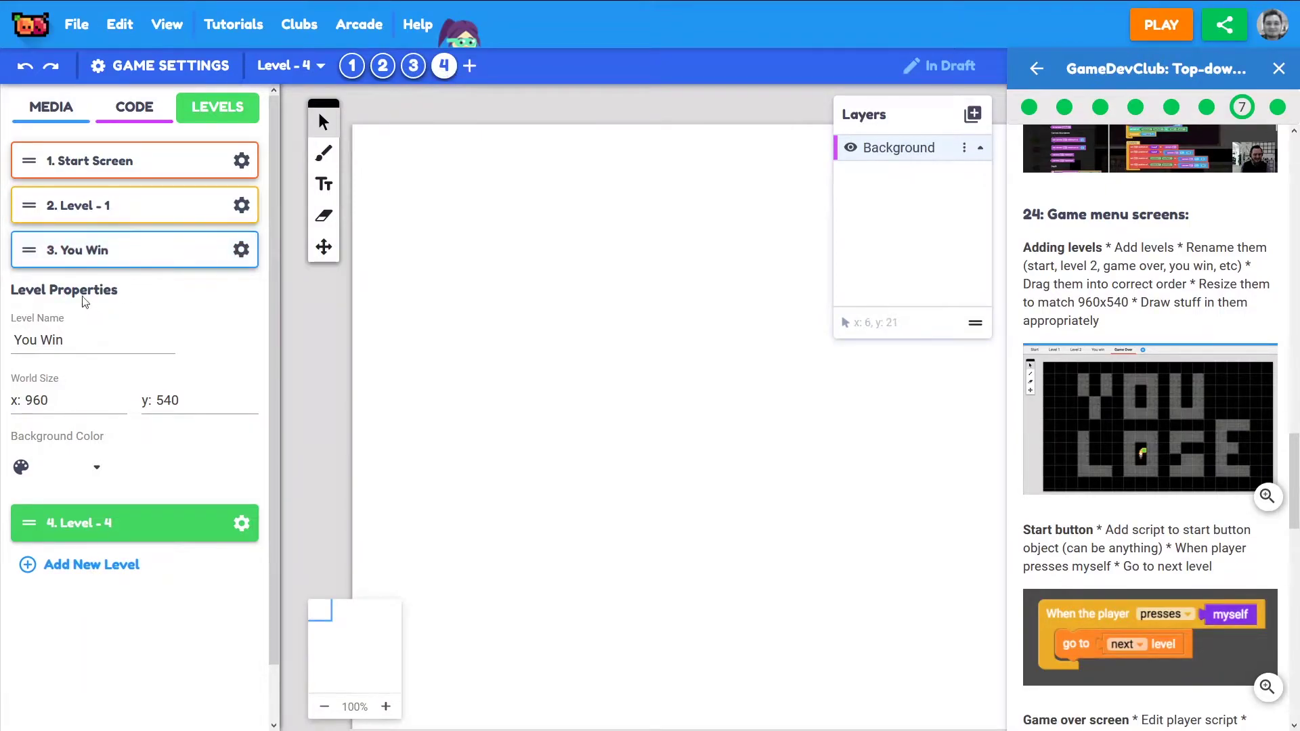
pyautogui.click(81, 524)
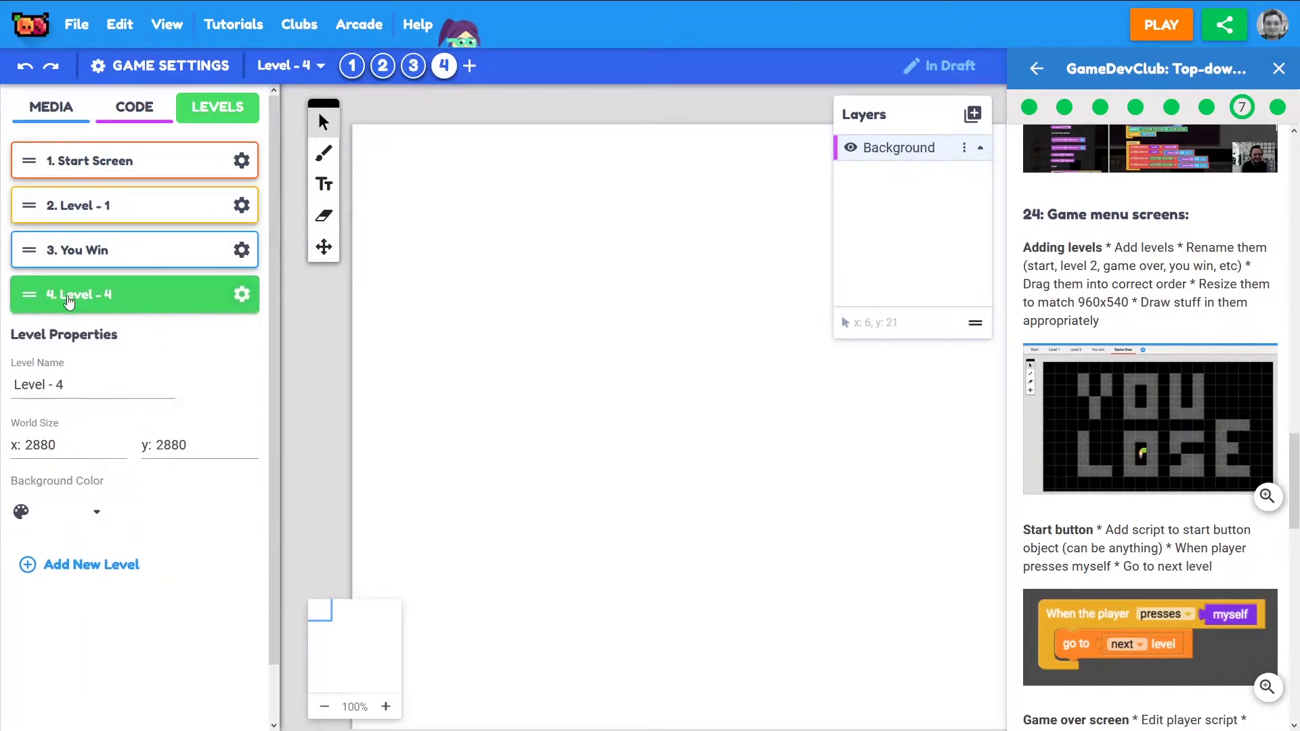
pyautogui.click(90, 390)
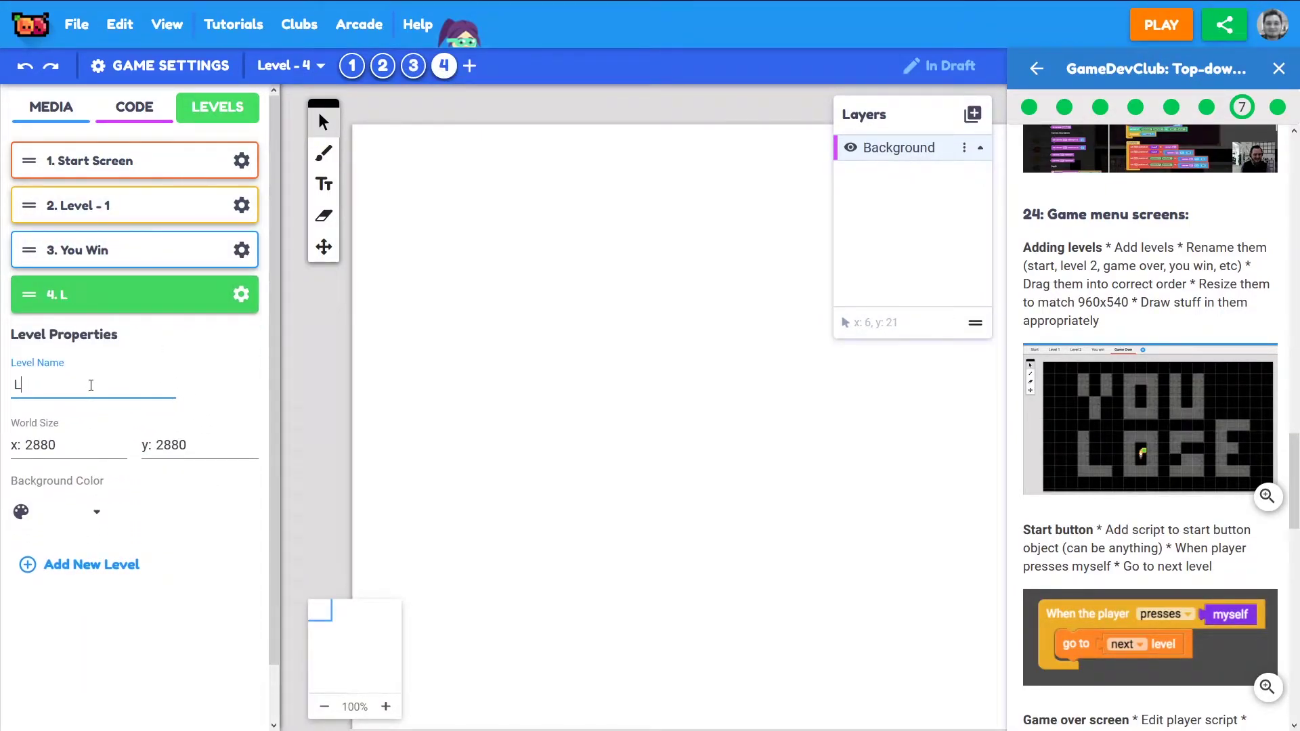
pyautogui.write('Game Over')
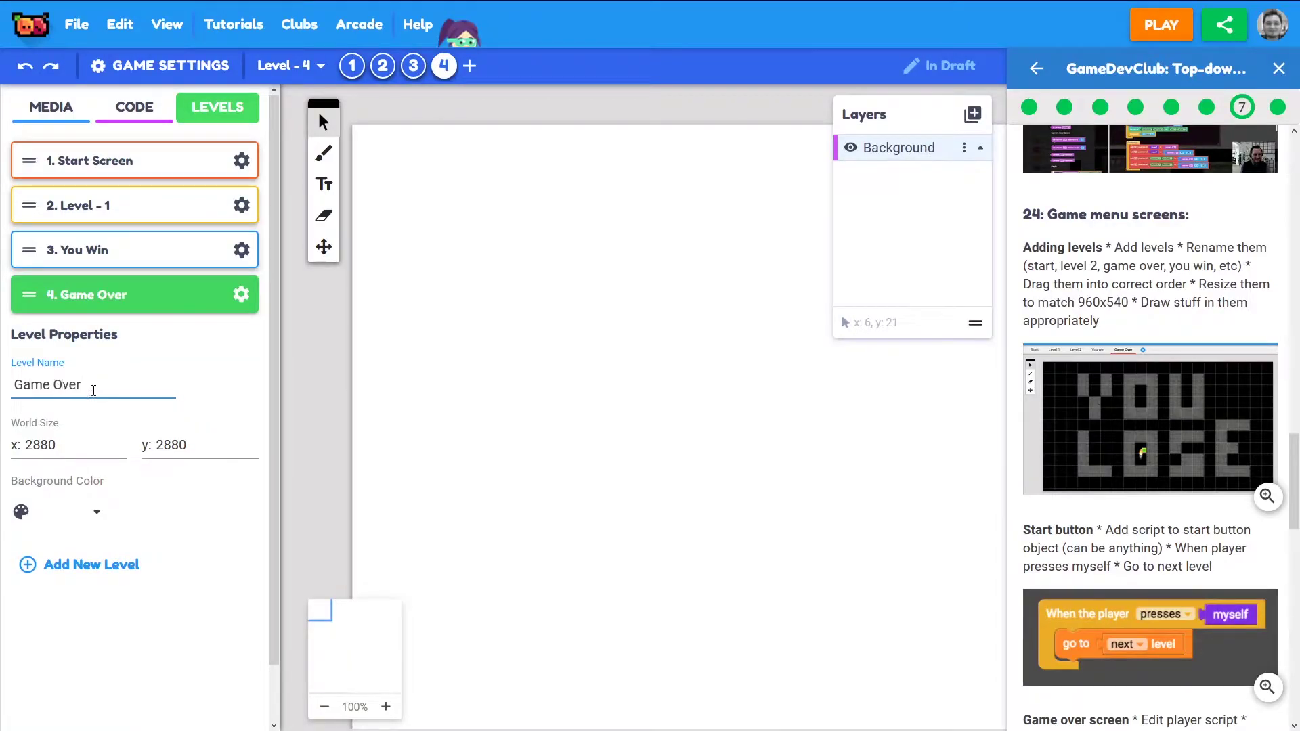
pyautogui.click(81, 445)
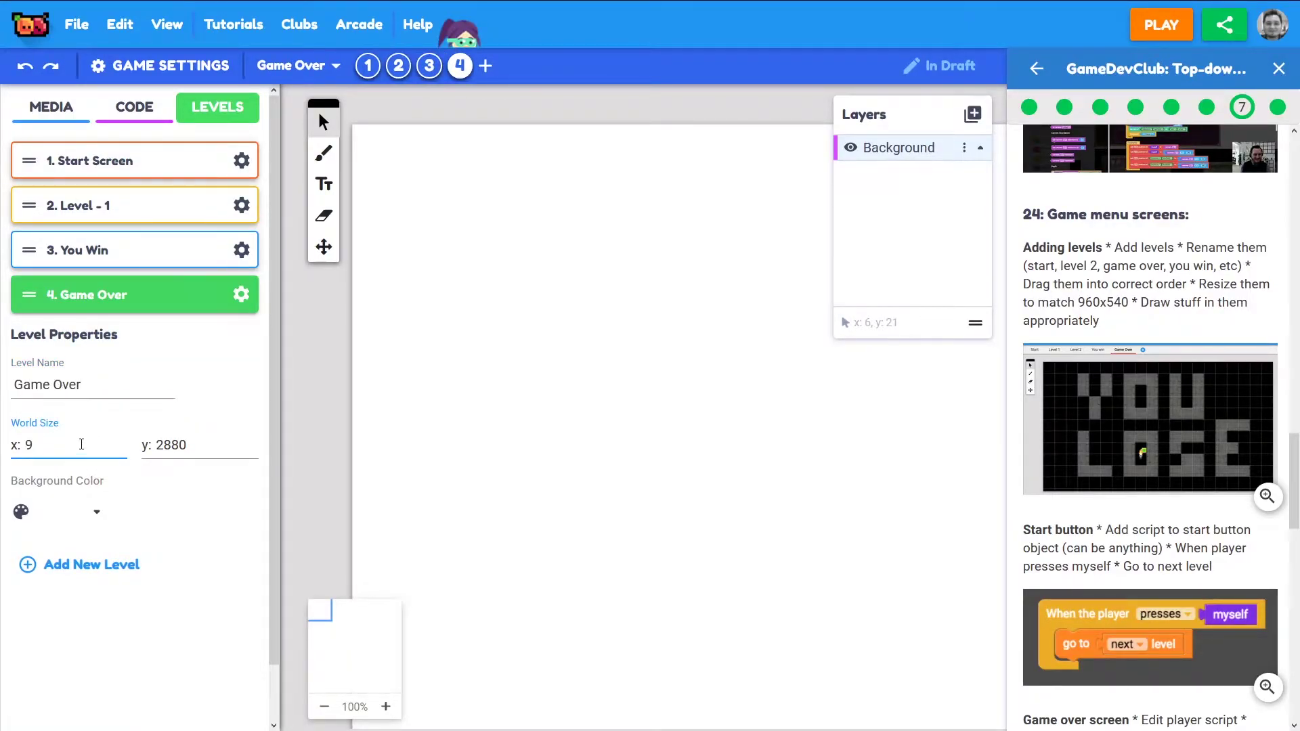
pyautogui.click(201, 445)
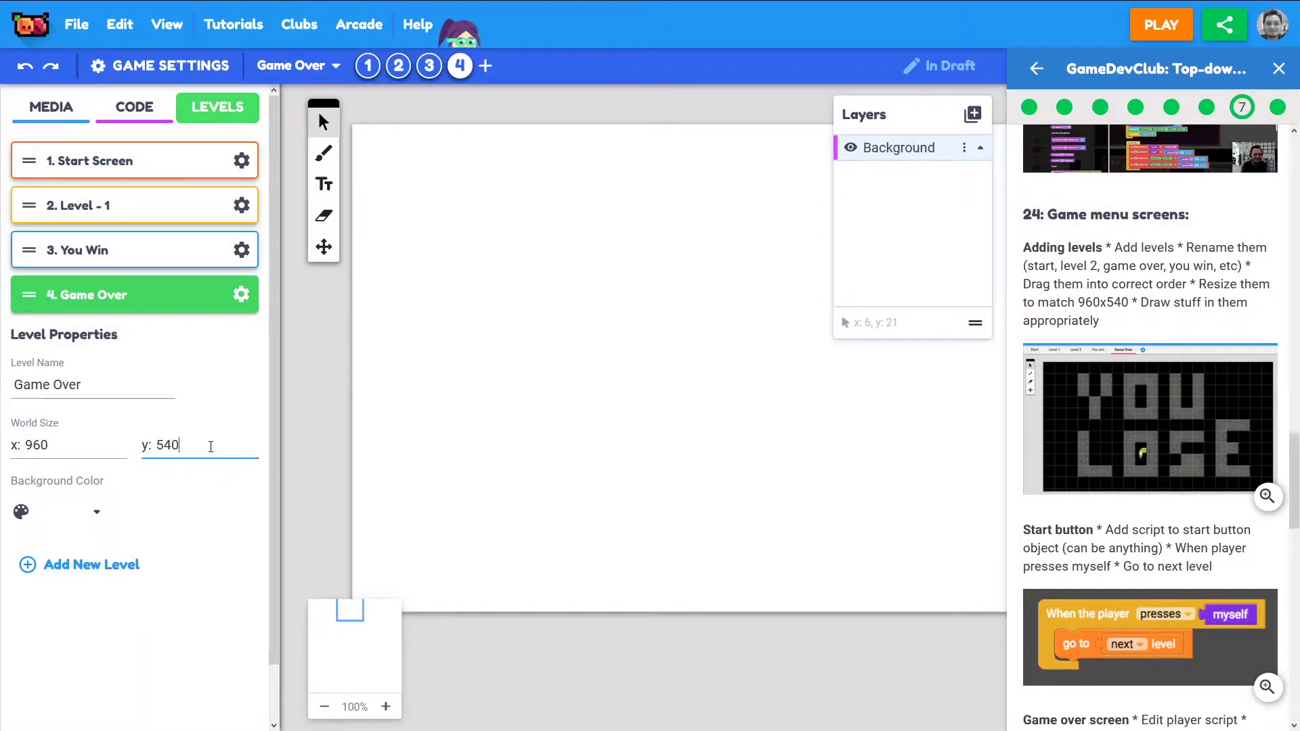
# Step: Go back to the Start Screen level, zoom out to 71% and recentre the canvas
pyautogui.click(92, 168)
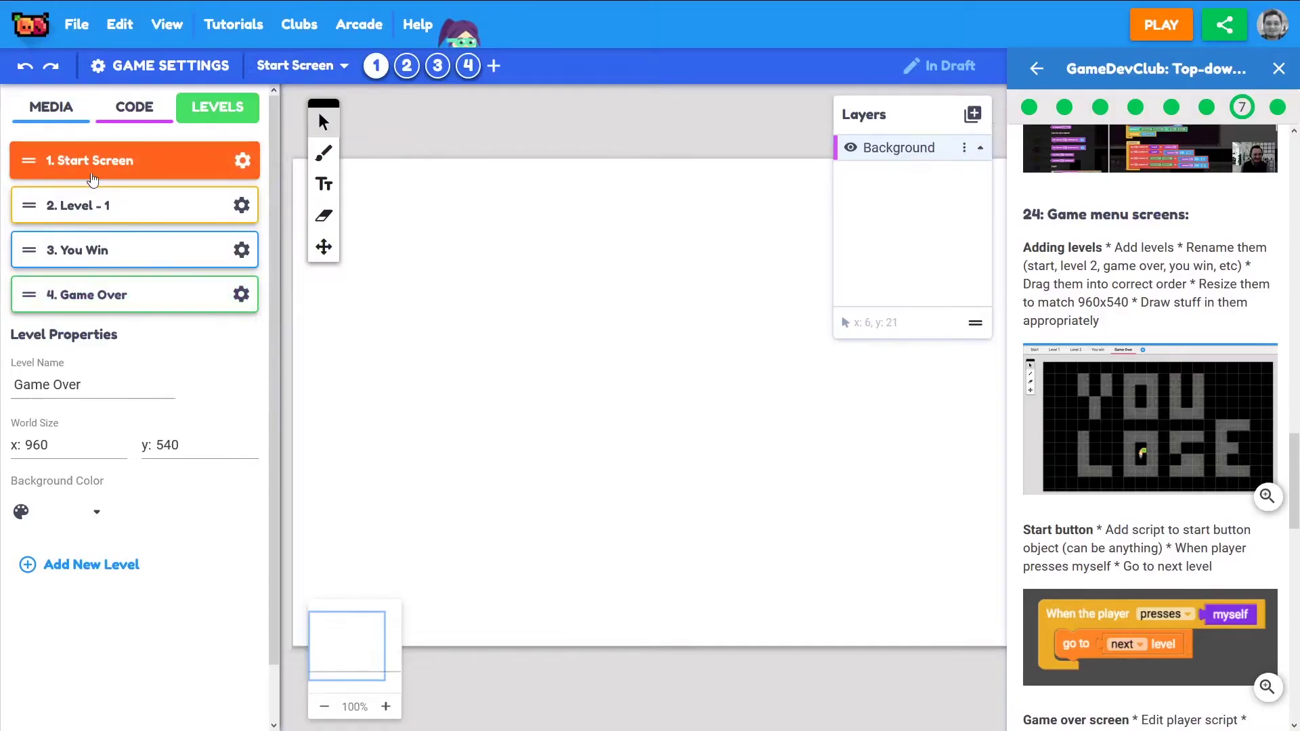
pyautogui.click(78, 211)
pyautogui.click(88, 261)
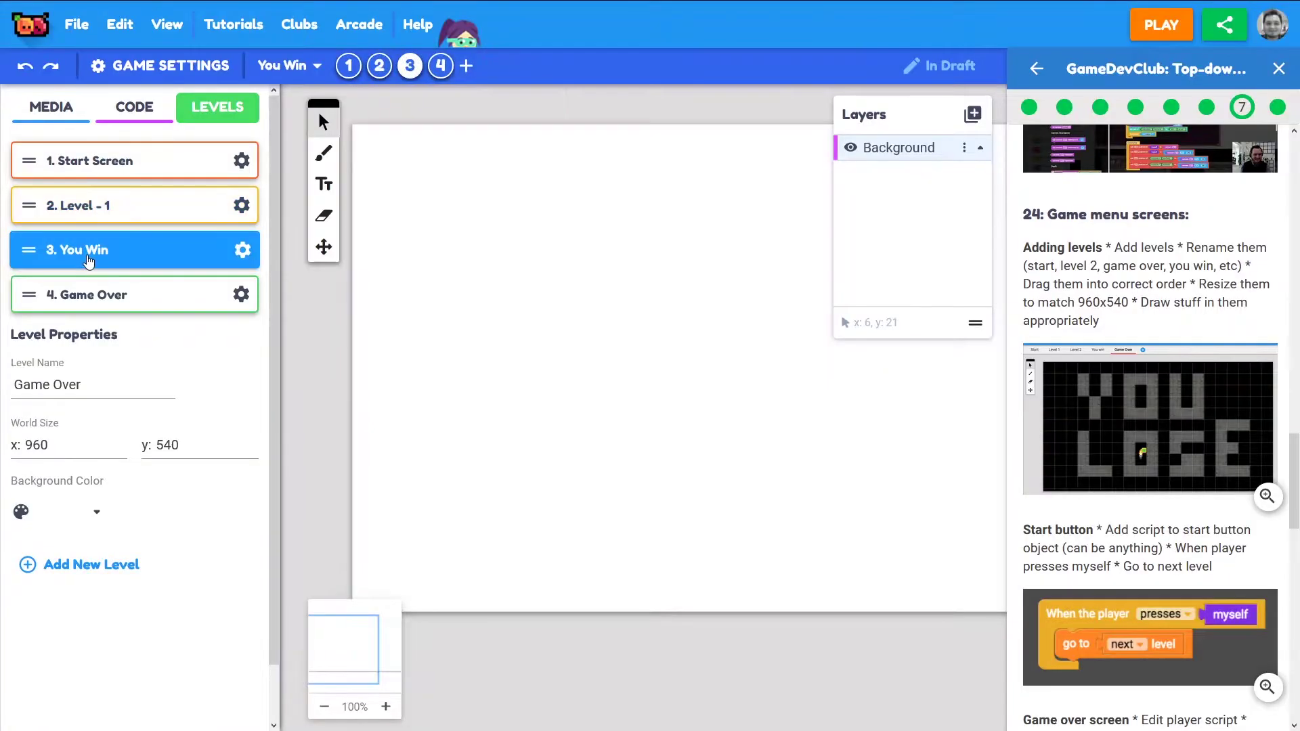
pyautogui.click(88, 298)
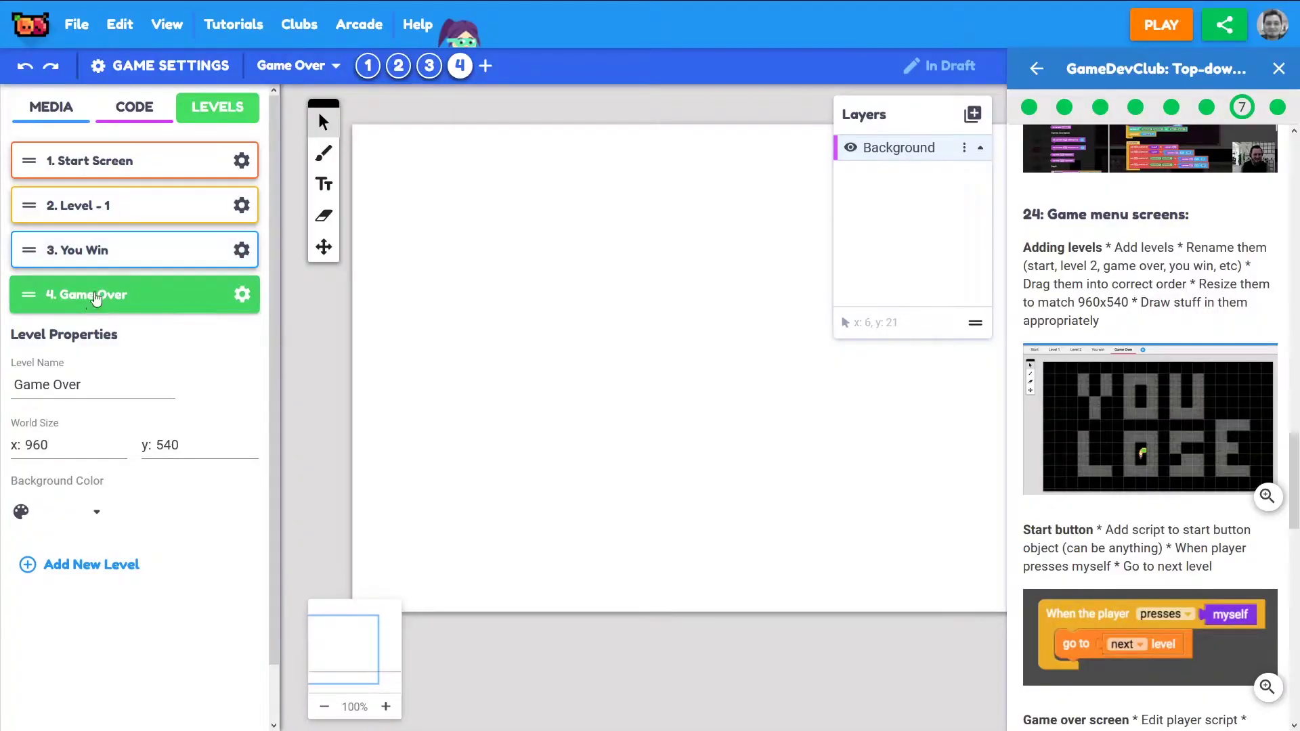
pyautogui.click(108, 160)
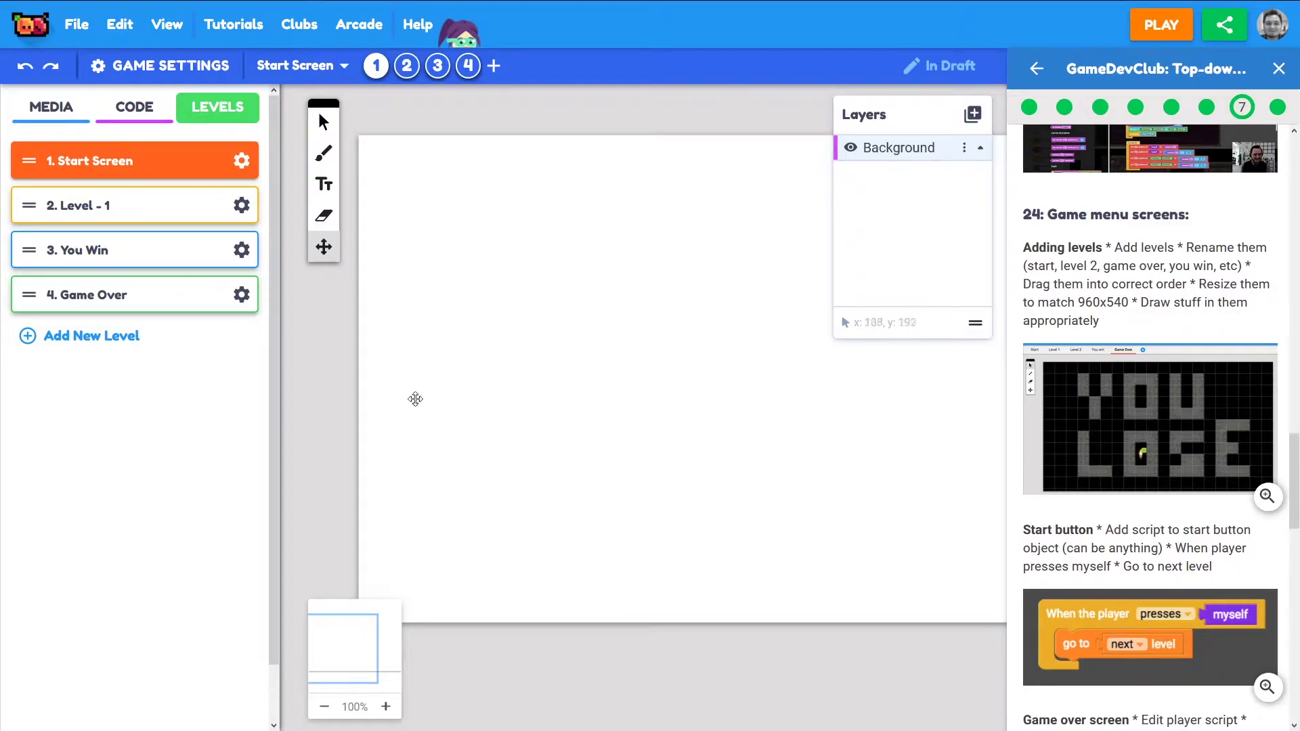
pyautogui.click(325, 711)
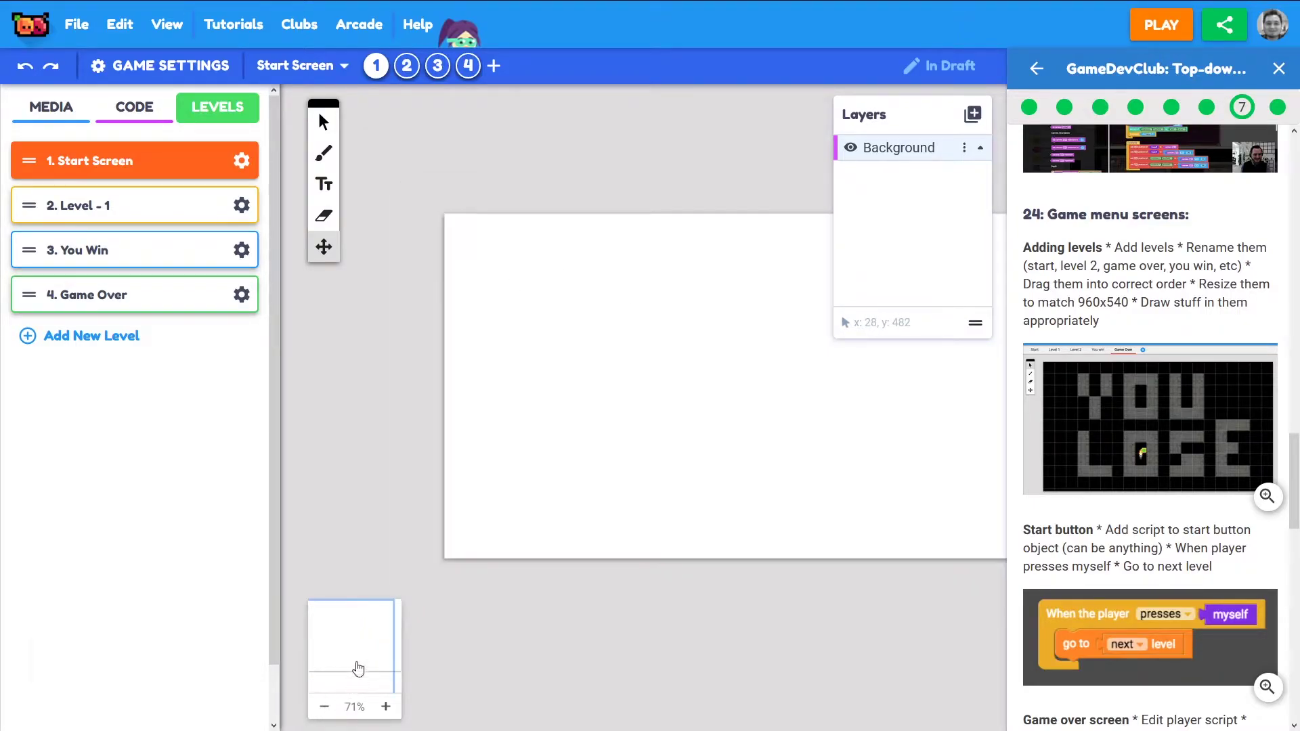
pyautogui.moveTo(357, 670); pyautogui.dragTo(372, 670)
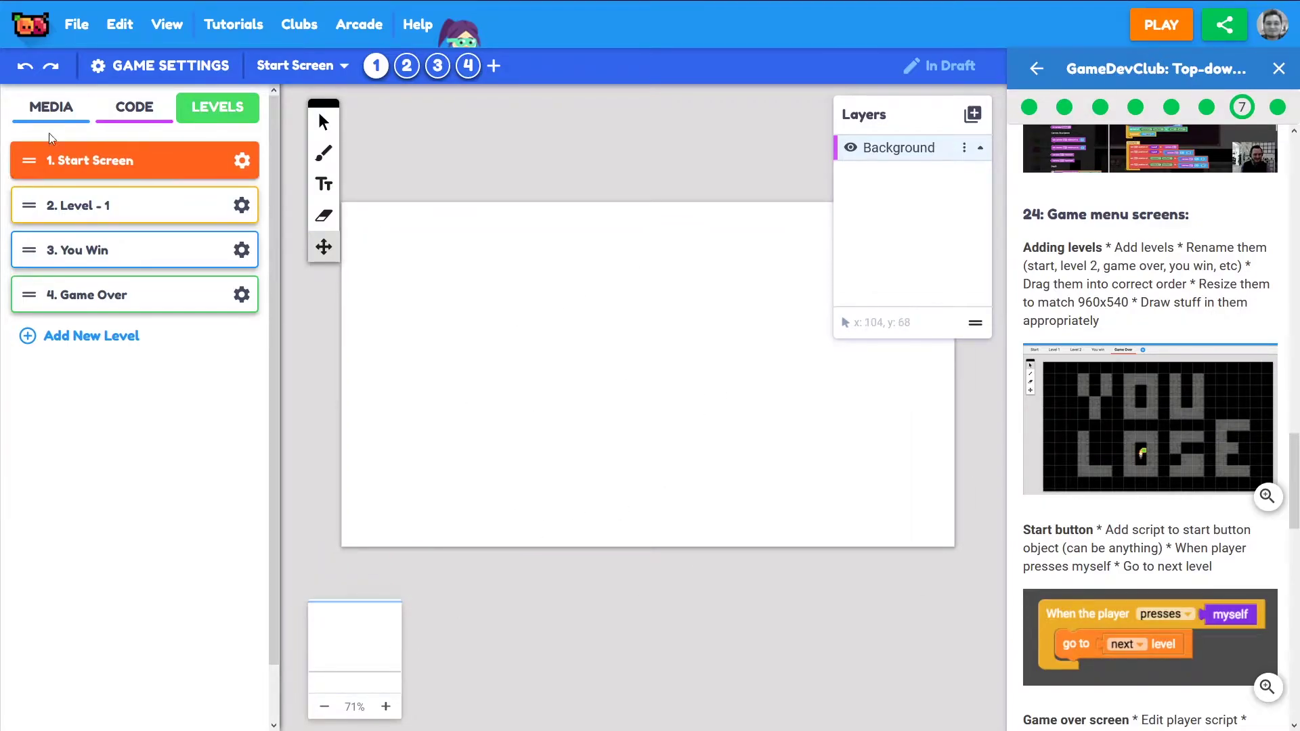
# Step: Place the Interface bar on the Start Screen, shrink it to about a third and centre it low
pyautogui.click(50, 108)
pyautogui.moveTo(275, 138); pyautogui.dragTo(246, 420)
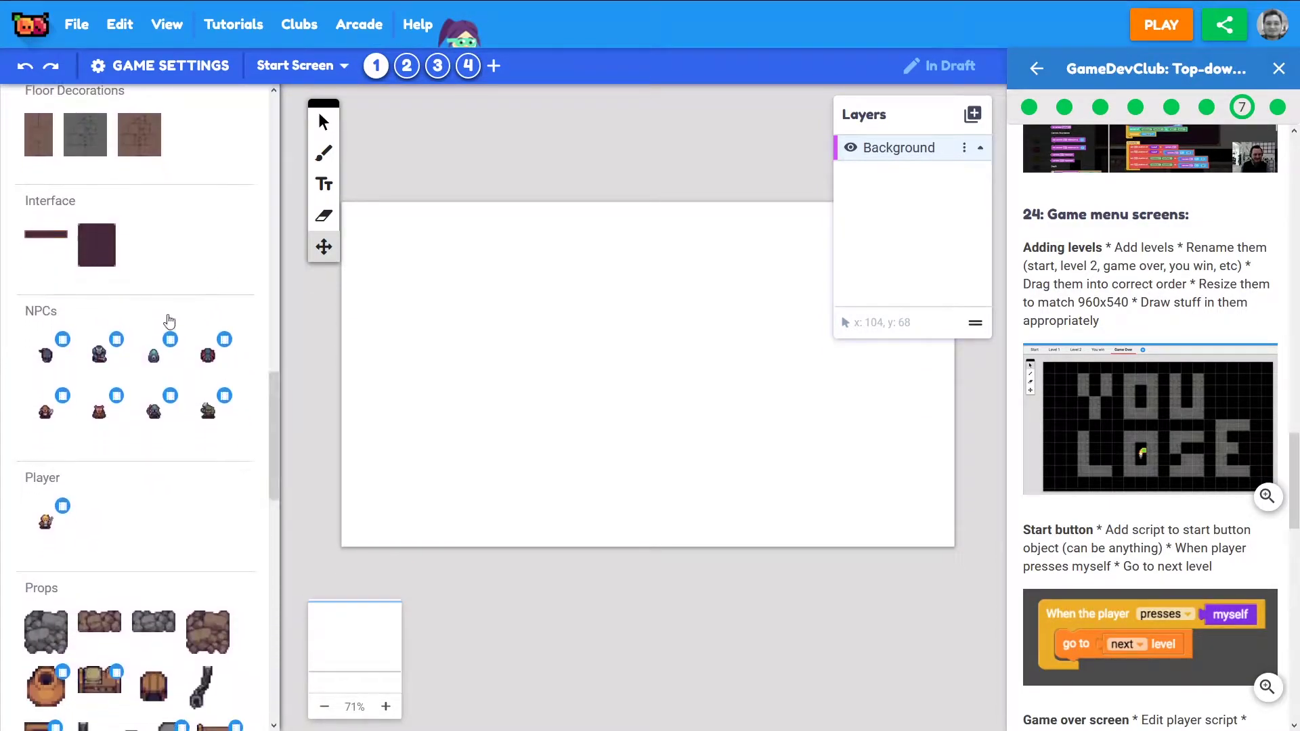
pyautogui.moveTo(46, 235); pyautogui.dragTo(647, 467)
pyautogui.moveTo(952, 530); pyautogui.dragTo(590, 465)
pyautogui.moveTo(448, 422); pyautogui.dragTo(650, 435)
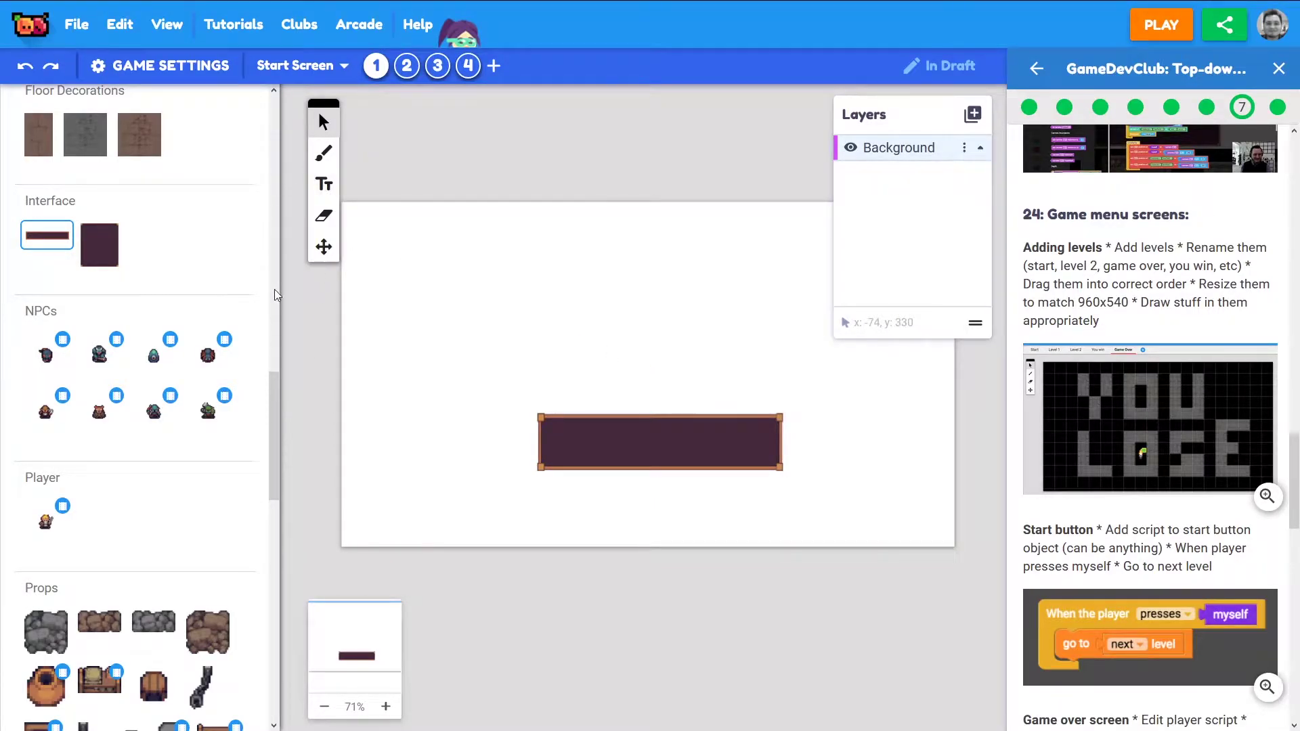
pyautogui.moveTo(271, 407); pyautogui.dragTo(261, 118)
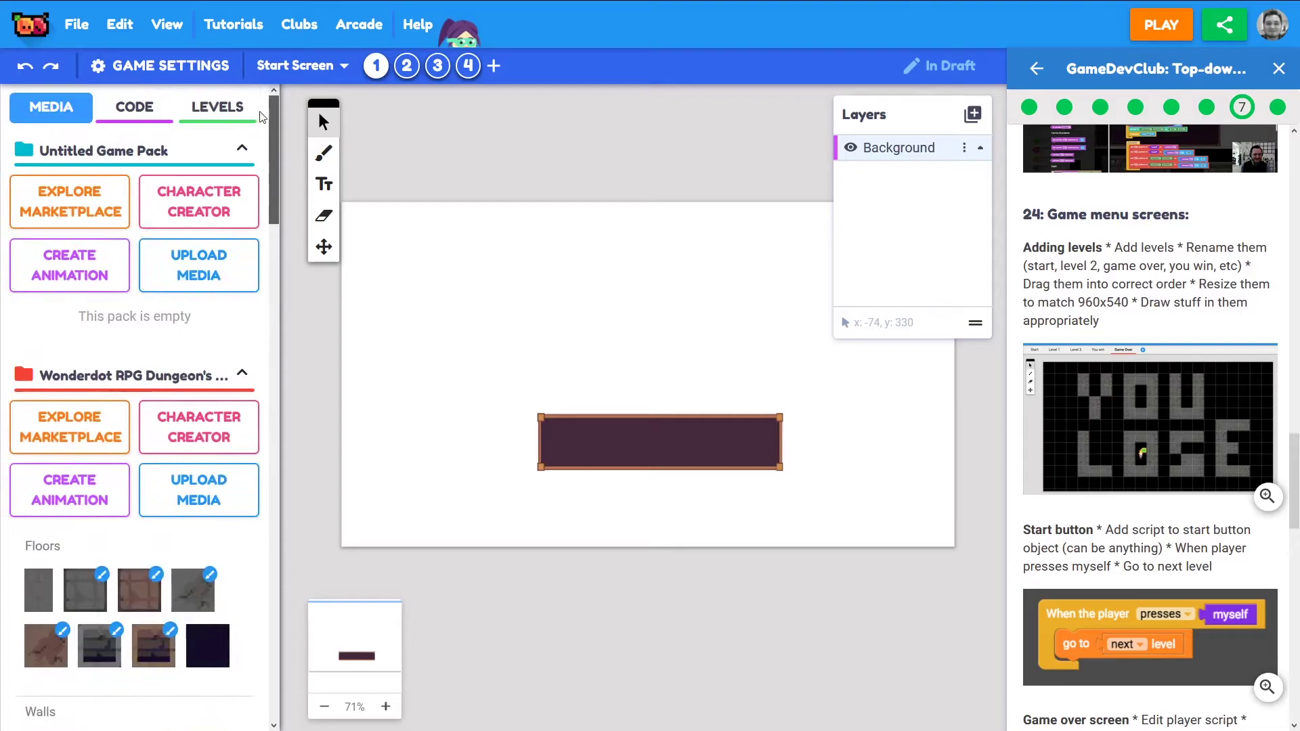
# Step: Set the Start Screen background colour to dark navy #202042
pyautogui.click(218, 115)
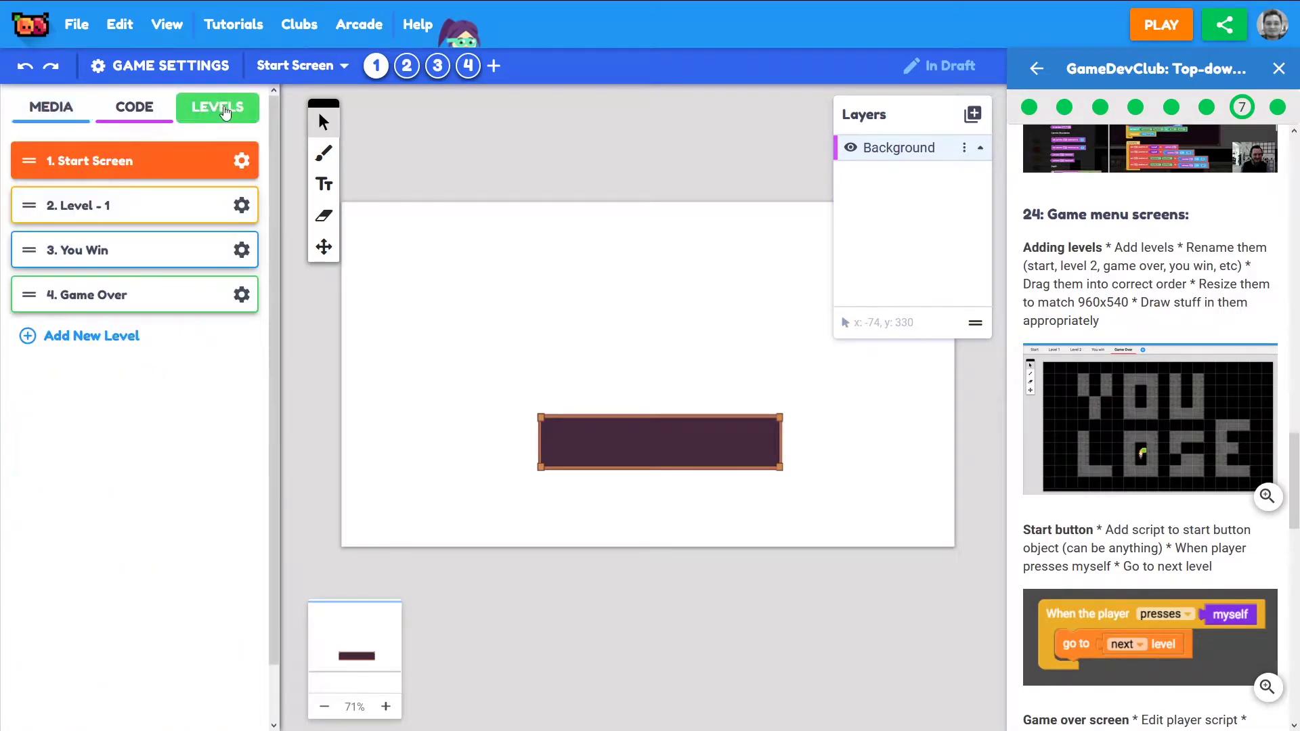
pyautogui.click(242, 163)
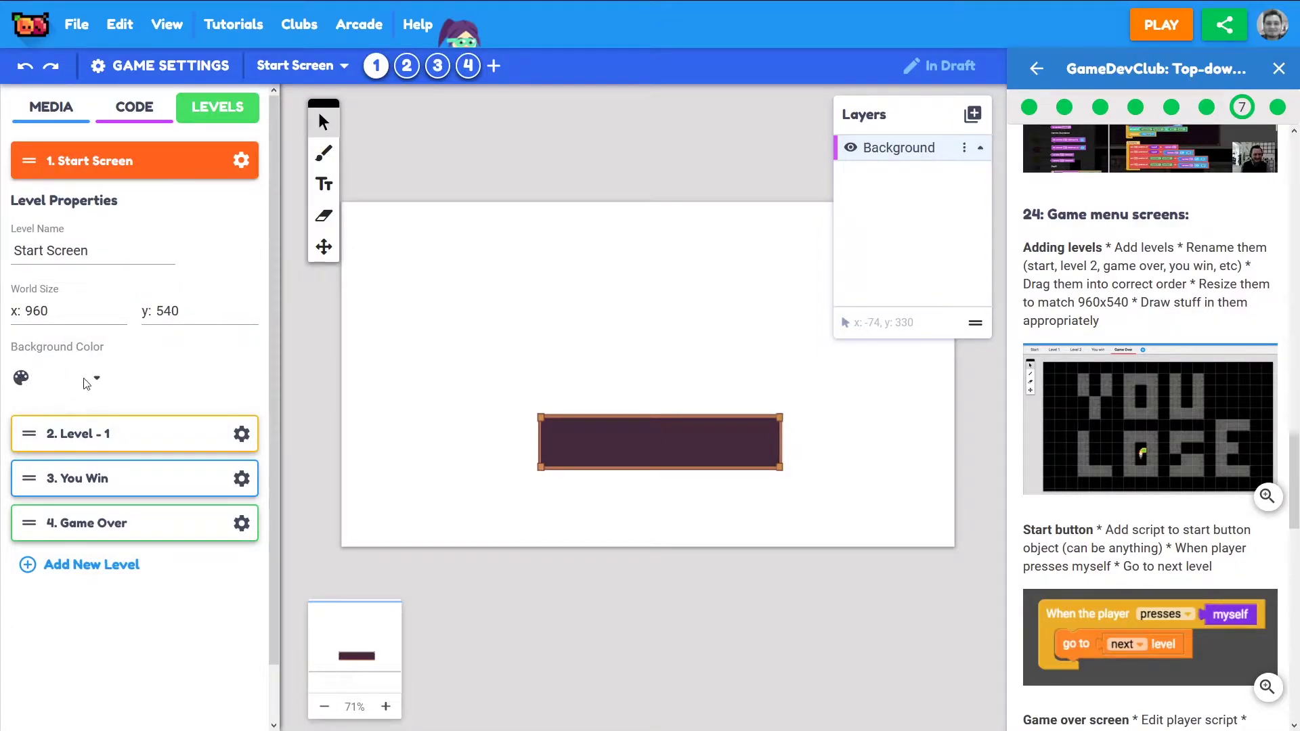
pyautogui.click(76, 386)
pyautogui.click(150, 399)
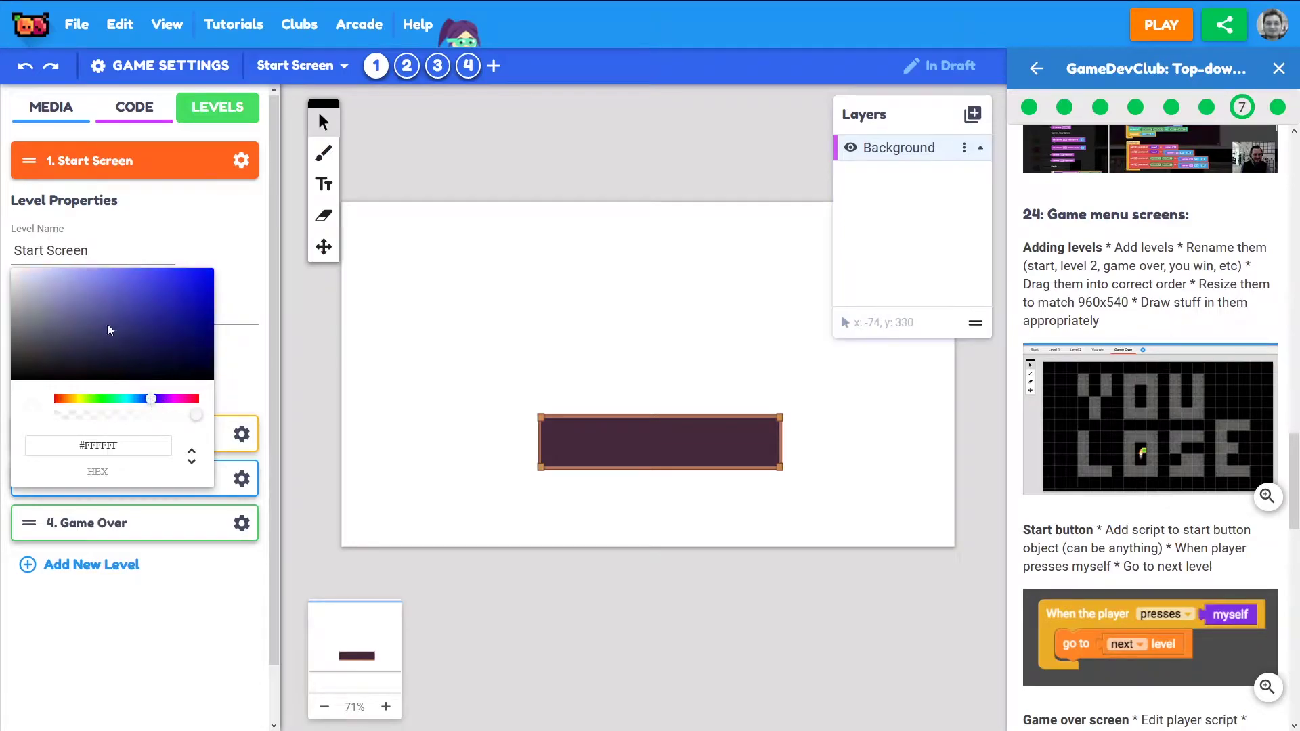
pyautogui.moveTo(113, 342); pyautogui.dragTo(114, 358)
# Step: Add the title 'My Epic RPG' above the bar in yellow, size 60, bold Palatino
pyautogui.click(224, 235)
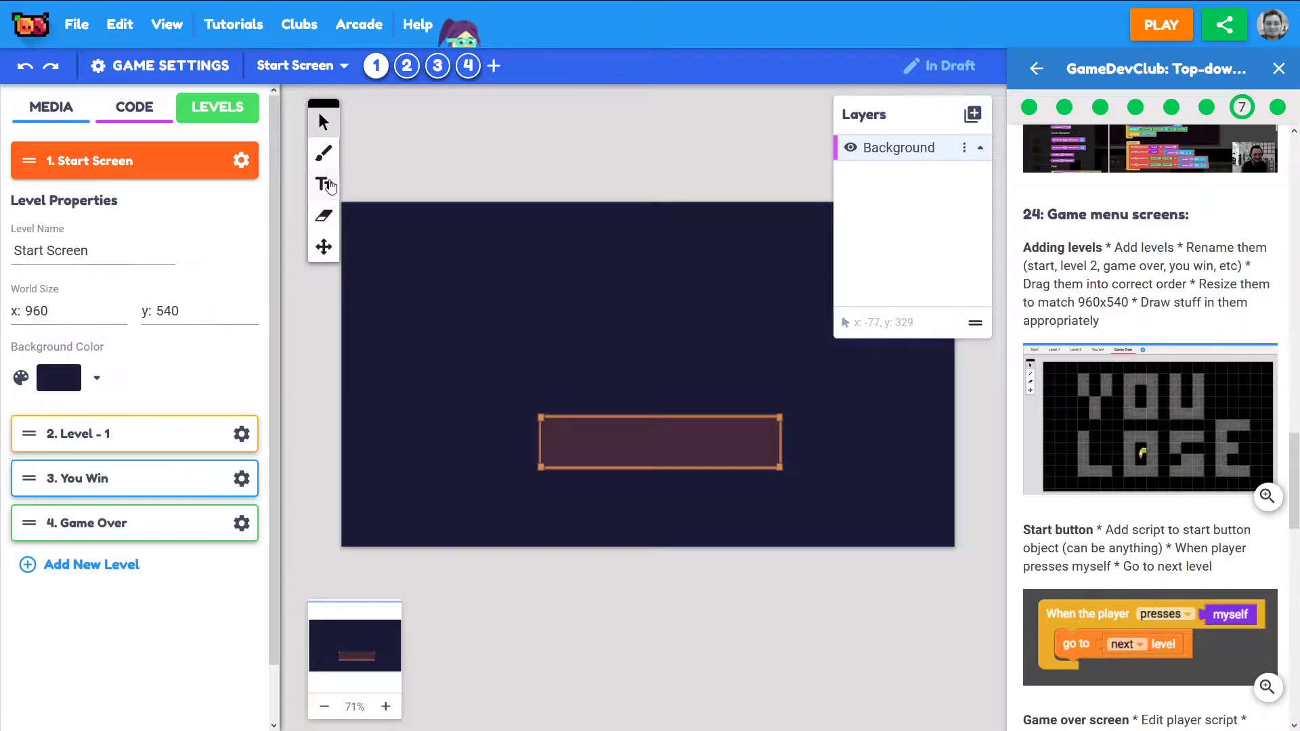
pyautogui.click(327, 187)
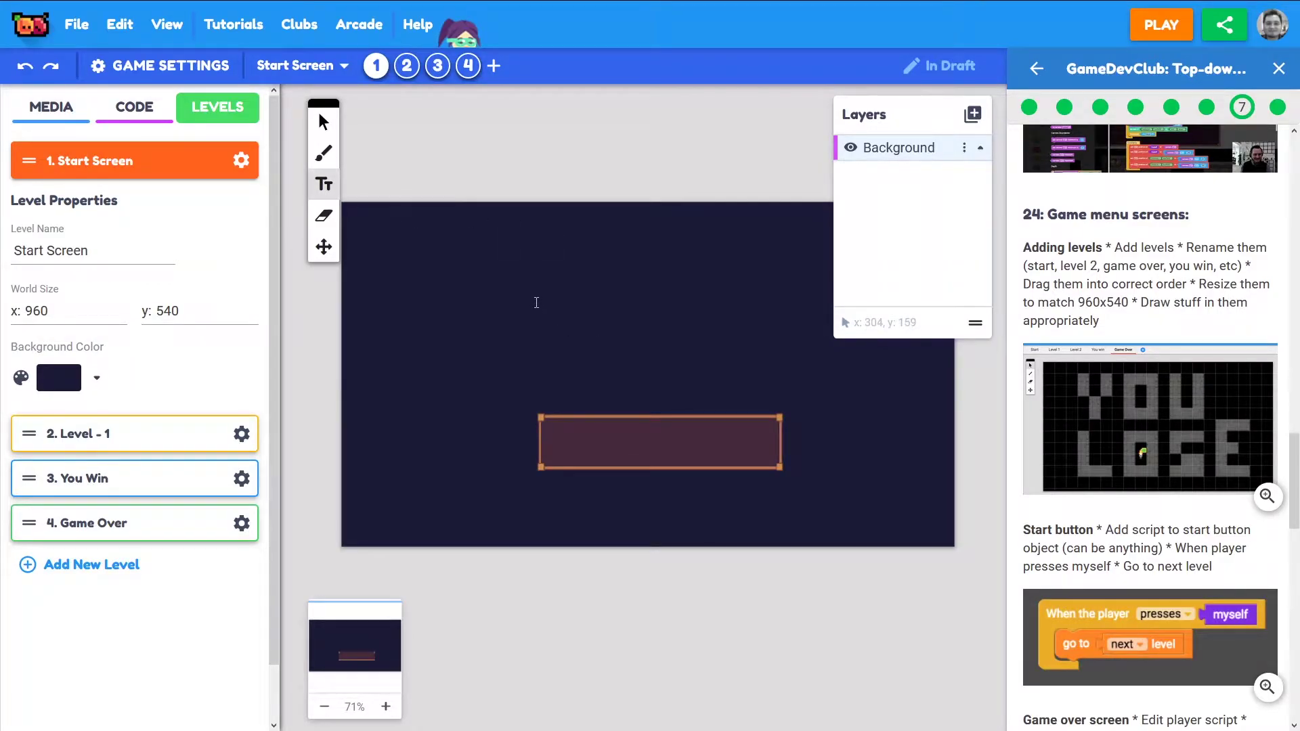
pyautogui.click(537, 302)
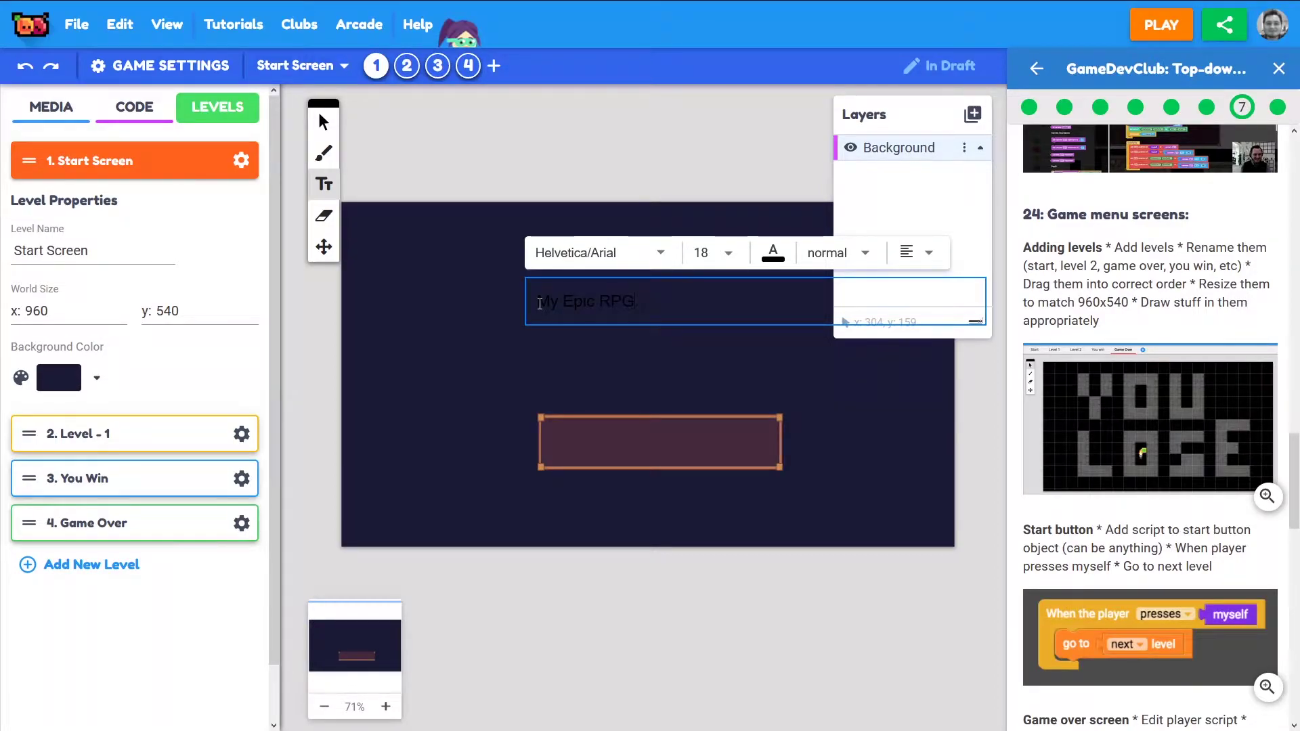
pyautogui.click(773, 255)
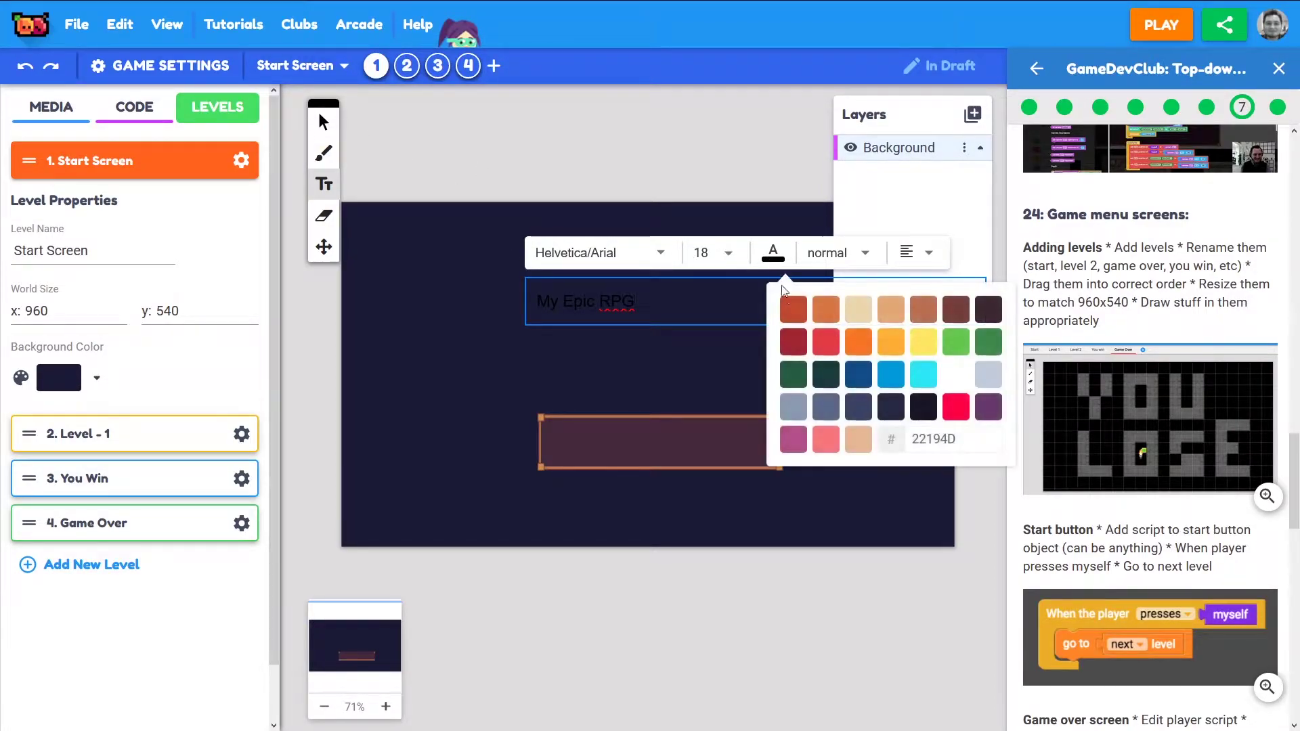
pyautogui.click(913, 346)
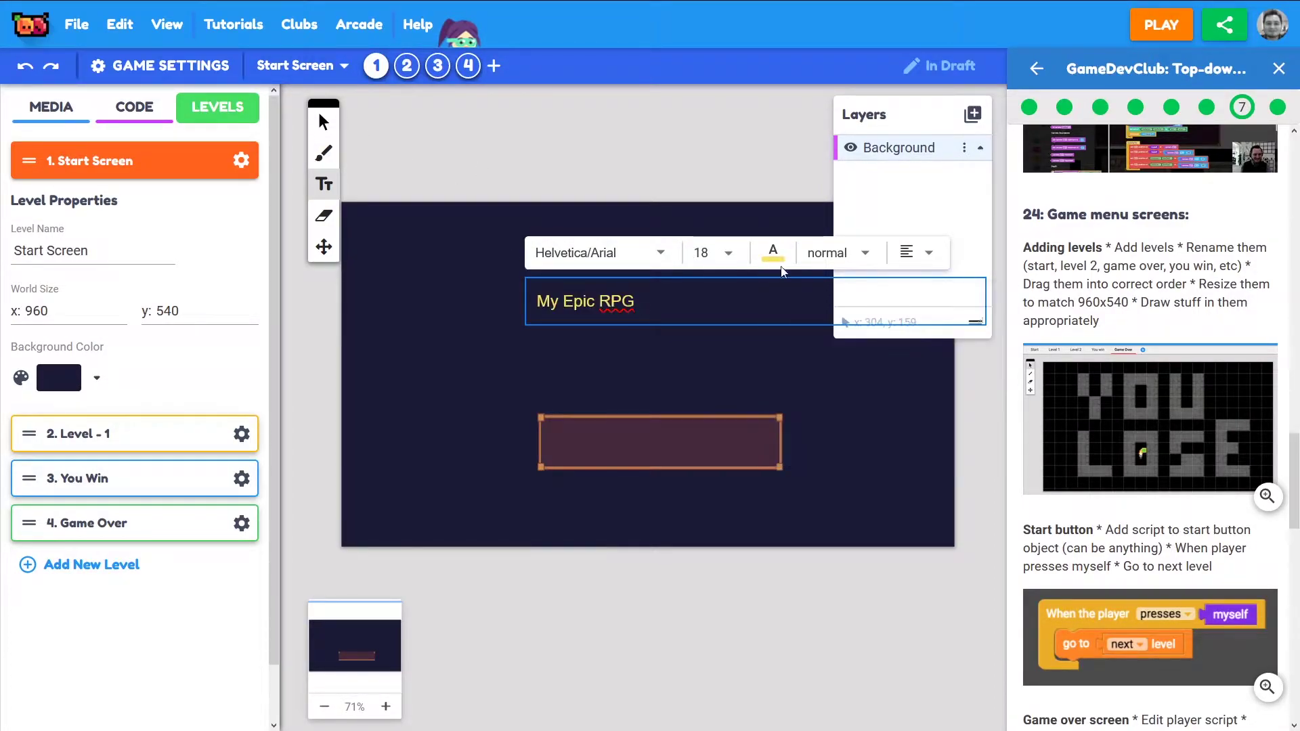
pyautogui.click(742, 256)
pyautogui.click(741, 633)
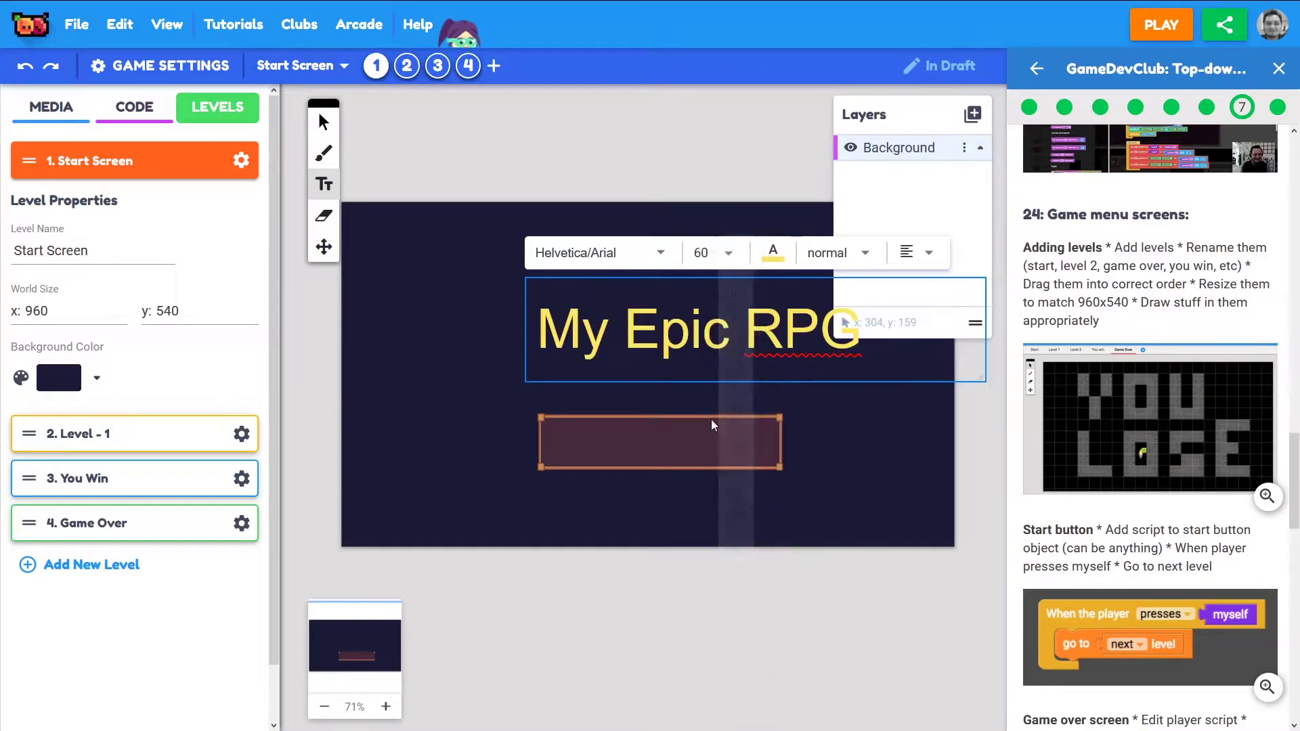
pyautogui.click(660, 253)
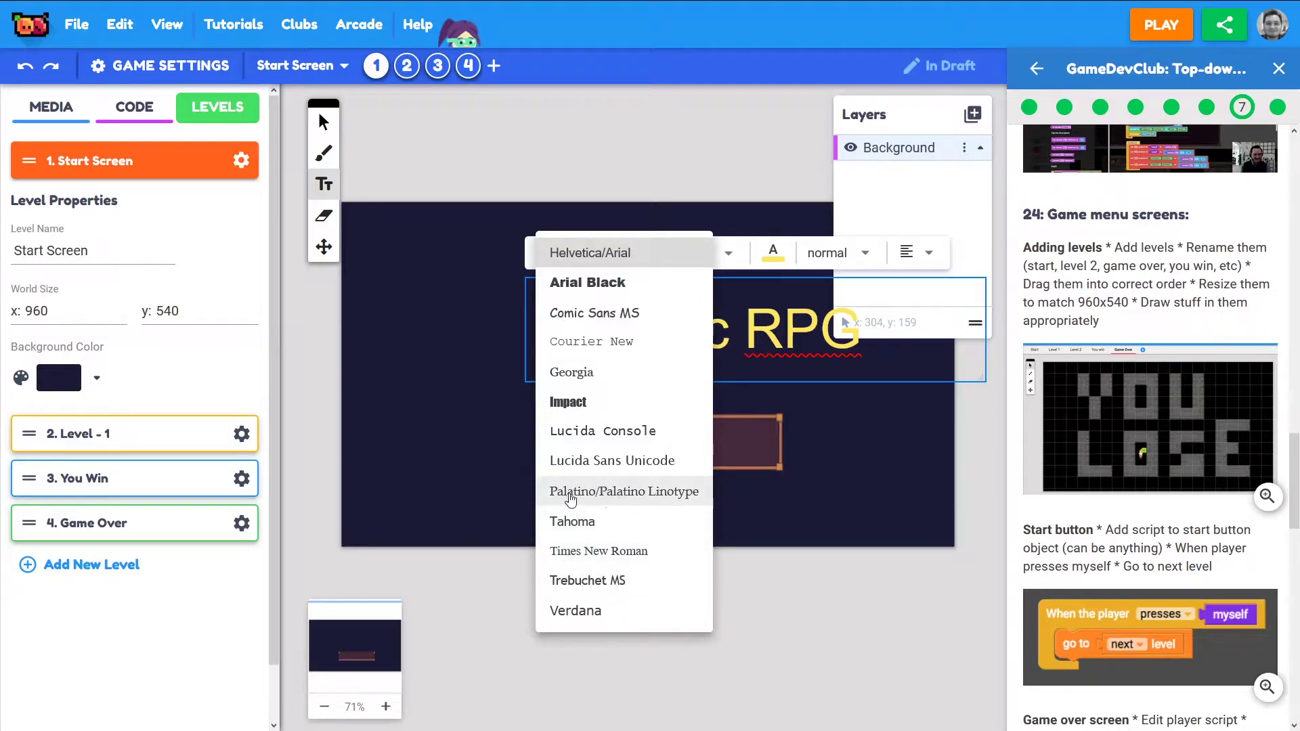
pyautogui.click(613, 492)
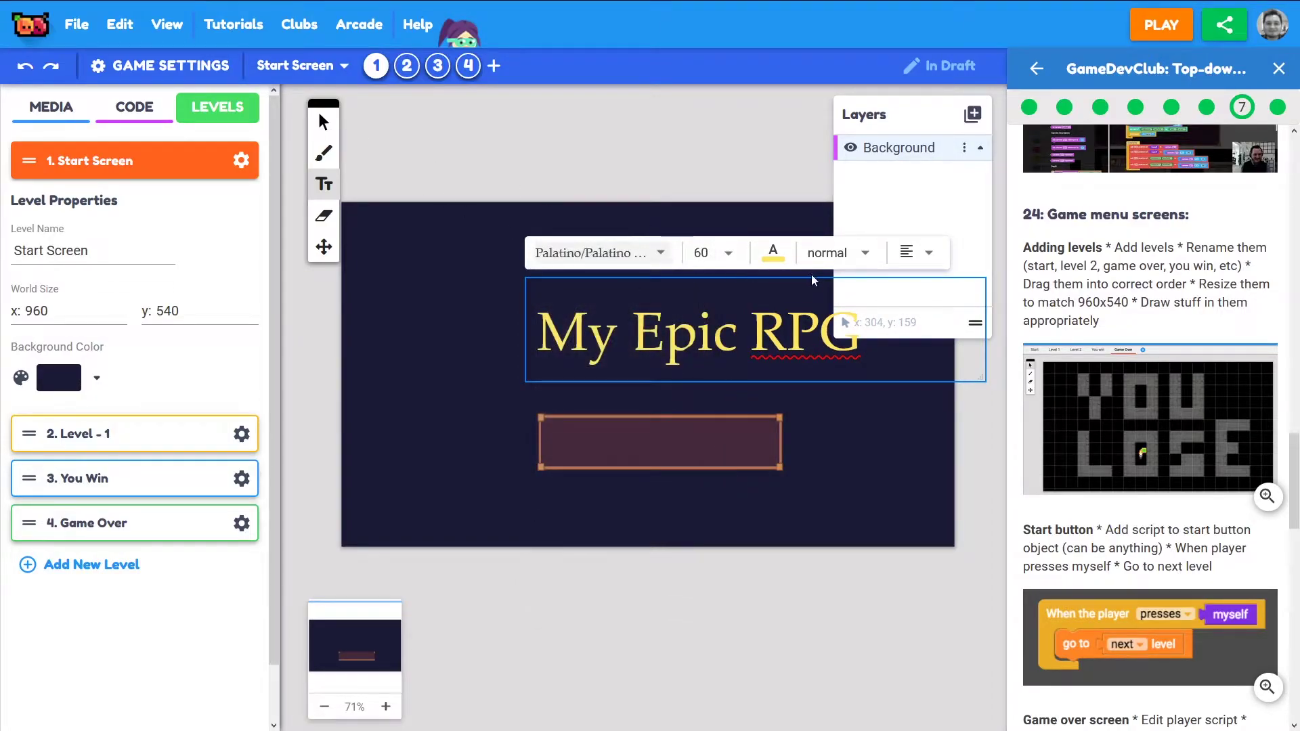
pyautogui.click(834, 253)
pyautogui.click(829, 222)
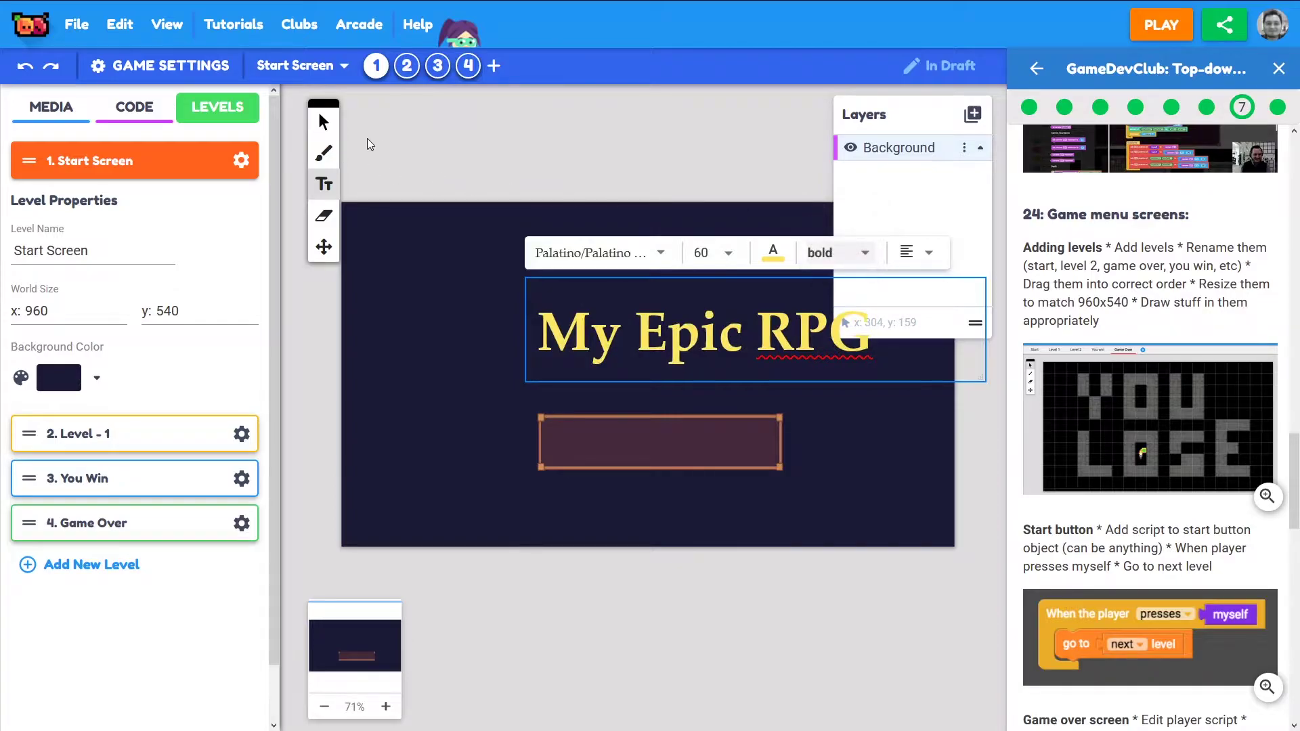
pyautogui.click(323, 121)
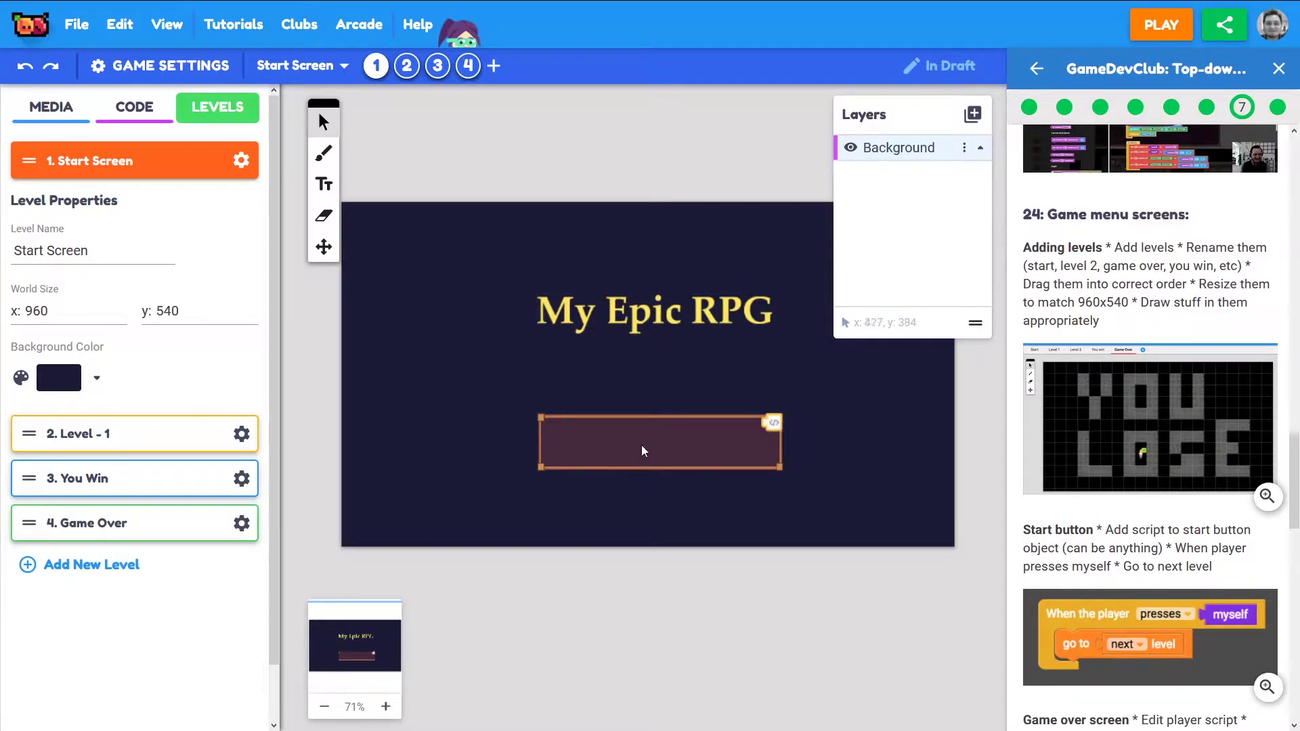
# Step: Add 'PLAY' text on the bar in yellow, size 30, bold Georgia
pyautogui.click(324, 184)
pyautogui.click(568, 447)
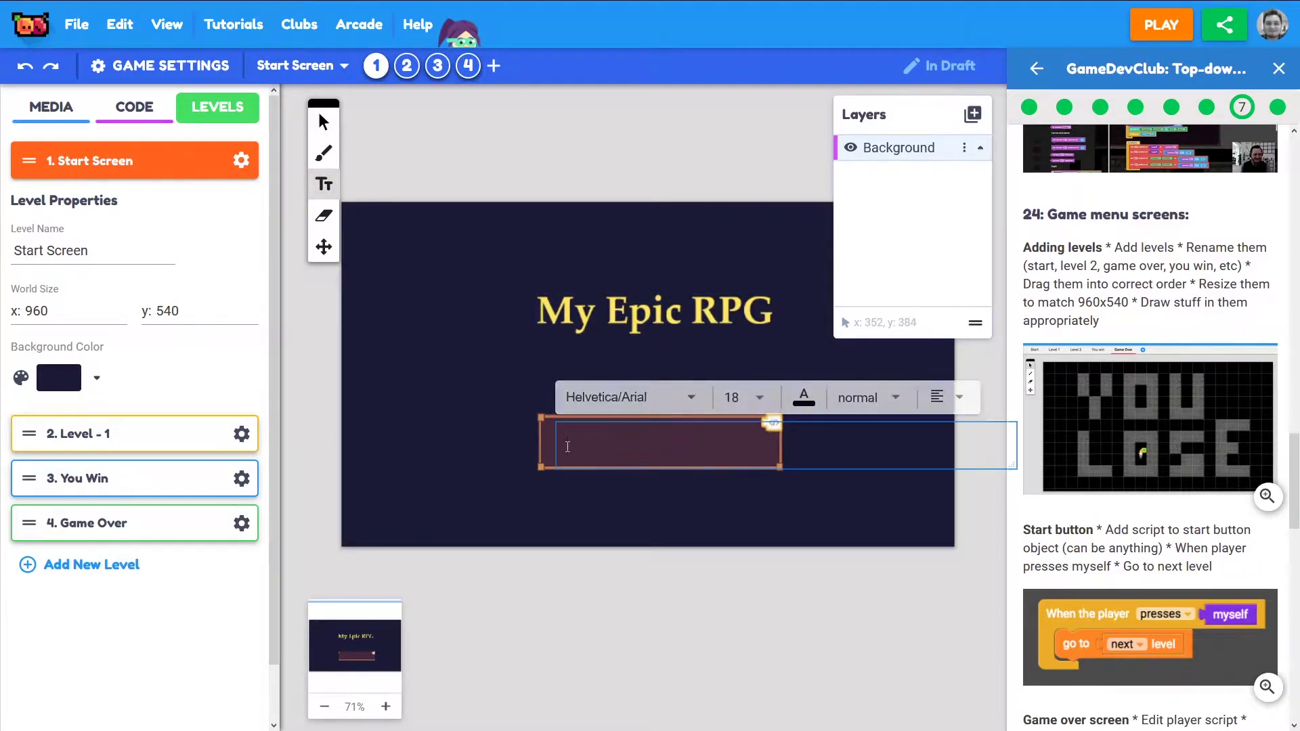
pyautogui.write('PLAY')
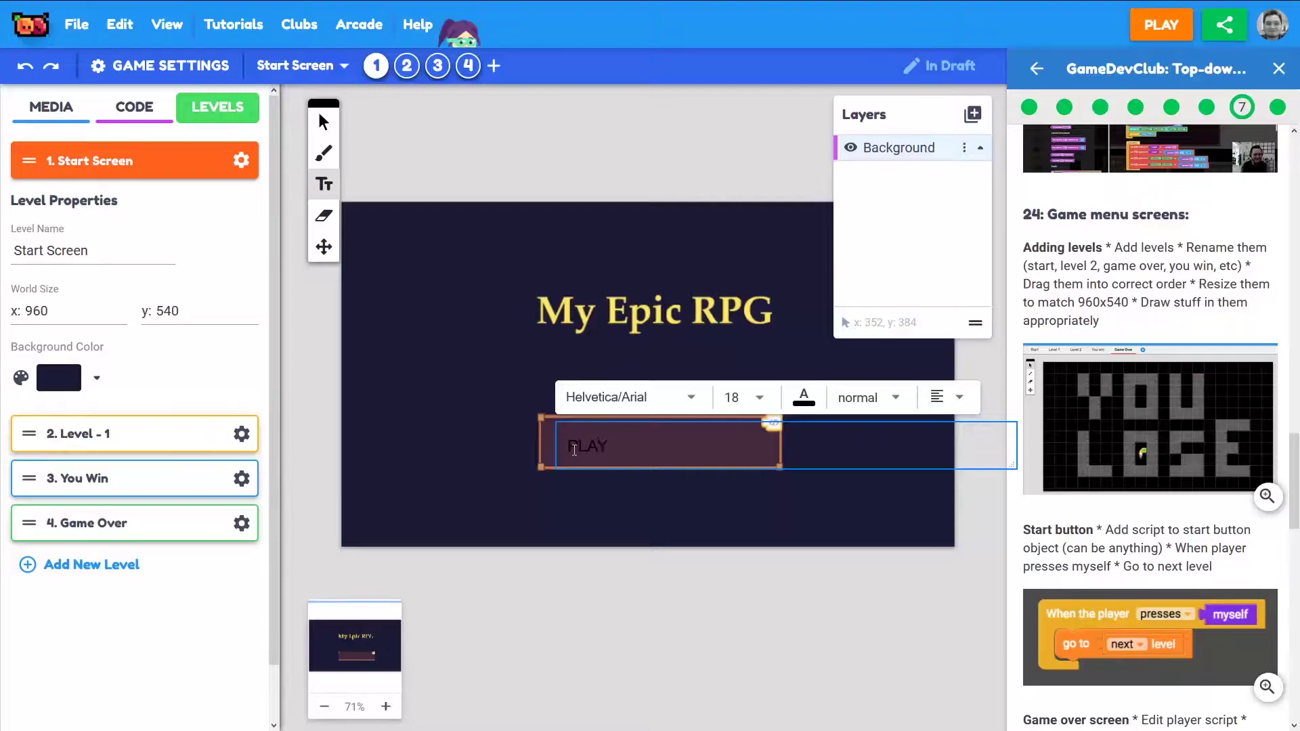
pyautogui.click(816, 404)
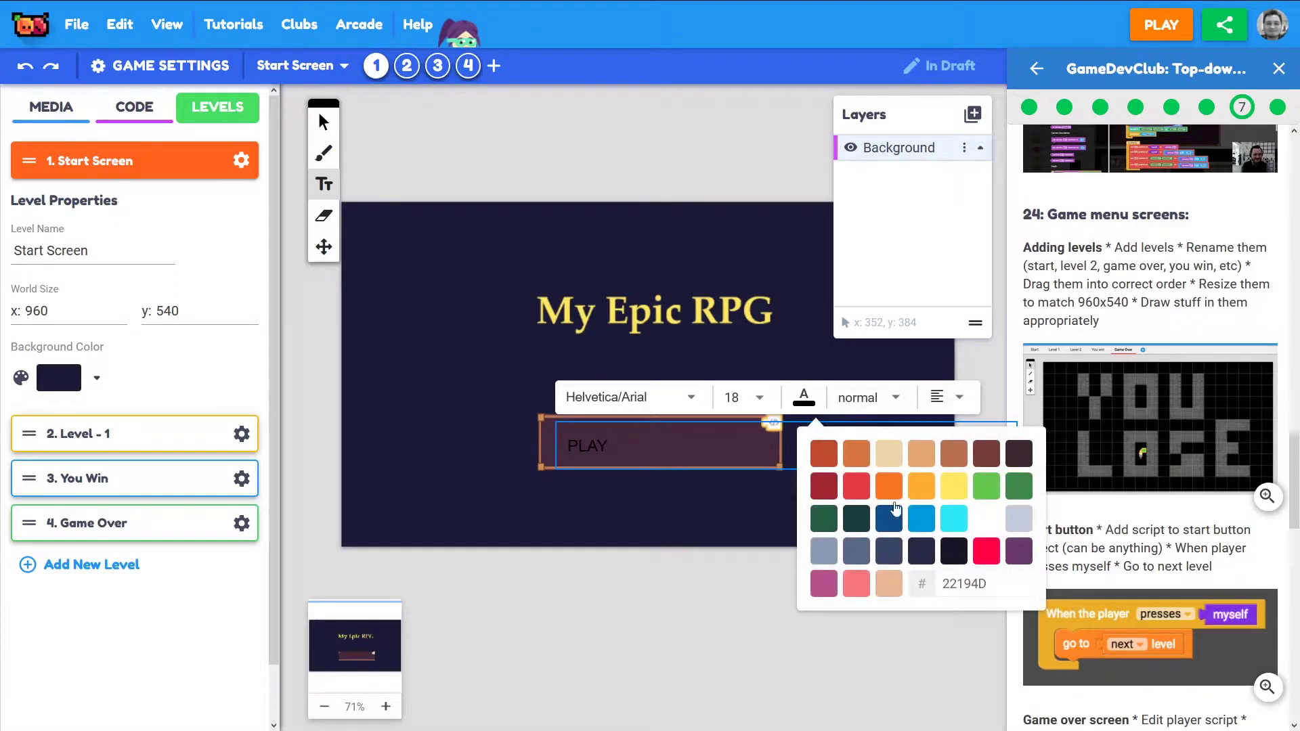
pyautogui.click(940, 486)
pyautogui.click(760, 398)
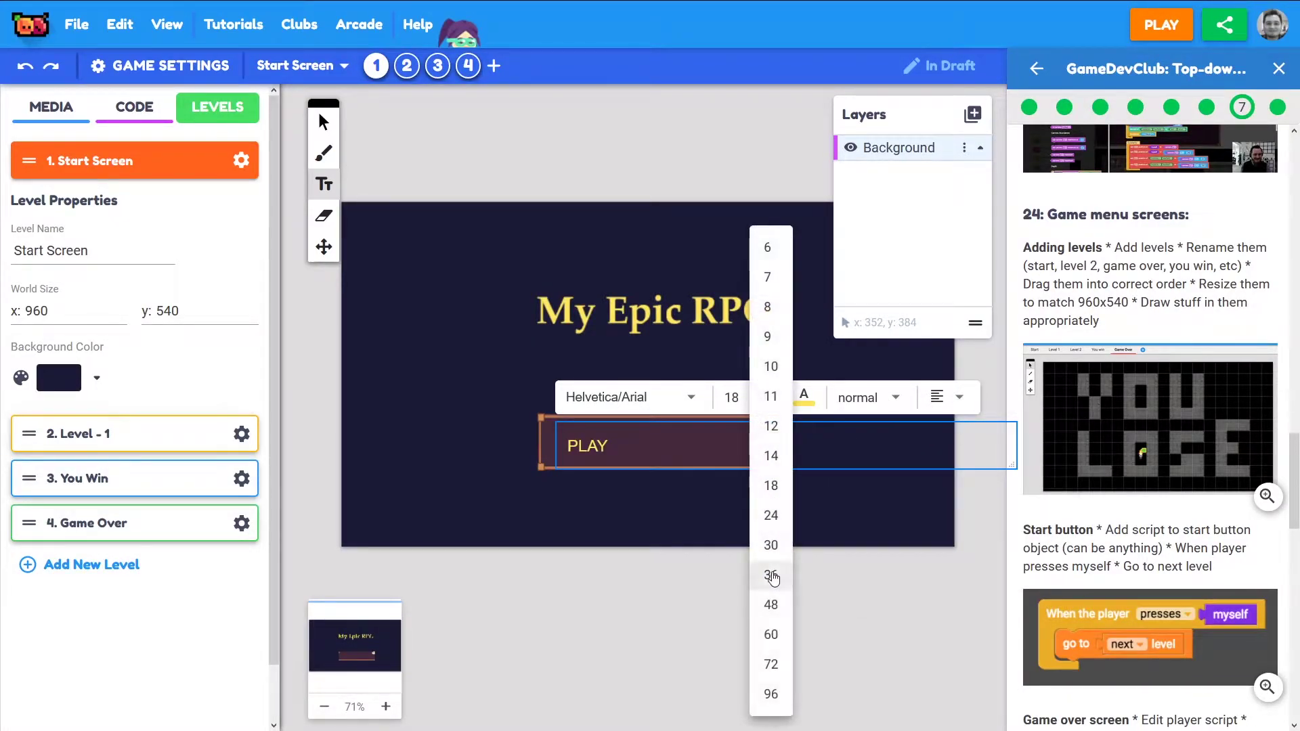
pyautogui.click(773, 546)
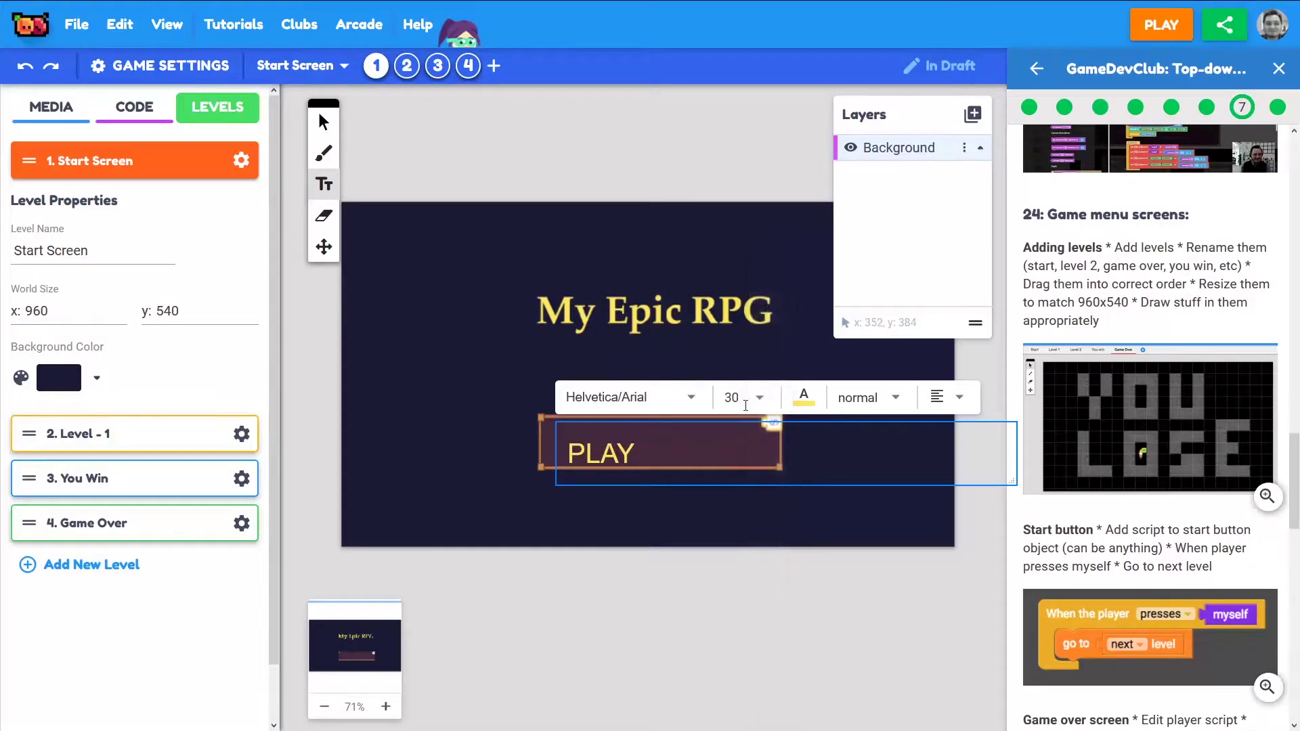
pyautogui.click(858, 402)
pyautogui.click(864, 368)
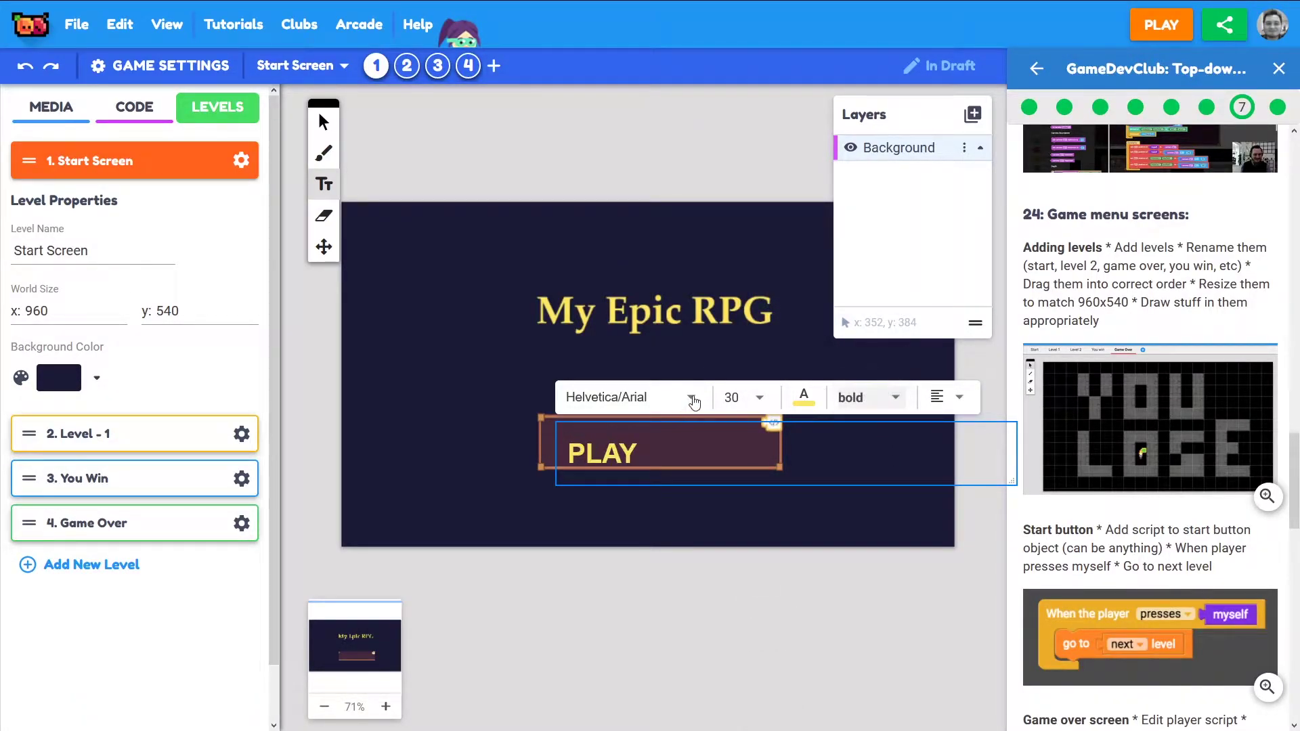
pyautogui.click(689, 398)
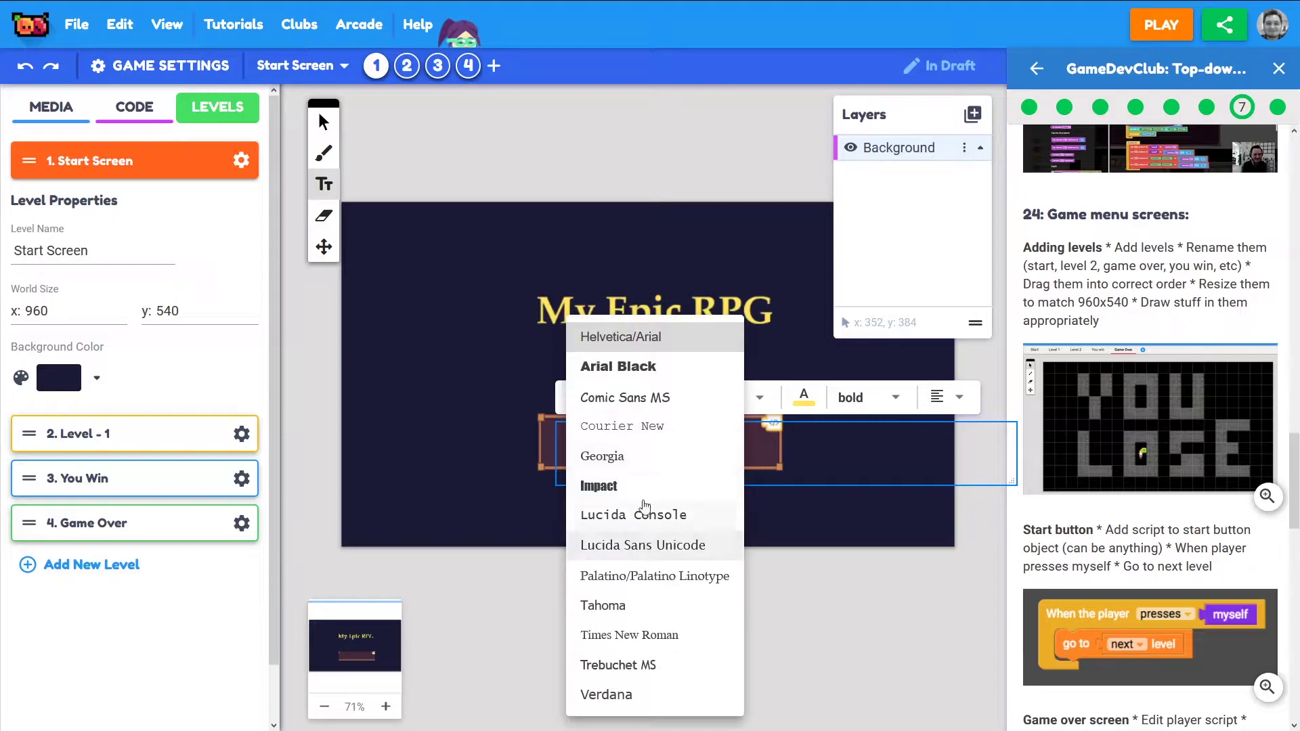
pyautogui.click(629, 459)
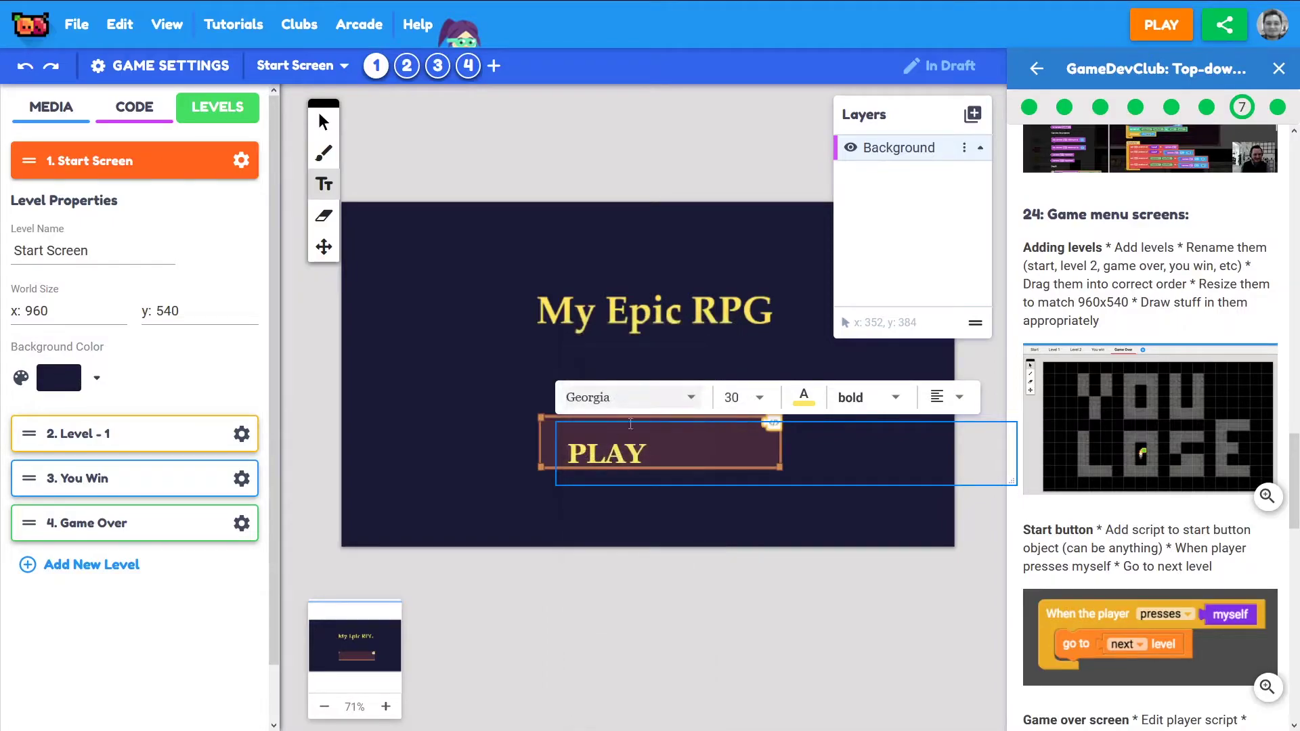
pyautogui.click(324, 124)
# Step: Move the PLAY label to the centre of the bar
pyautogui.moveTo(590, 458); pyautogui.dragTo(644, 447)
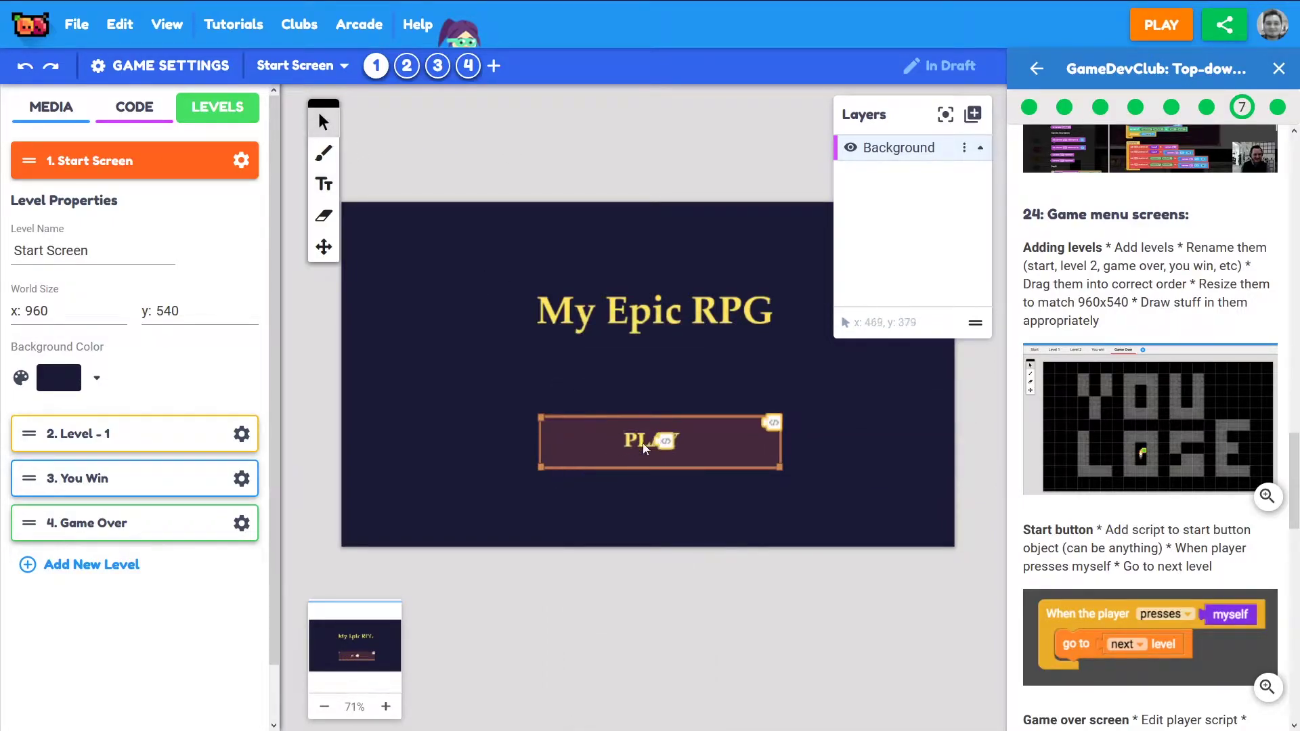
pyautogui.click(649, 446)
pyautogui.click(568, 256)
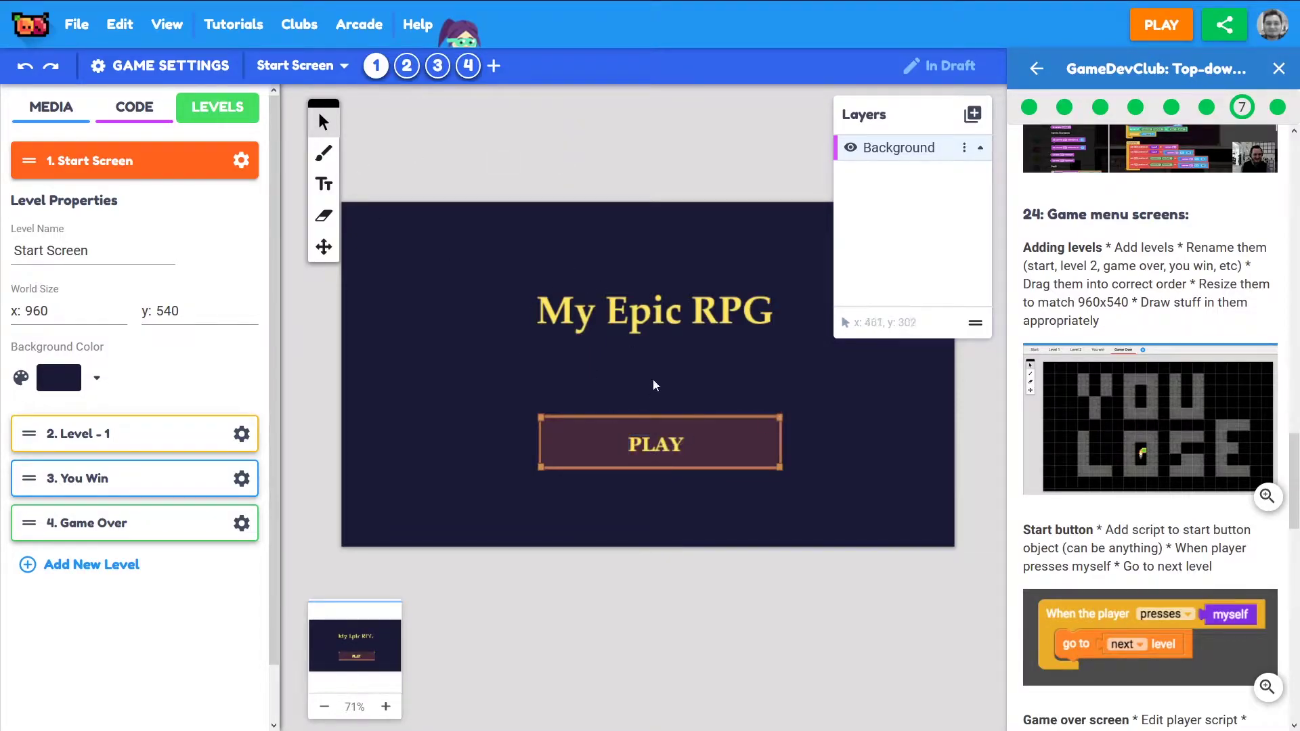
# Step: Stamp a Torch sprite on each side of the My Epic RPG title
pyautogui.click(51, 106)
pyautogui.scroll(-12, 161, 395)
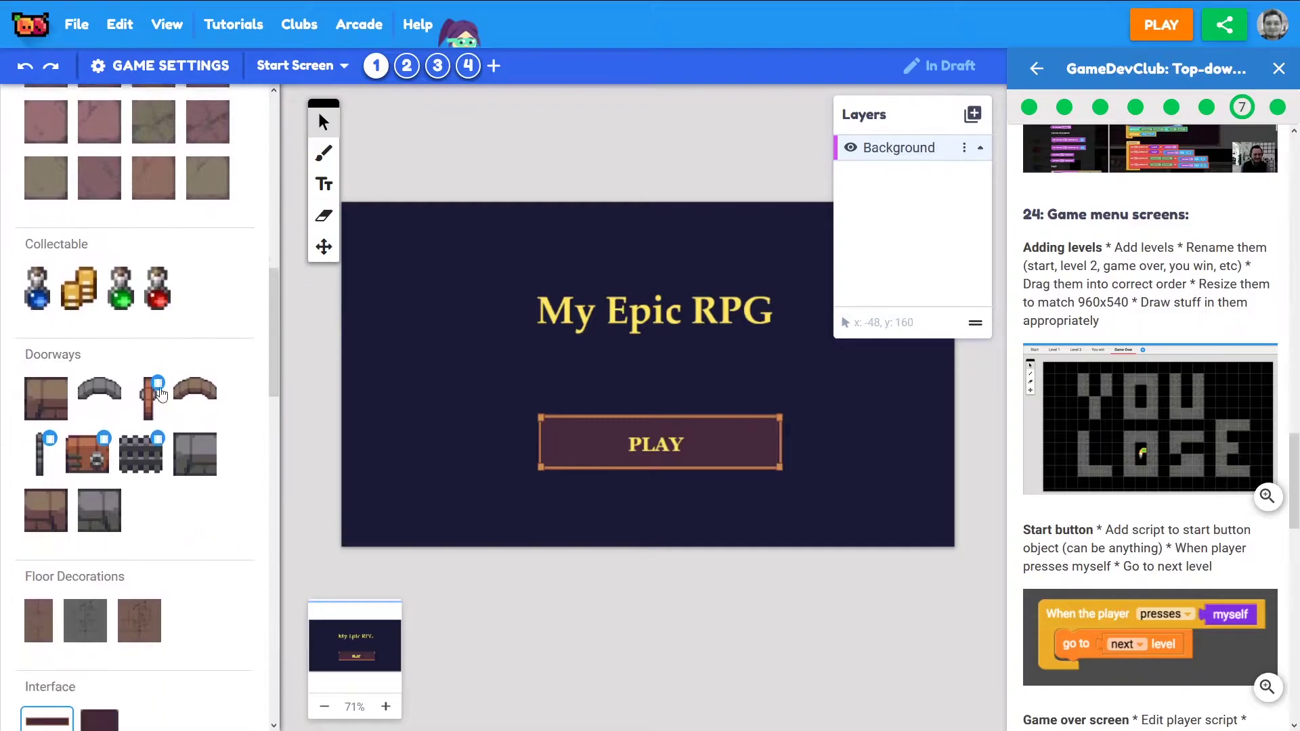
pyautogui.scroll(-15, 161, 395)
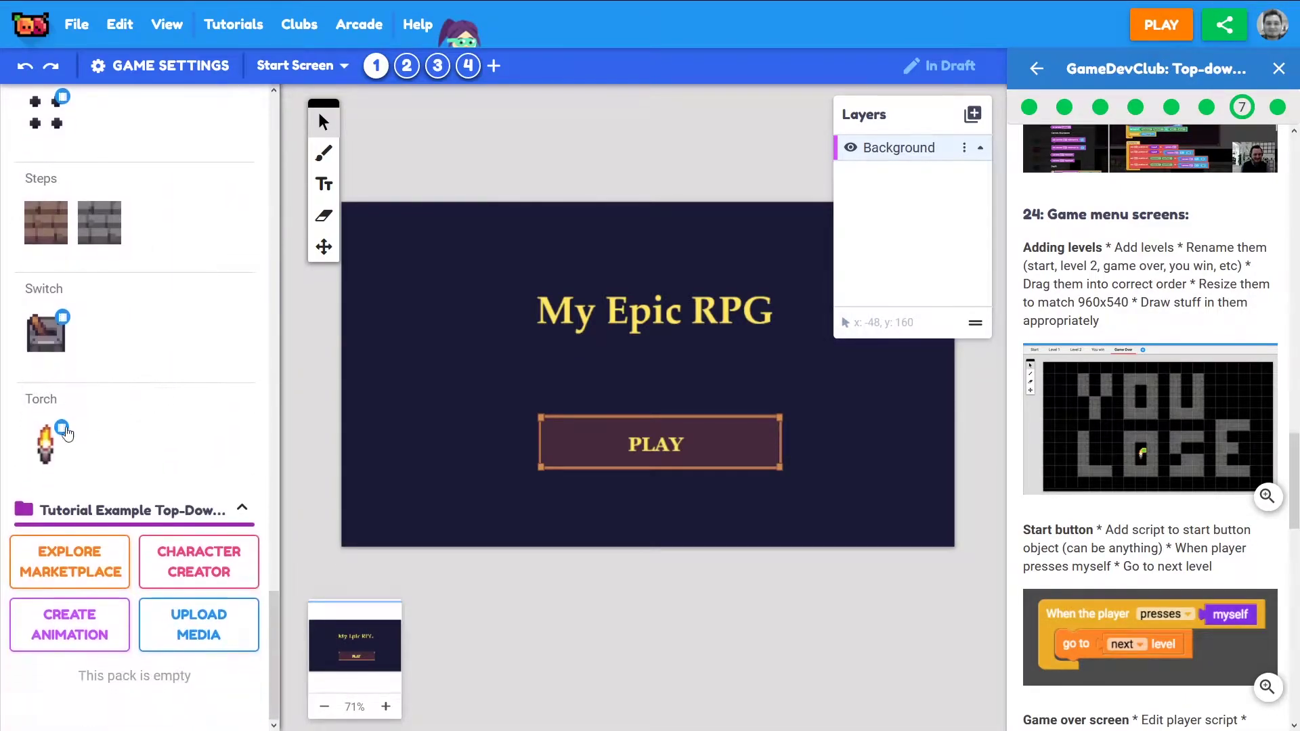
pyautogui.click(66, 433)
pyautogui.click(505, 308)
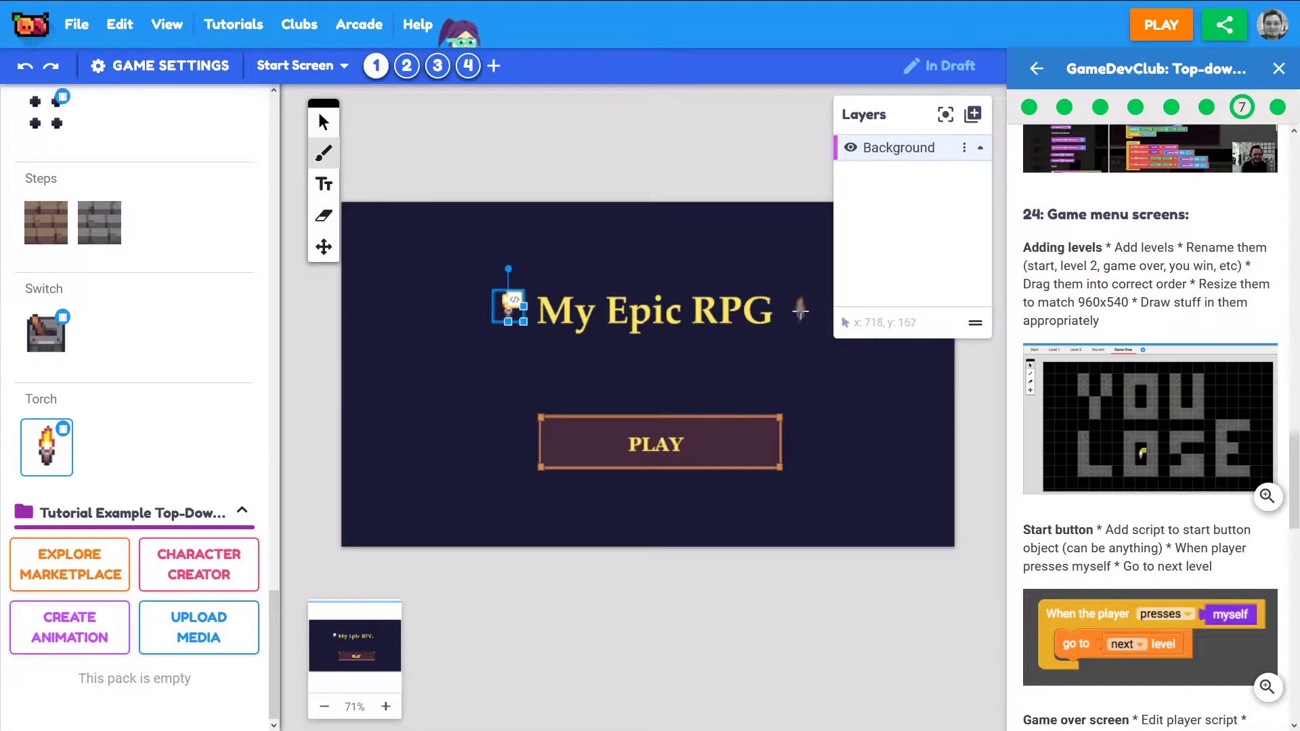
pyautogui.click(800, 310)
# Step: Nudge the right torch slightly right, recentre the canvas and show the level list
pyautogui.click(324, 247)
pyautogui.moveTo(664, 180); pyautogui.dragTo(535, 216)
pyautogui.click(363, 185)
pyautogui.click(324, 122)
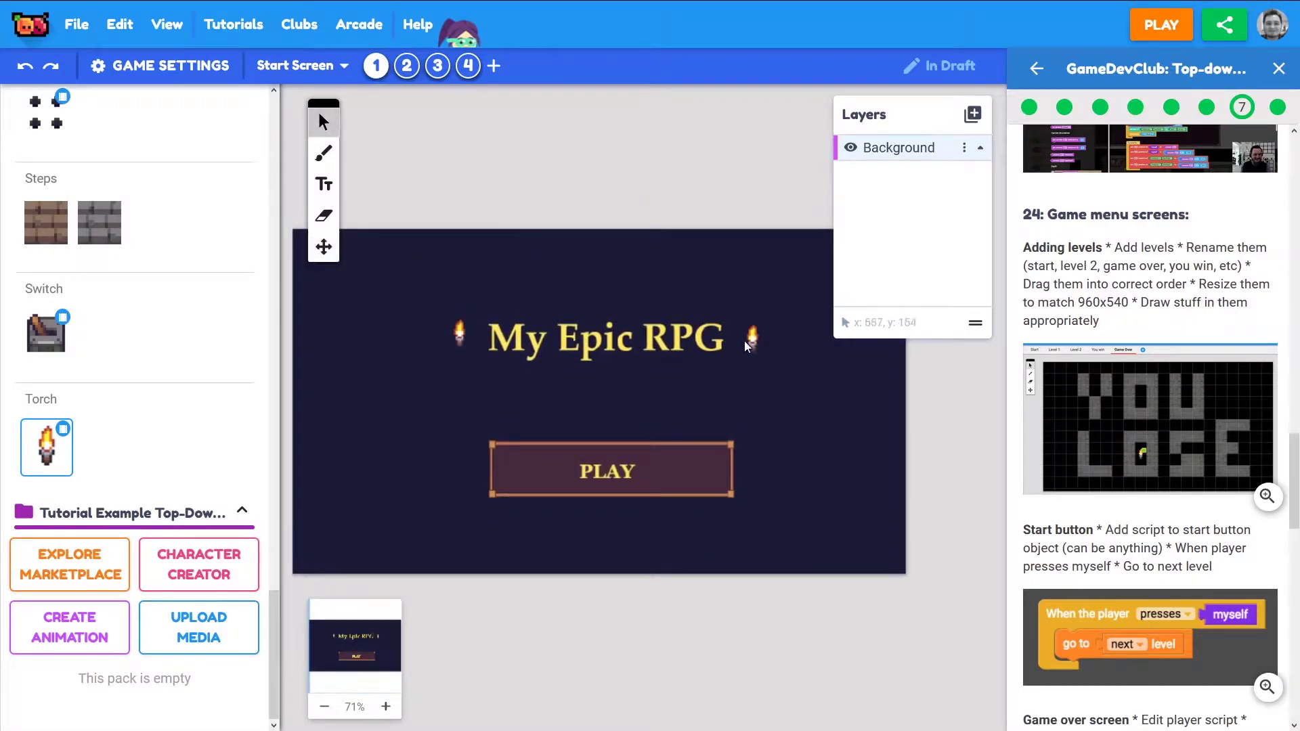
pyautogui.moveTo(745, 342); pyautogui.dragTo(747, 347)
pyautogui.click(640, 197)
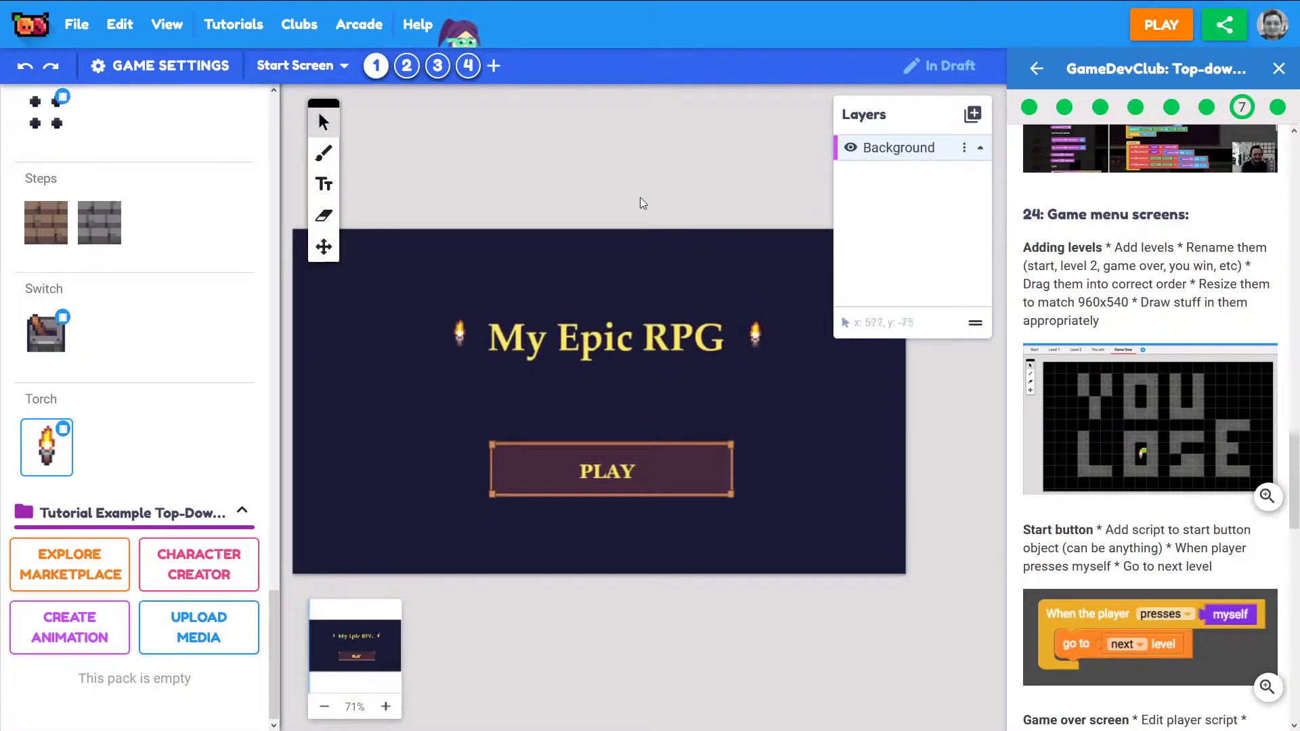
pyautogui.click(323, 248)
pyautogui.moveTo(555, 189); pyautogui.dragTo(580, 180)
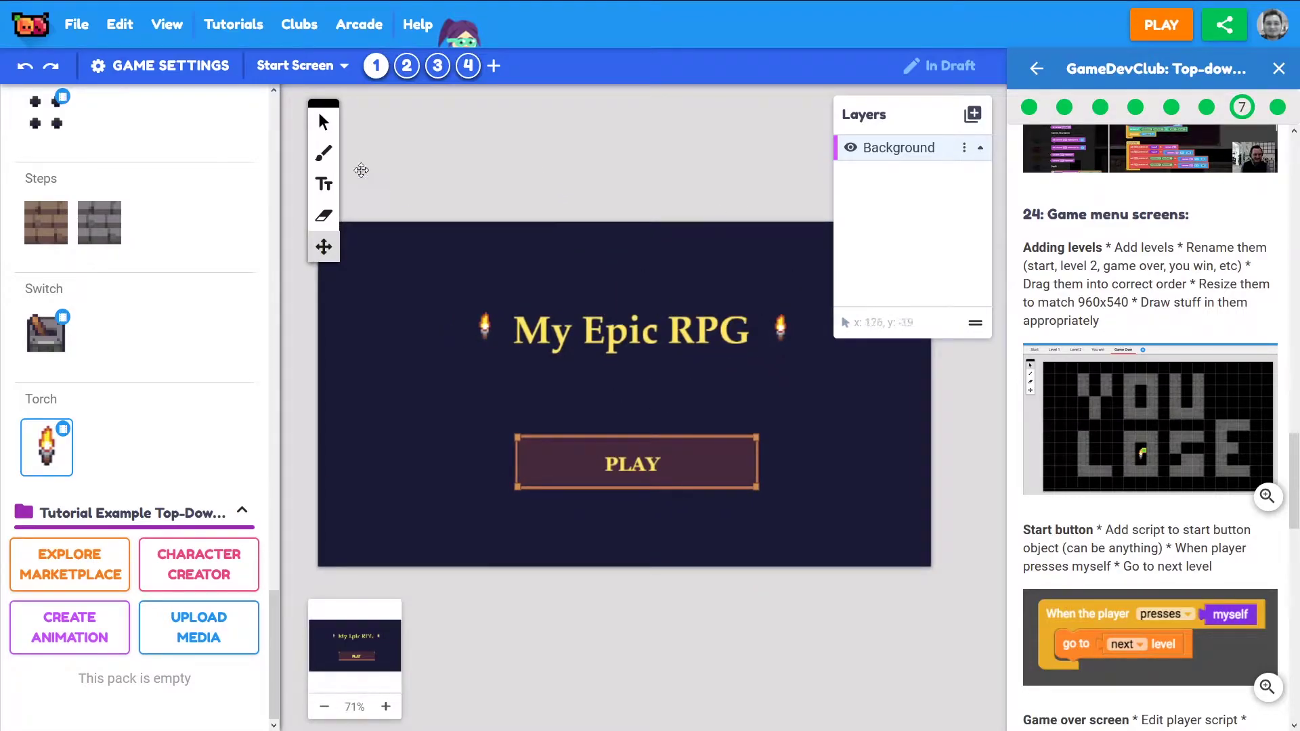
pyautogui.scroll(15, 230, 195)
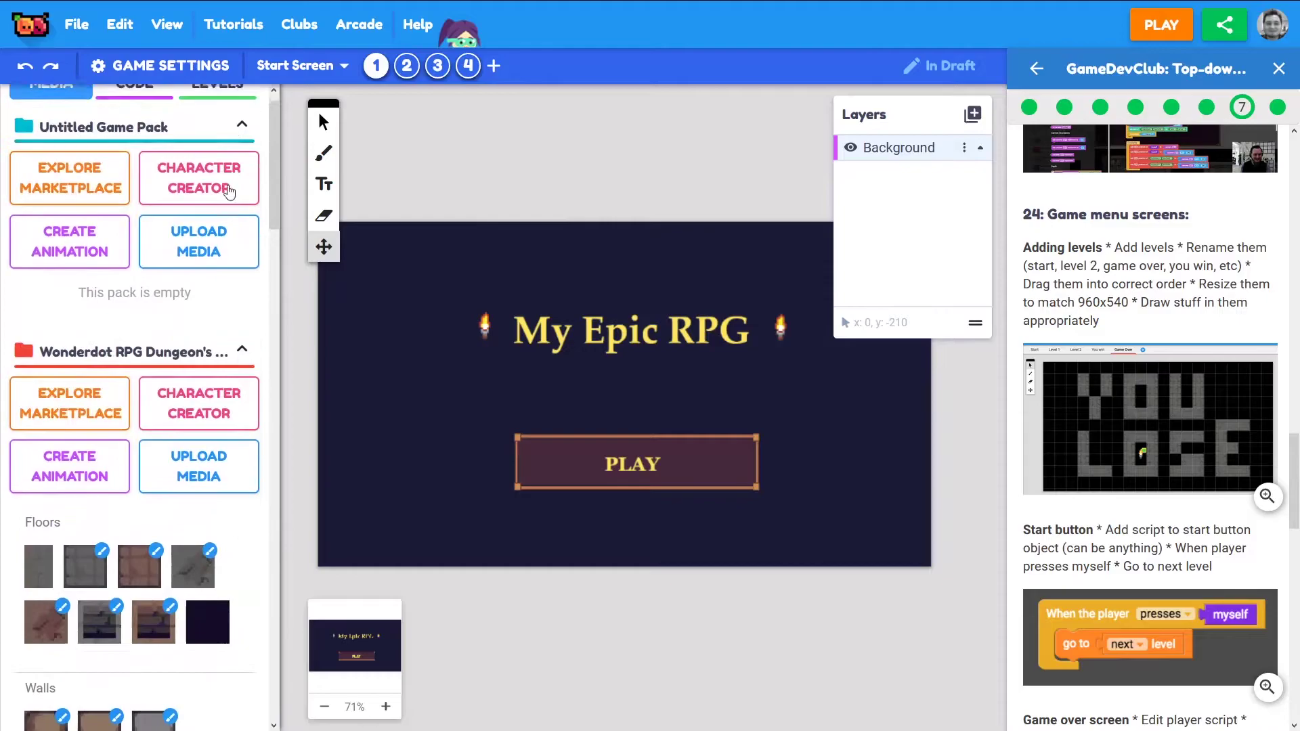
pyautogui.click(218, 107)
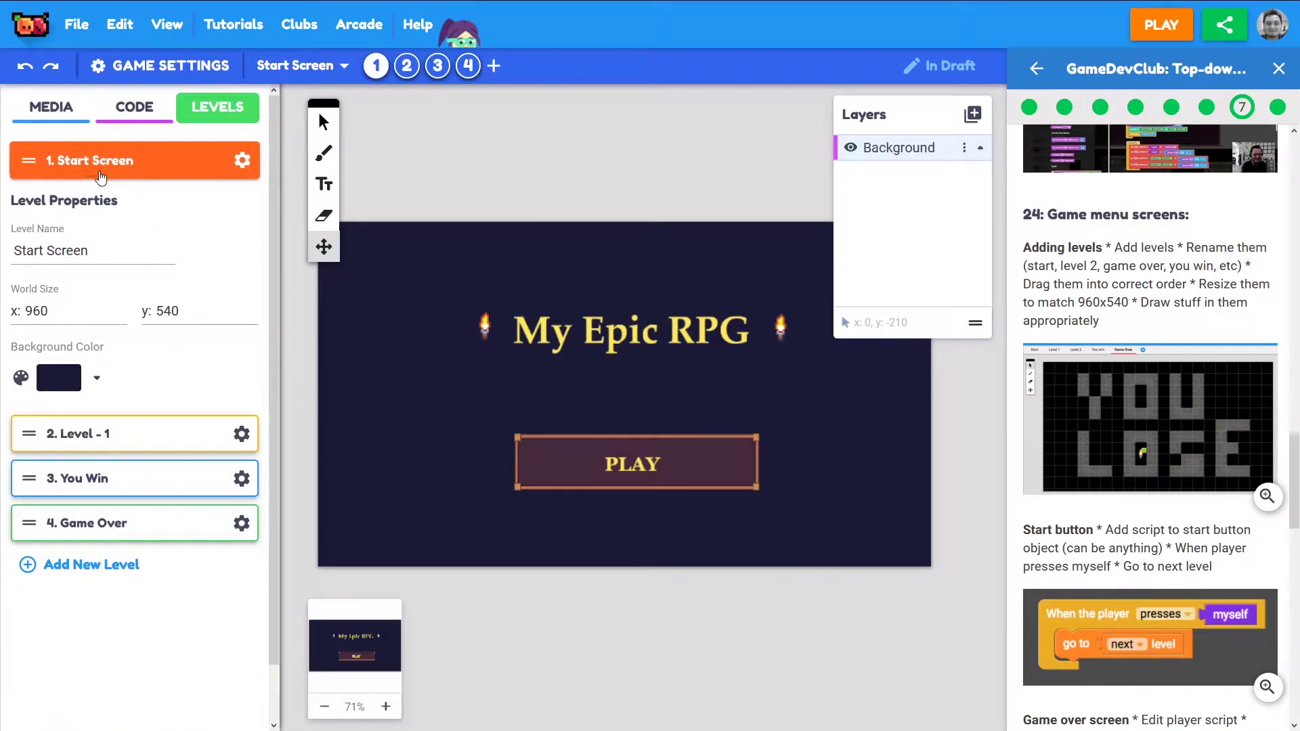
# Step: Test-play the Start Screen in the preview, then select the PLAY button back in the editor
pyautogui.click(1160, 31)
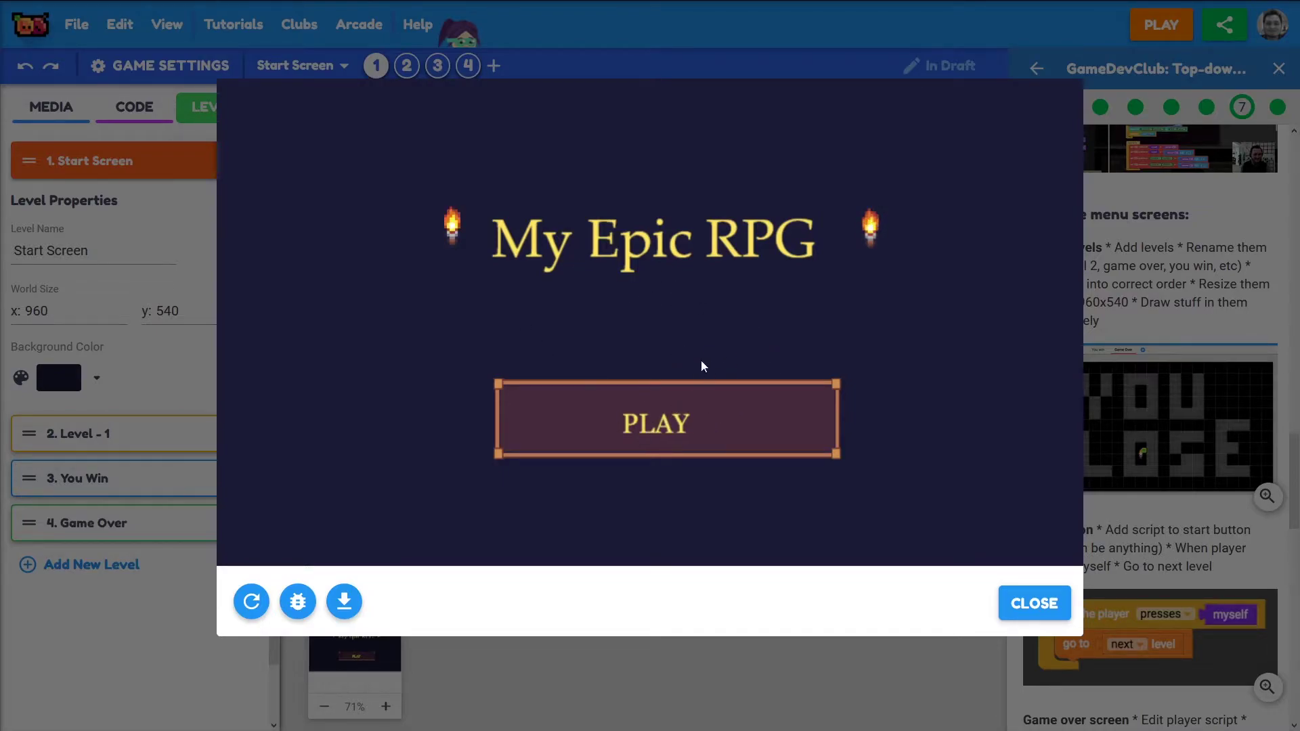
pyautogui.click(1035, 602)
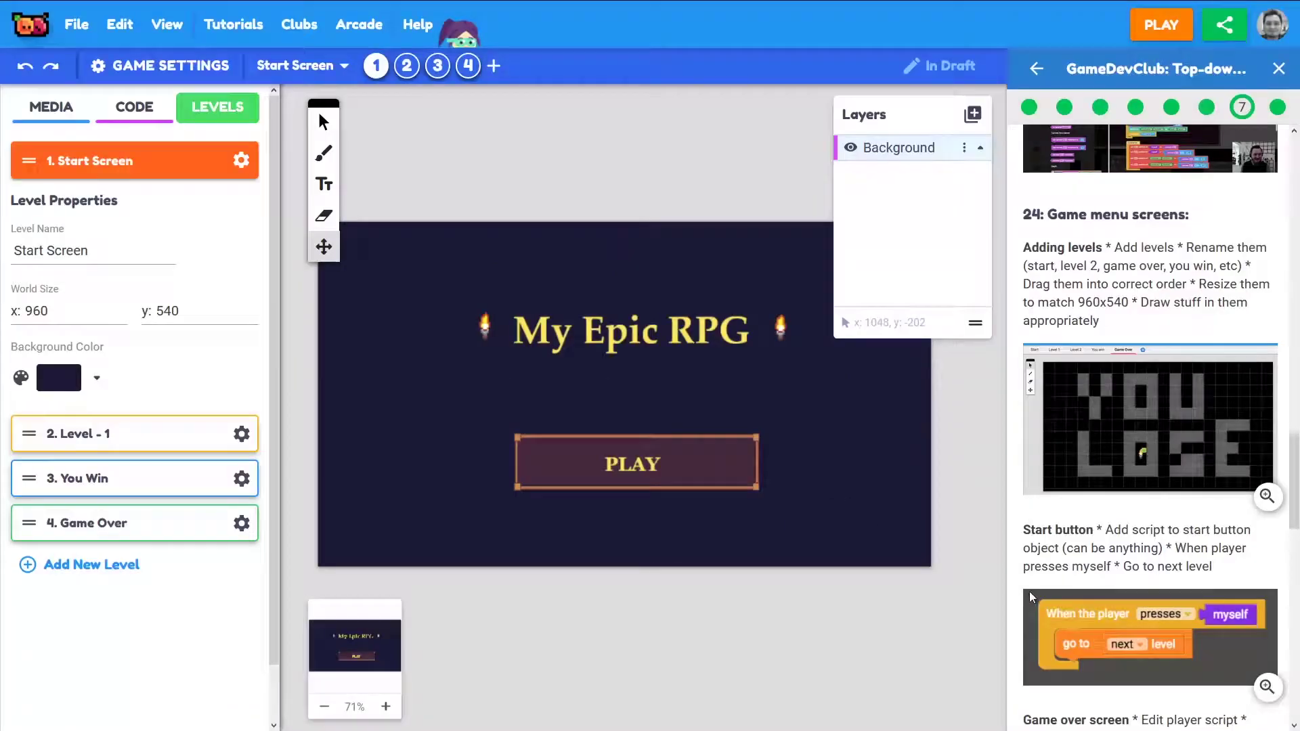
pyautogui.click(322, 126)
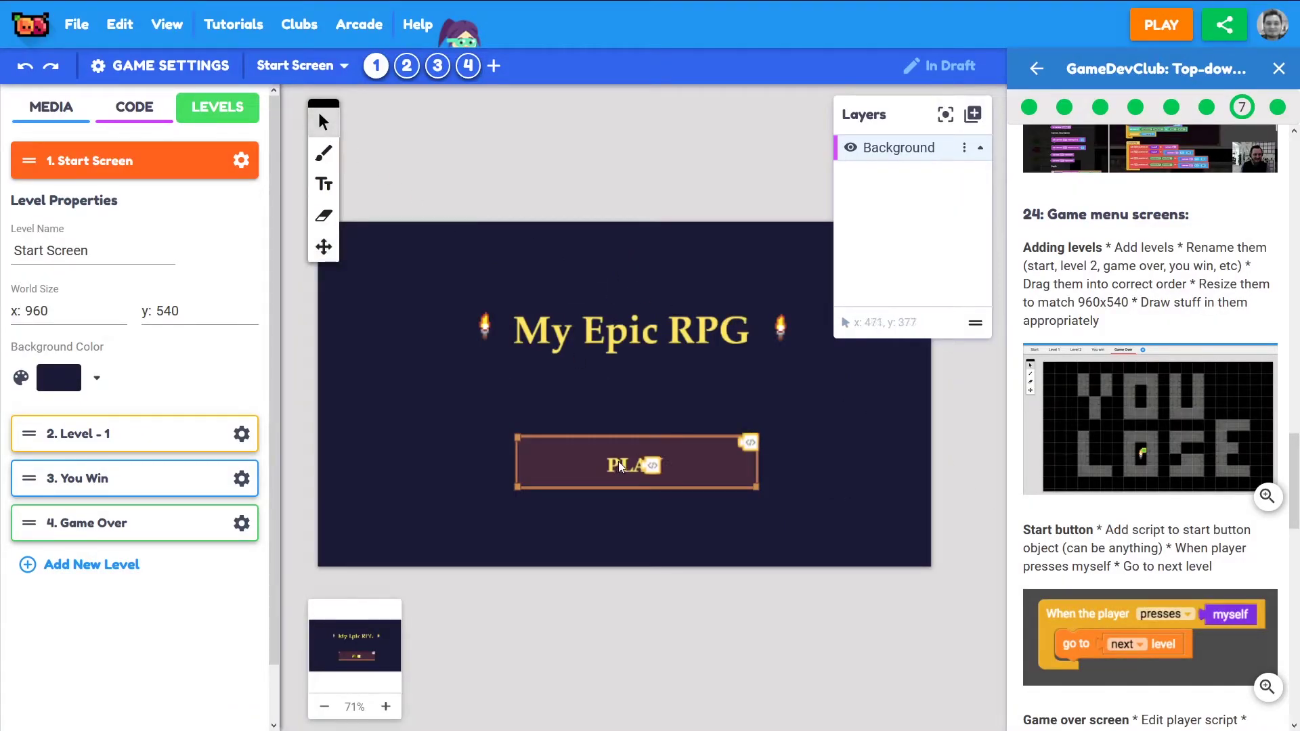
pyautogui.click(635, 465)
pyautogui.click(486, 335)
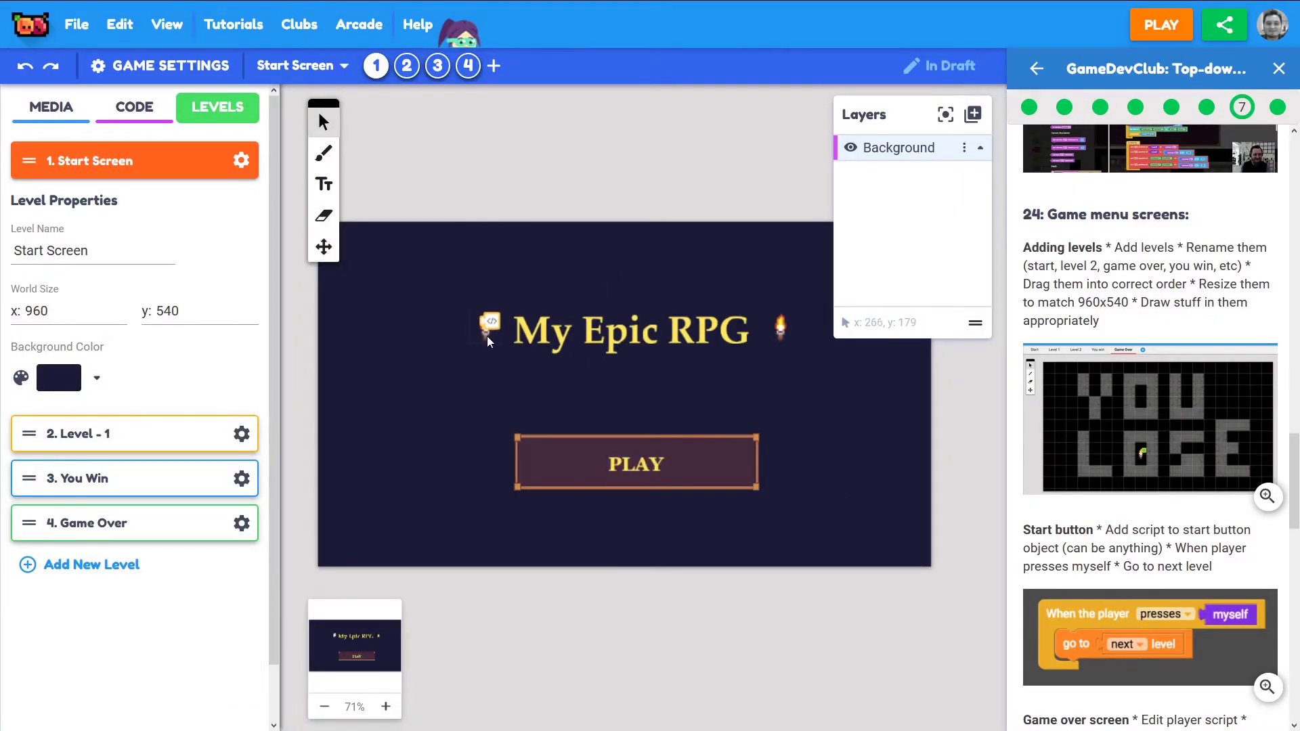
pyautogui.click(631, 201)
# Step: Add a PLAY button script: when the player presses it, go to the next level
pyautogui.rightClick(543, 452)
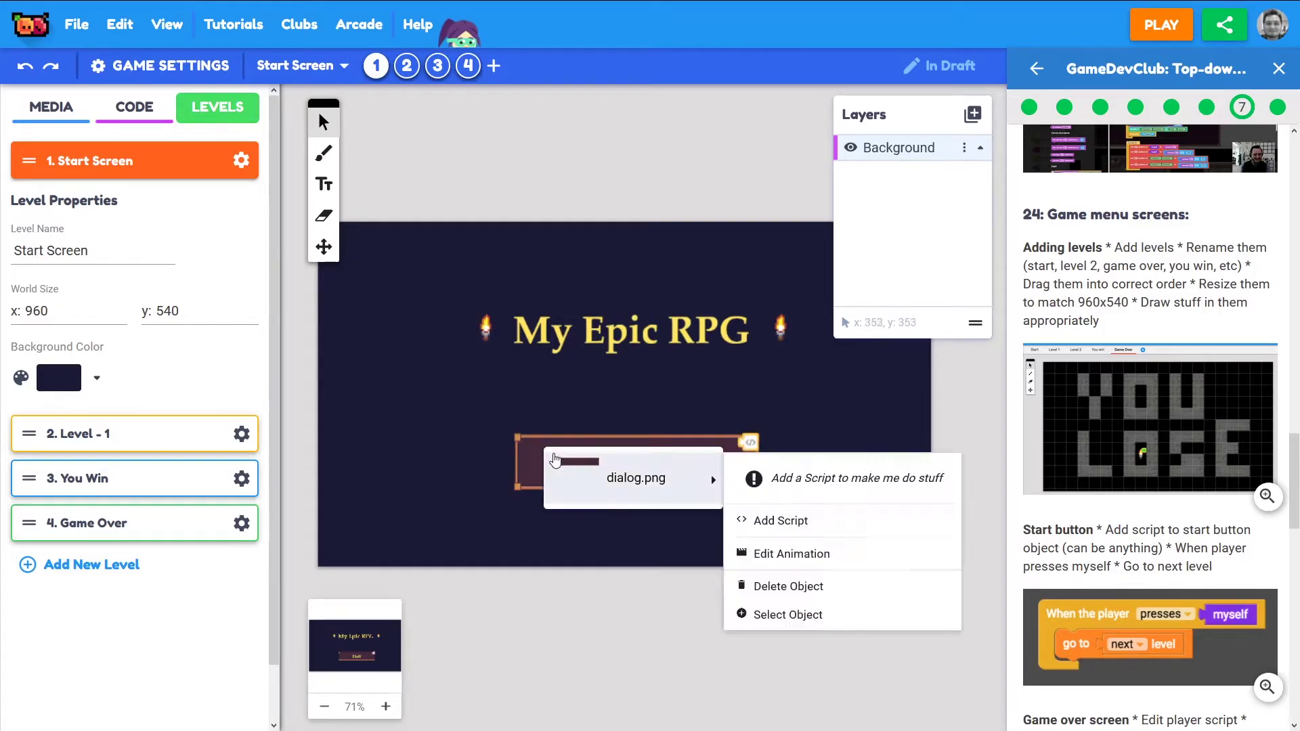
pyautogui.moveTo(616, 473)
pyautogui.click(782, 521)
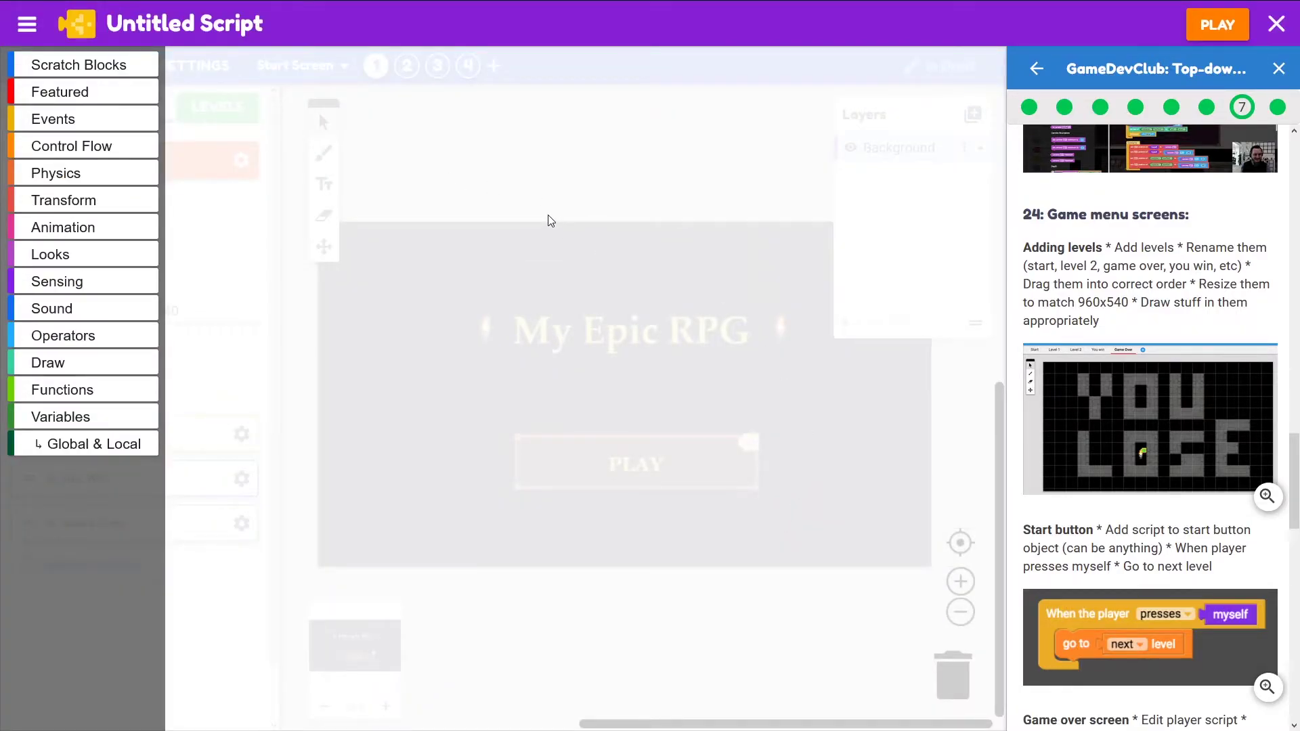
pyautogui.click(70, 119)
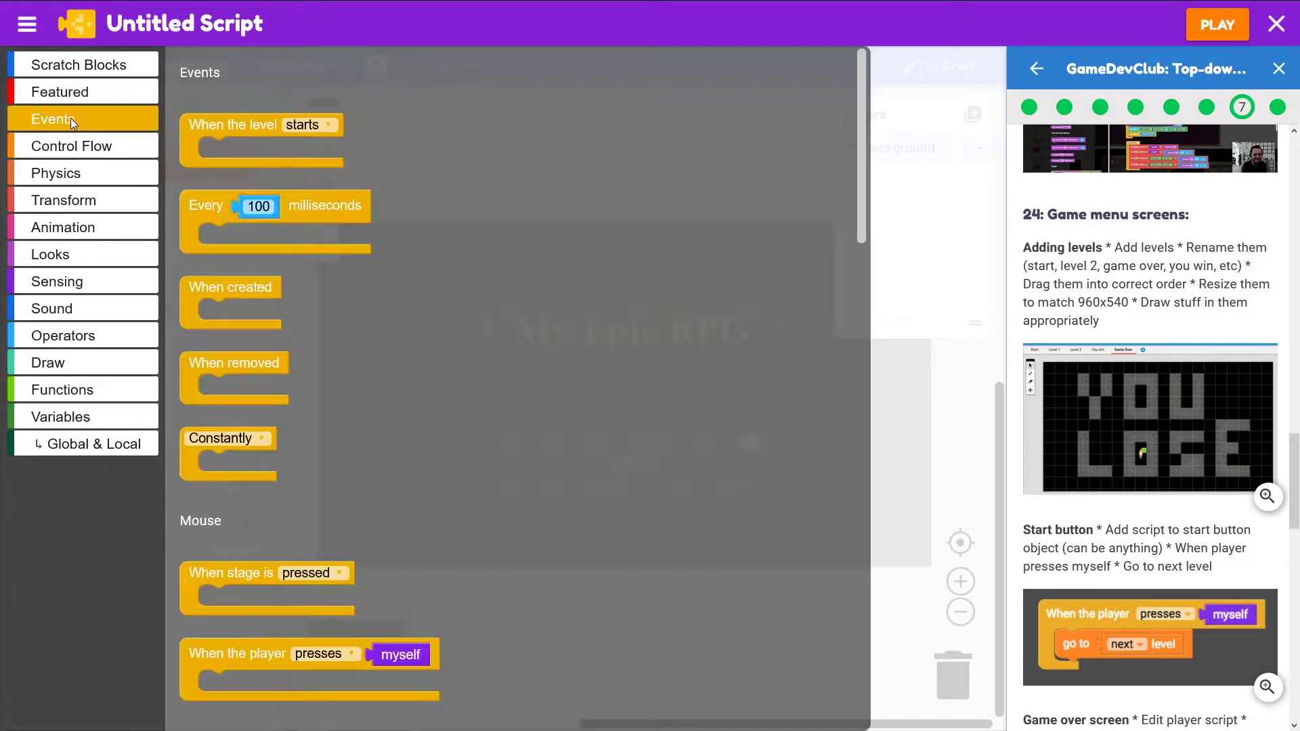
pyautogui.scroll(-4, 583, 378)
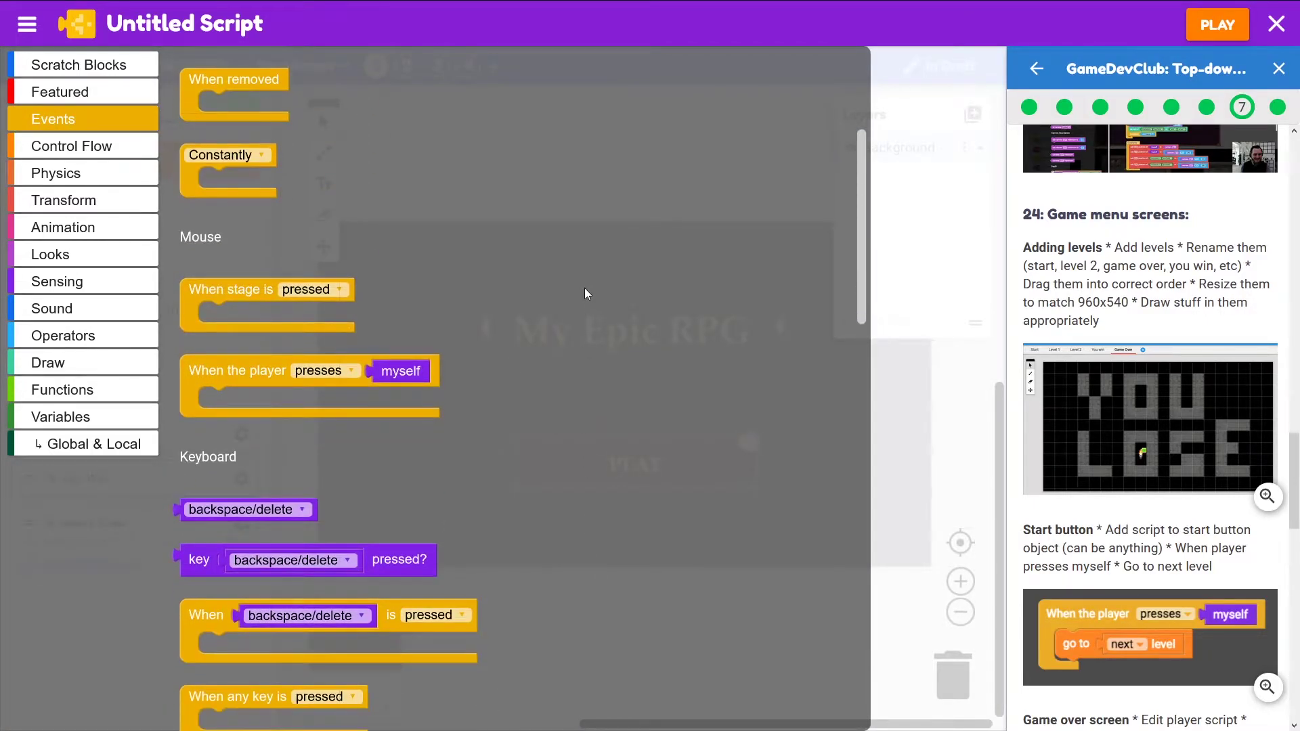
pyautogui.scroll(-2, 584, 287)
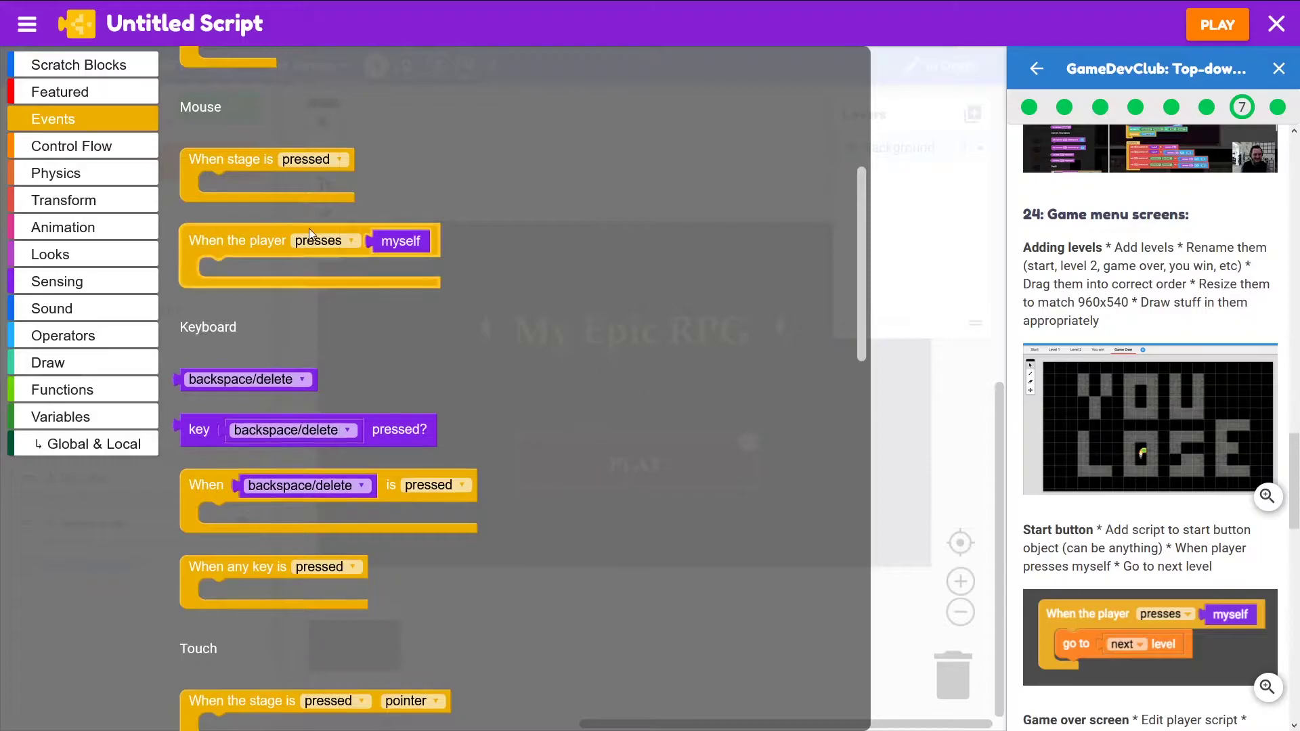
pyautogui.moveTo(225, 235); pyautogui.dragTo(517, 248)
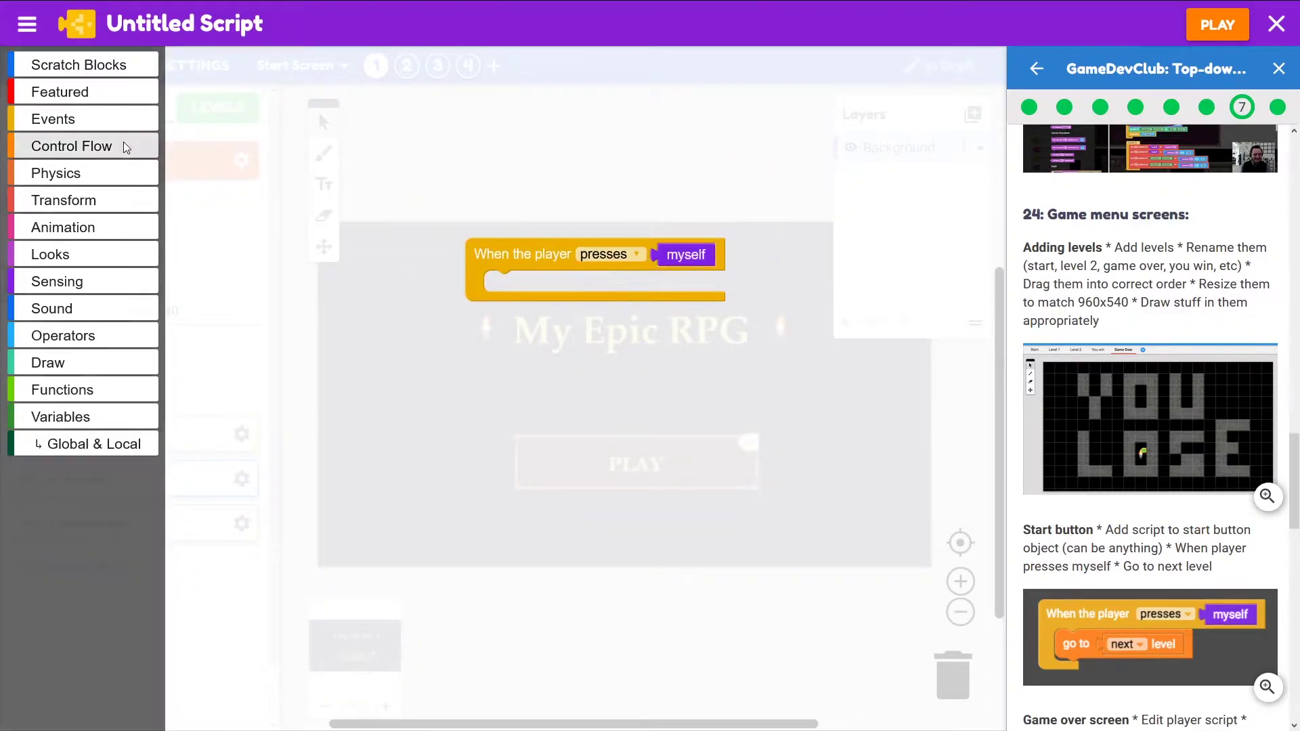
pyautogui.click(46, 147)
pyautogui.moveTo(201, 80); pyautogui.dragTo(501, 296)
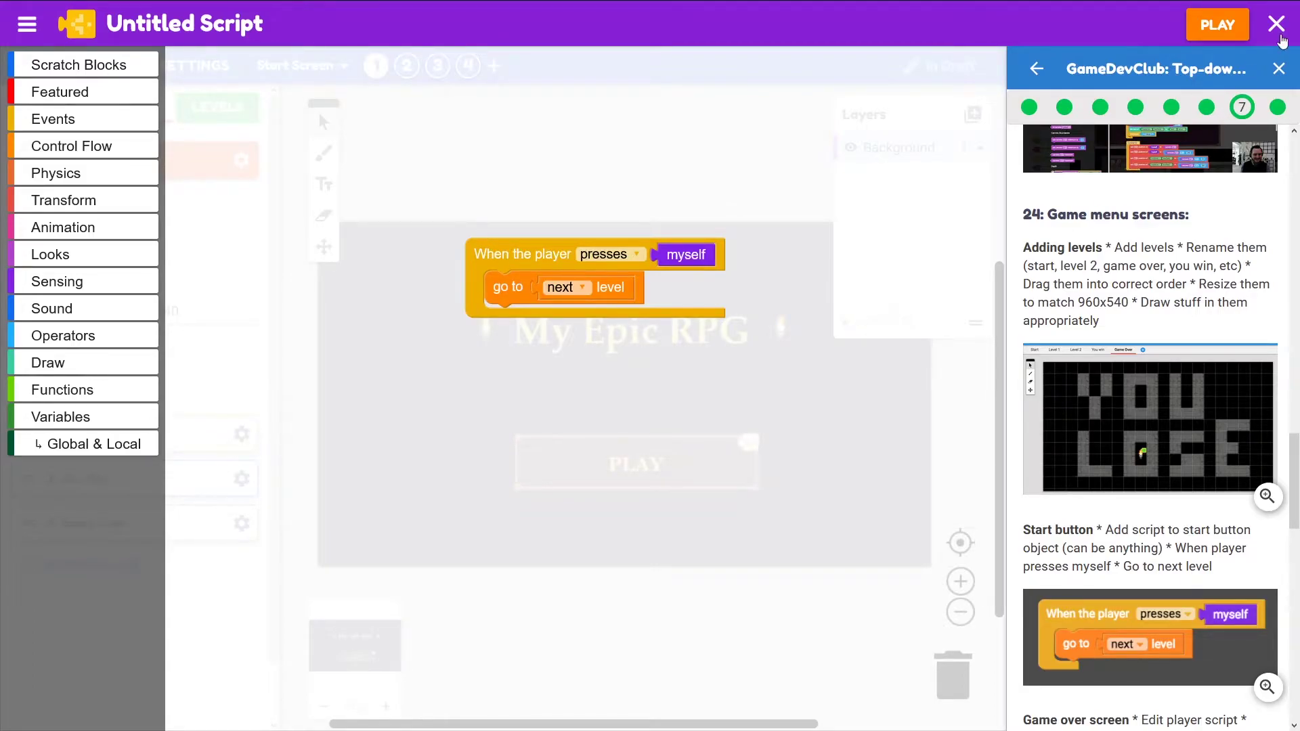
# Step: Save the script as 'Start button8' and start a test run
pyautogui.click(1238, 28)
pyautogui.click(579, 384)
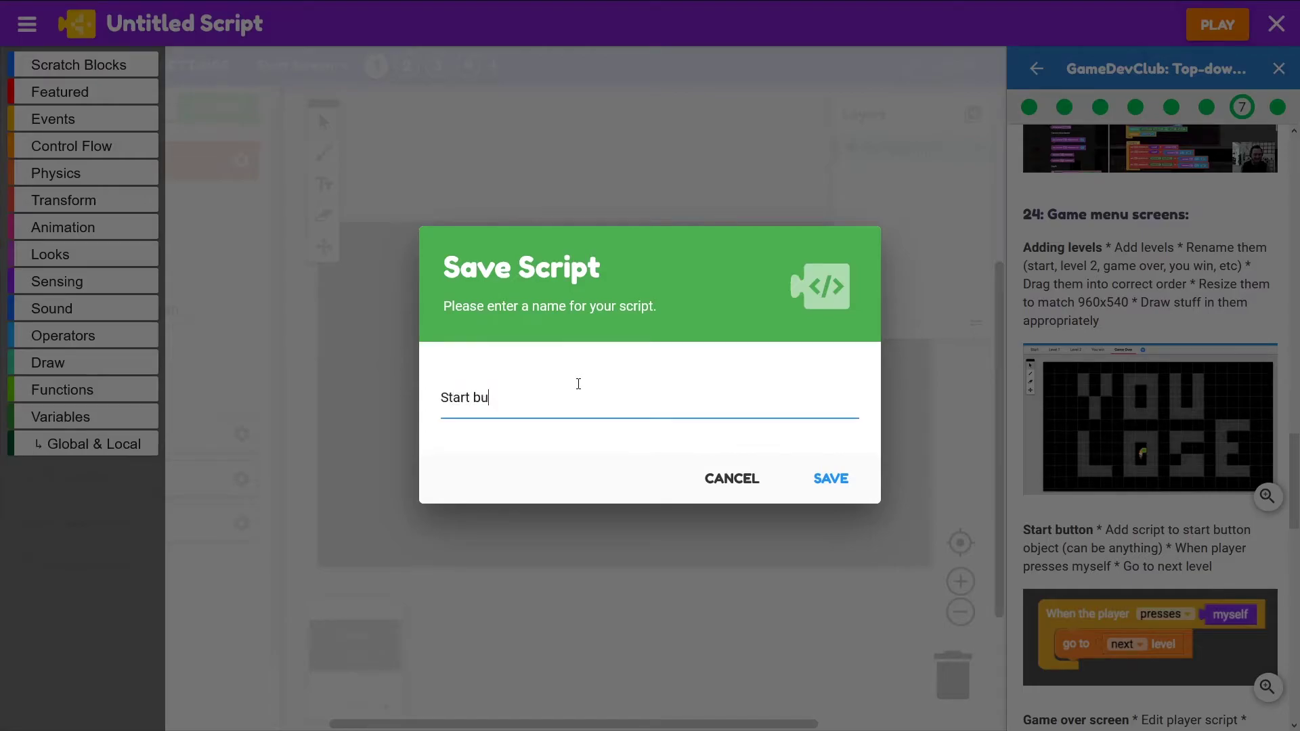
pyautogui.click(829, 479)
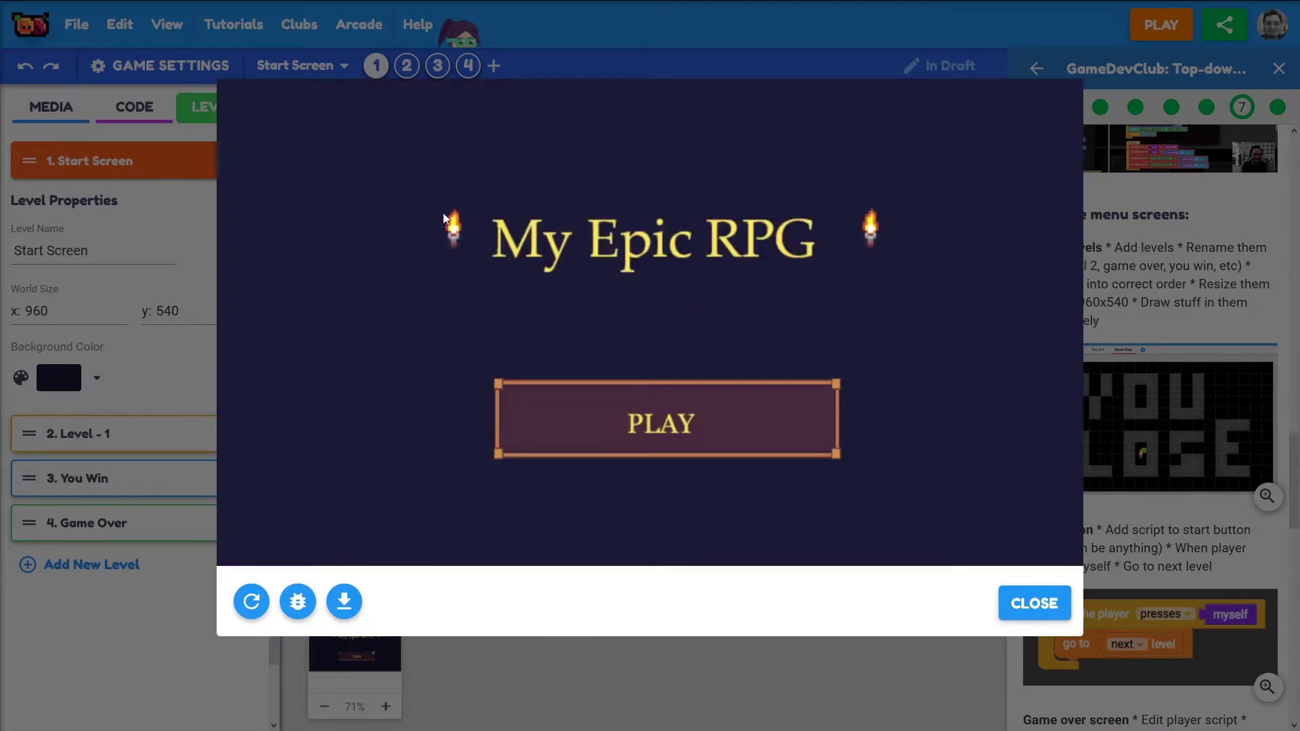
# Step: Check that PLAY leads into Level 1, then close the script and open the Game Over level
pyautogui.click(658, 424)
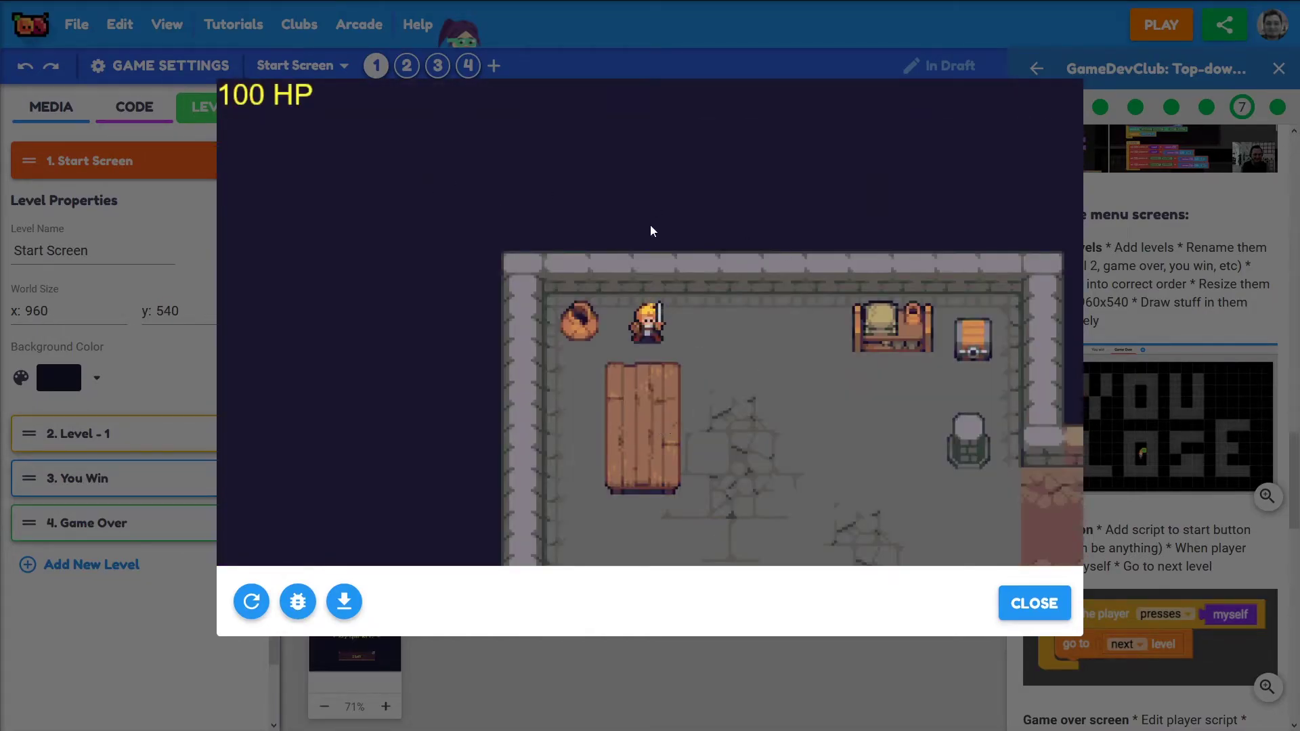
pyautogui.press('Right')
pyautogui.press('Down')
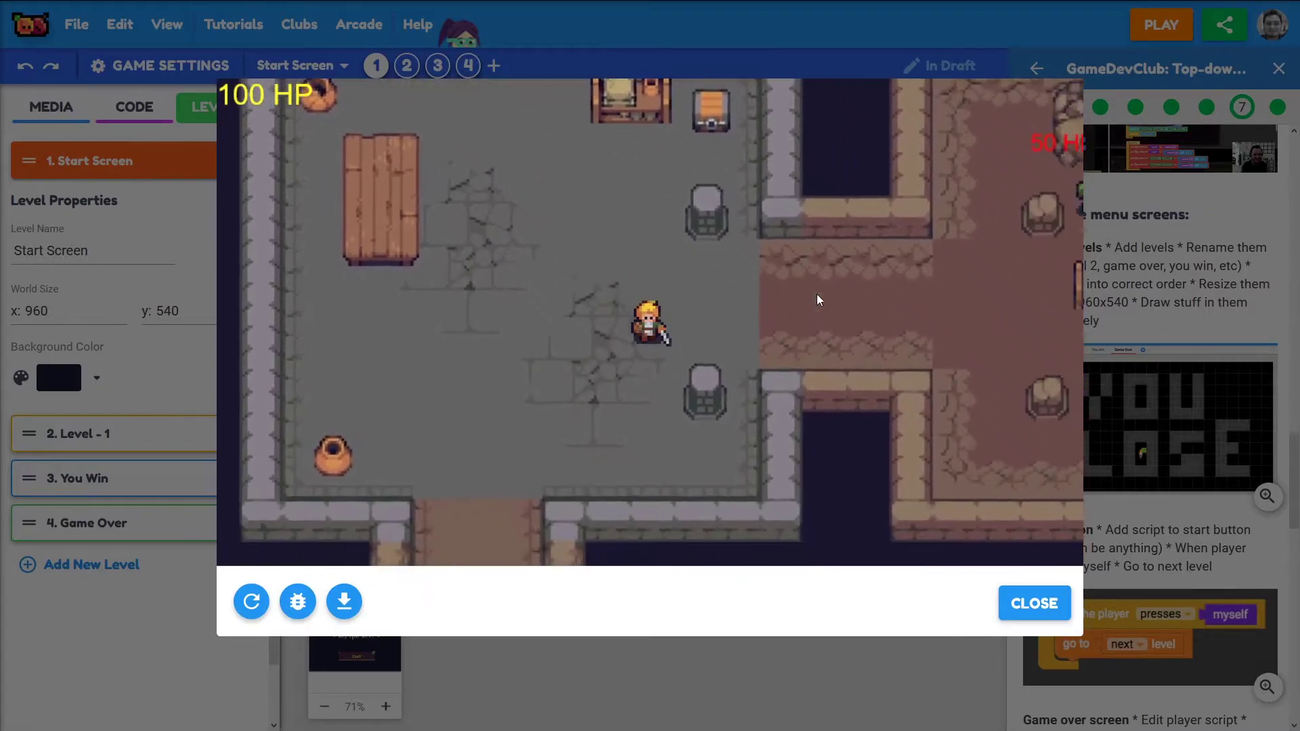
pyautogui.press('i')
pyautogui.press('i')
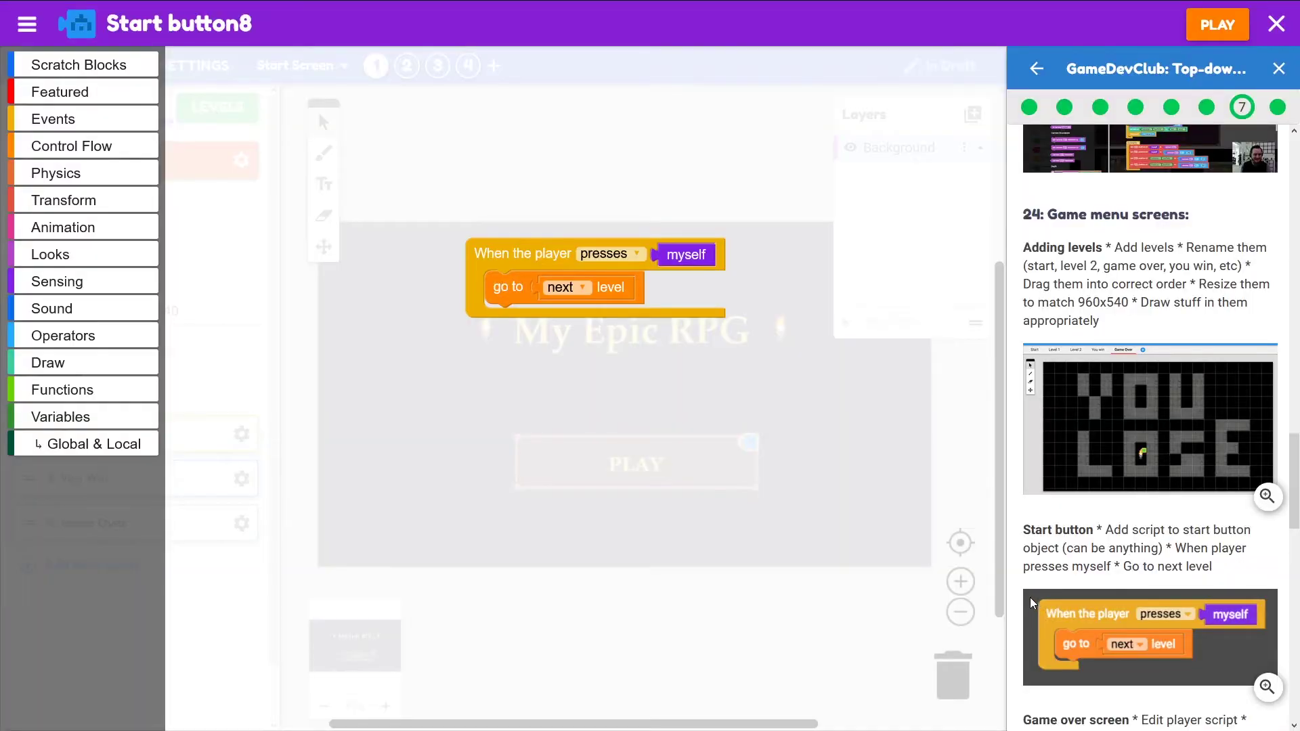
pyautogui.scroll(-5, 1152, 596)
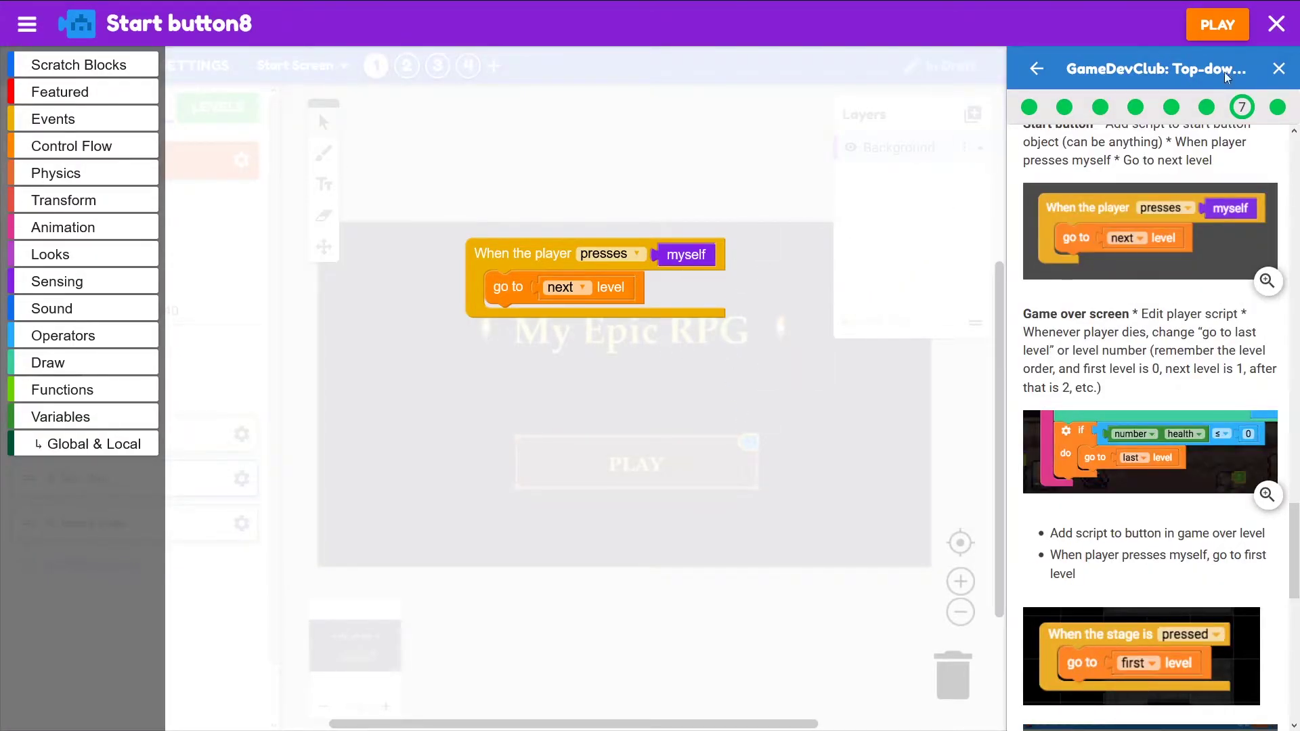
pyautogui.click(1277, 28)
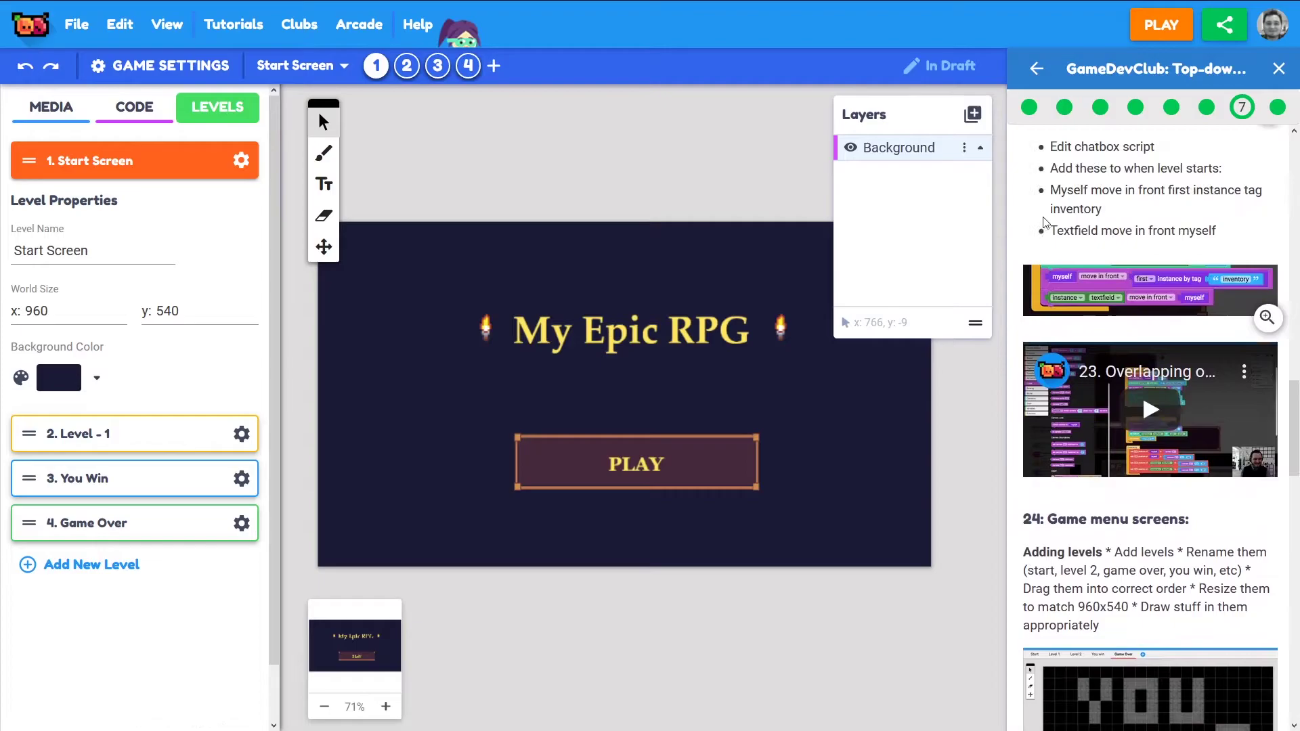
pyautogui.click(468, 66)
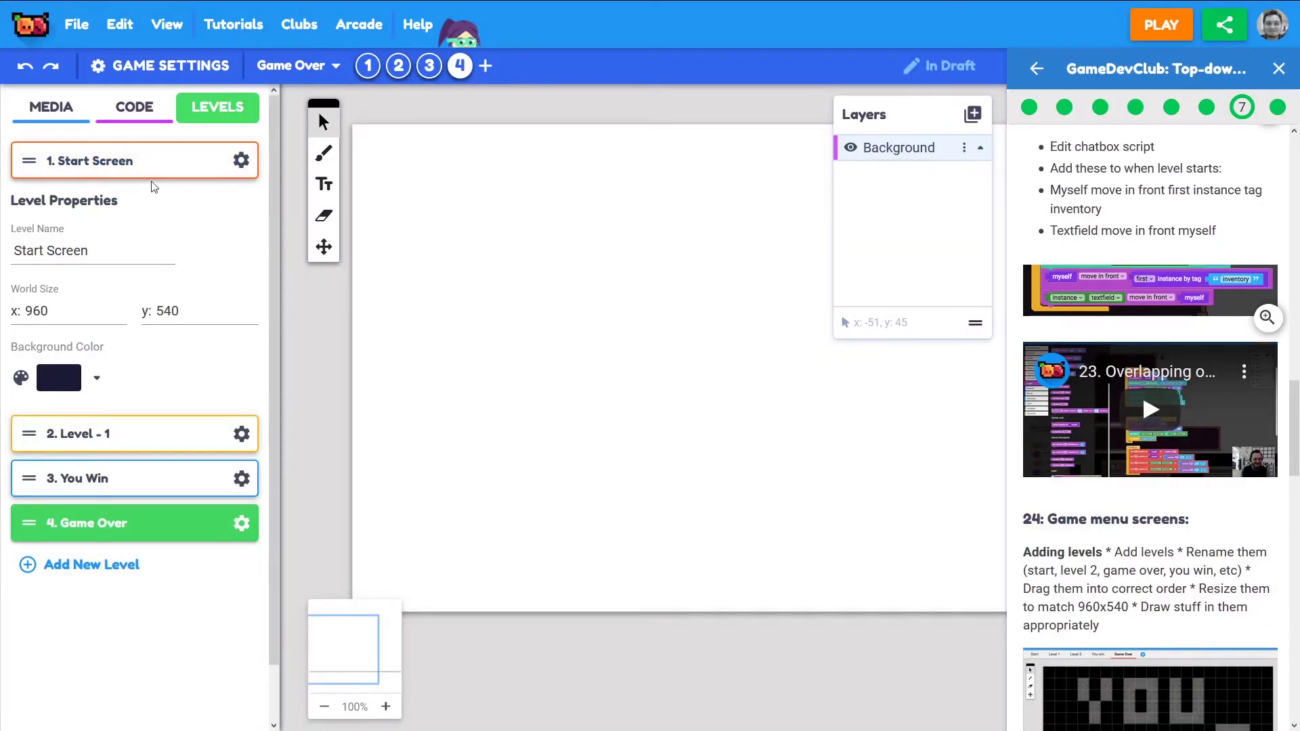
# Step: Set the 4. Game Over level's background colour to dark red #621111
pyautogui.click(73, 116)
pyautogui.scroll(-20, 159, 247)
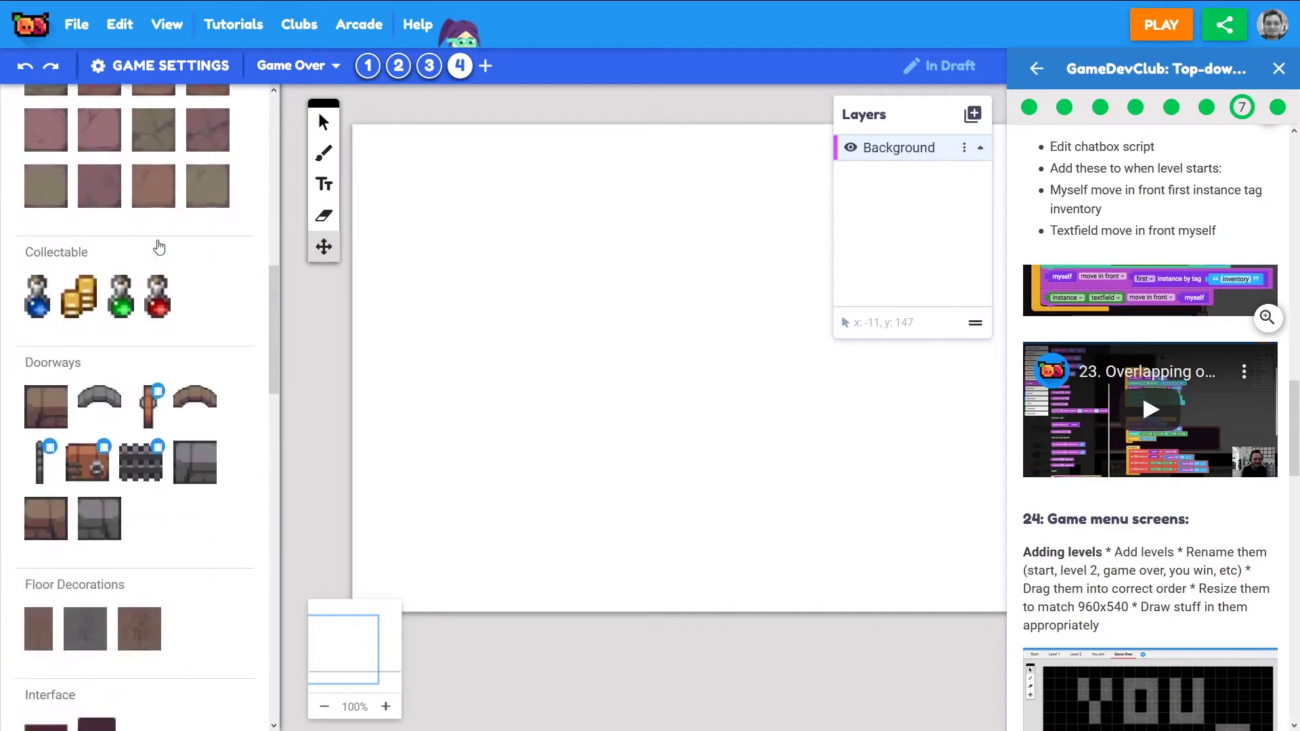
pyautogui.scroll(-10, 163, 250)
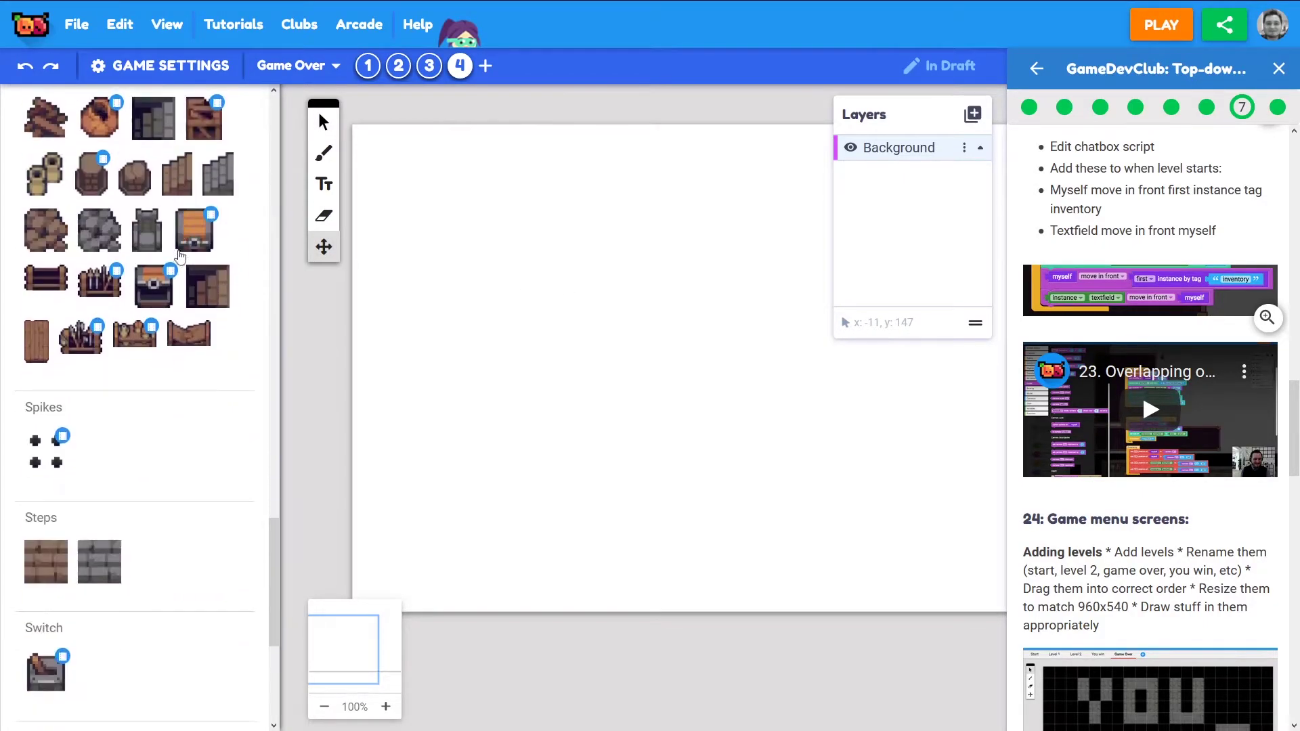
pyautogui.scroll(20, 182, 259)
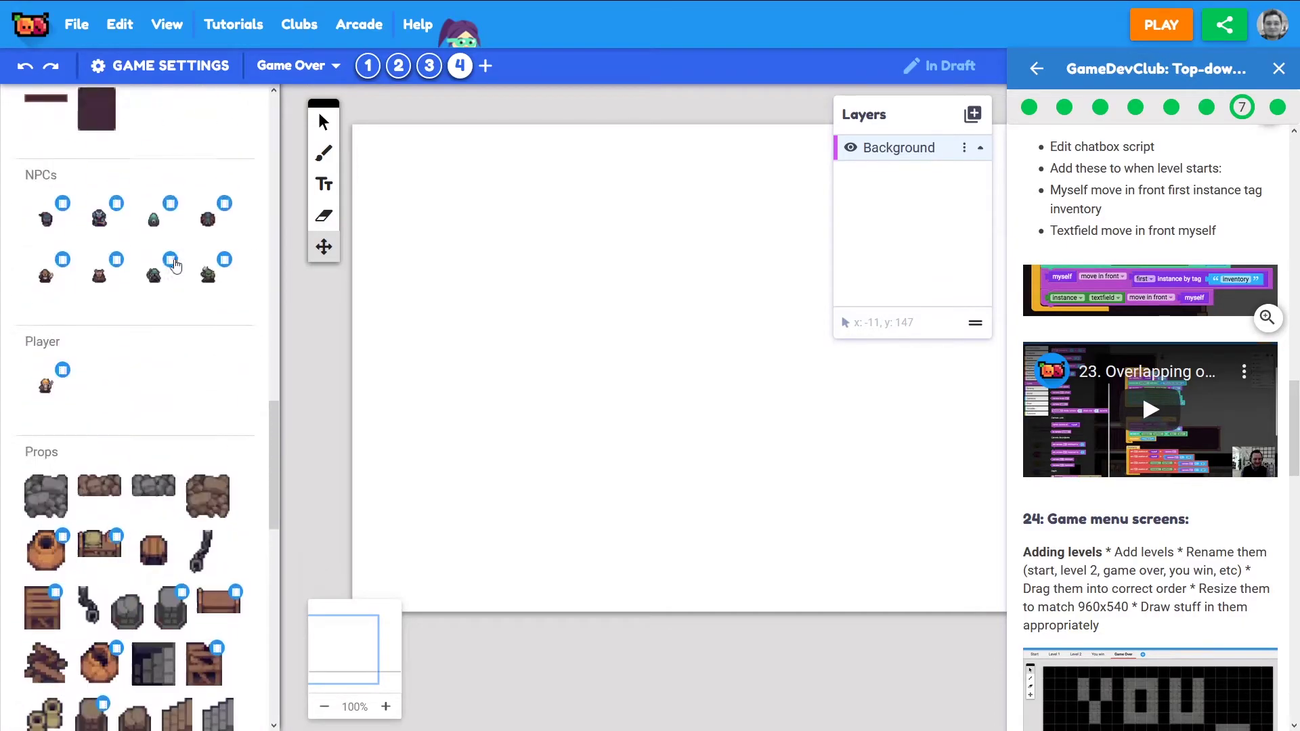
pyautogui.scroll(4, 188, 169)
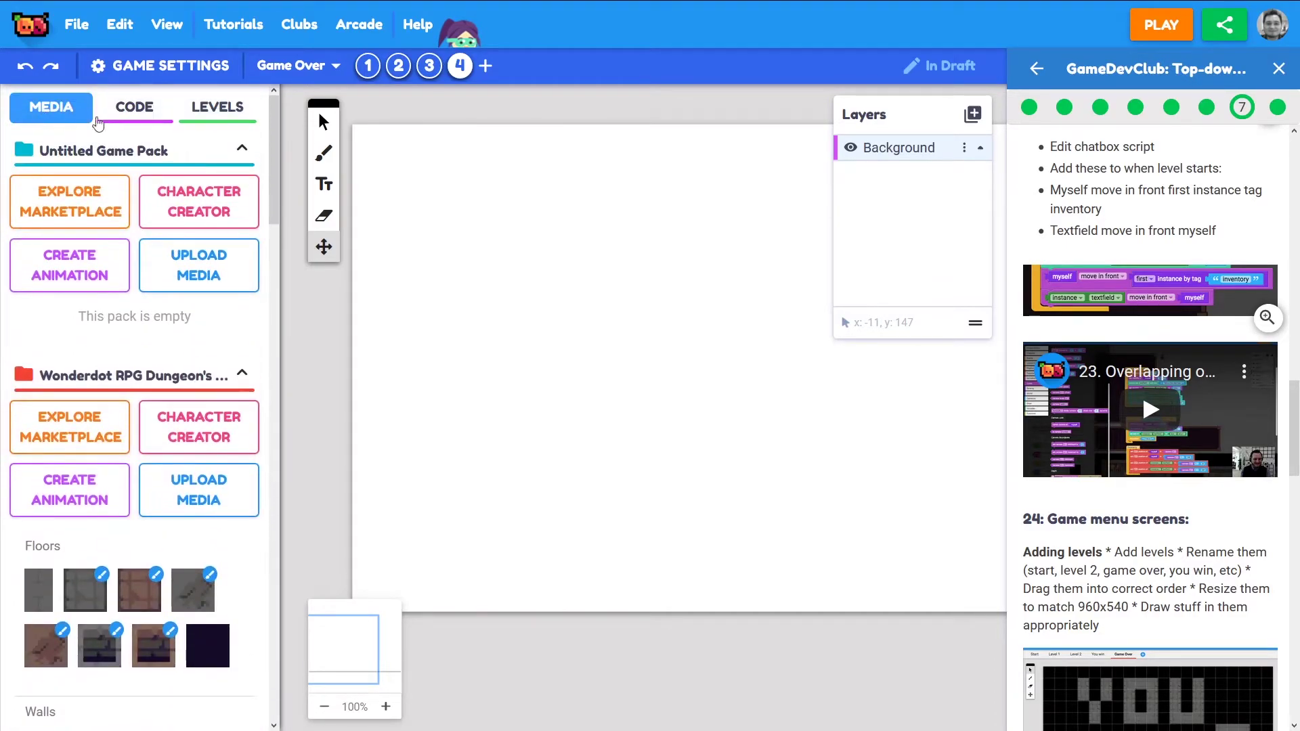
pyautogui.click(234, 110)
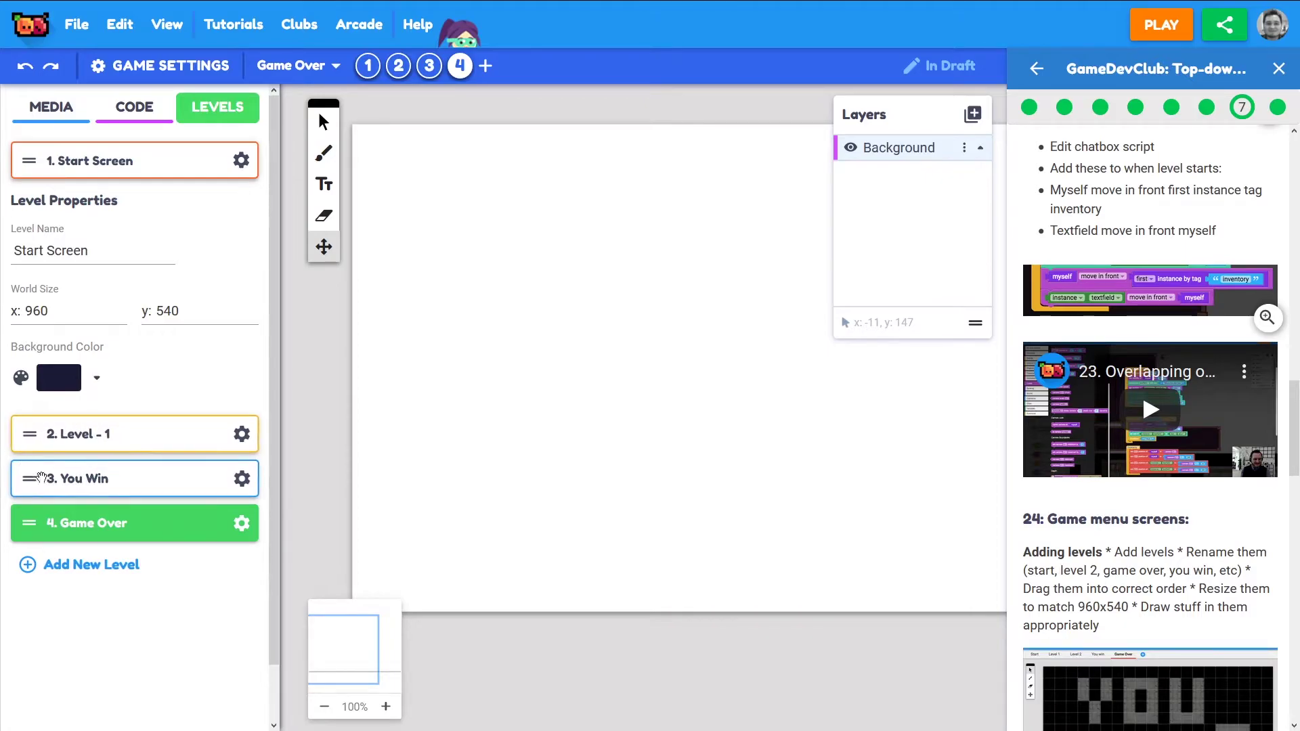
pyautogui.click(237, 532)
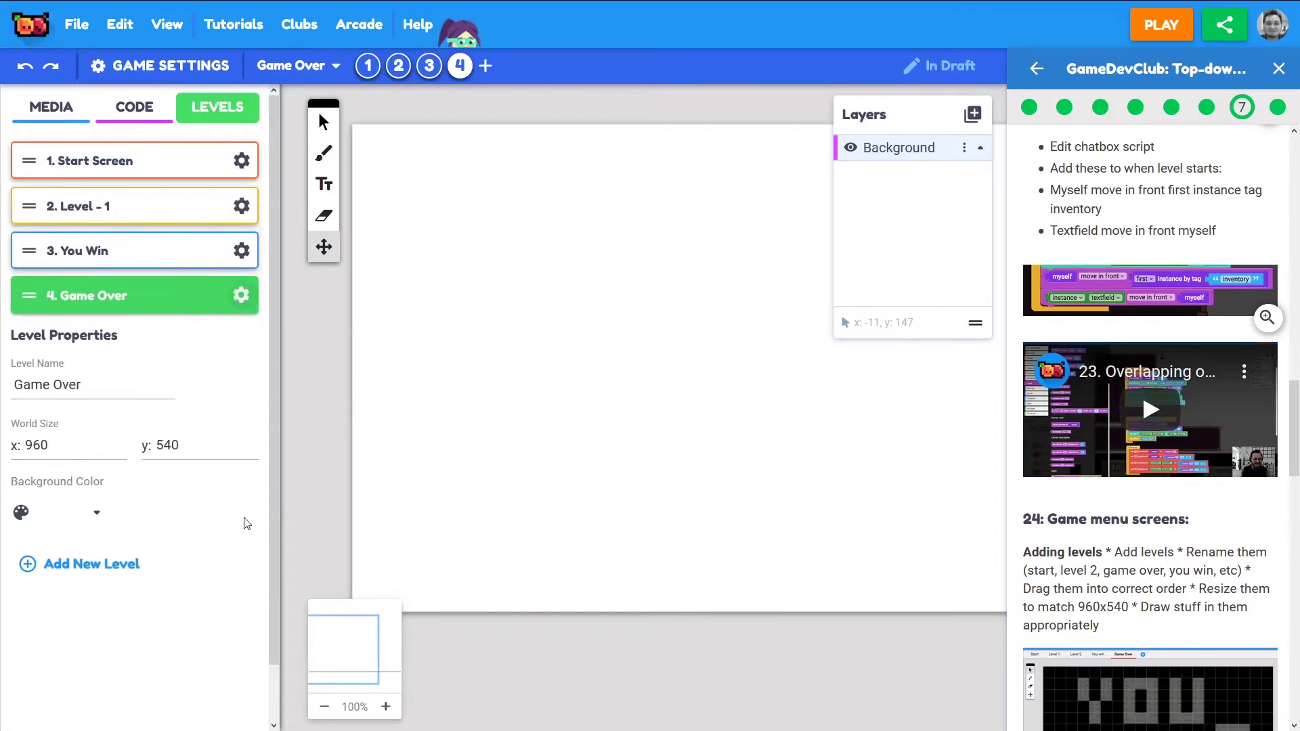
pyautogui.click(21, 513)
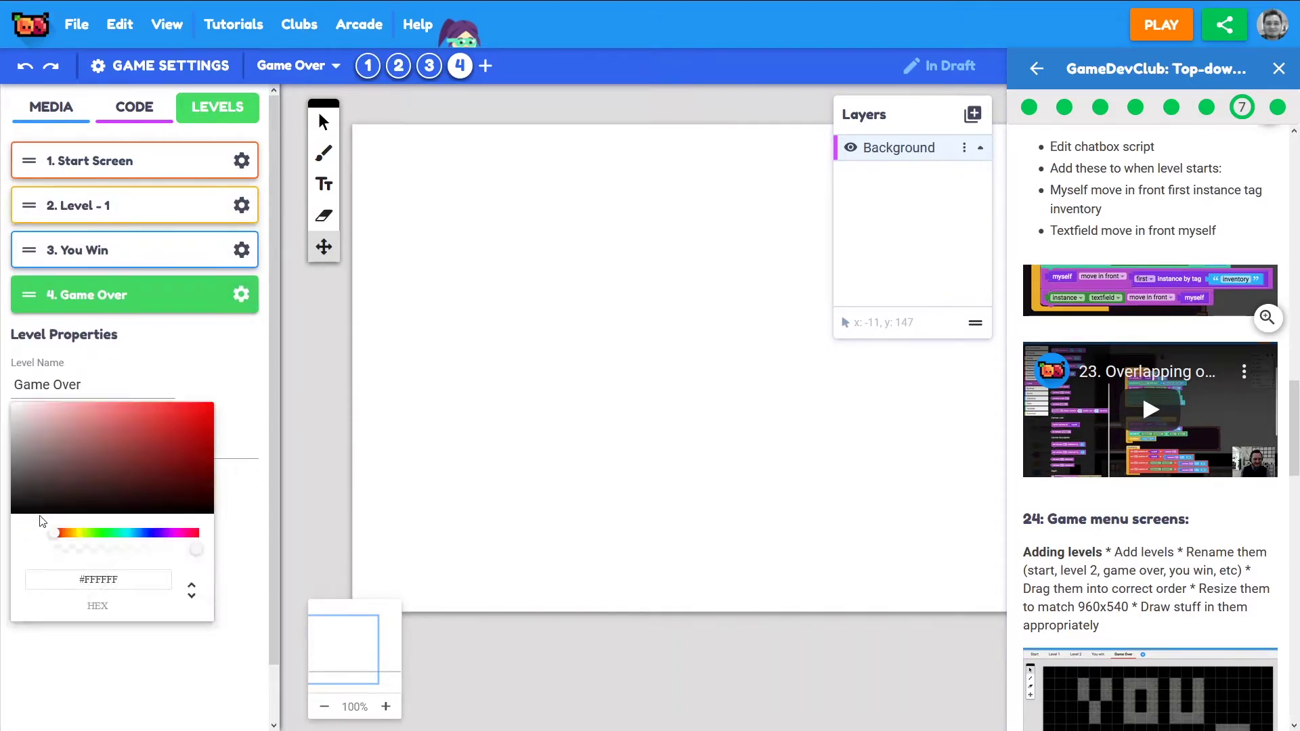
pyautogui.click(178, 467)
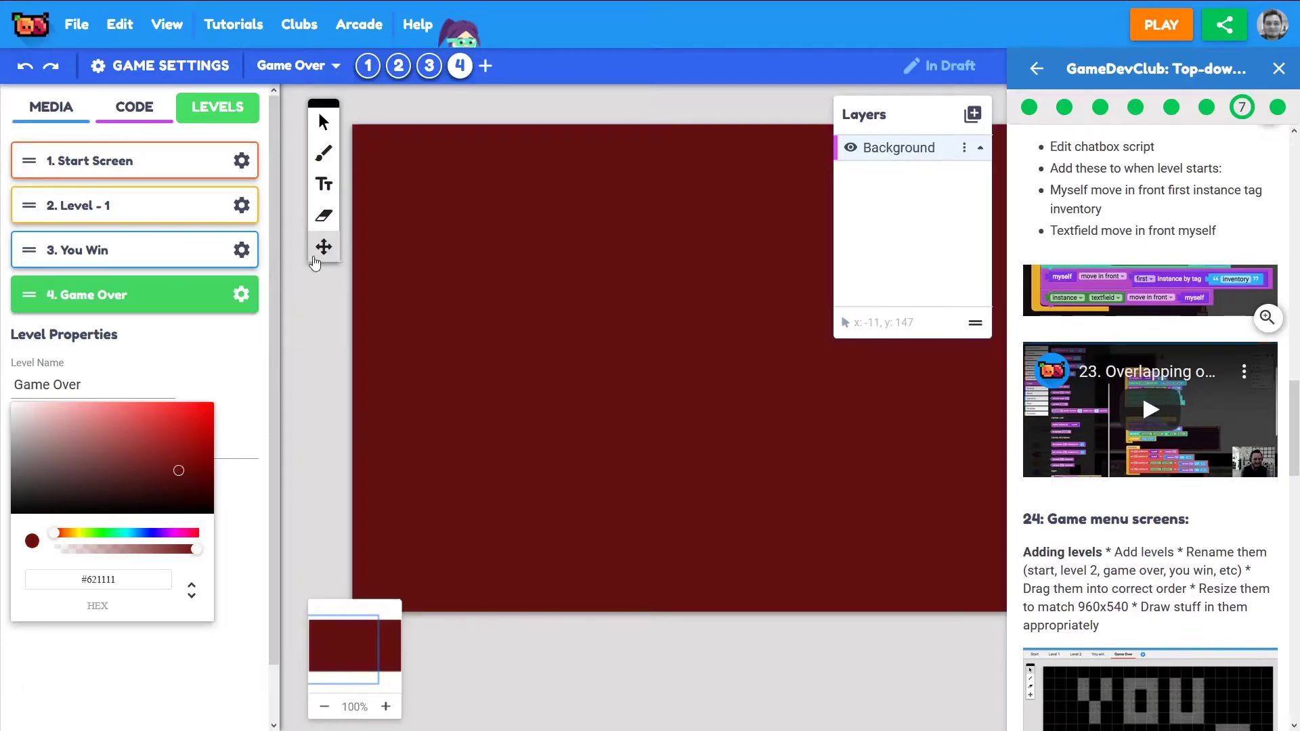
pyautogui.click(545, 427)
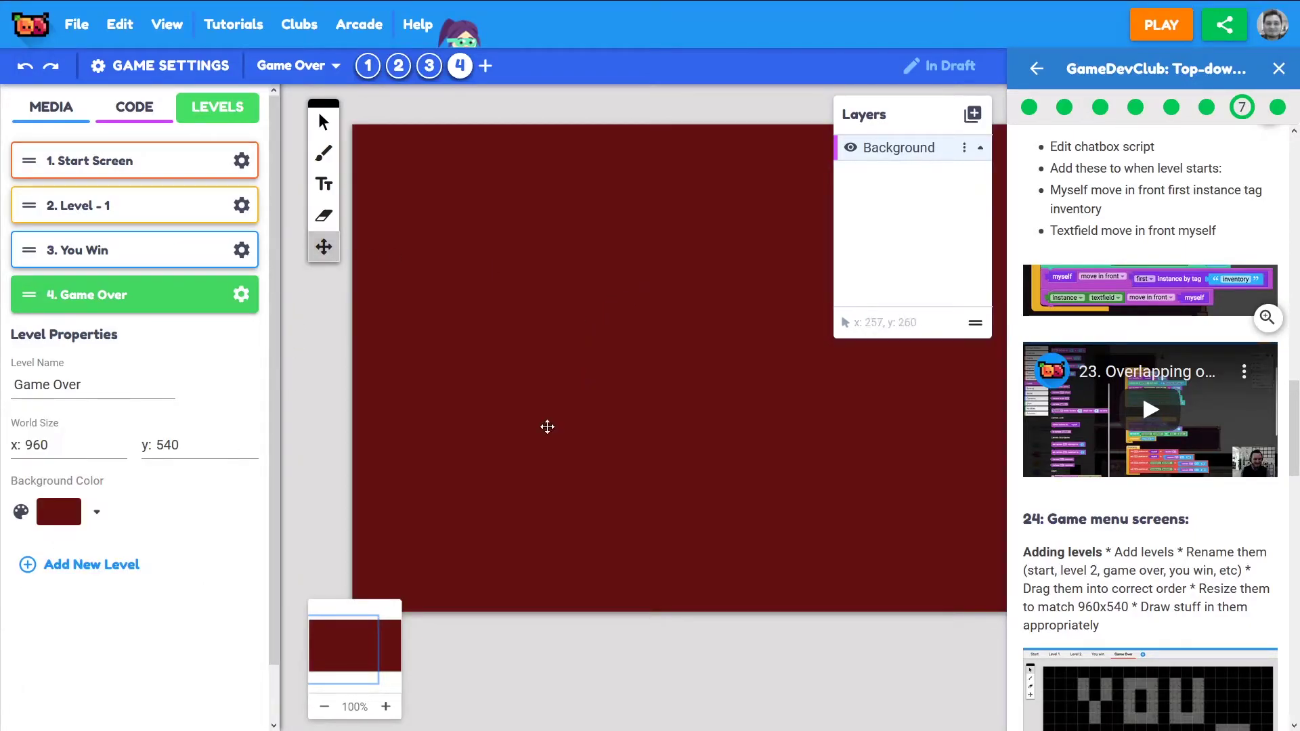
pyautogui.click(327, 708)
# Step: Create a 'GAME OVER' text title in Georgia, white, size 72
pyautogui.click(324, 248)
pyautogui.moveTo(795, 389); pyautogui.dragTo(712, 428)
pyautogui.click(324, 184)
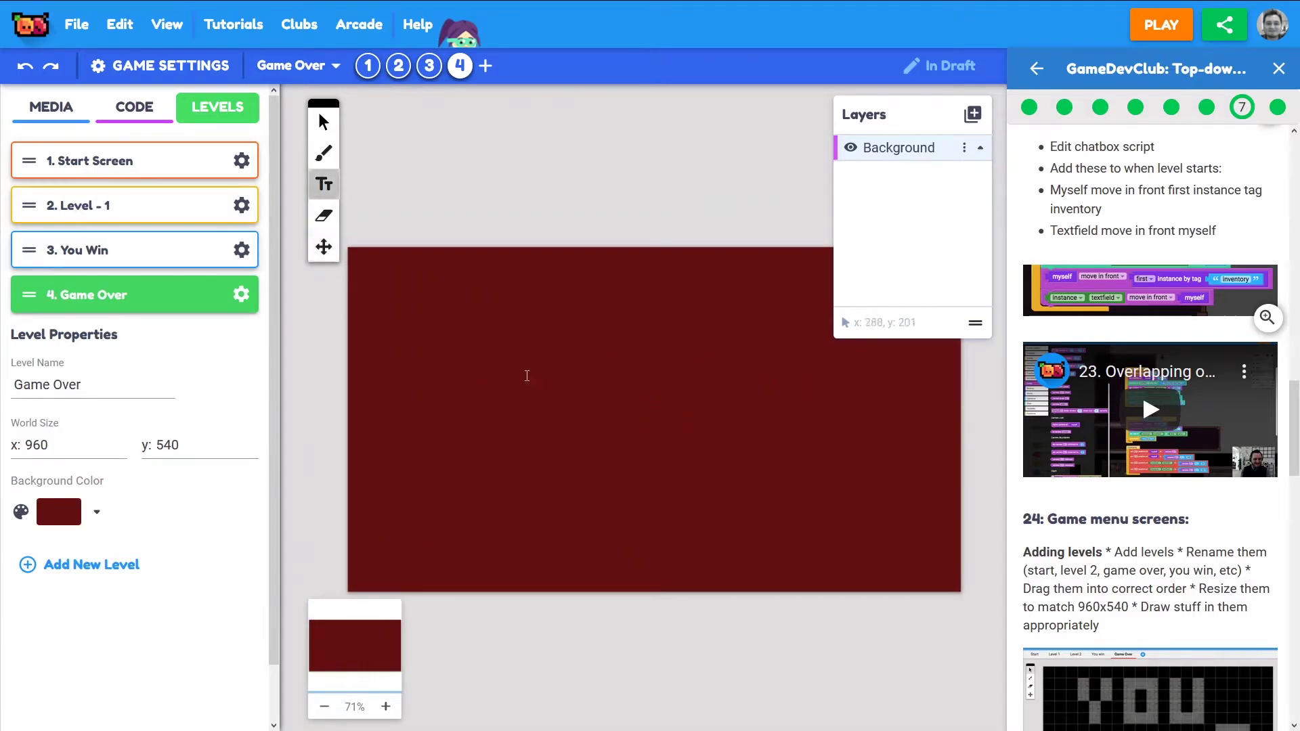
pyautogui.click(527, 375)
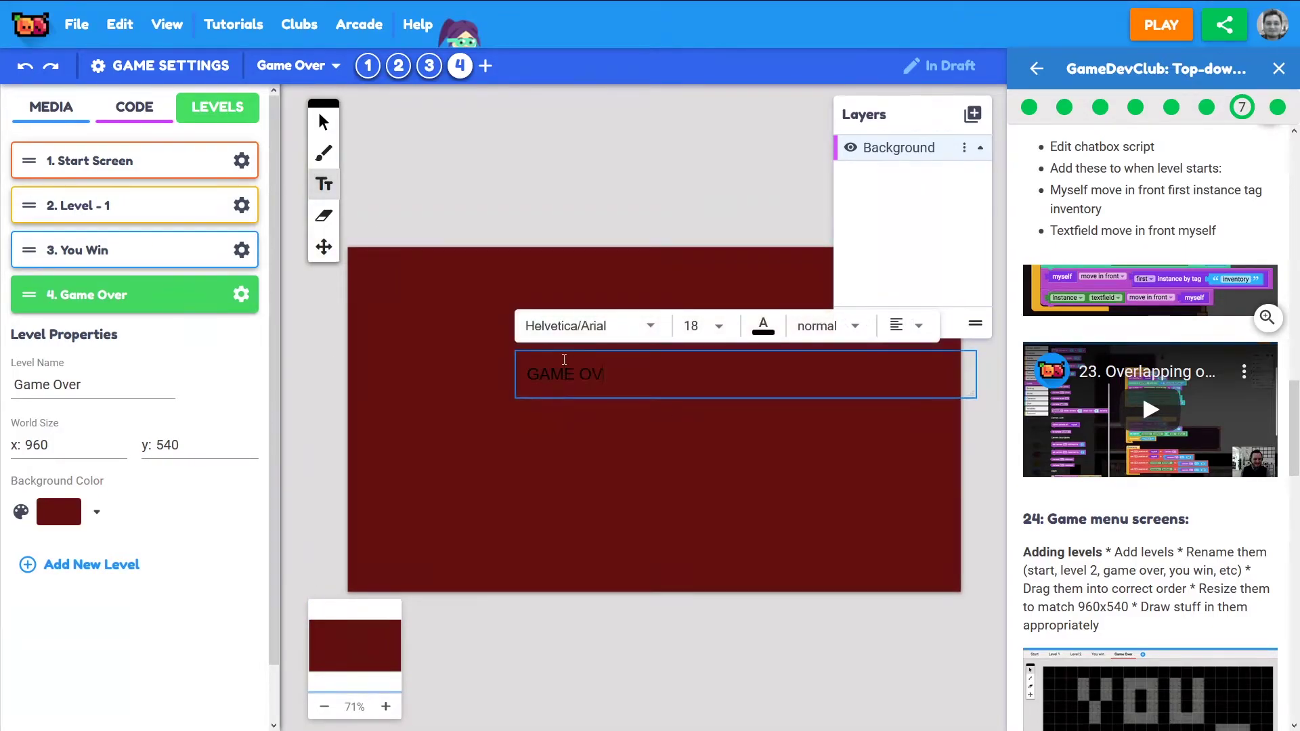
pyautogui.click(630, 328)
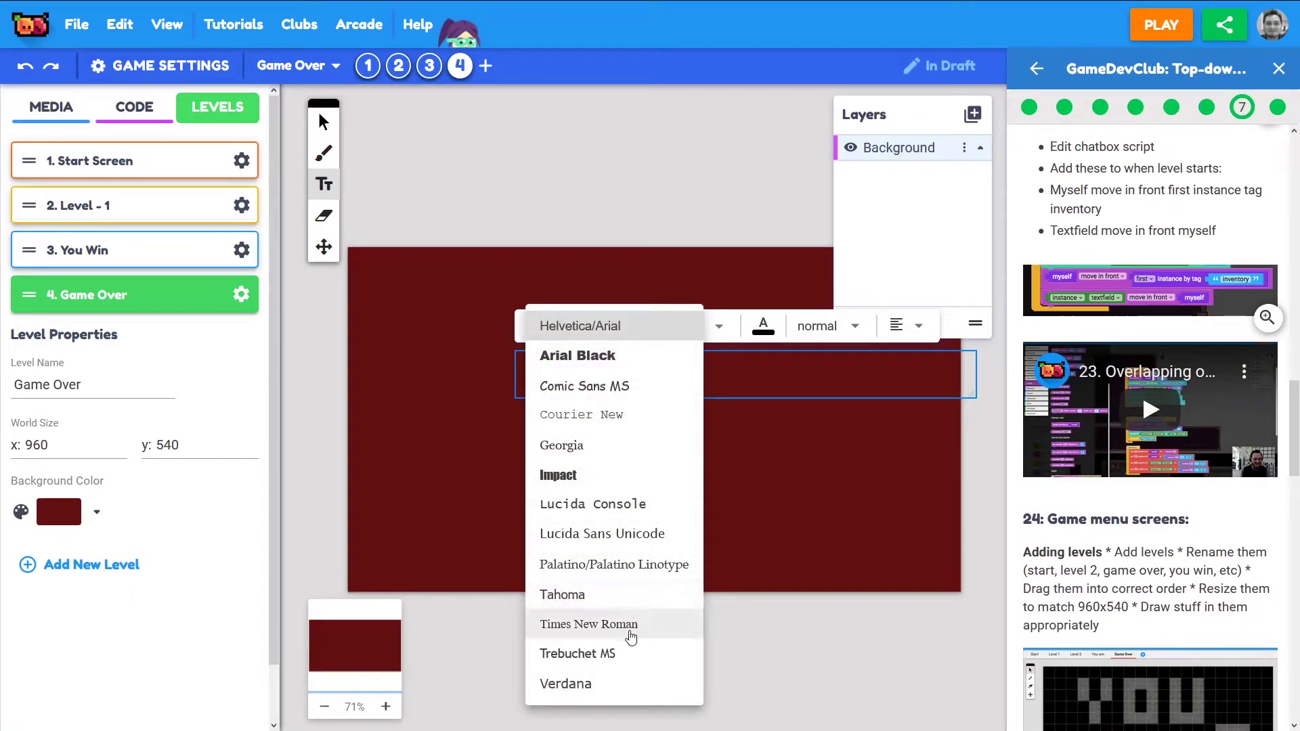
pyautogui.click(599, 449)
pyautogui.click(763, 326)
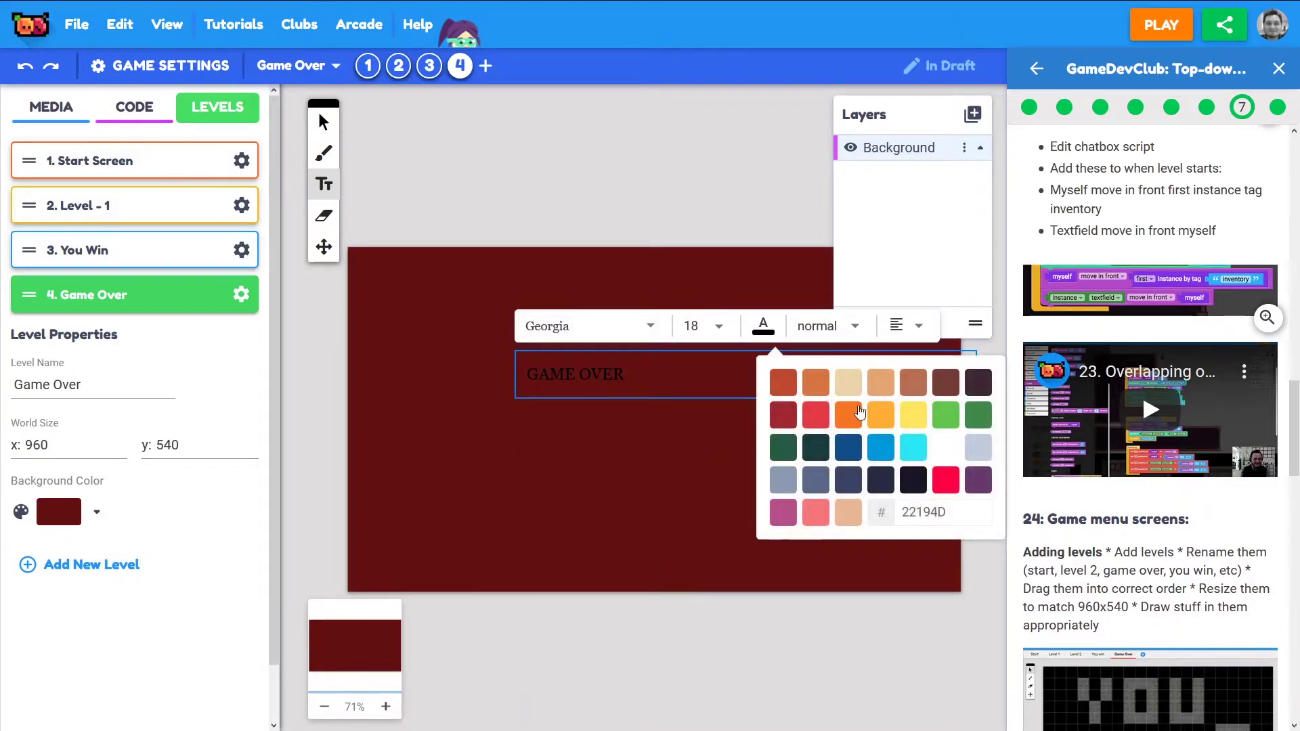
pyautogui.click(914, 415)
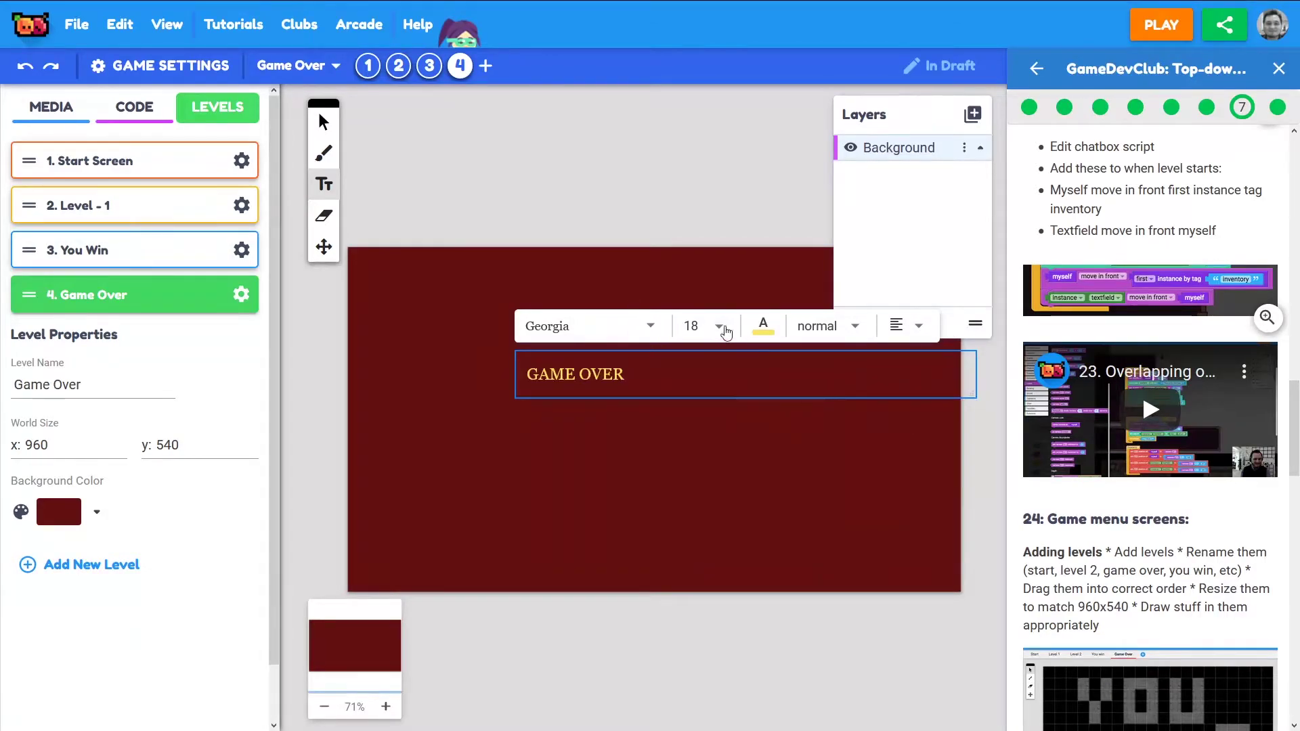
pyautogui.click(763, 326)
pyautogui.click(955, 450)
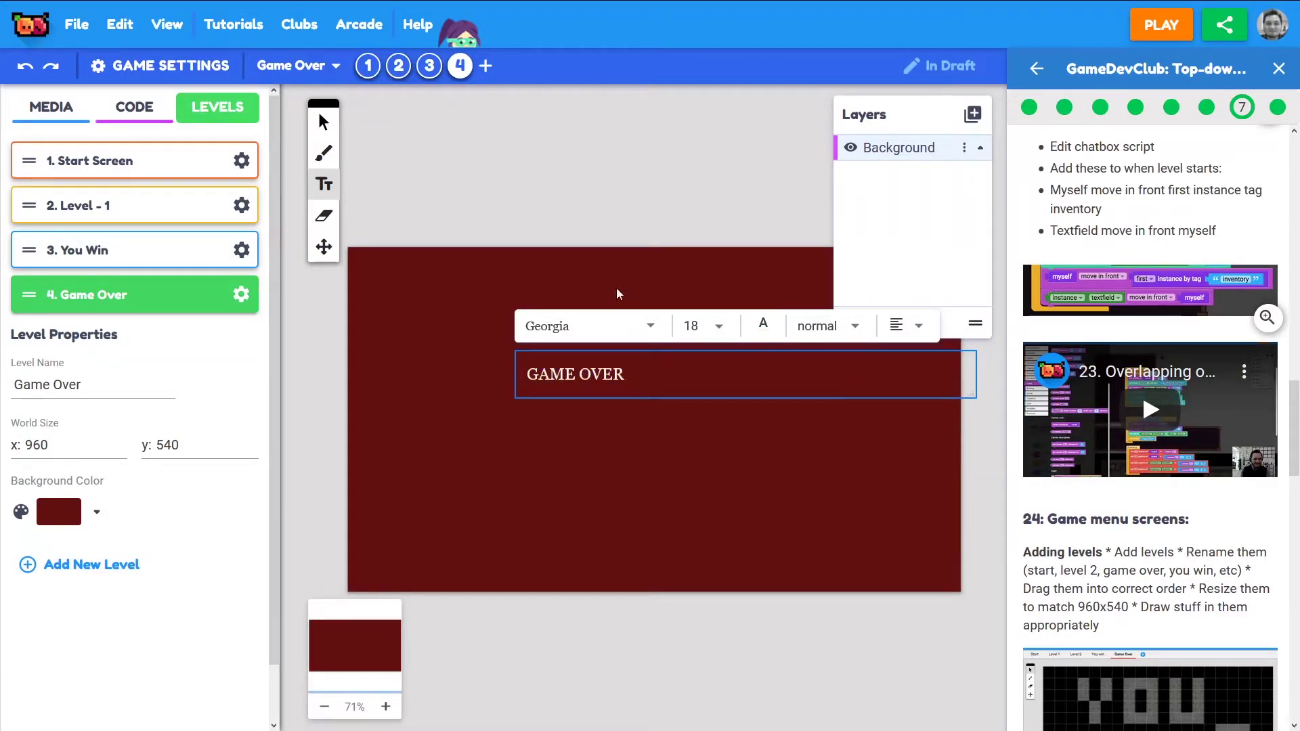
pyautogui.click(719, 328)
pyautogui.click(735, 661)
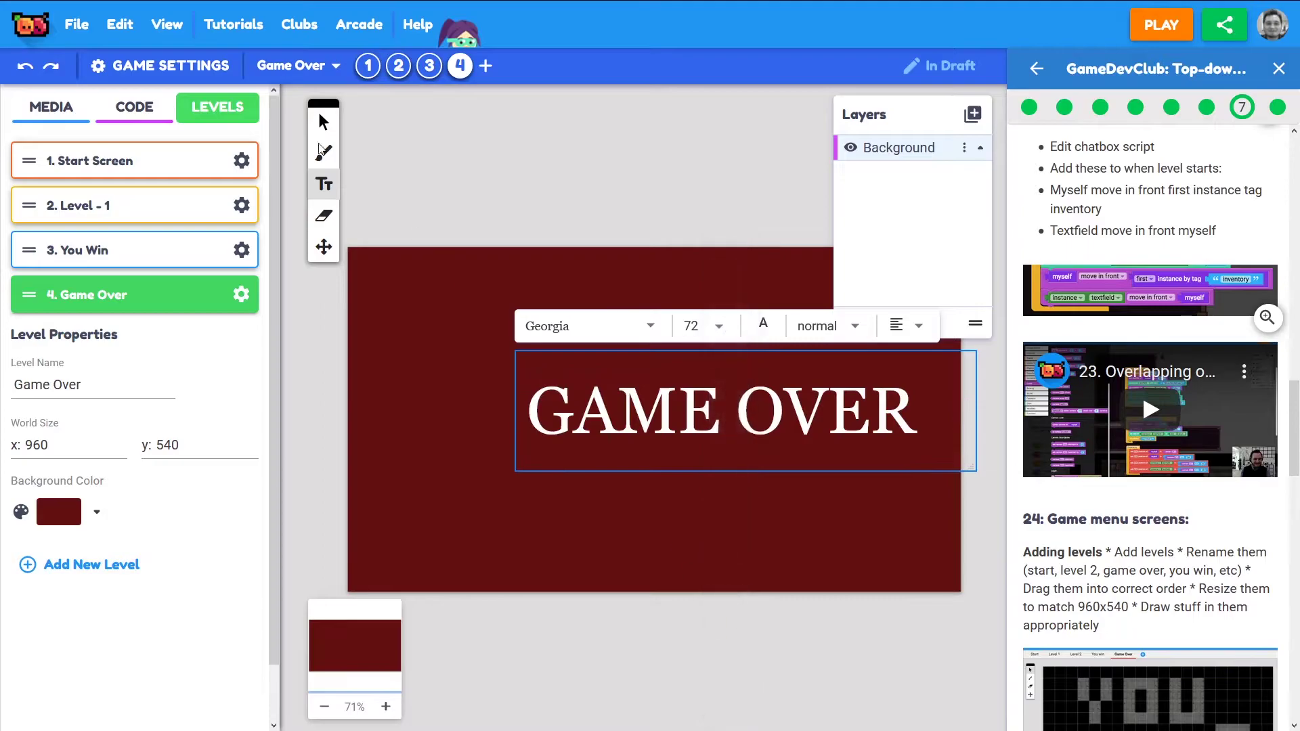
pyautogui.click(322, 123)
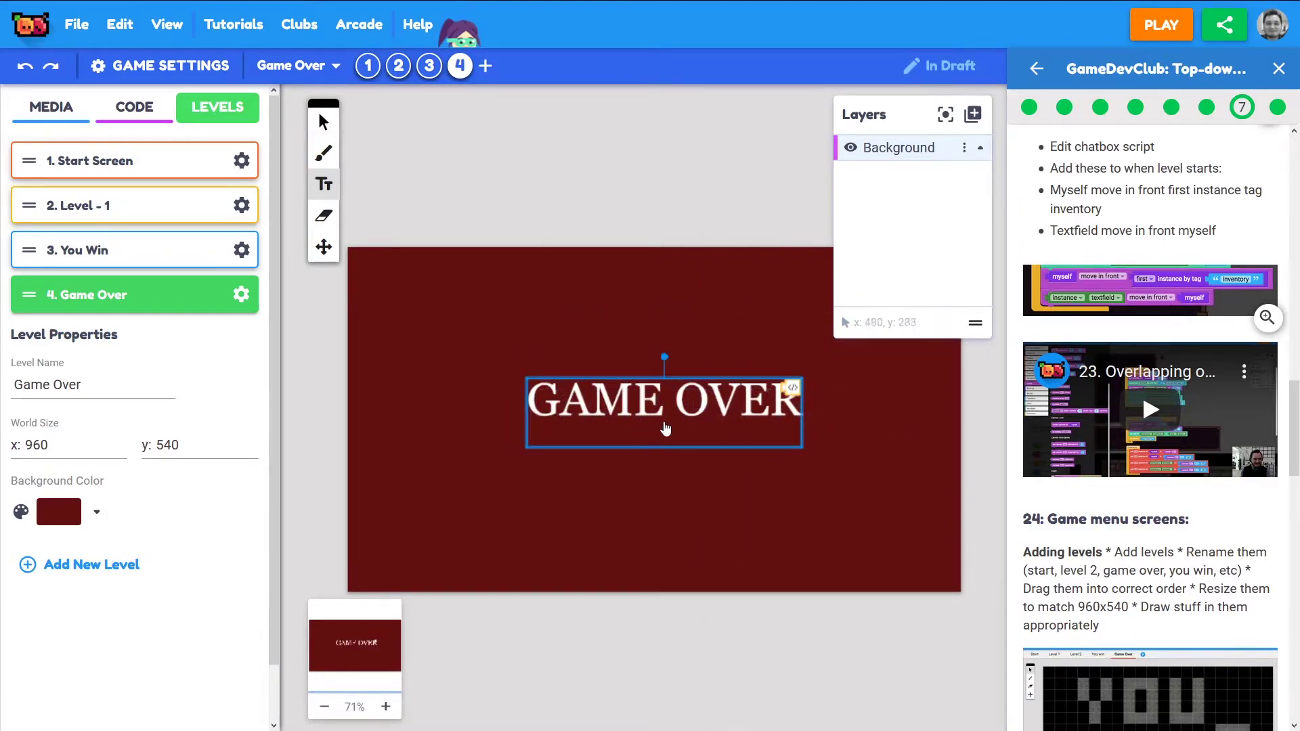
# Step: Move the GAME OVER title toward the centre of the screen
pyautogui.doubleClick(665, 428)
pyautogui.click(323, 122)
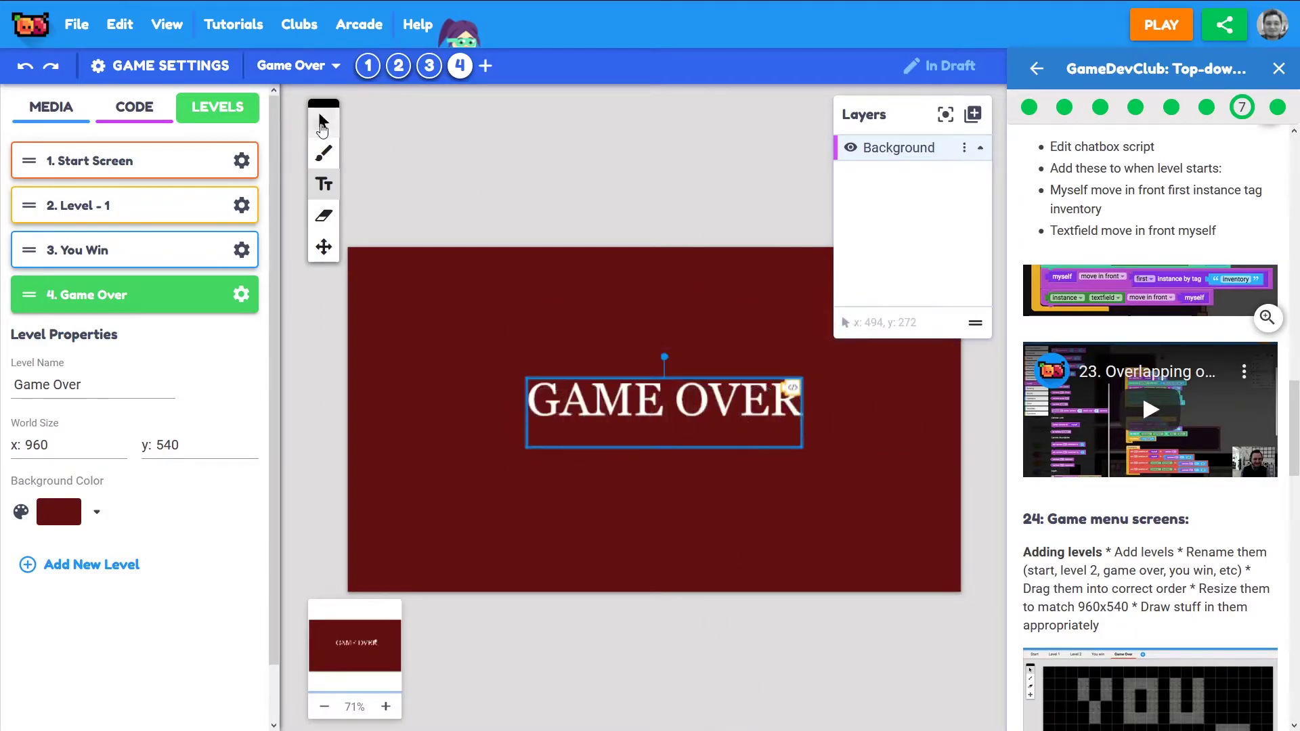
pyautogui.moveTo(676, 390); pyautogui.dragTo(681, 414)
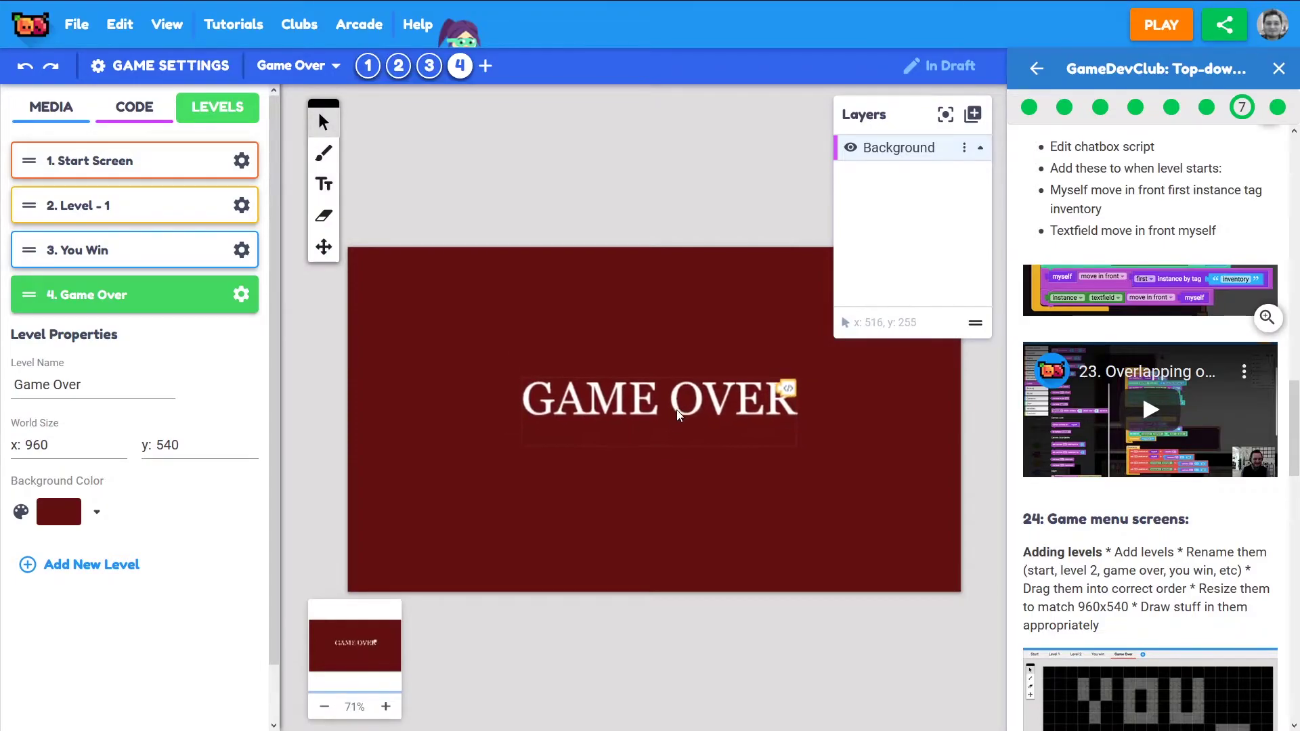
# Step: Place the Interface bar asset from MEDIA below the GAME OVER title
pyautogui.click(51, 107)
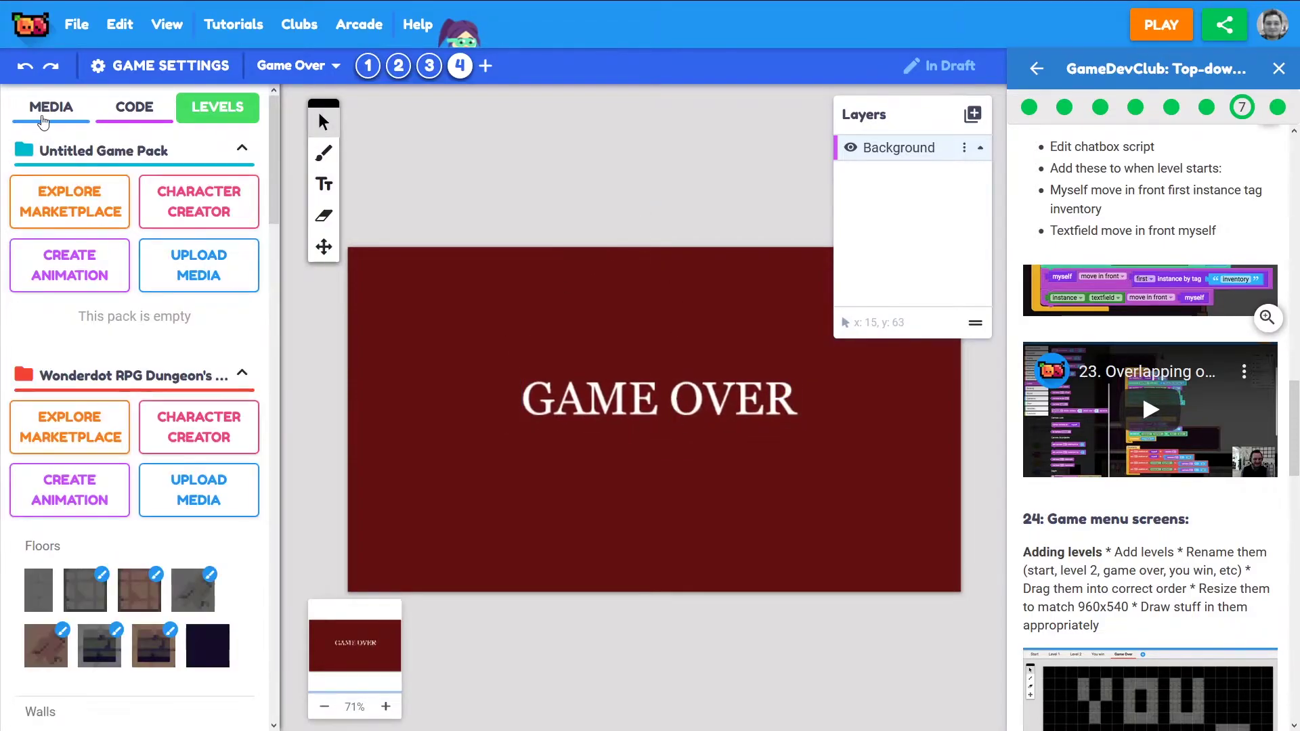
pyautogui.scroll(-10, 158, 381)
pyautogui.scroll(-15, 99, 382)
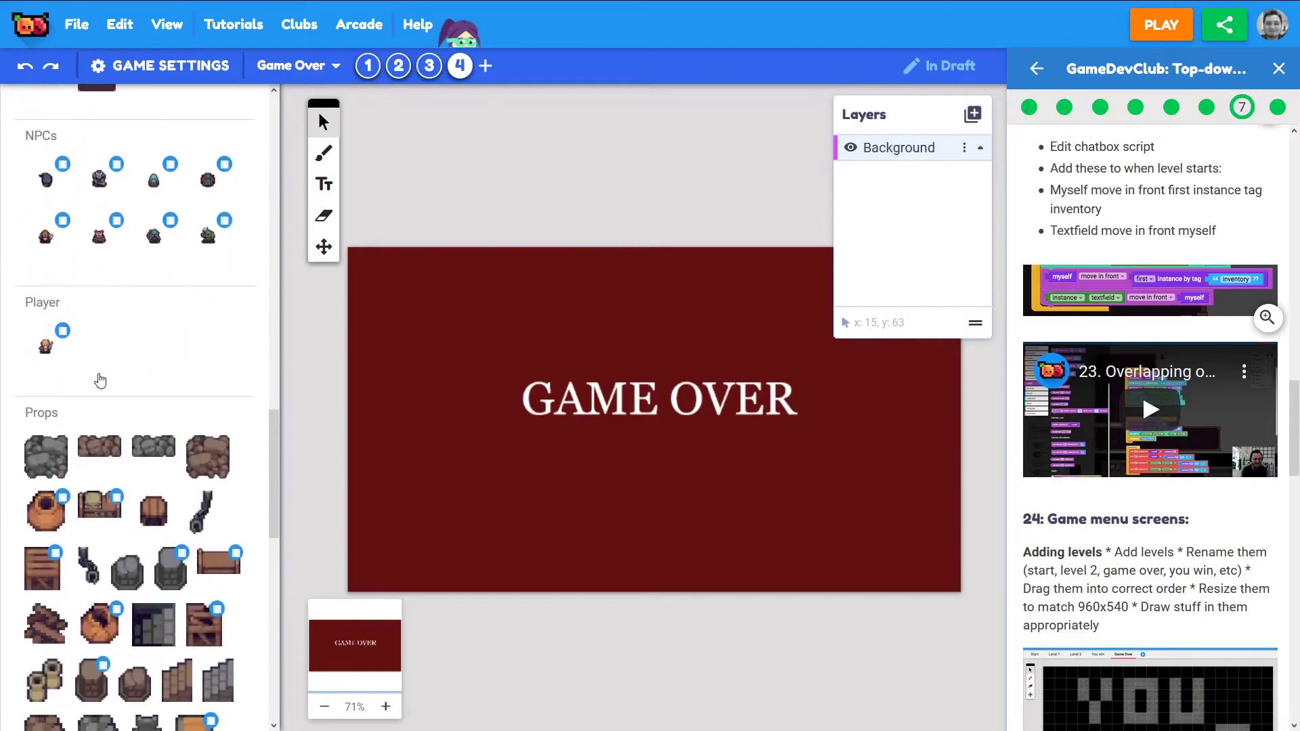
pyautogui.scroll(-3, 99, 383)
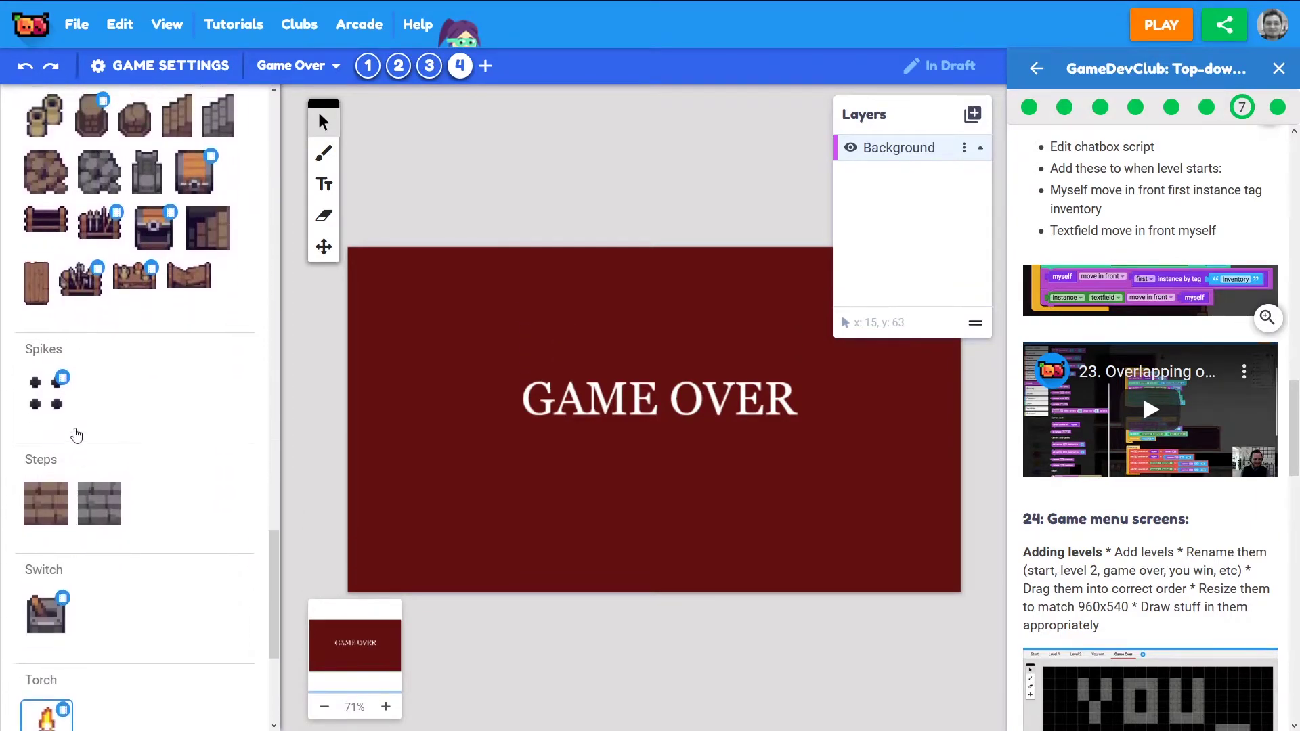
pyautogui.scroll(12, 75, 436)
pyautogui.scroll(2, 72, 430)
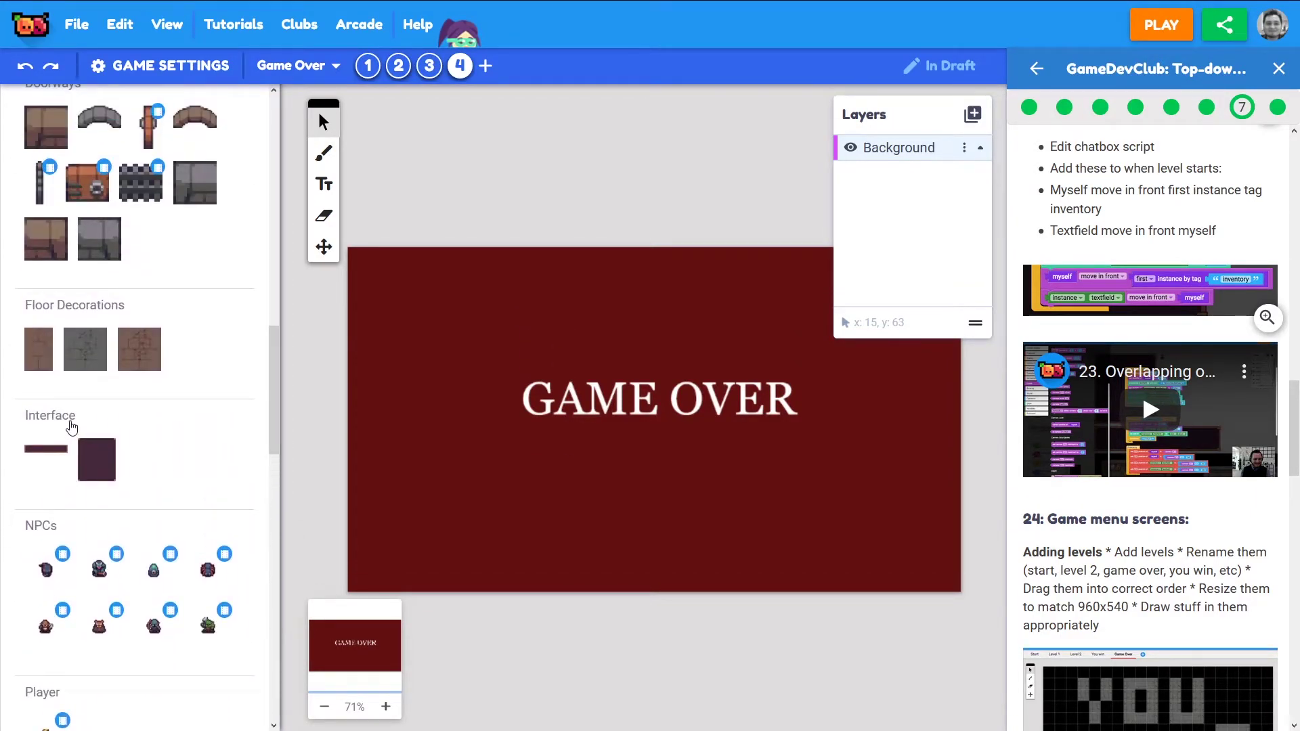
pyautogui.scroll(15, 86, 397)
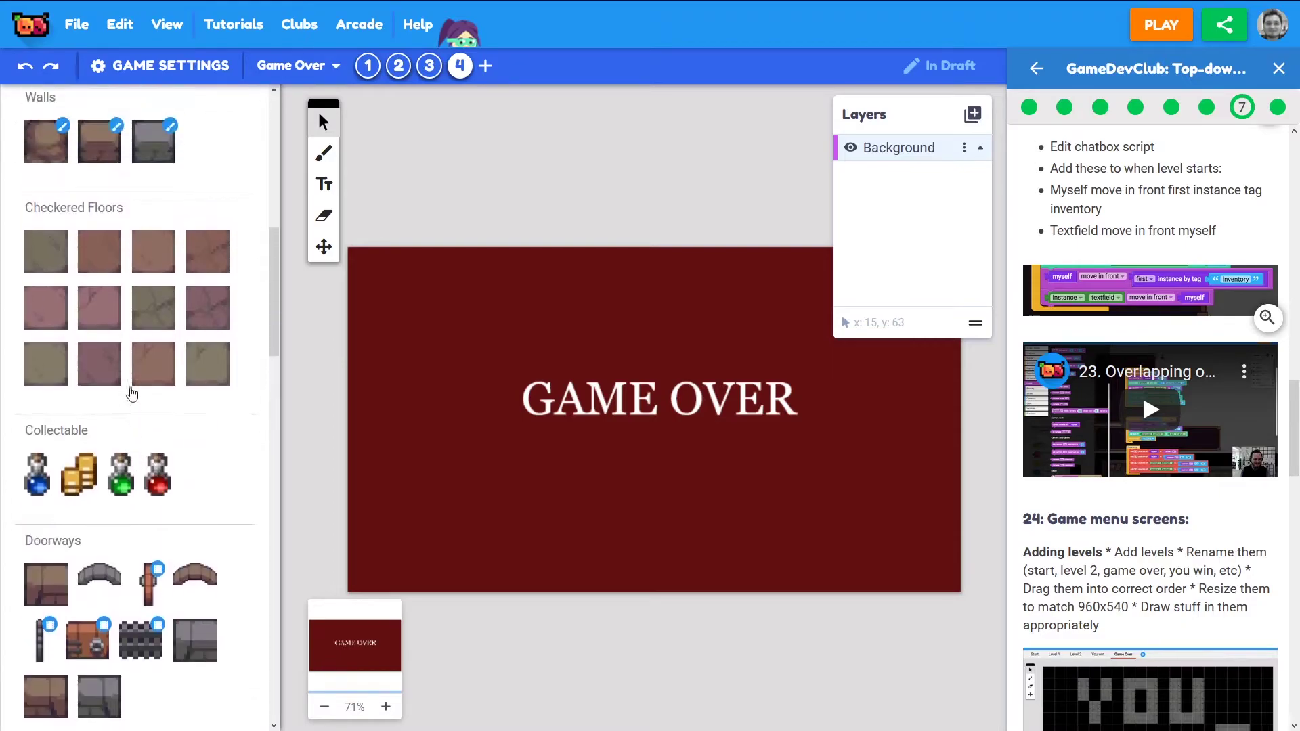
pyautogui.scroll(-15, 134, 395)
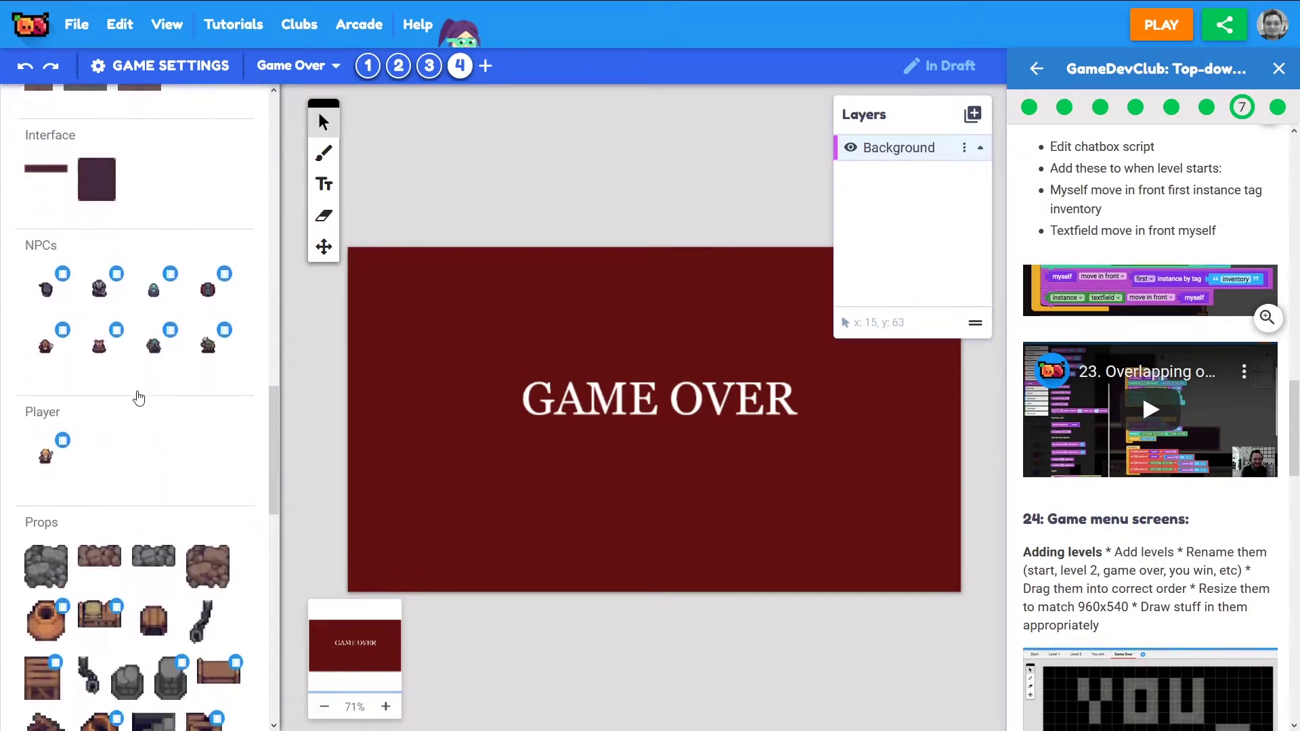
pyautogui.click(47, 157)
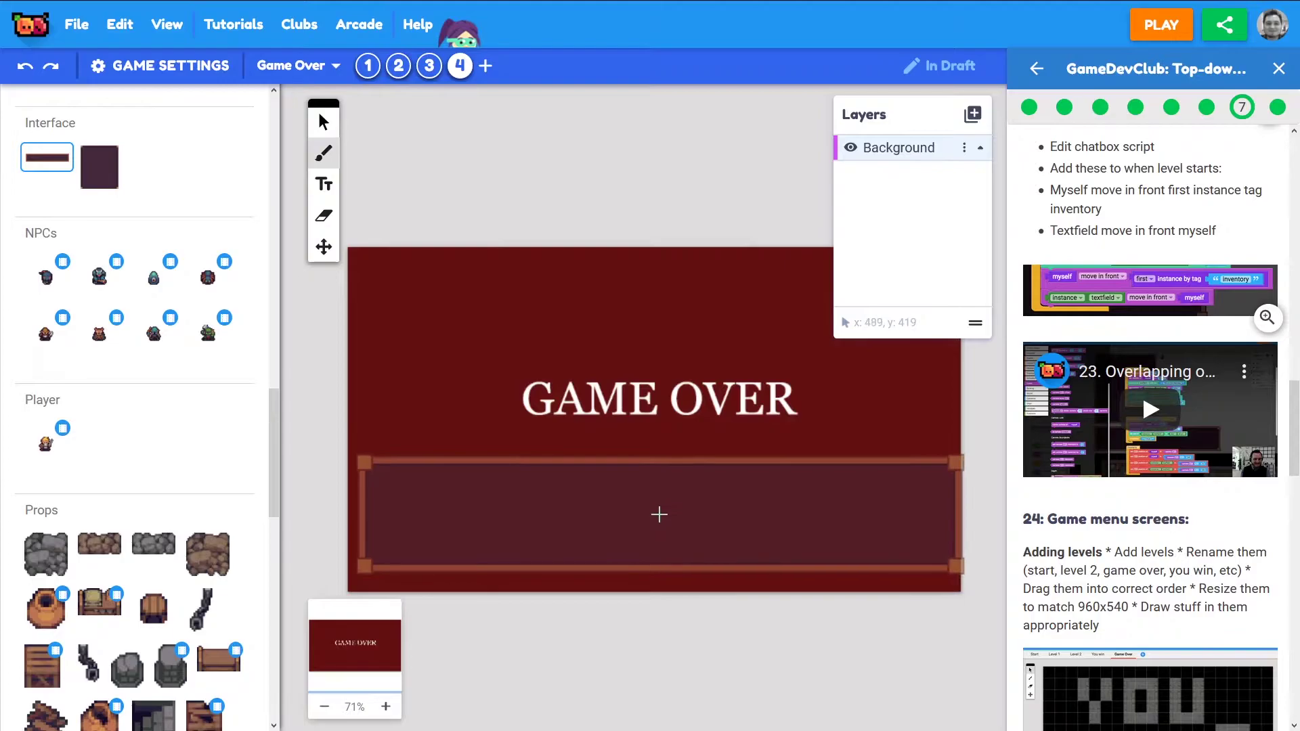
pyautogui.click(660, 516)
# Step: Shrink the interface bar and centre it under the GAME OVER title
pyautogui.moveTo(963, 574); pyautogui.dragTo(723, 545)
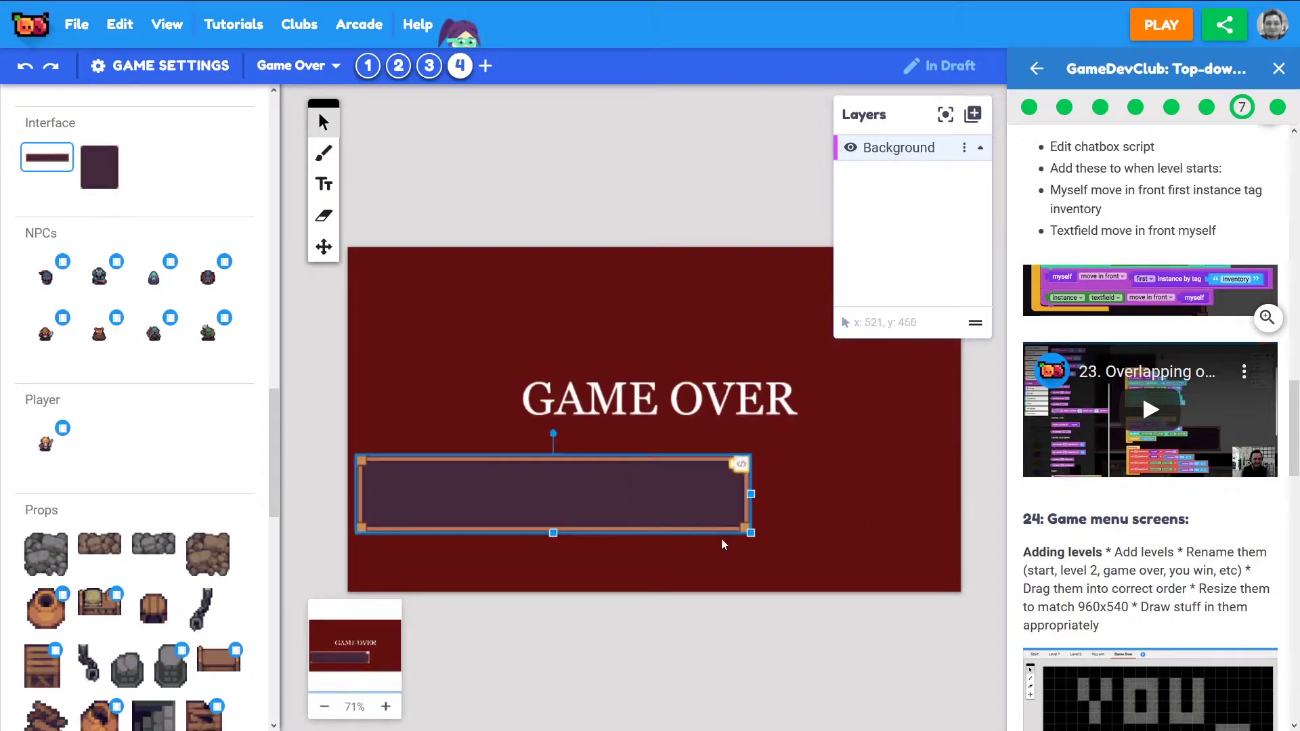
pyautogui.moveTo(598, 501); pyautogui.dragTo(684, 507)
pyautogui.moveTo(842, 539); pyautogui.dragTo(817, 534)
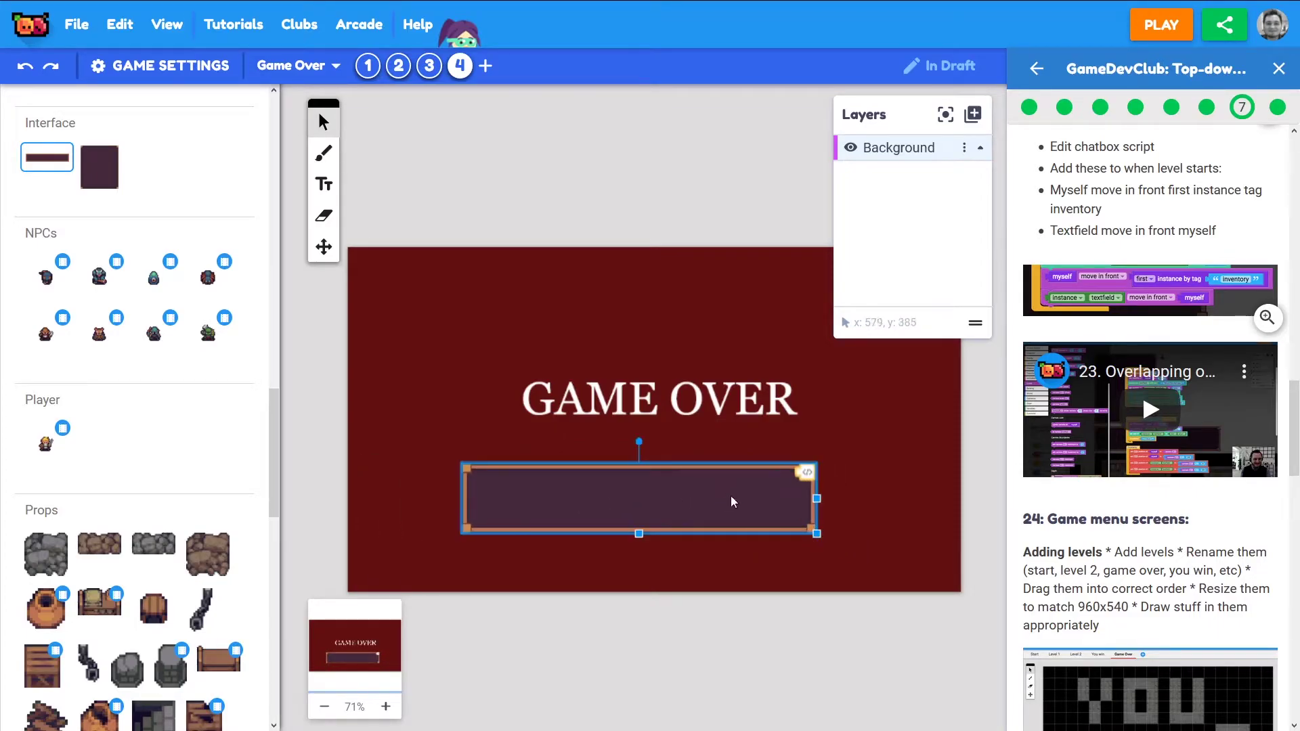
pyautogui.moveTo(714, 499); pyautogui.dragTo(737, 503)
pyautogui.moveTo(836, 537); pyautogui.dragTo(772, 525)
pyautogui.moveTo(718, 498); pyautogui.dragTo(745, 489)
pyautogui.click(526, 203)
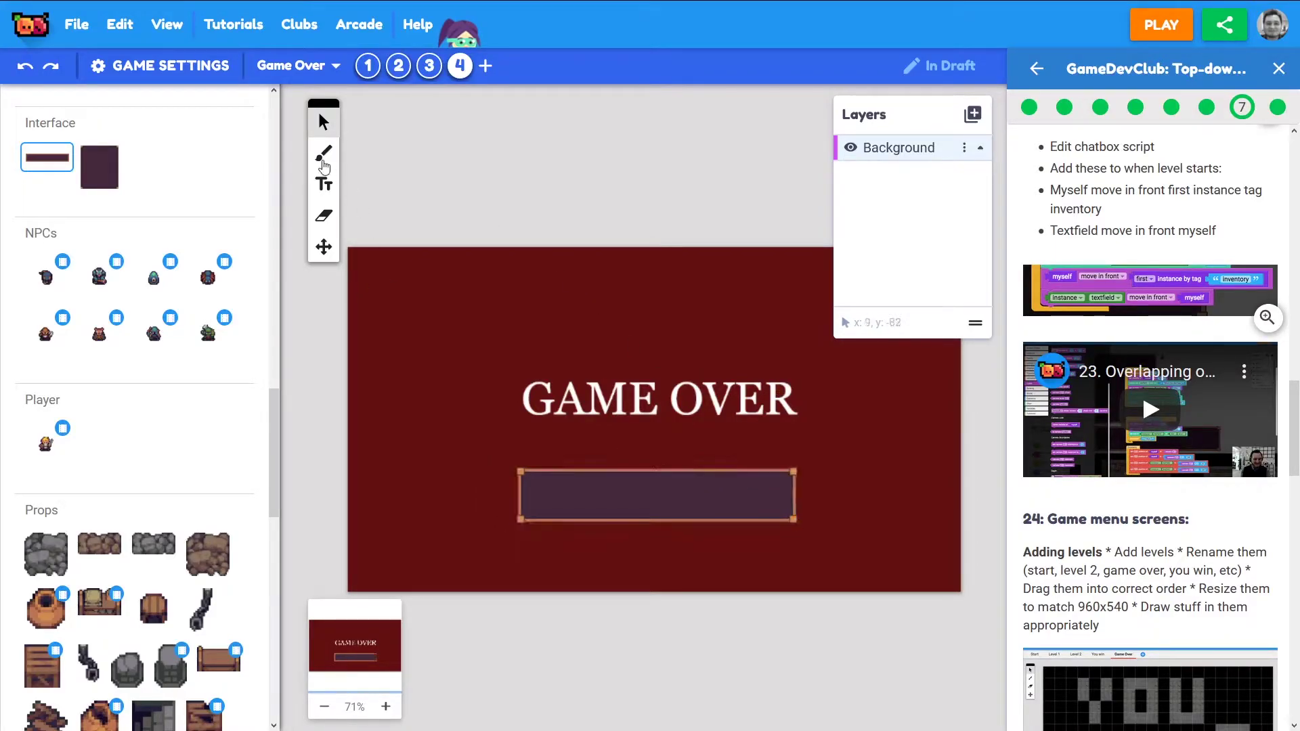
pyautogui.click(324, 184)
# Step: Add 'PLAY AGAIN?' text on the bar in white bold Palatino, size 30
pyautogui.click(542, 496)
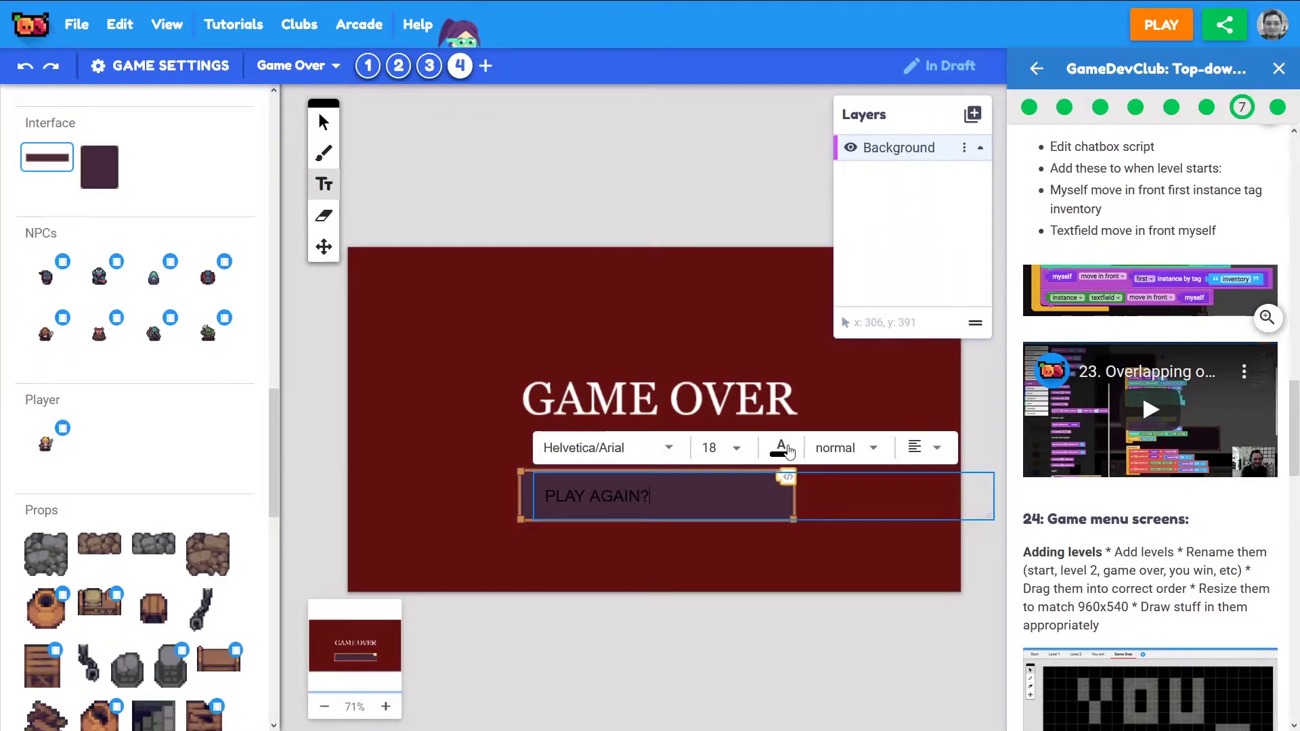
pyautogui.click(789, 452)
pyautogui.click(959, 577)
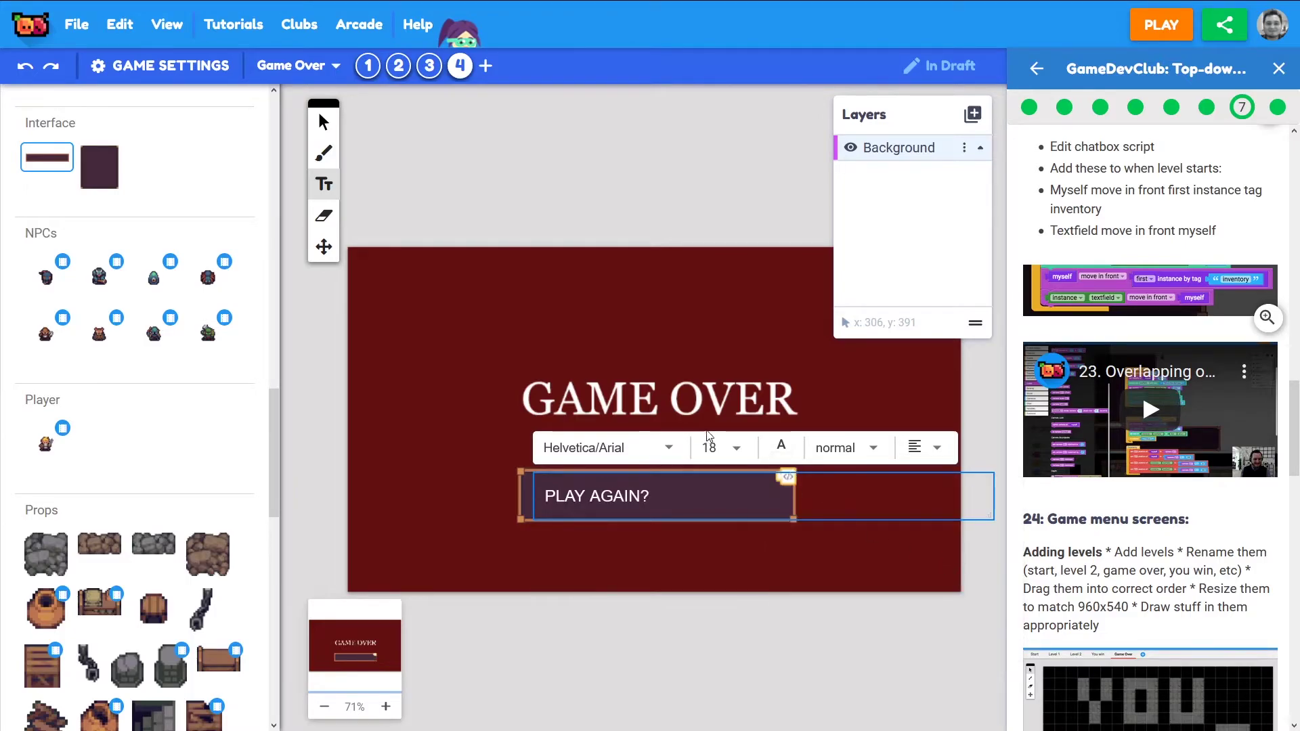
pyautogui.click(637, 450)
pyautogui.click(656, 578)
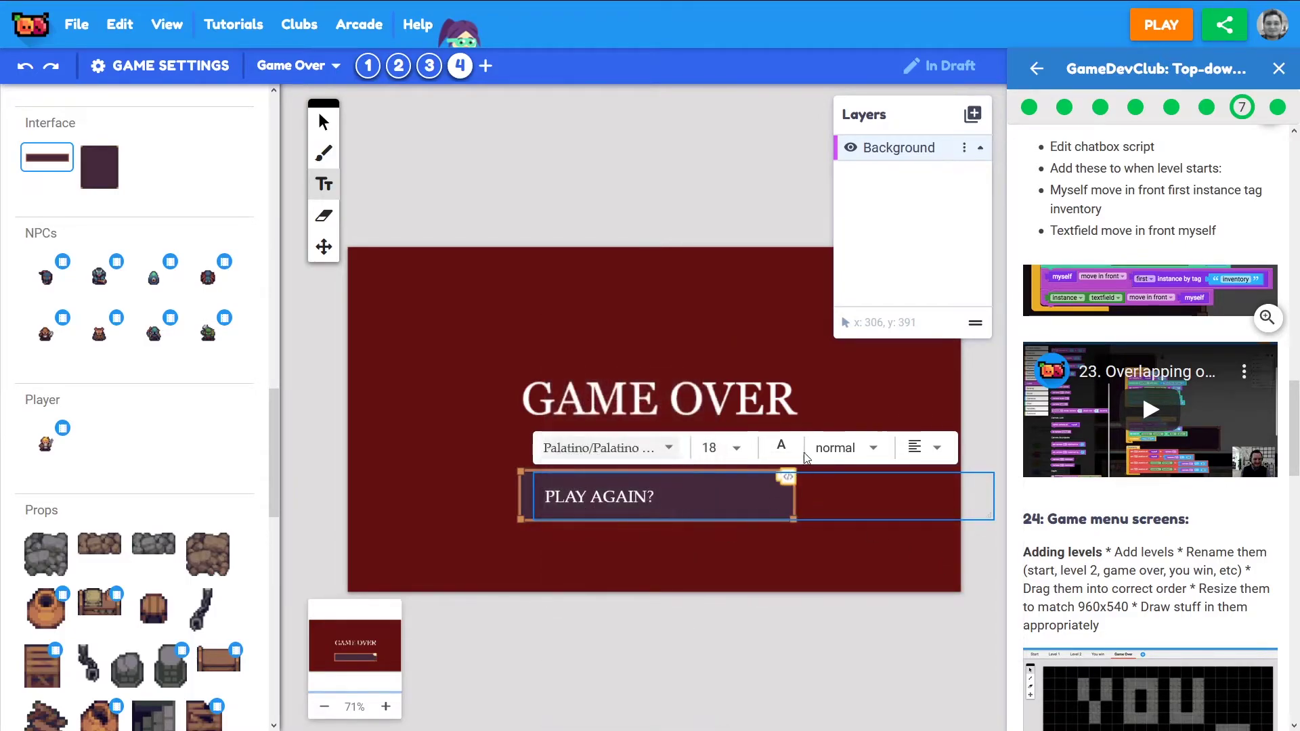
pyautogui.click(848, 461)
pyautogui.click(854, 420)
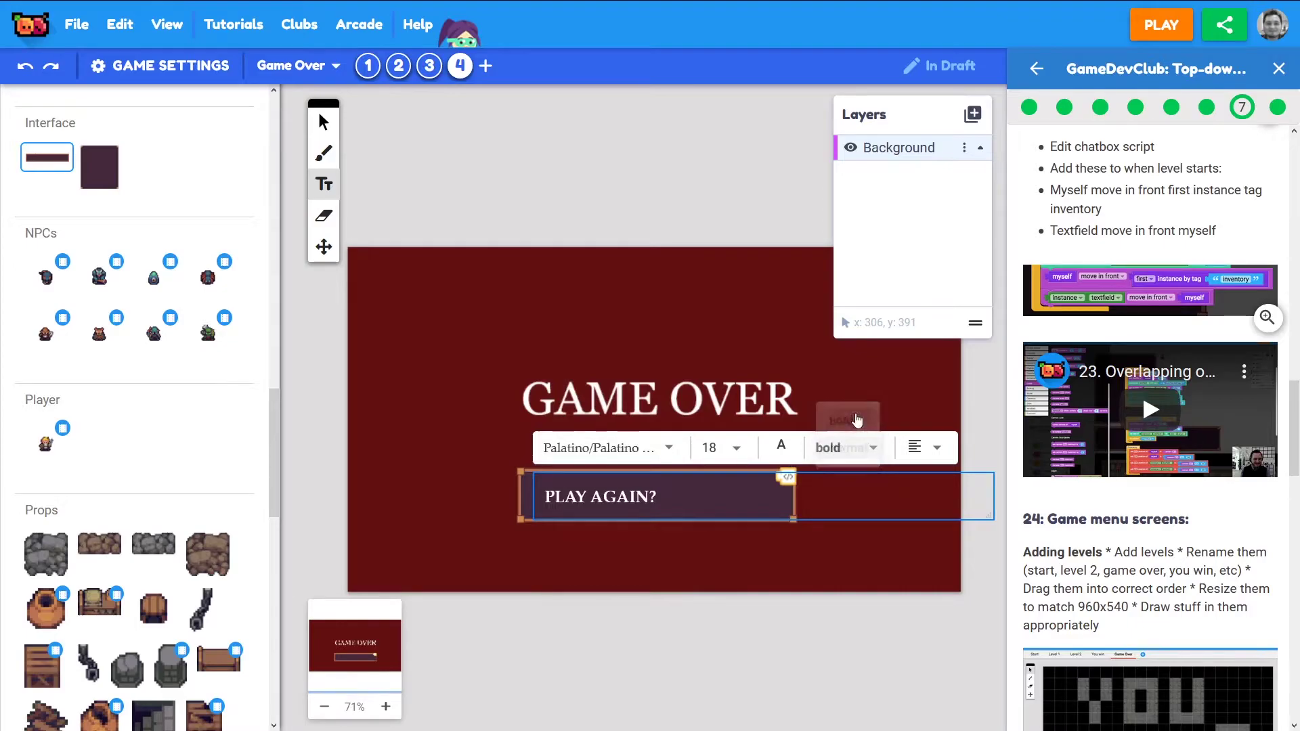
pyautogui.click(632, 498)
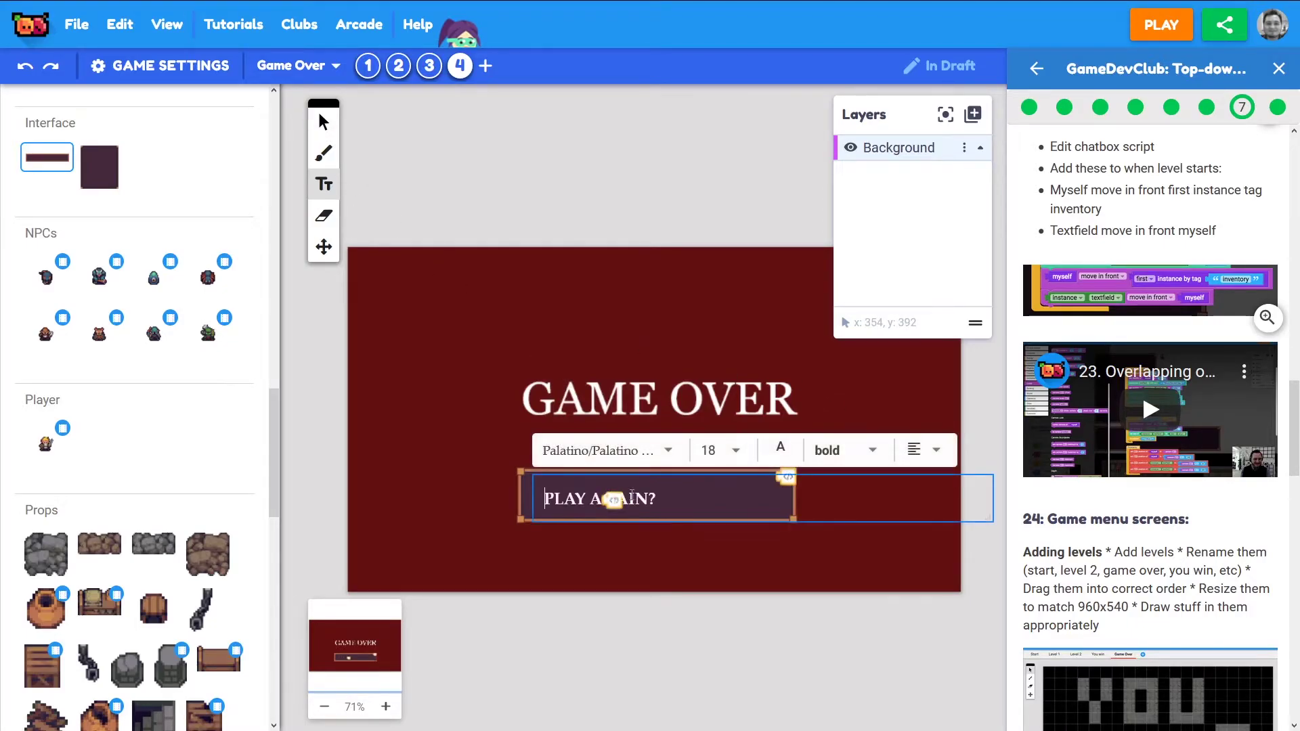
pyautogui.click(747, 537)
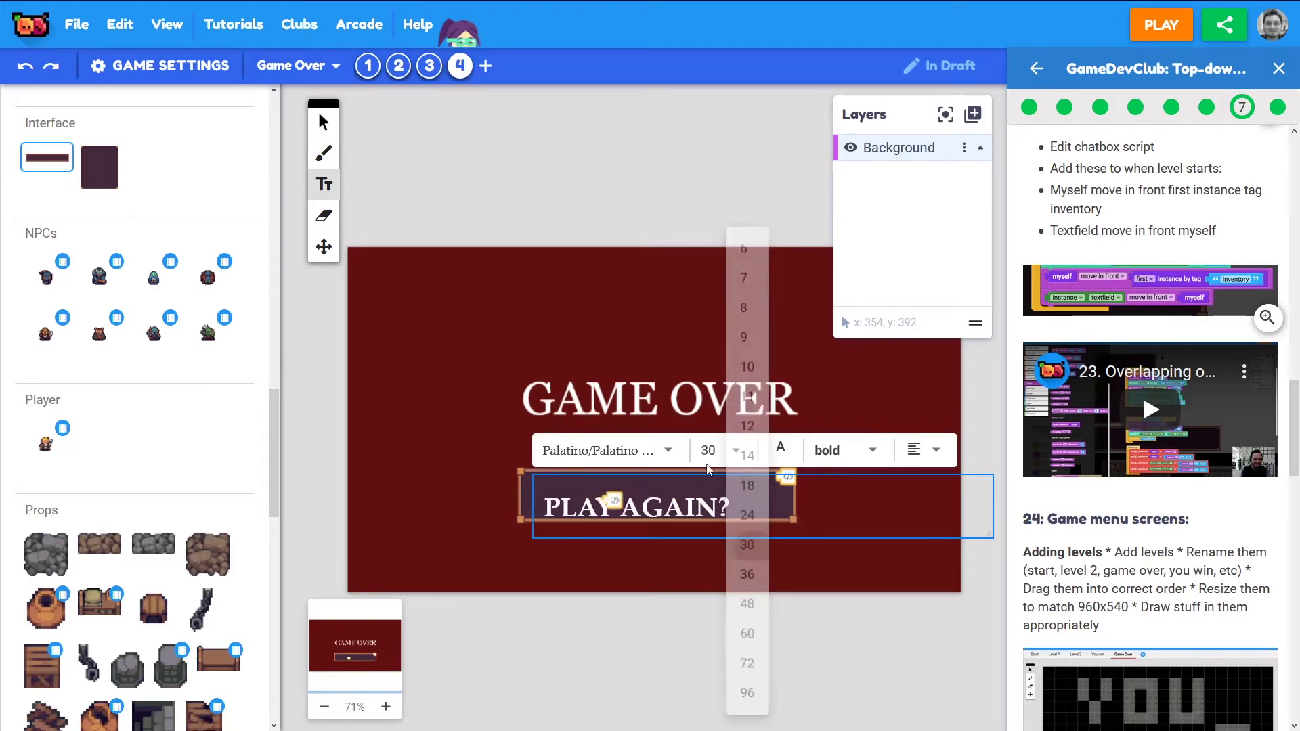
pyautogui.click(321, 124)
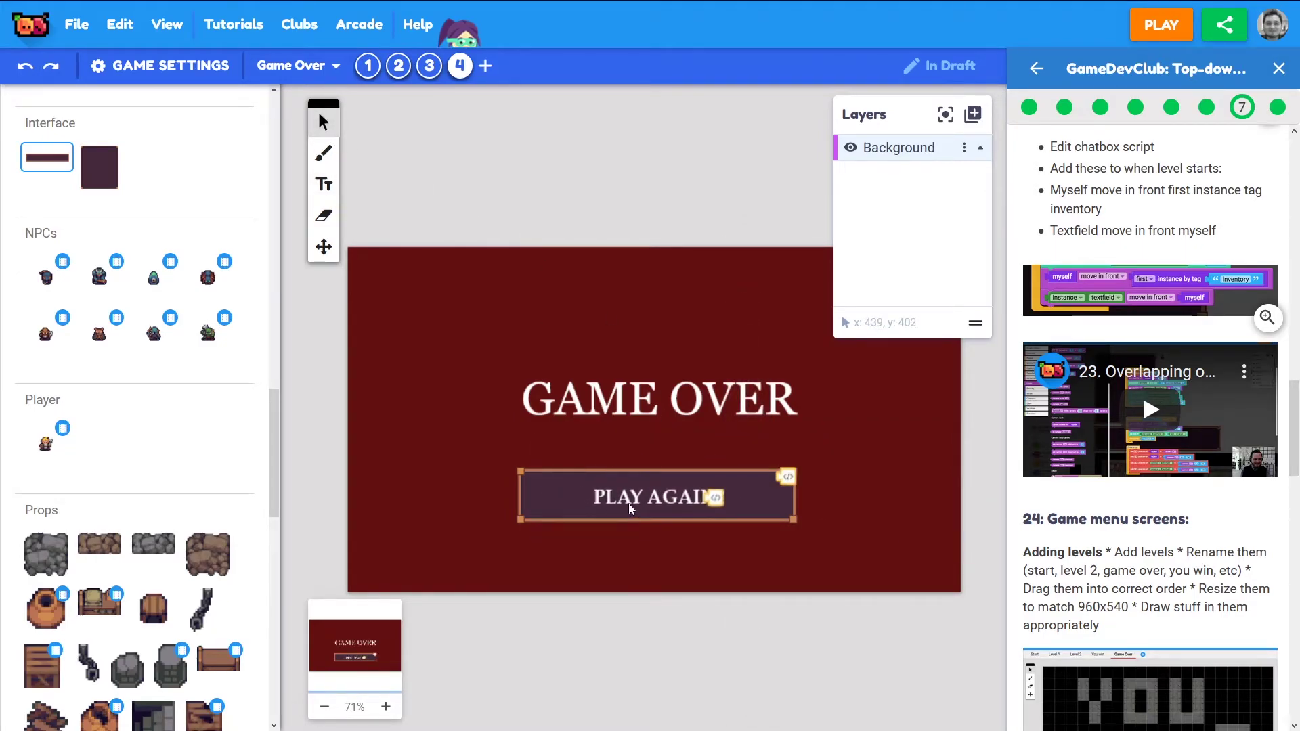
# Step: Script the PLAY AGAIN? button: when the player presses it, go to the first level
pyautogui.click(707, 499)
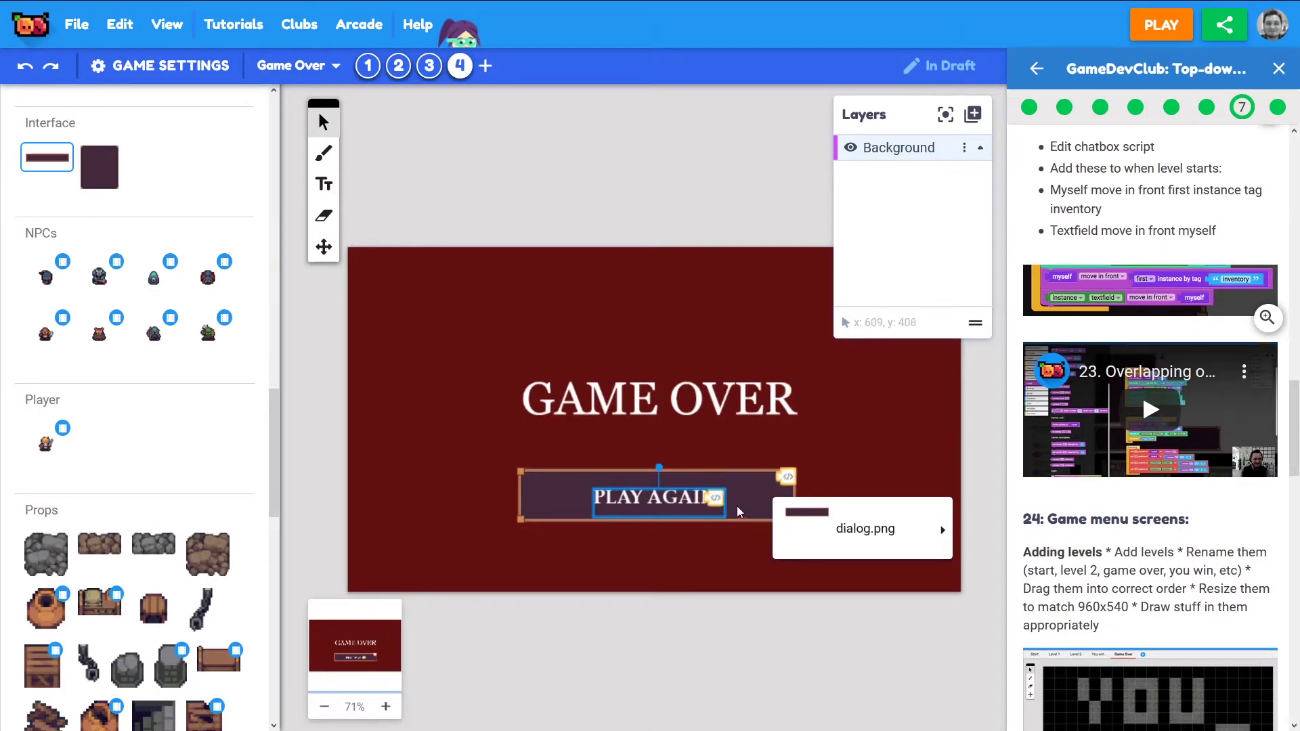
pyautogui.moveTo(901, 531)
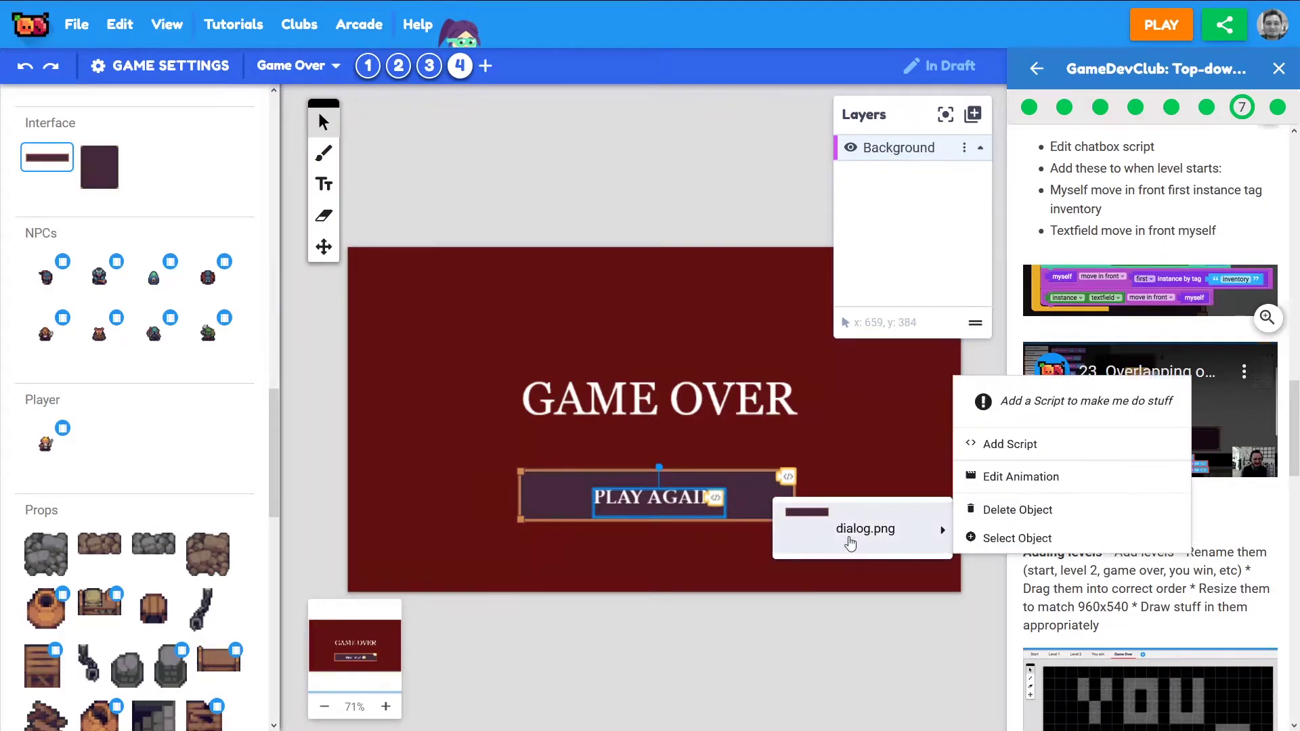
pyautogui.click(1067, 443)
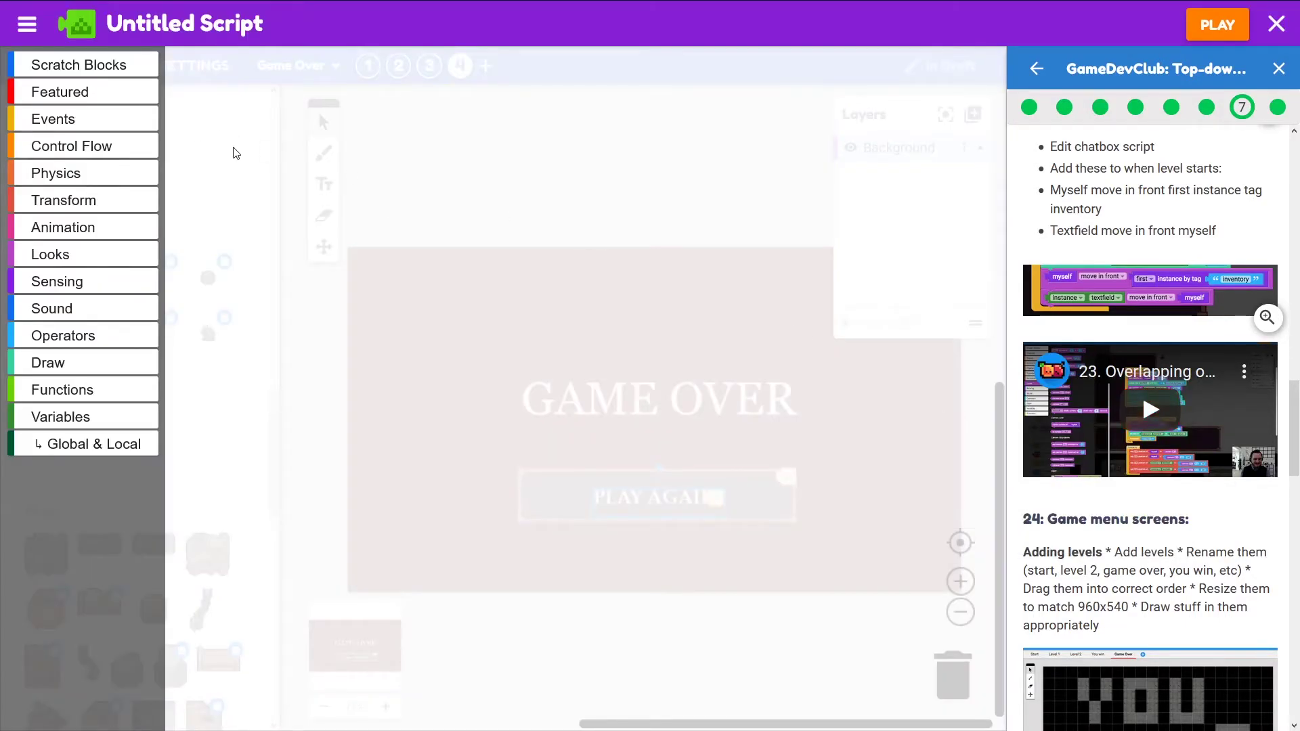
pyautogui.click(71, 120)
pyautogui.scroll(-5, 547, 556)
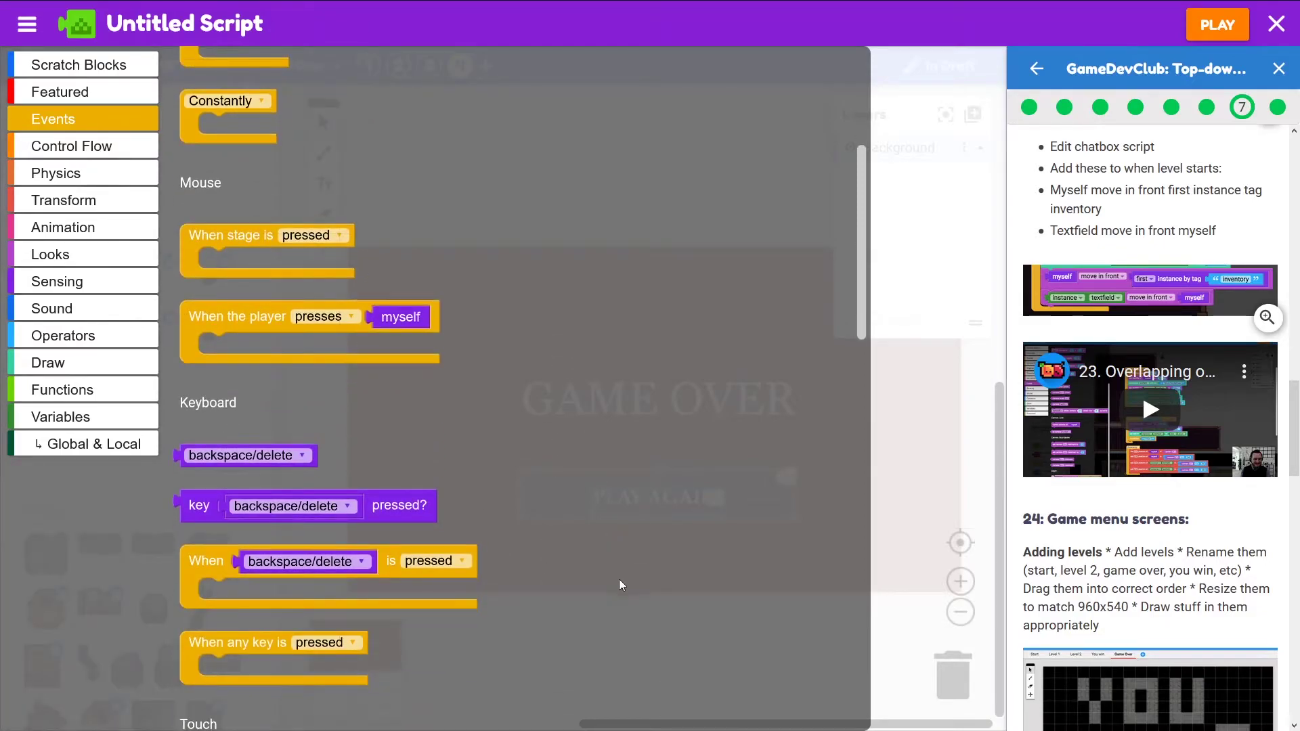
pyautogui.moveTo(234, 313); pyautogui.dragTo(527, 243)
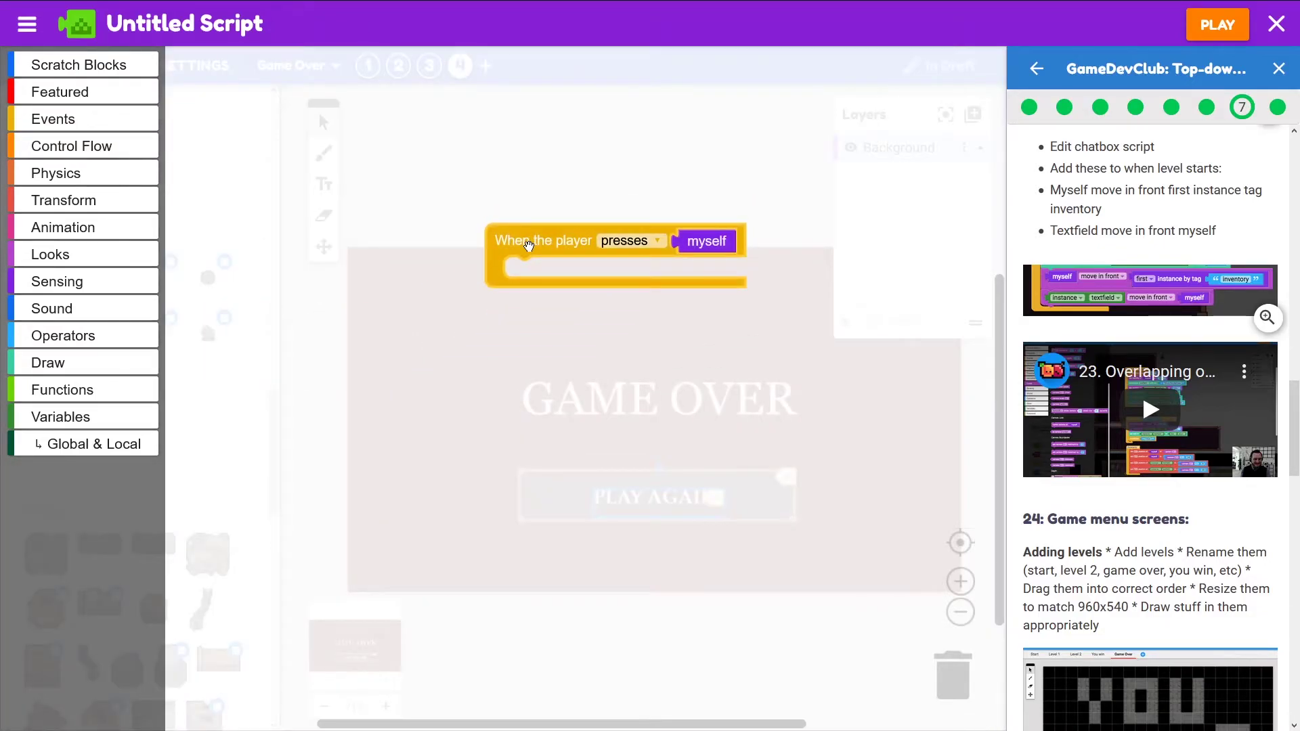
pyautogui.click(88, 147)
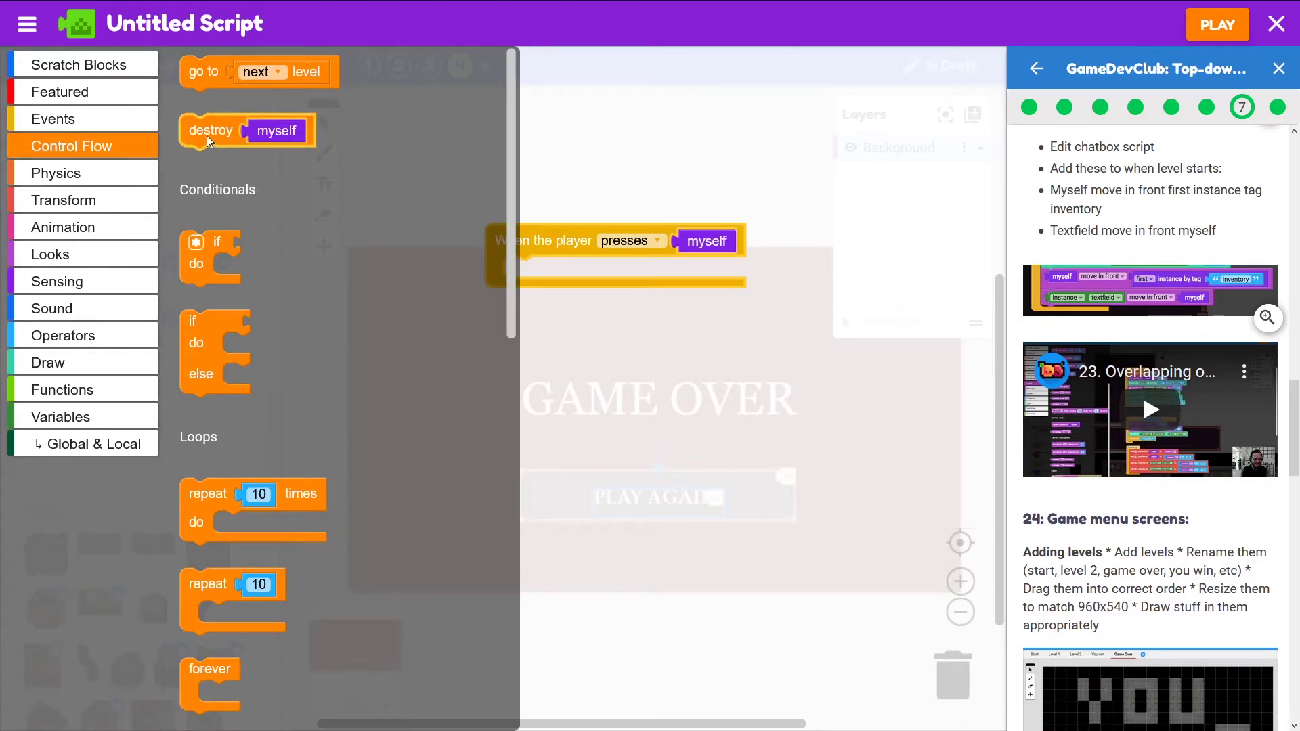
pyautogui.moveTo(200, 74); pyautogui.dragTo(533, 271)
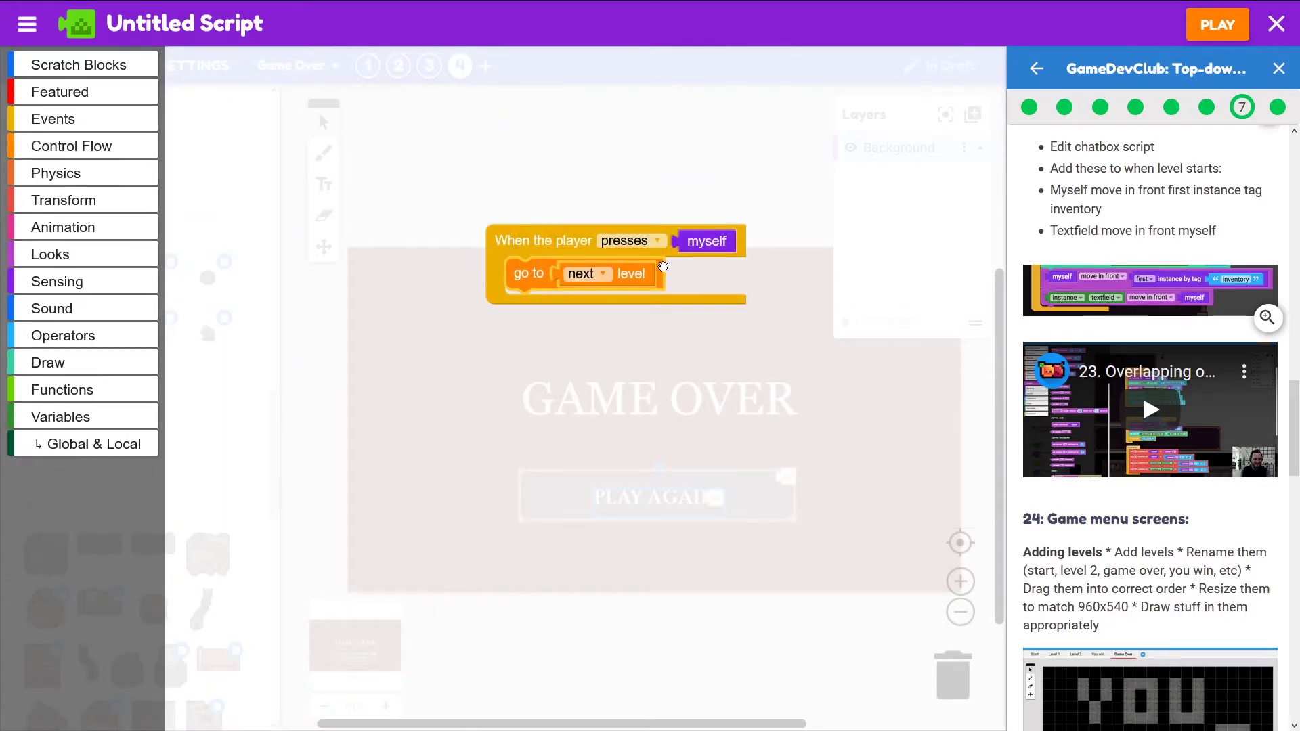
pyautogui.click(591, 274)
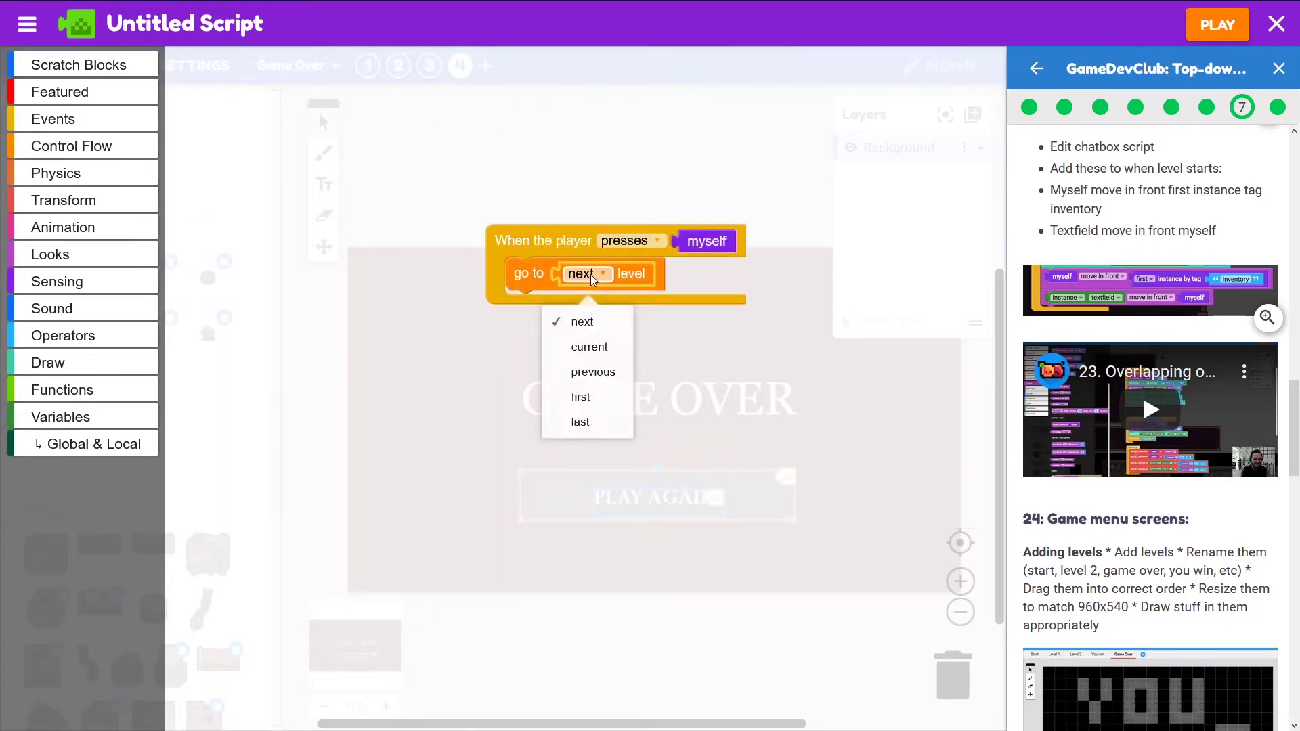
pyautogui.click(596, 400)
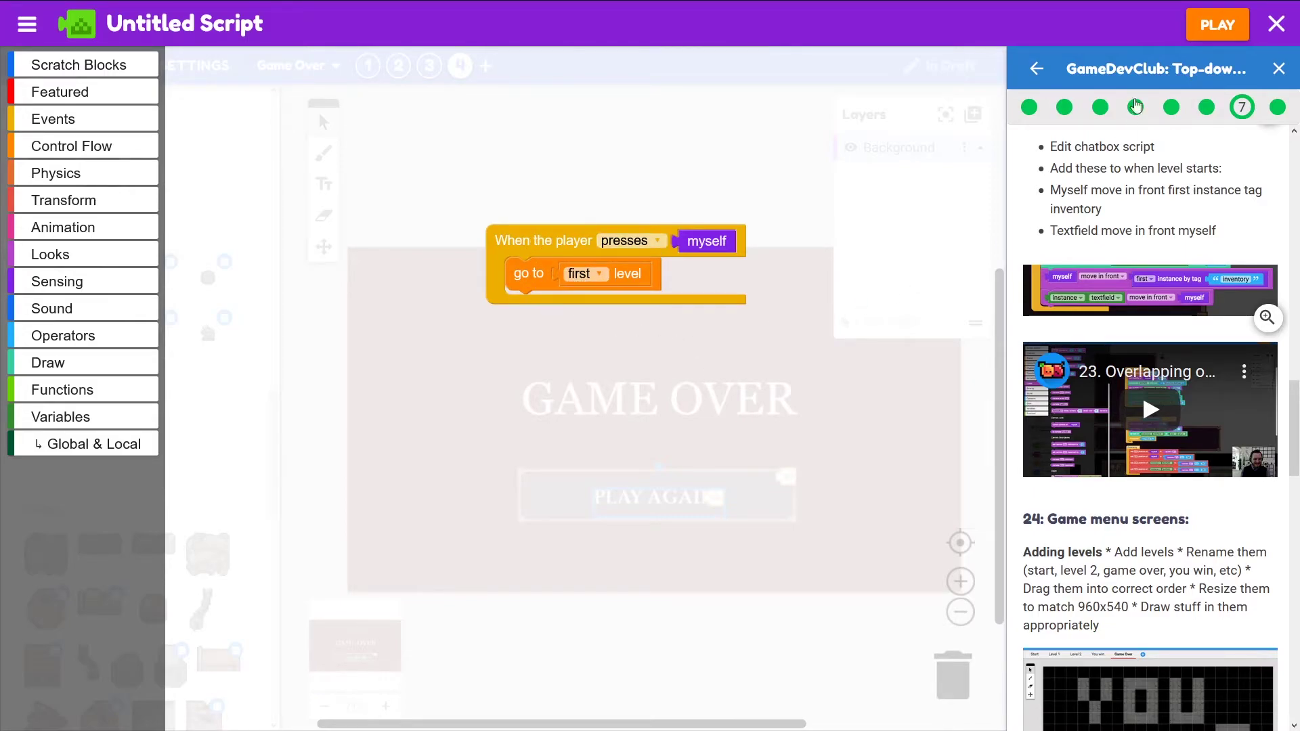
# Step: Close the script editor and save the script as 'Replay button'
pyautogui.click(1276, 25)
pyautogui.click(817, 455)
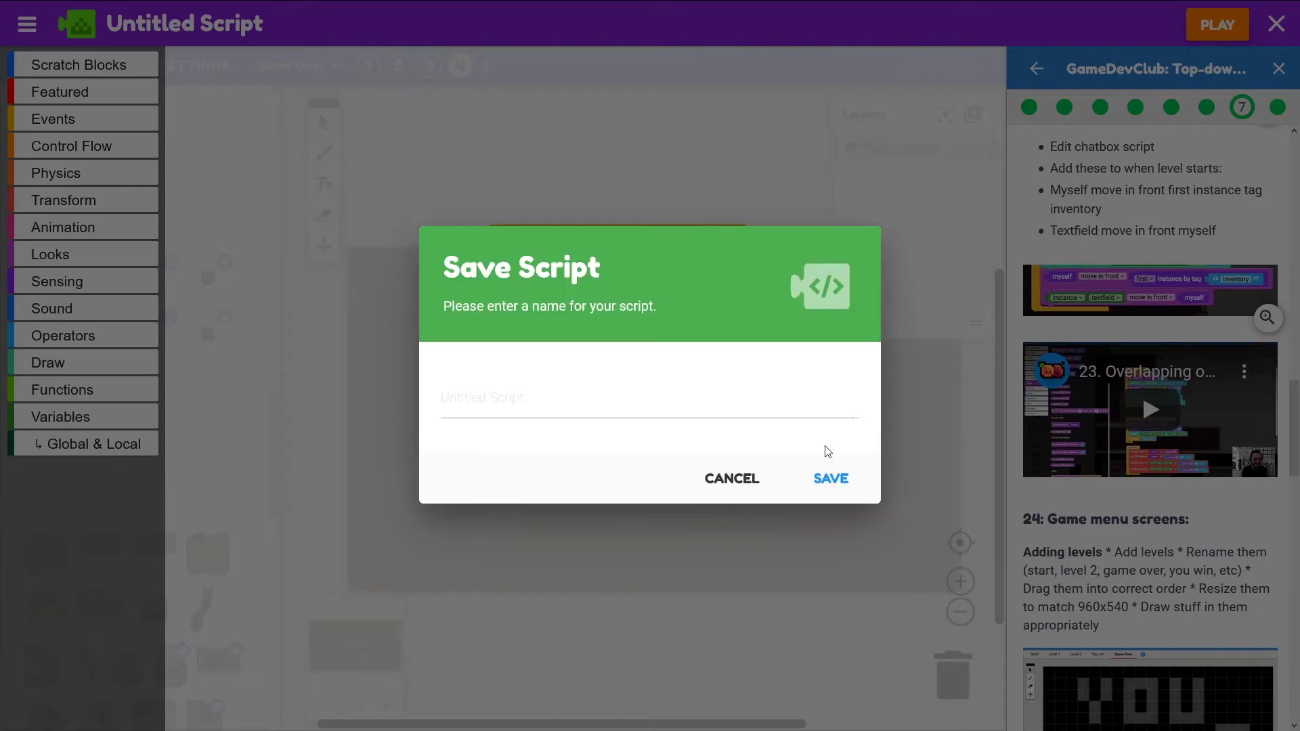
pyautogui.click(543, 387)
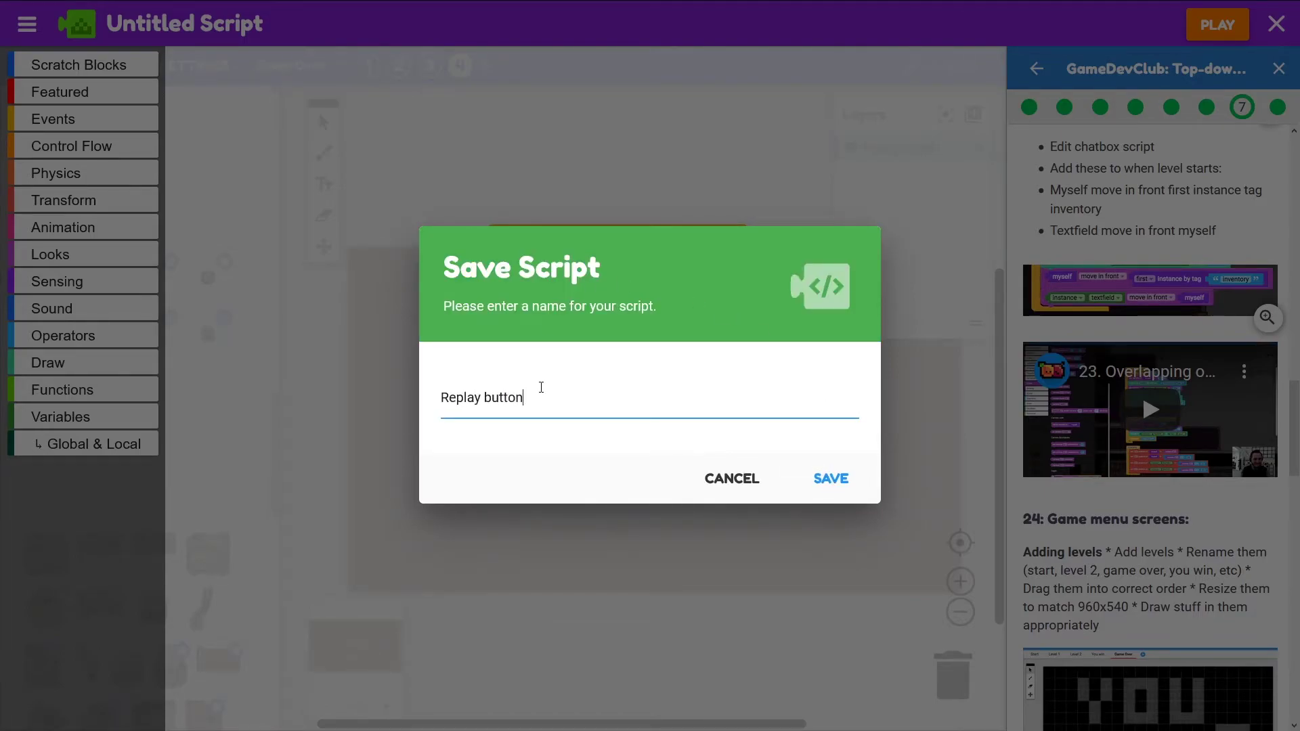
pyautogui.click(832, 480)
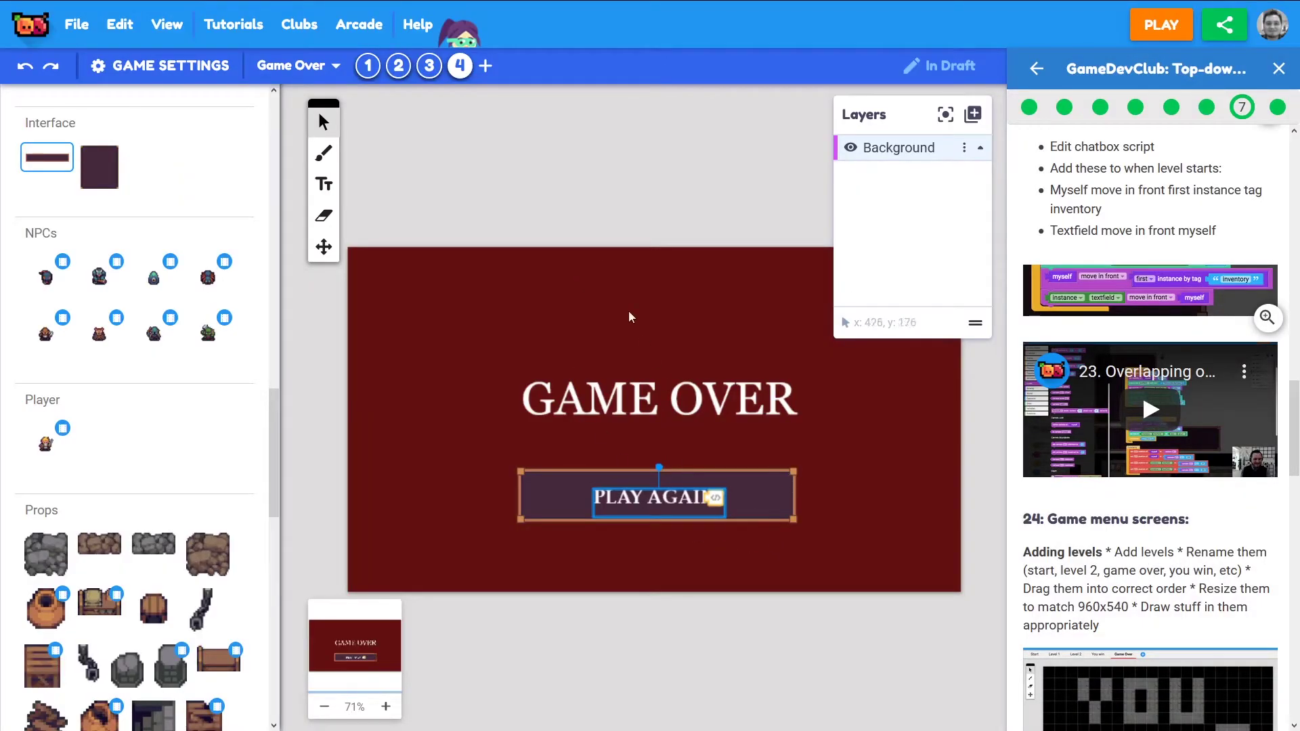
# Step: Look over the Start Screen and Game Over levels, then open the You Win level
pyautogui.click(324, 247)
pyautogui.moveTo(529, 248); pyautogui.dragTo(512, 254)
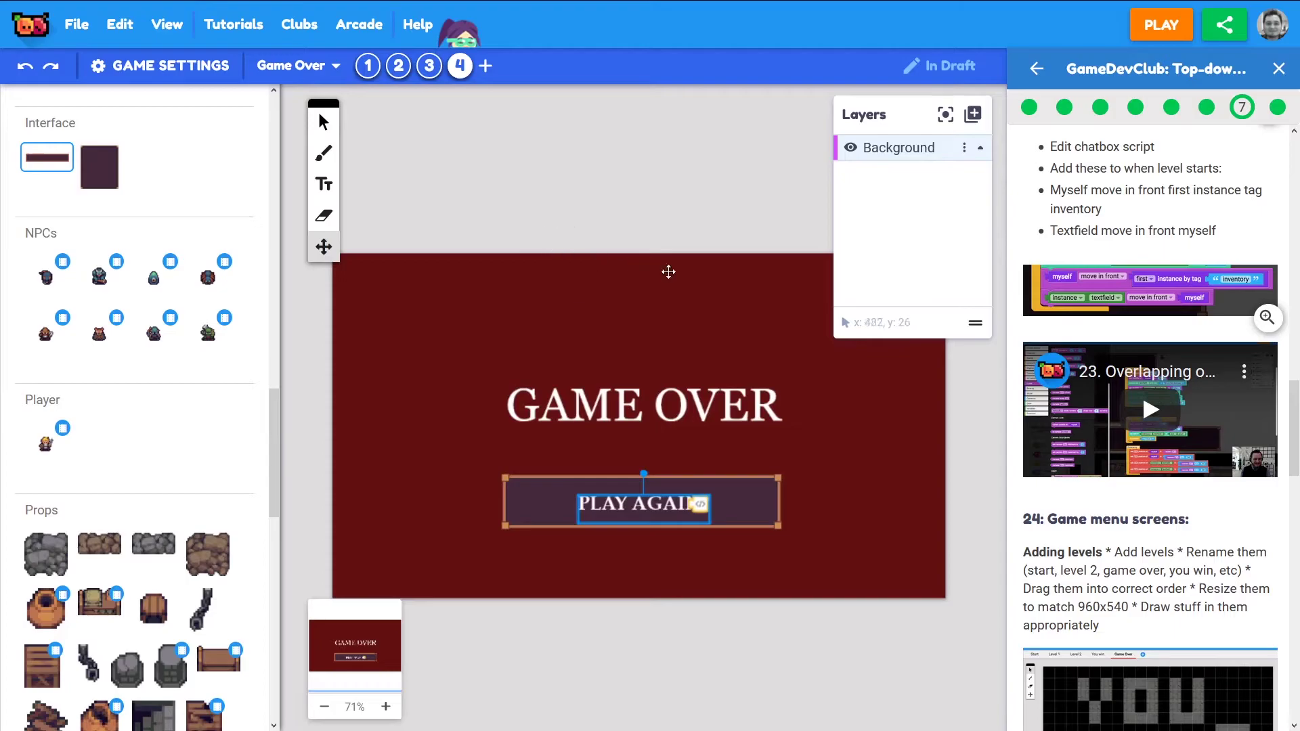
pyautogui.click(370, 73)
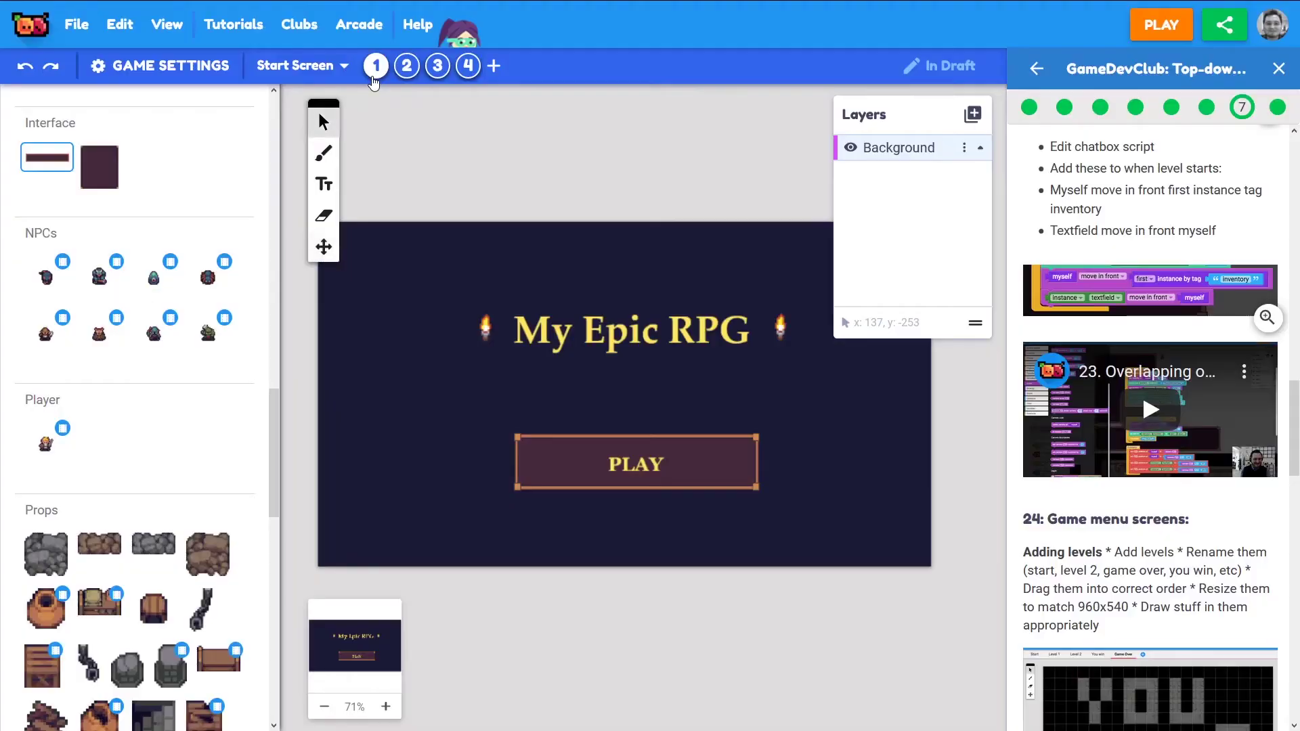
pyautogui.click(468, 68)
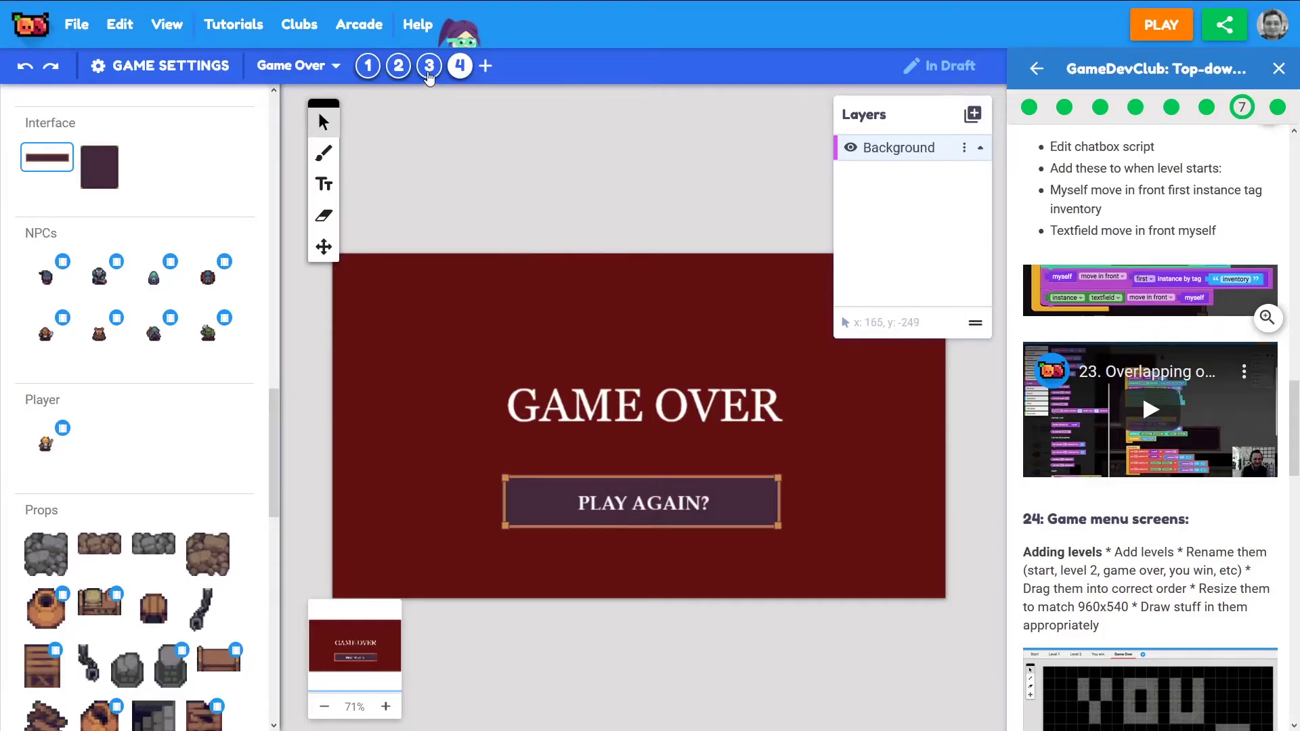
pyautogui.click(428, 68)
pyautogui.click(324, 247)
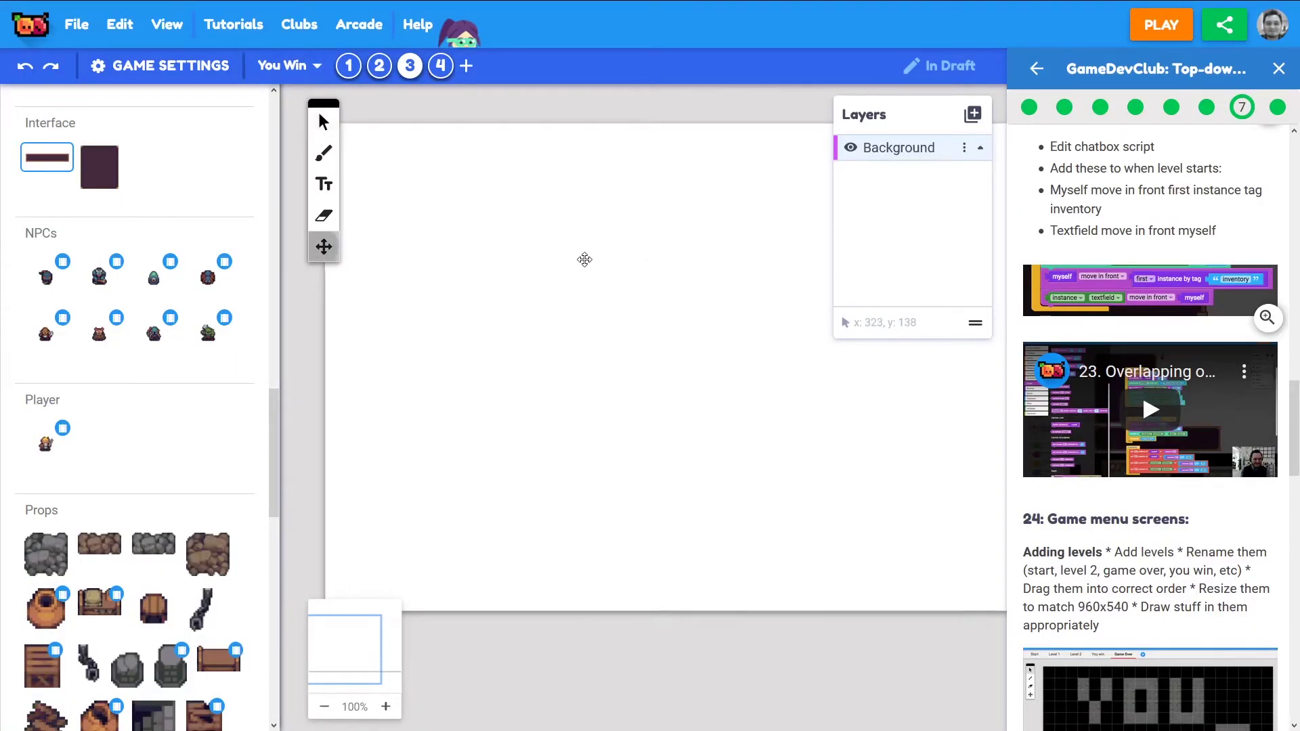
pyautogui.moveTo(583, 258); pyautogui.dragTo(522, 273)
pyautogui.scroll(6, 133, 159)
pyautogui.scroll(10, 135, 139)
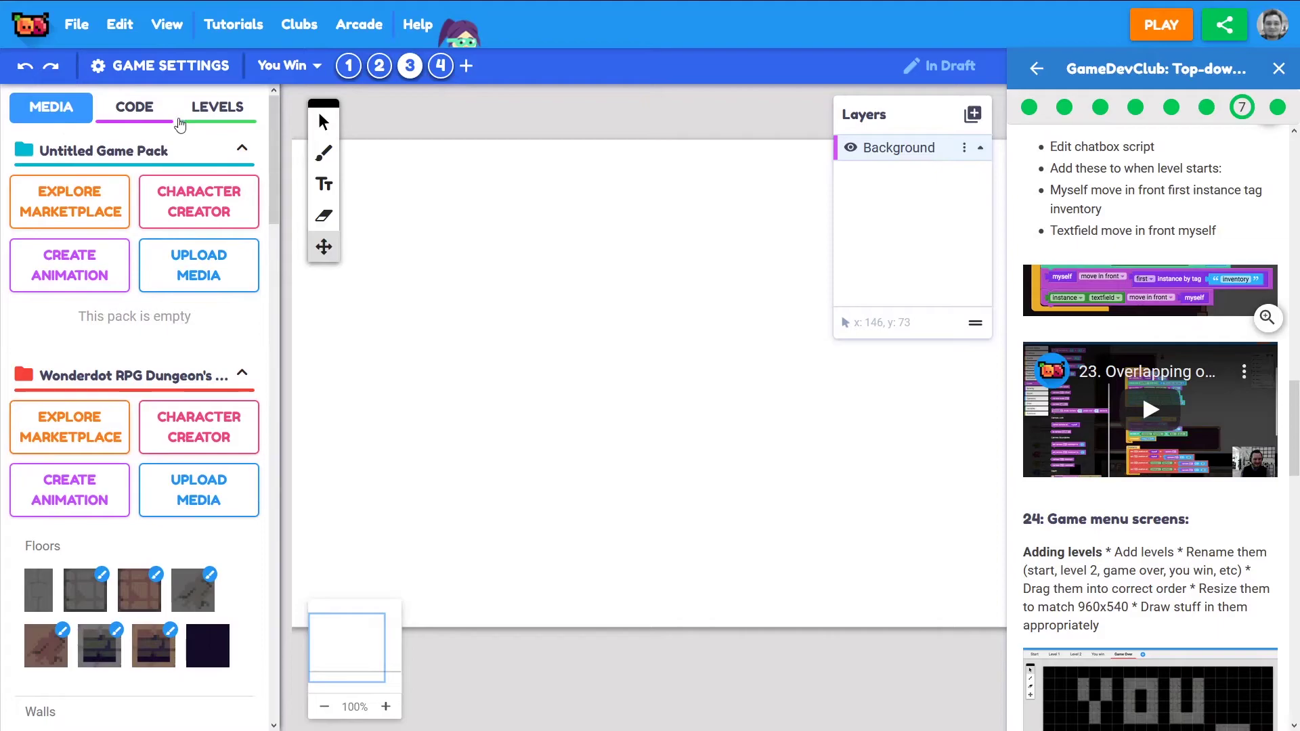
# Step: Set the You Win level's background colour to bright yellow #FFFA04
pyautogui.click(218, 107)
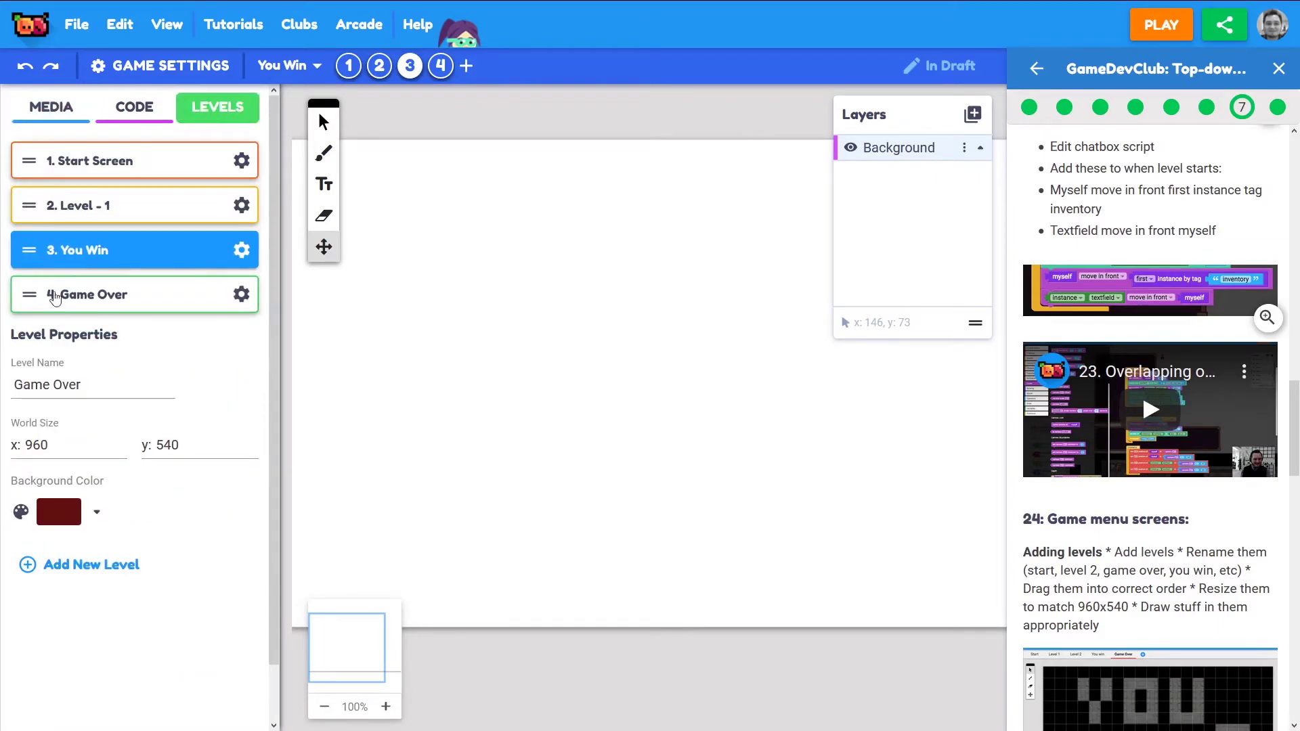
pyautogui.click(240, 250)
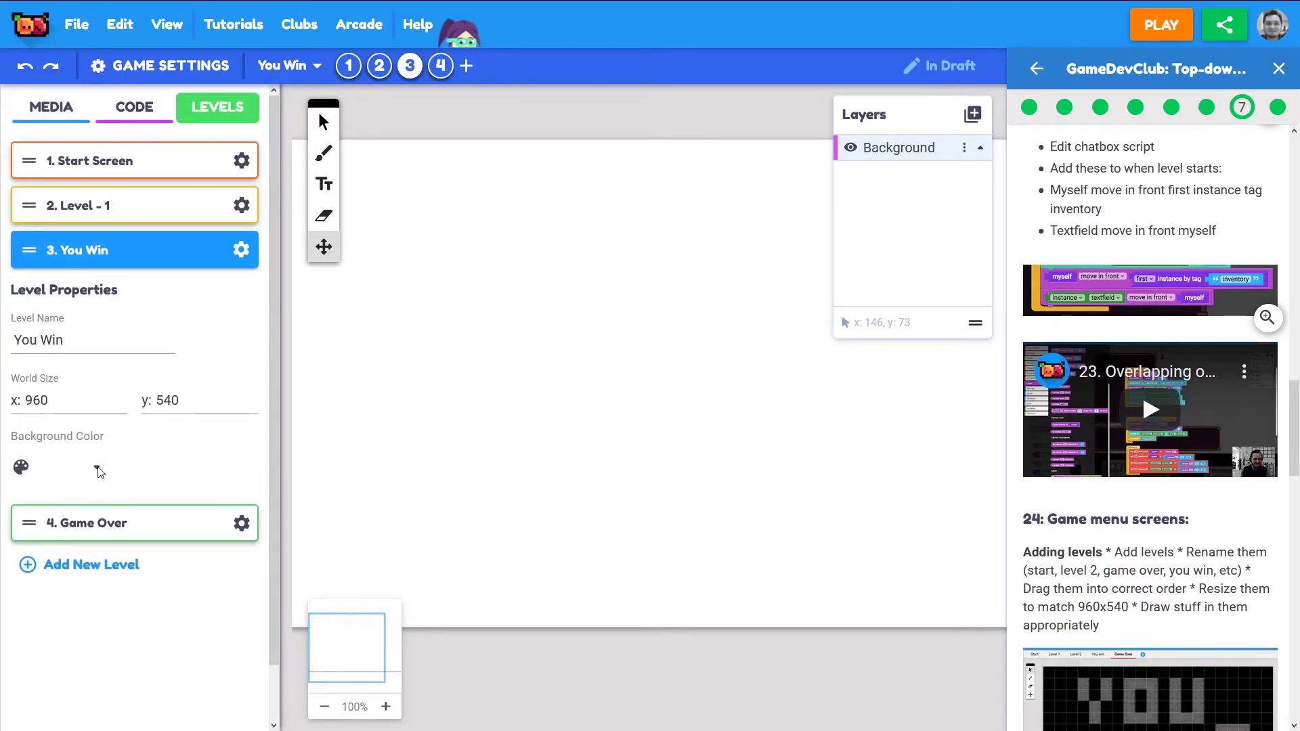
pyautogui.click(41, 469)
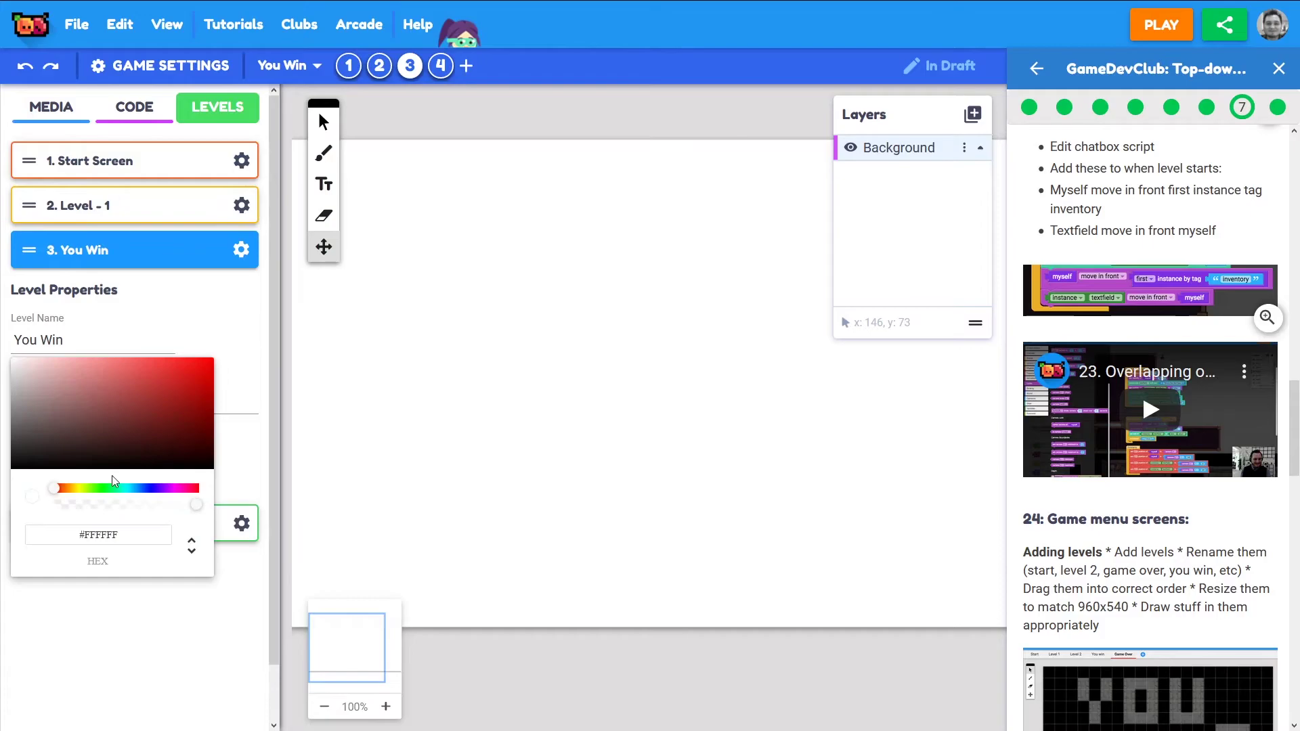
pyautogui.click(79, 493)
pyautogui.click(210, 359)
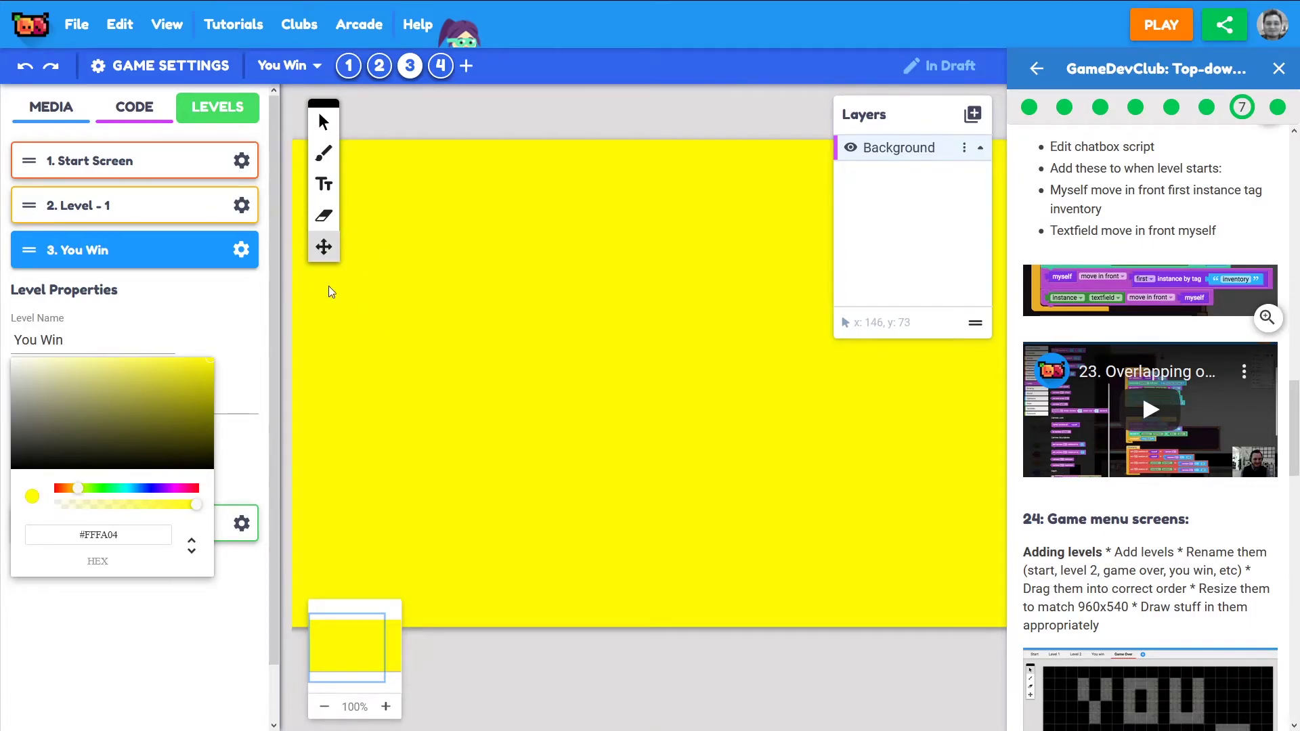
pyautogui.click(325, 708)
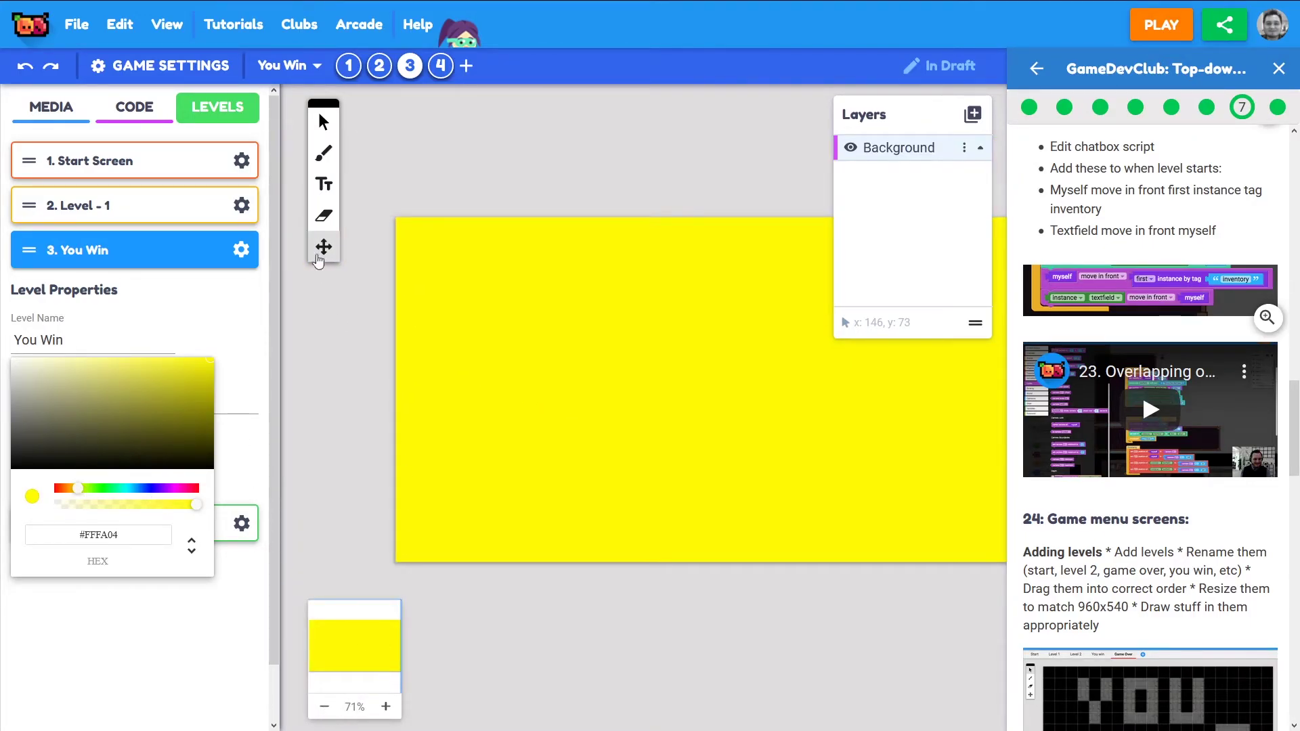
pyautogui.click(639, 358)
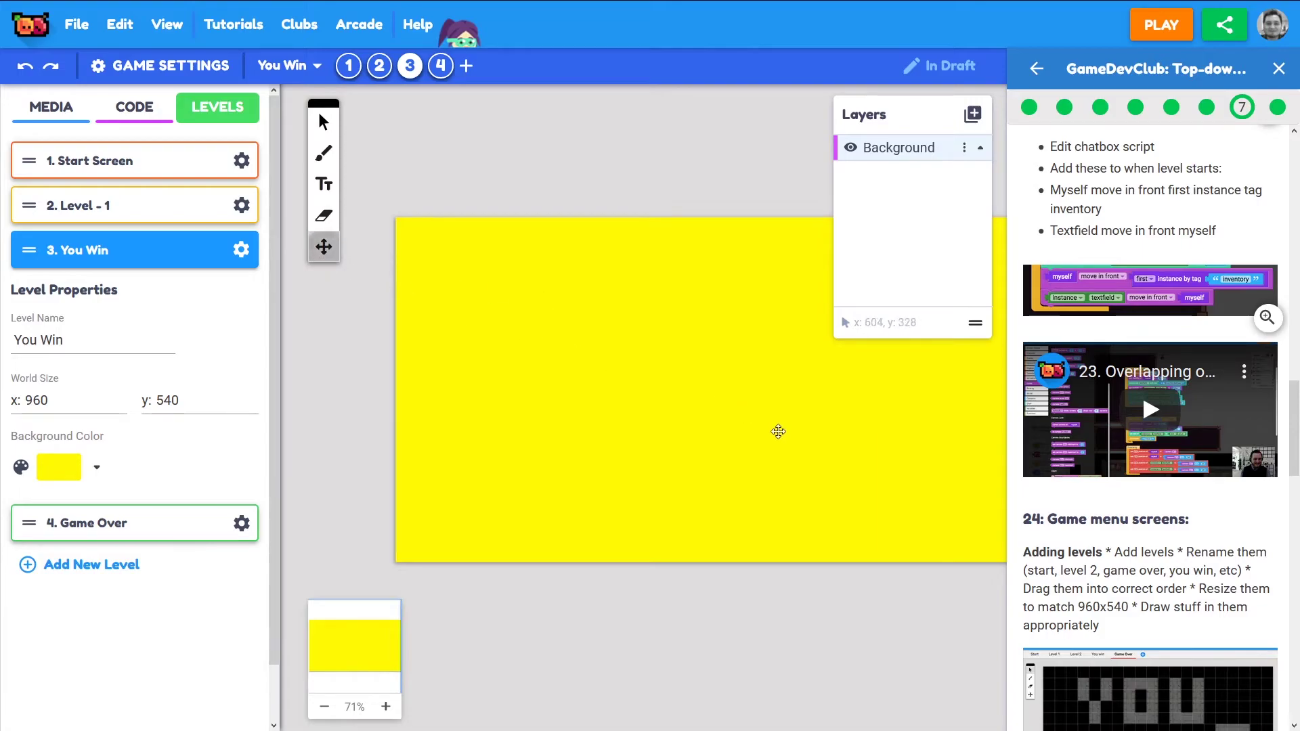
# Step: Add a 'CONGRATULATIONS!' text box on the yellow You Win level
pyautogui.moveTo(778, 430); pyautogui.dragTo(719, 446)
pyautogui.click(324, 184)
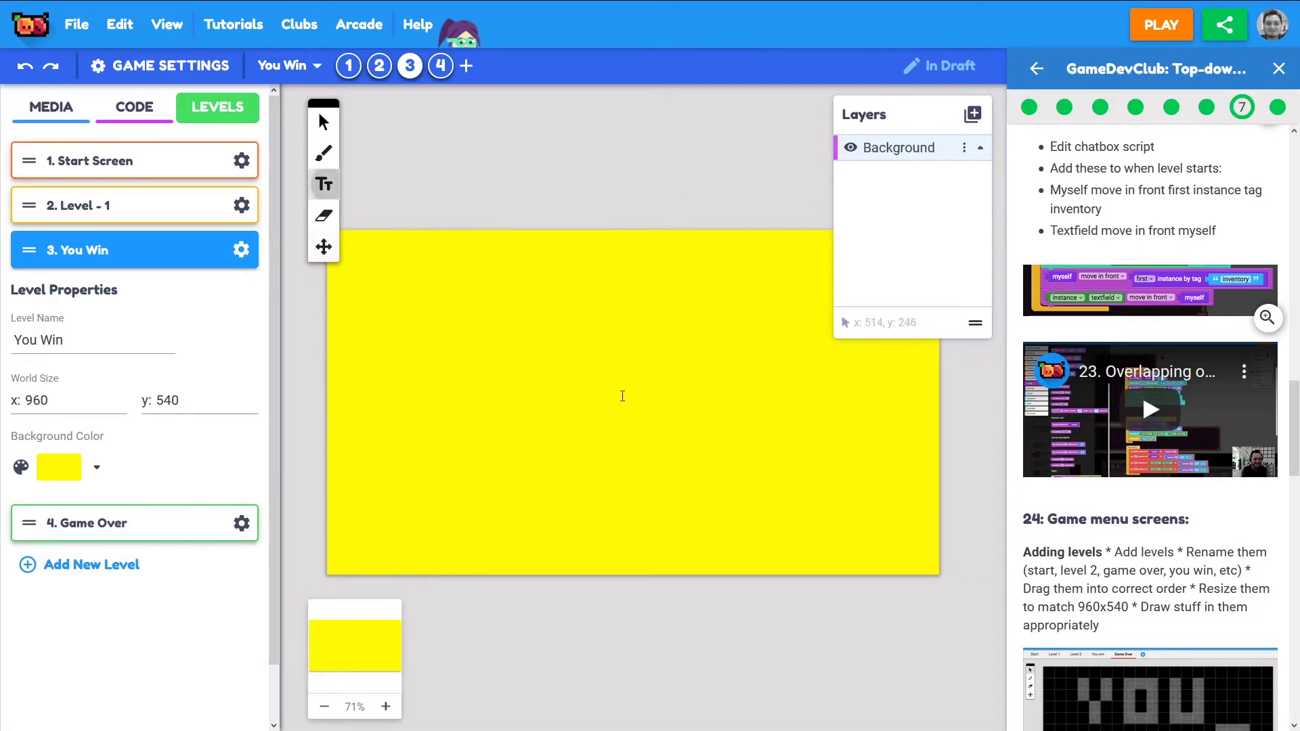
pyautogui.click(504, 360)
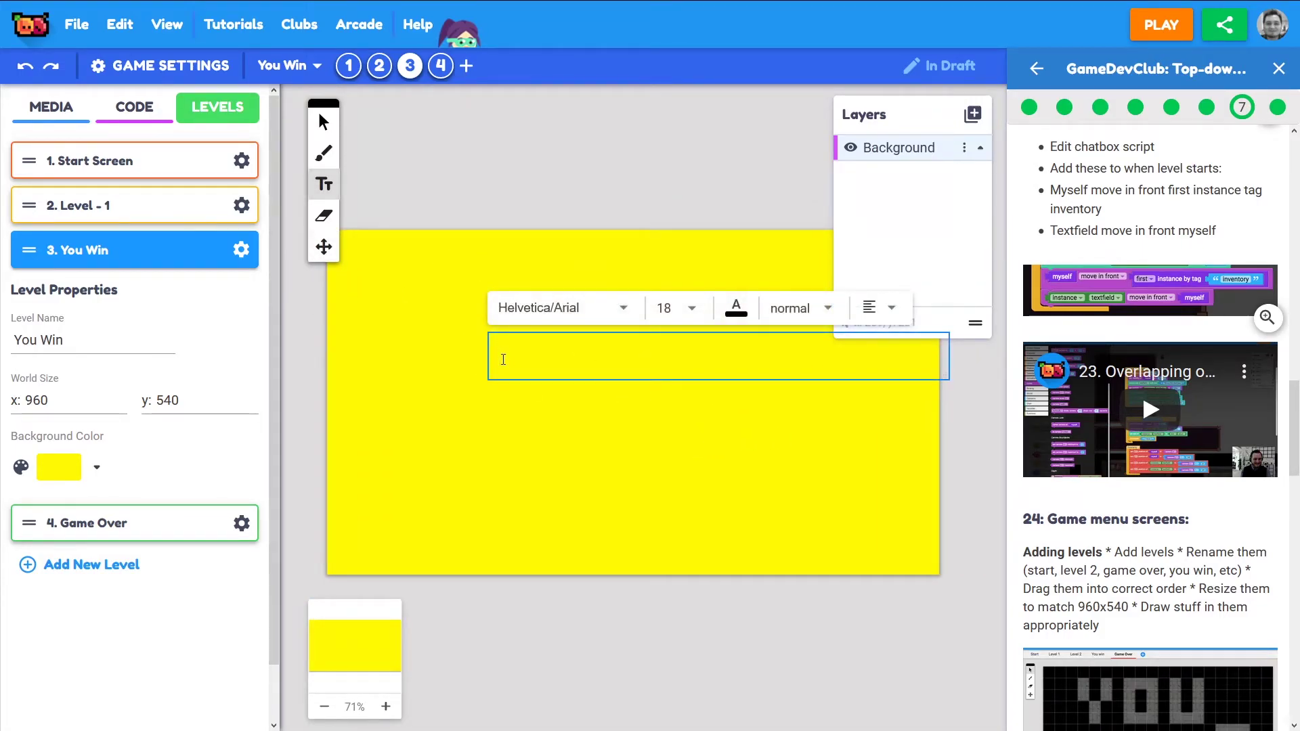
pyautogui.write('CONGRATULATIONS!')
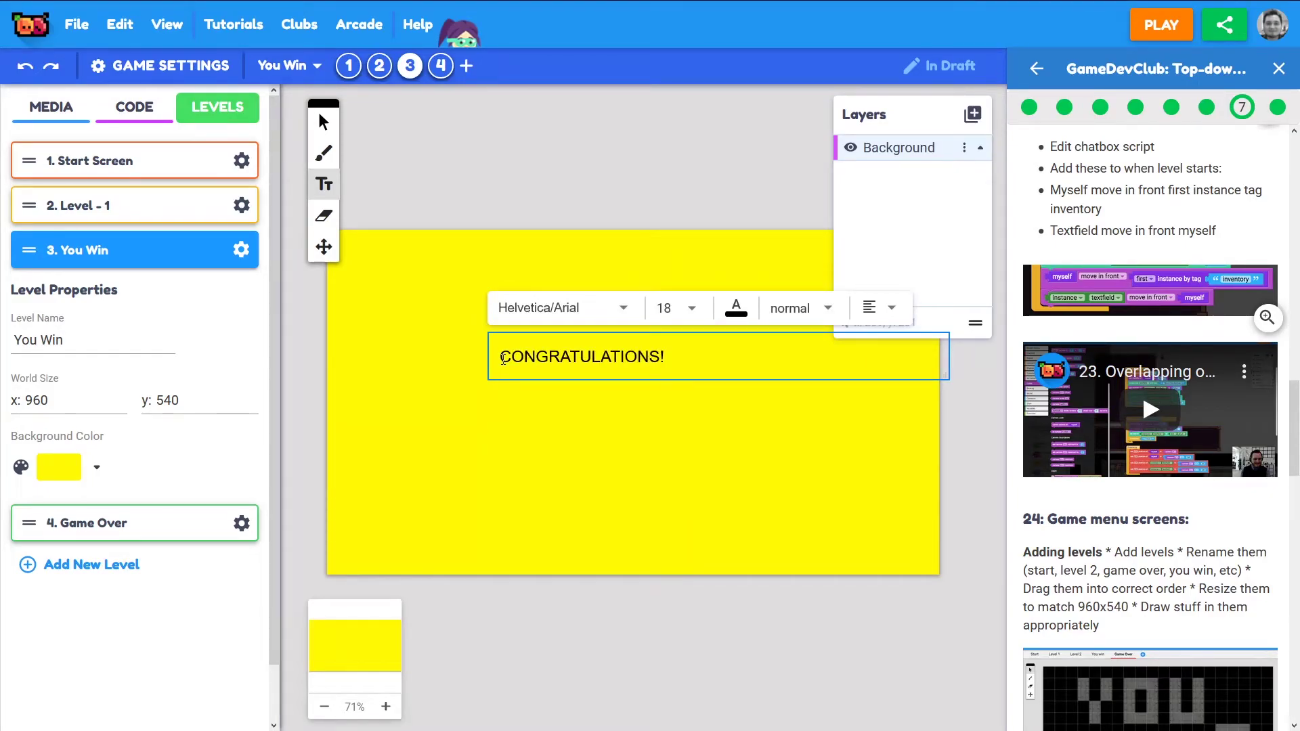
pyautogui.click(323, 124)
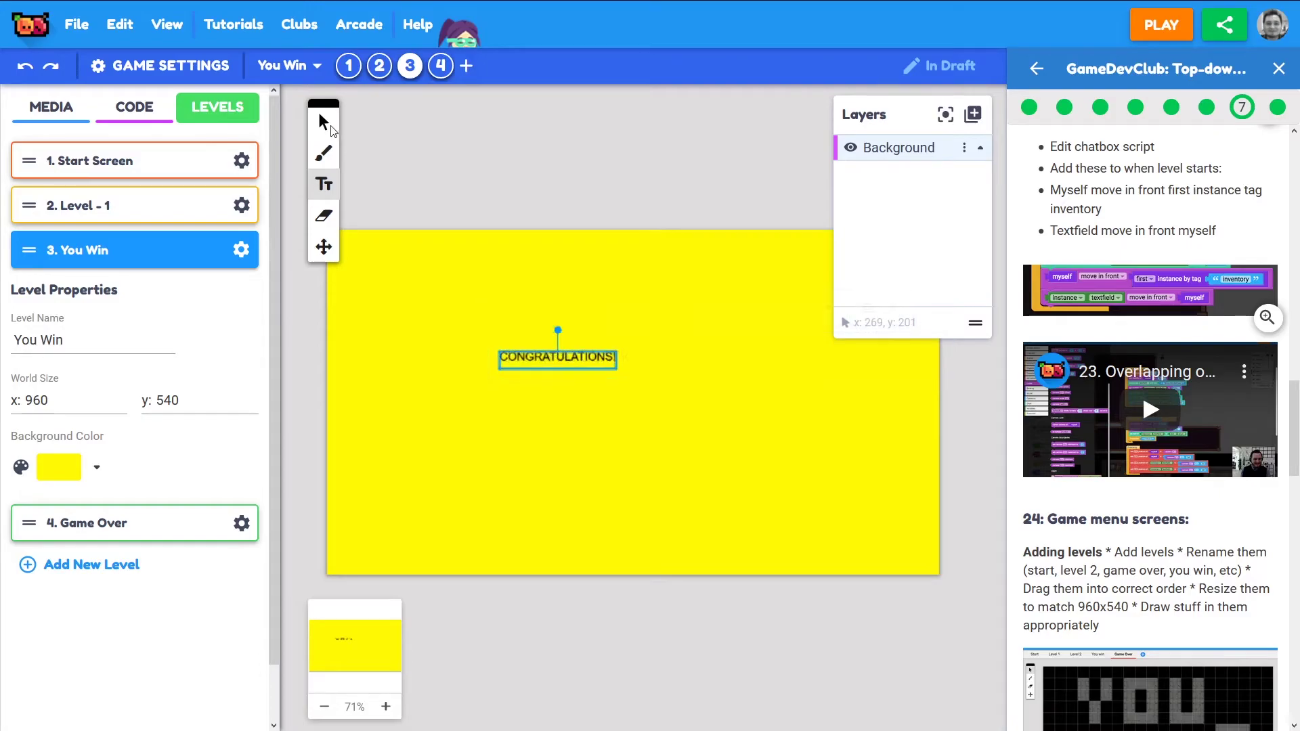
# Step: Make the CONGRATULATIONS! heading bold, purple and Palatino
pyautogui.click(323, 186)
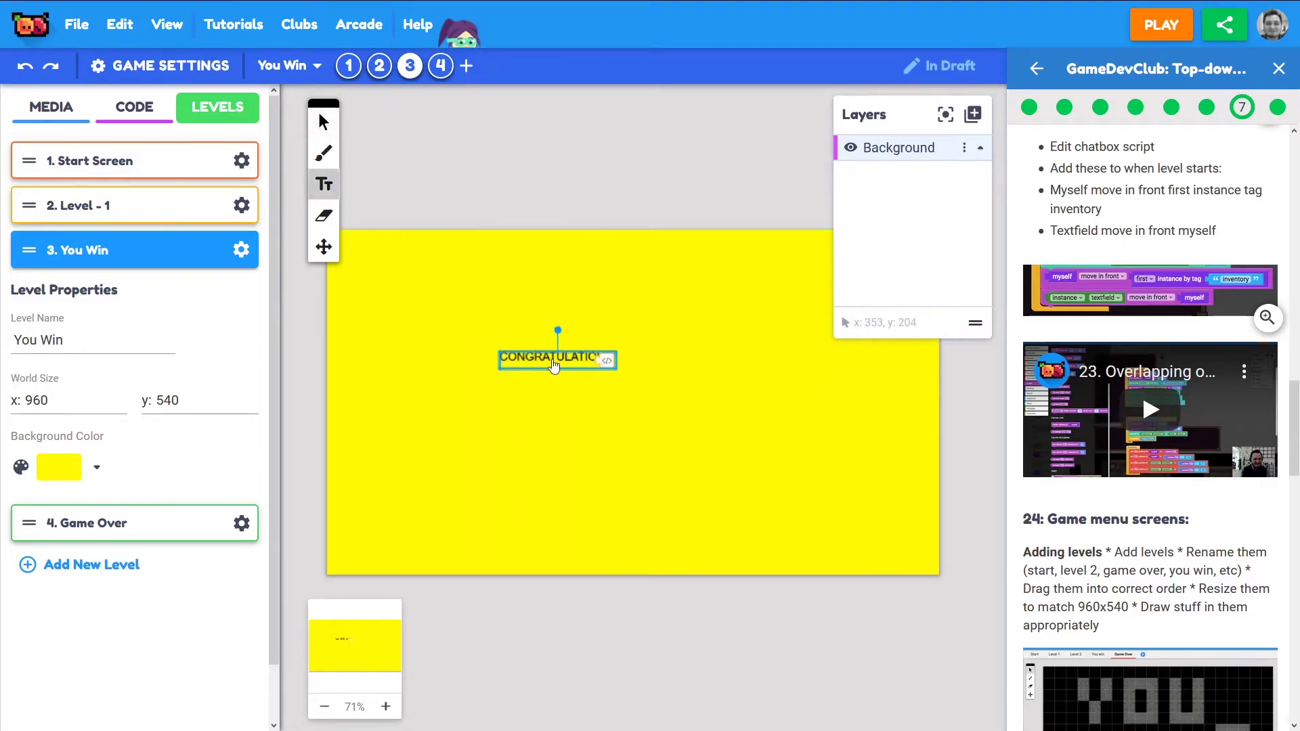
pyautogui.click(691, 310)
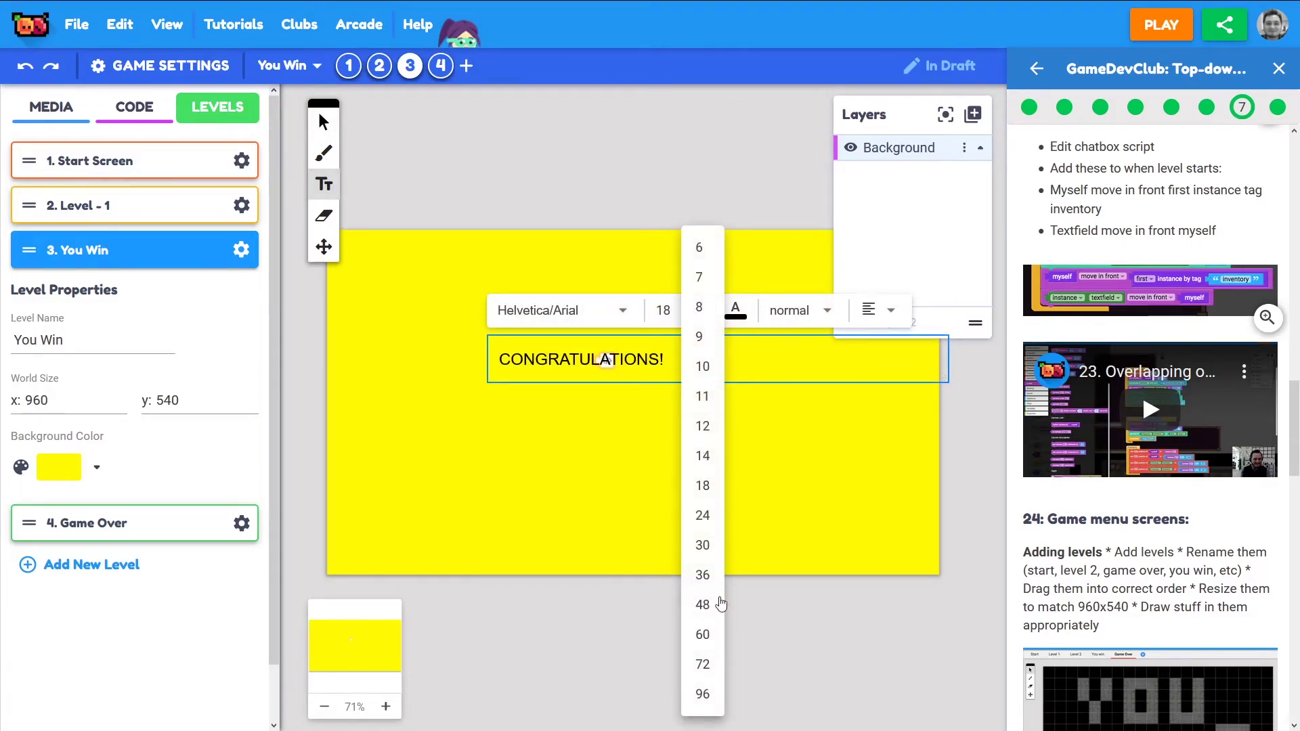
pyautogui.click(702, 661)
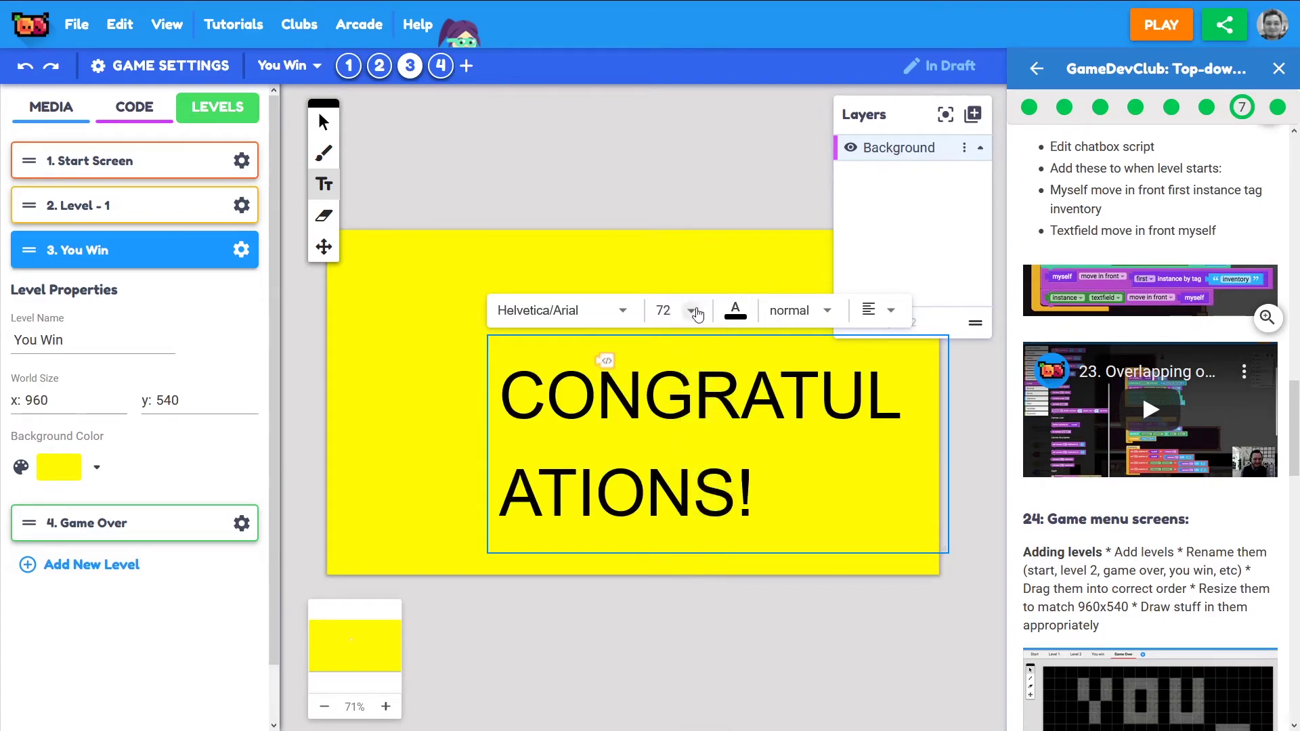
pyautogui.click(827, 313)
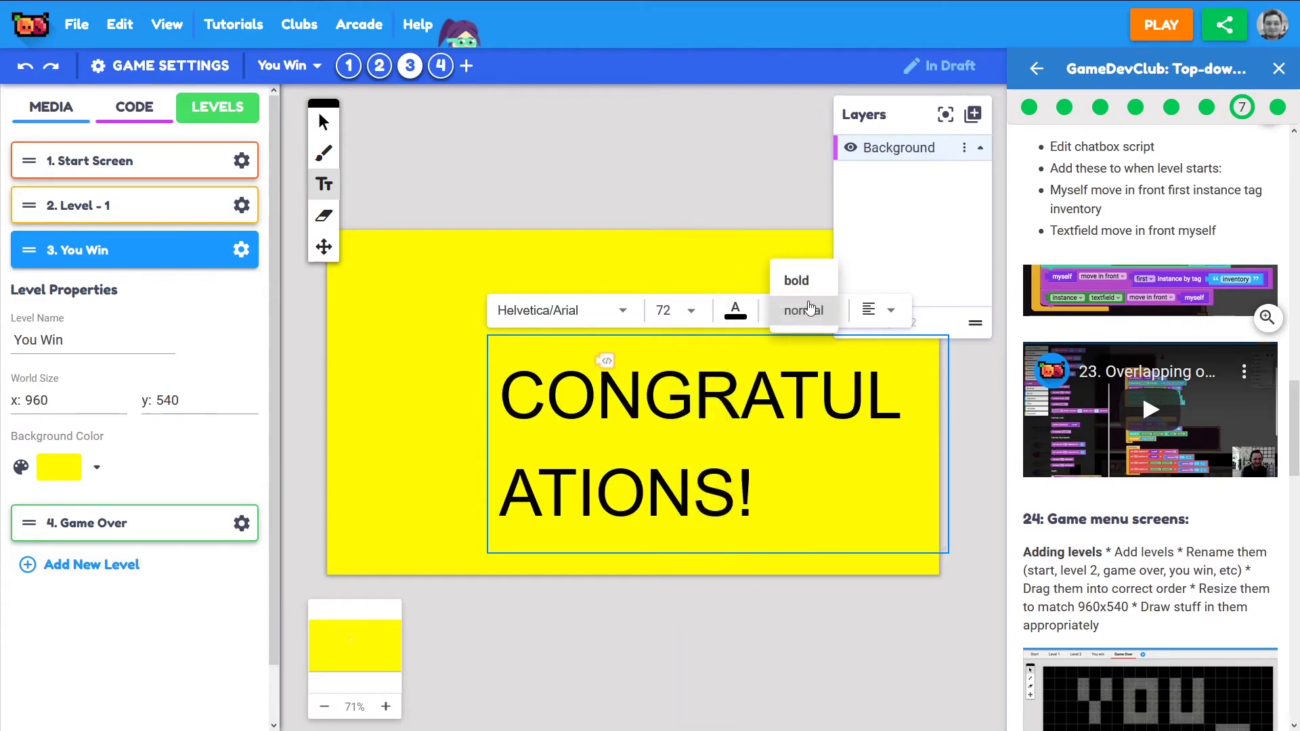
pyautogui.click(789, 279)
pyautogui.click(735, 313)
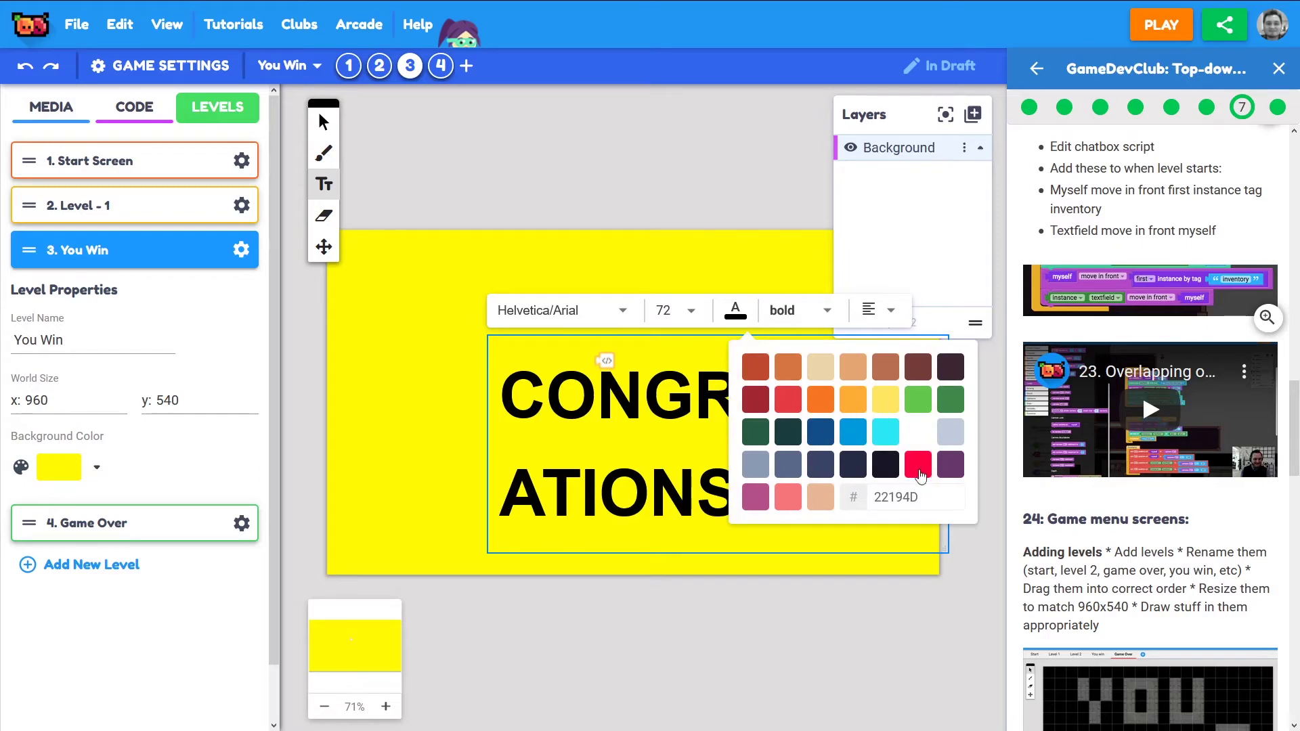
pyautogui.click(919, 466)
pyautogui.click(752, 316)
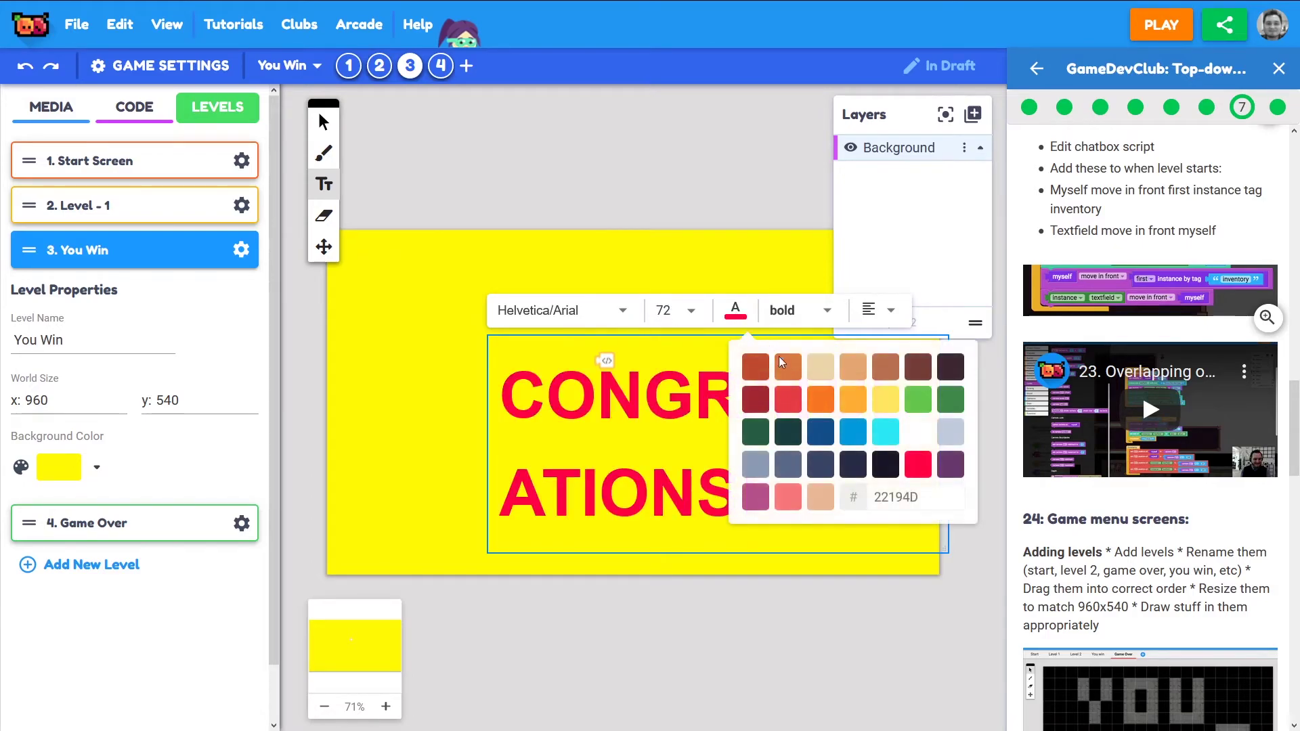
pyautogui.click(951, 464)
pyautogui.click(615, 319)
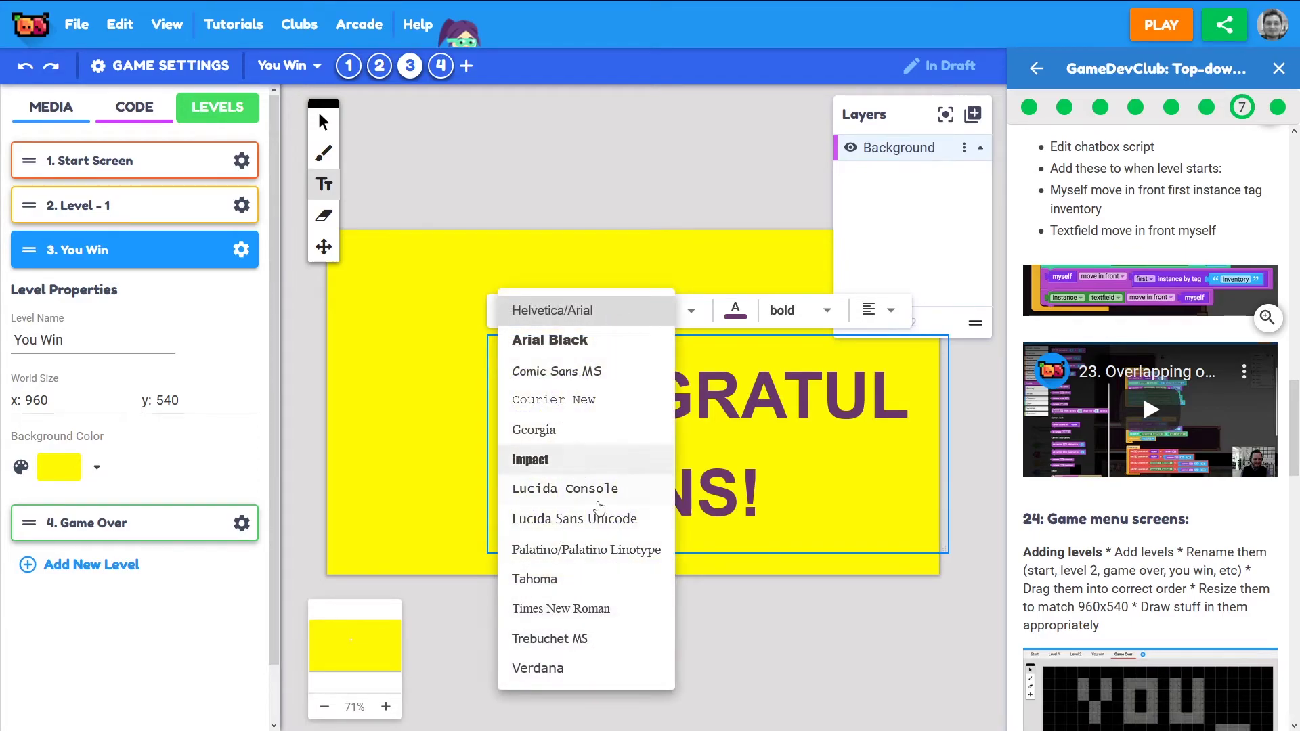
pyautogui.click(598, 550)
# Step: Widen the heading's text box so it fits on one line, and move it left and up
pyautogui.click(324, 122)
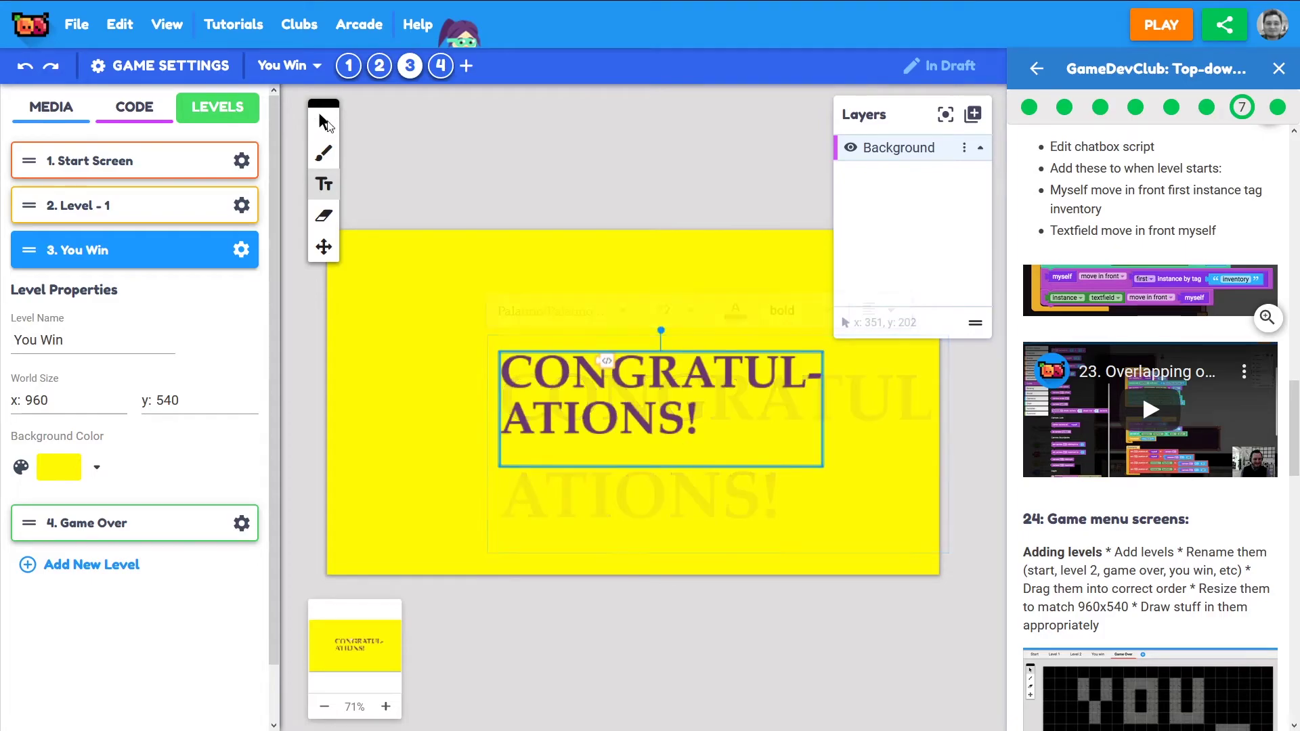
pyautogui.click(324, 184)
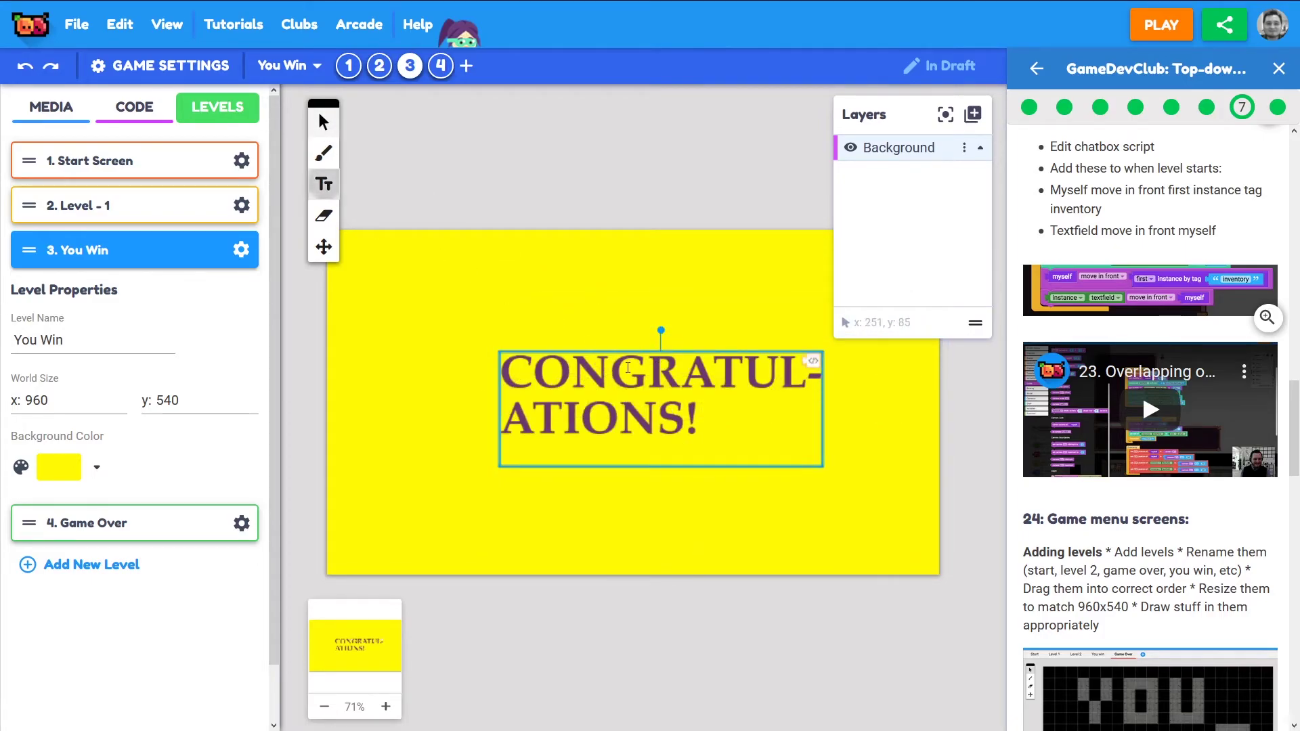
pyautogui.moveTo(945, 540); pyautogui.dragTo(1112, 523)
pyautogui.click(324, 122)
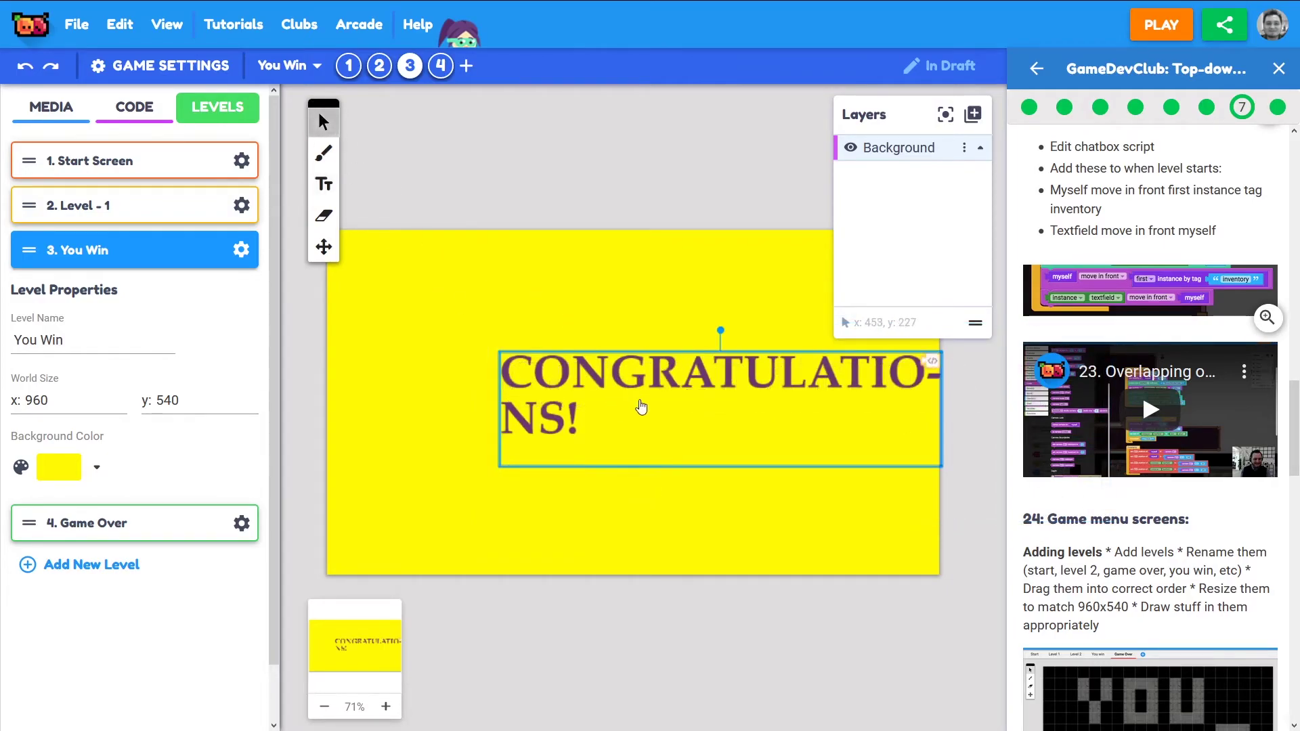
pyautogui.moveTo(642, 406); pyautogui.dragTo(531, 392)
# Step: Set the heading size to 60 and place it at the top centre
pyautogui.click(323, 184)
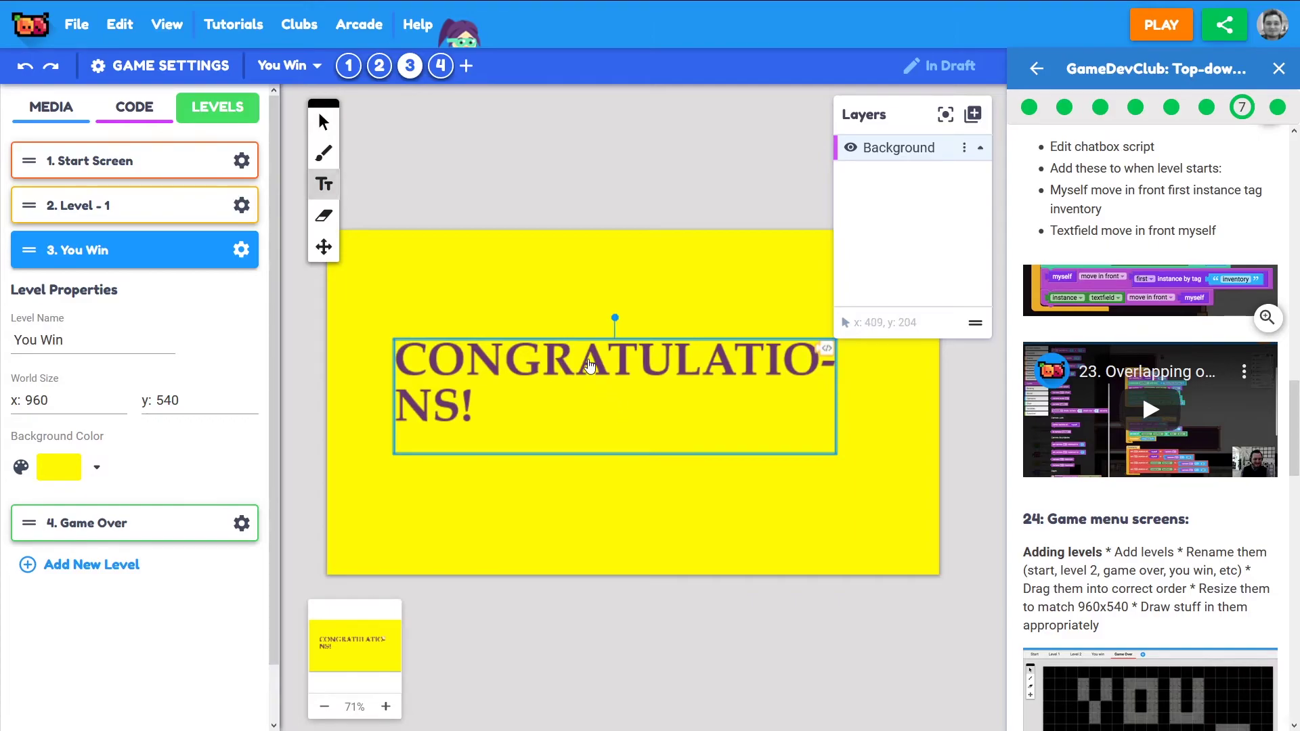
pyautogui.click(745, 334)
pyautogui.click(586, 287)
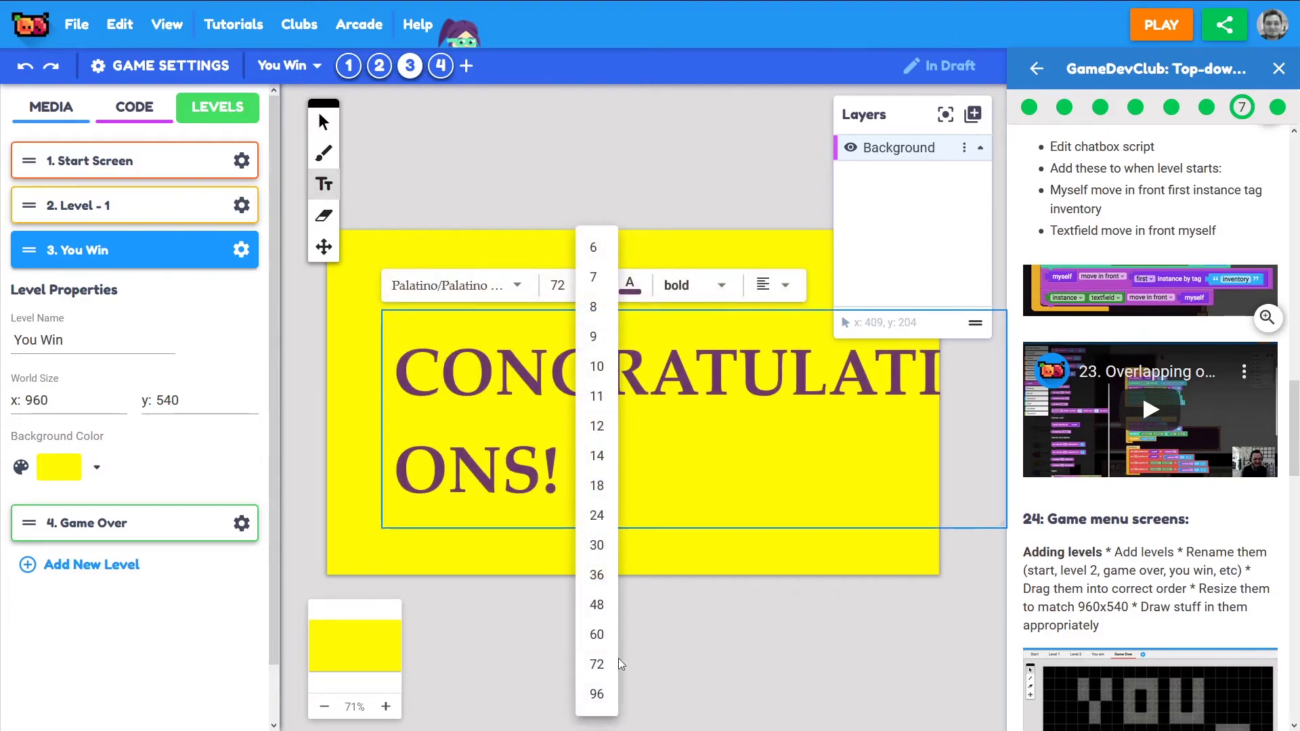
pyautogui.click(603, 633)
pyautogui.click(324, 121)
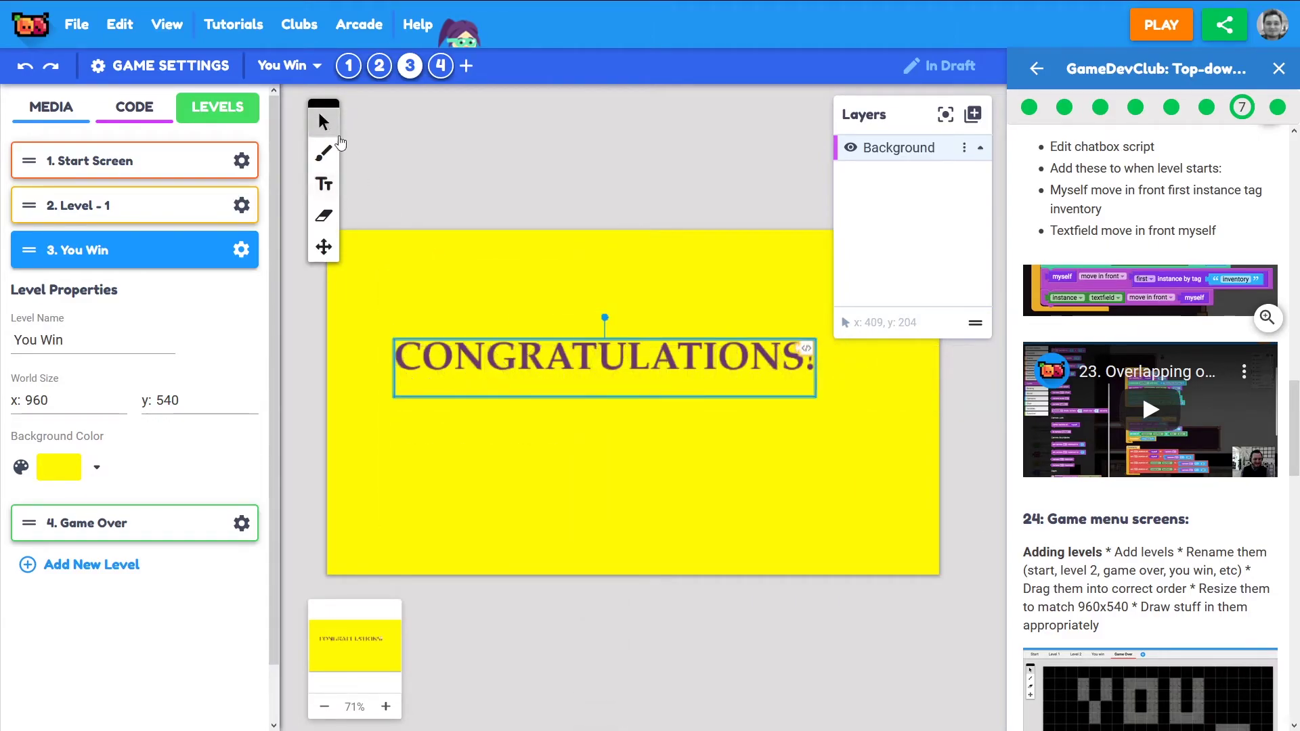
pyautogui.moveTo(582, 352)
pyautogui.mouseDown()
pyautogui.moveTo(604, 339)
pyautogui.moveTo(608, 352)
pyautogui.mouseUp()
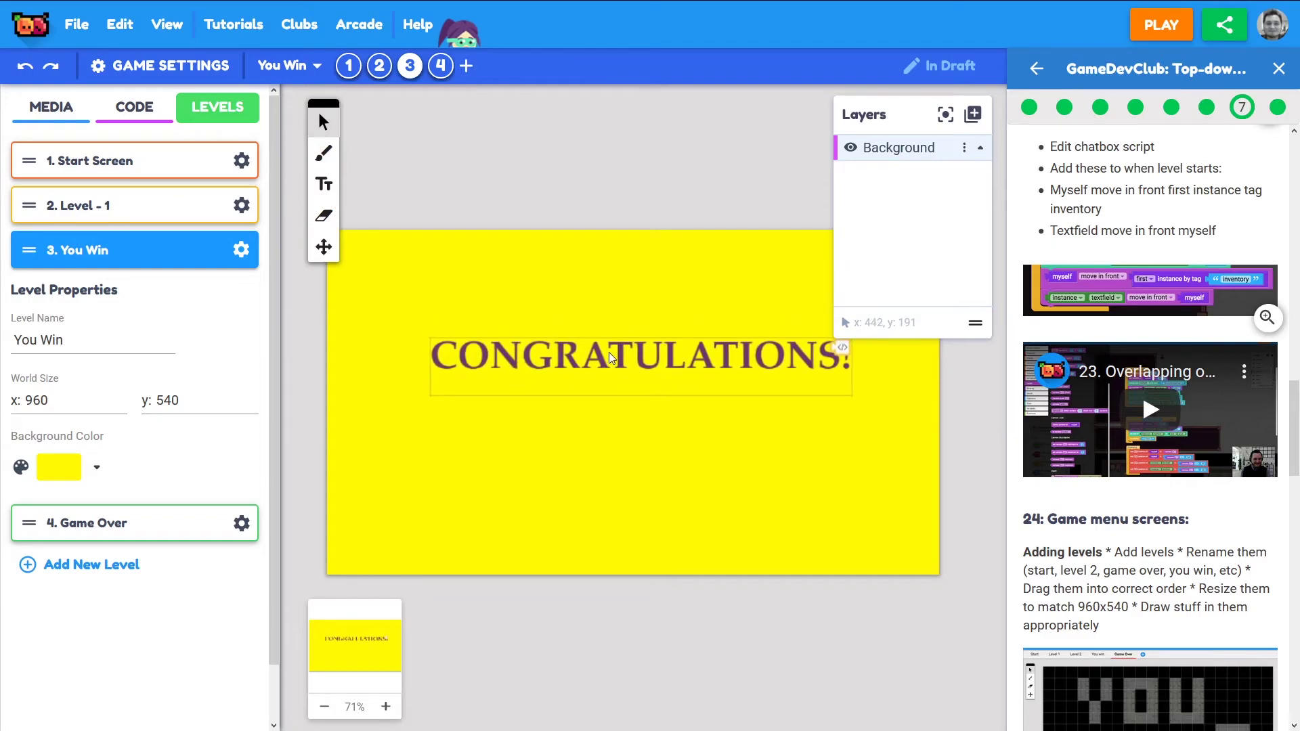
pyautogui.click(349, 194)
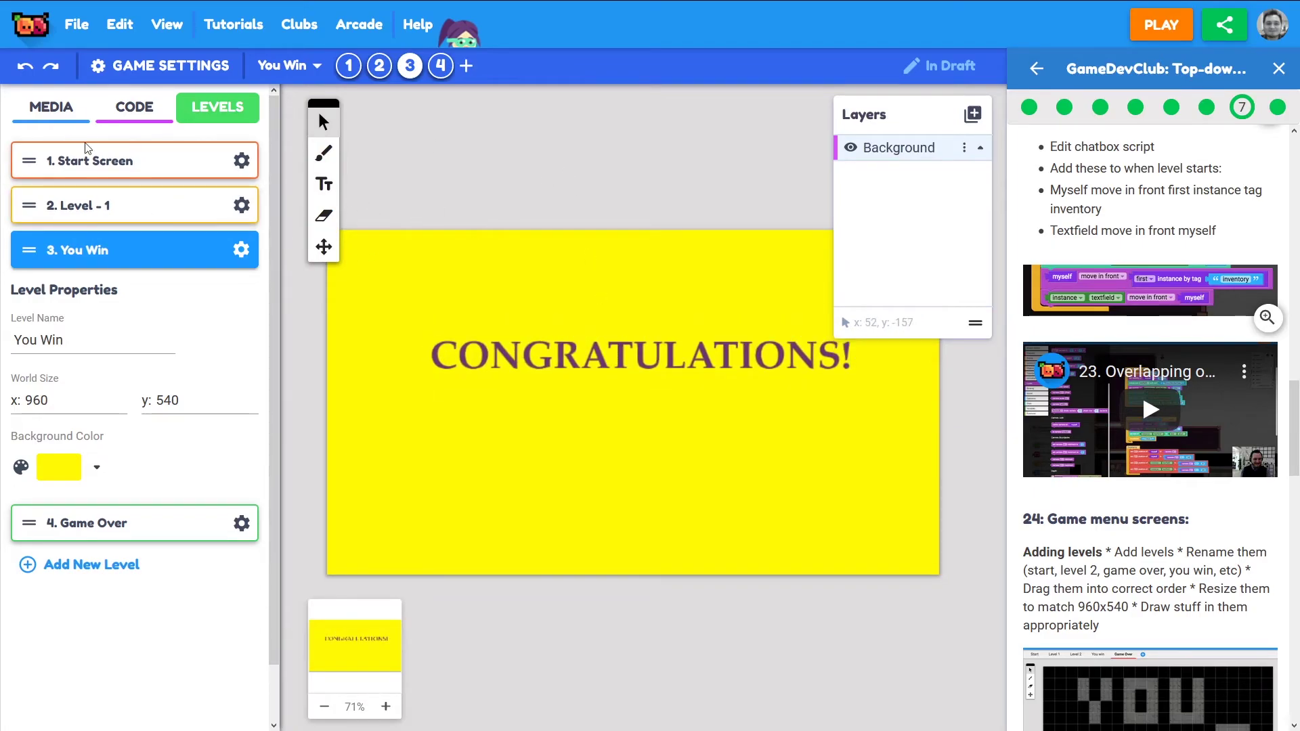
# Step: Paint a wide dark interface bar below the CONGRATULATIONS! heading
pyautogui.click(54, 107)
pyautogui.scroll(-15, 140, 272)
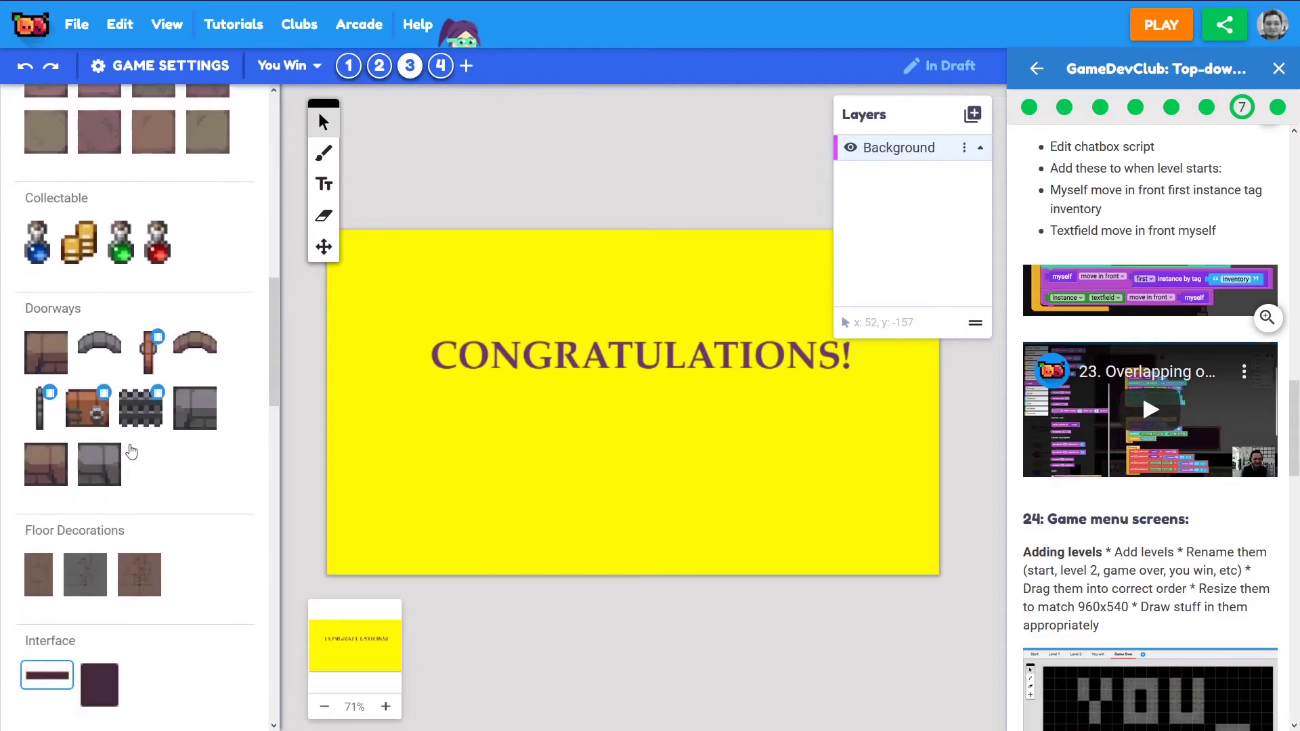
pyautogui.click(47, 450)
pyautogui.moveTo(331, 440); pyautogui.dragTo(632, 465)
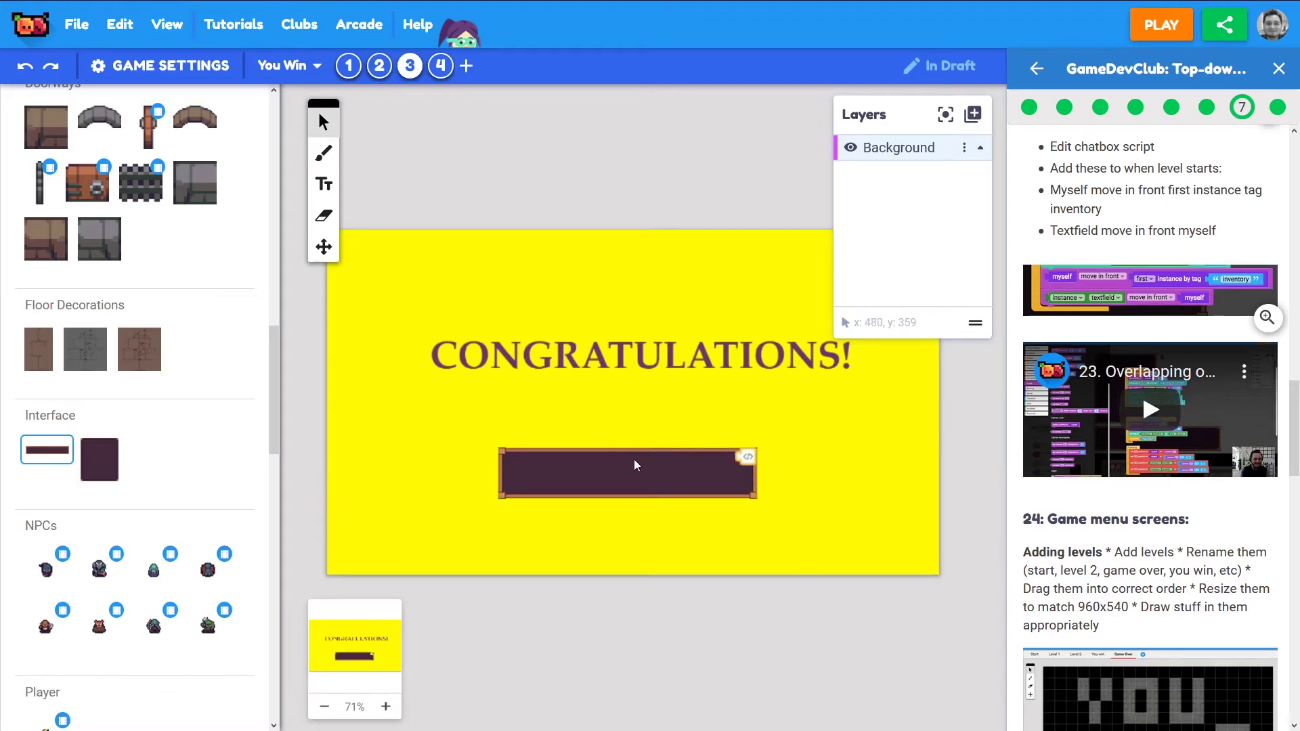
# Step: Label the bar 'PLAY AGAIN?' in bold yellow Palatino at size 30
pyautogui.click(316, 182)
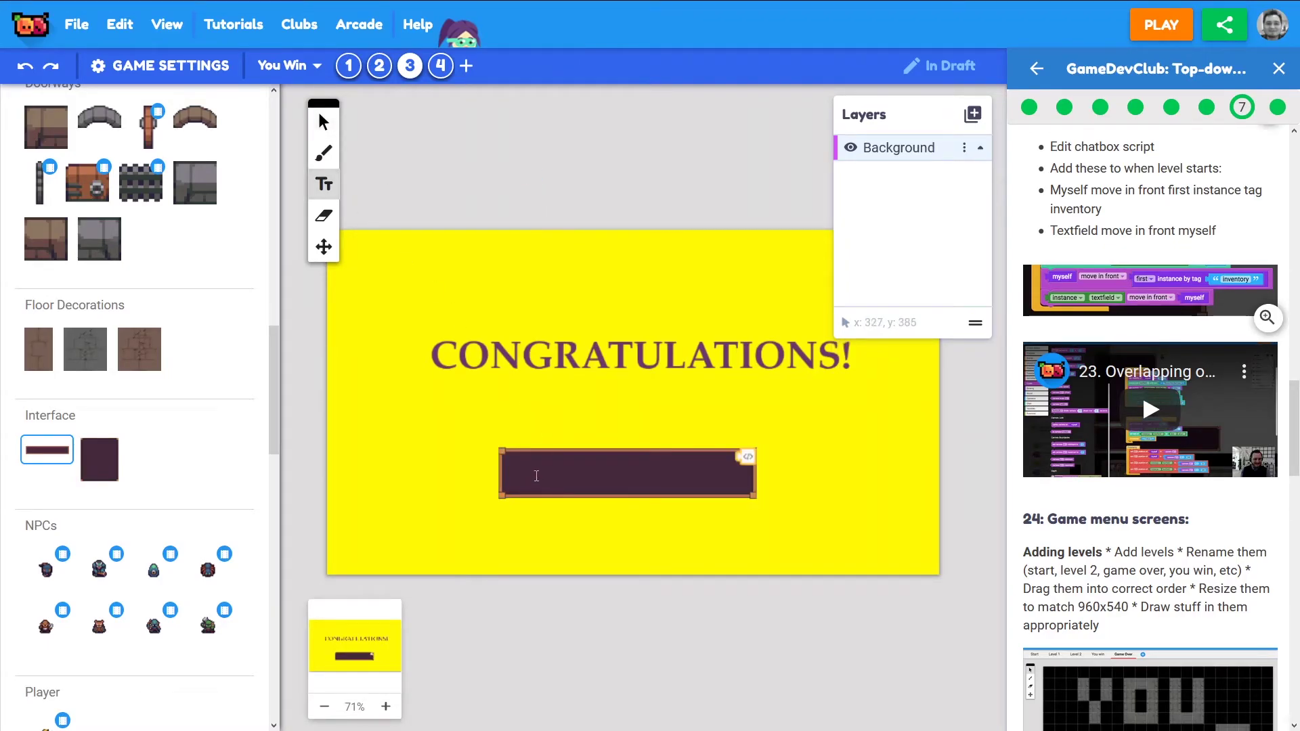
pyautogui.click(540, 476)
pyautogui.write('PLAY AGAIN?')
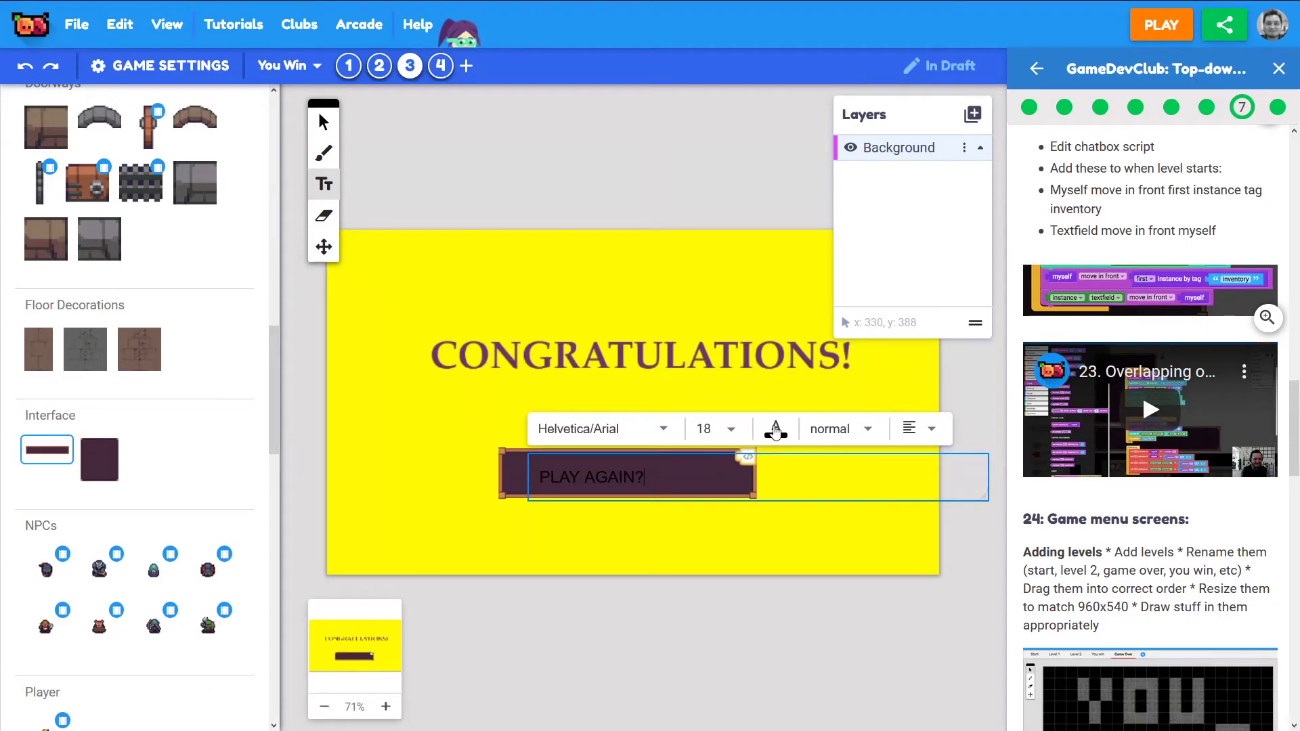
pyautogui.click(776, 432)
pyautogui.click(932, 527)
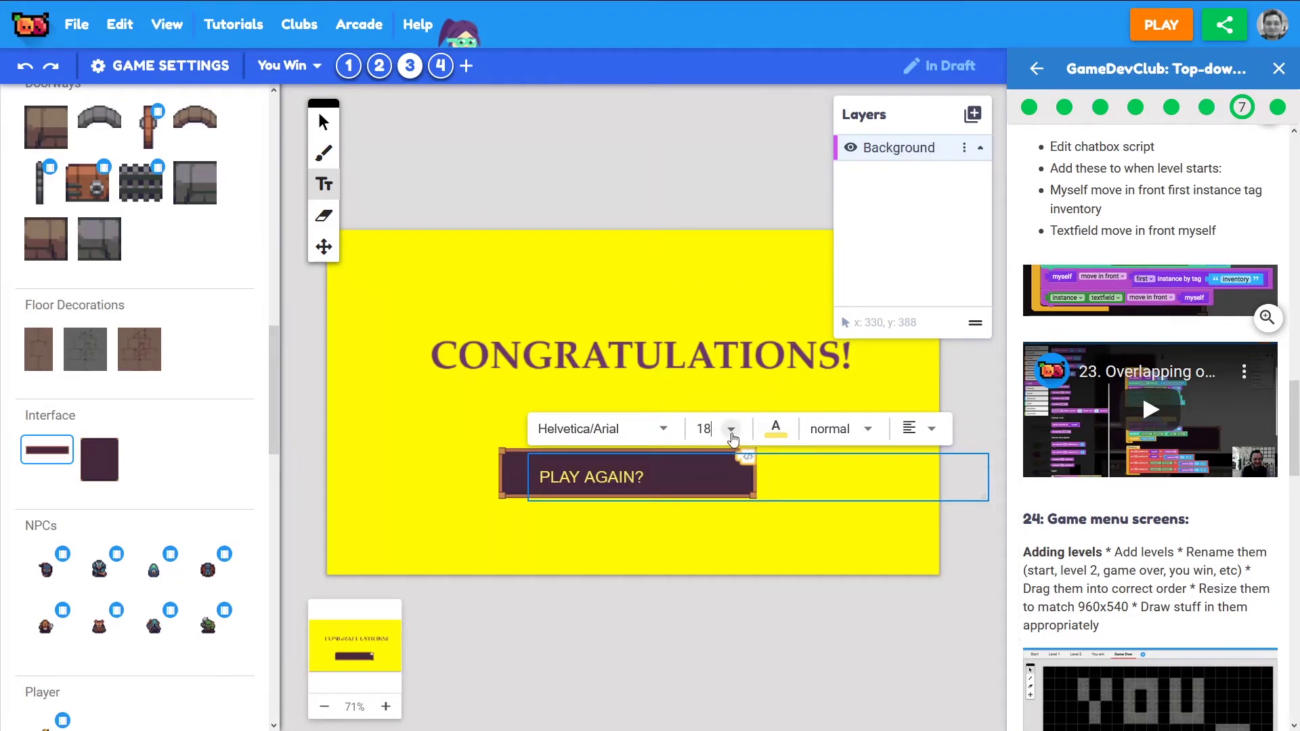
pyautogui.click(731, 431)
pyautogui.click(743, 545)
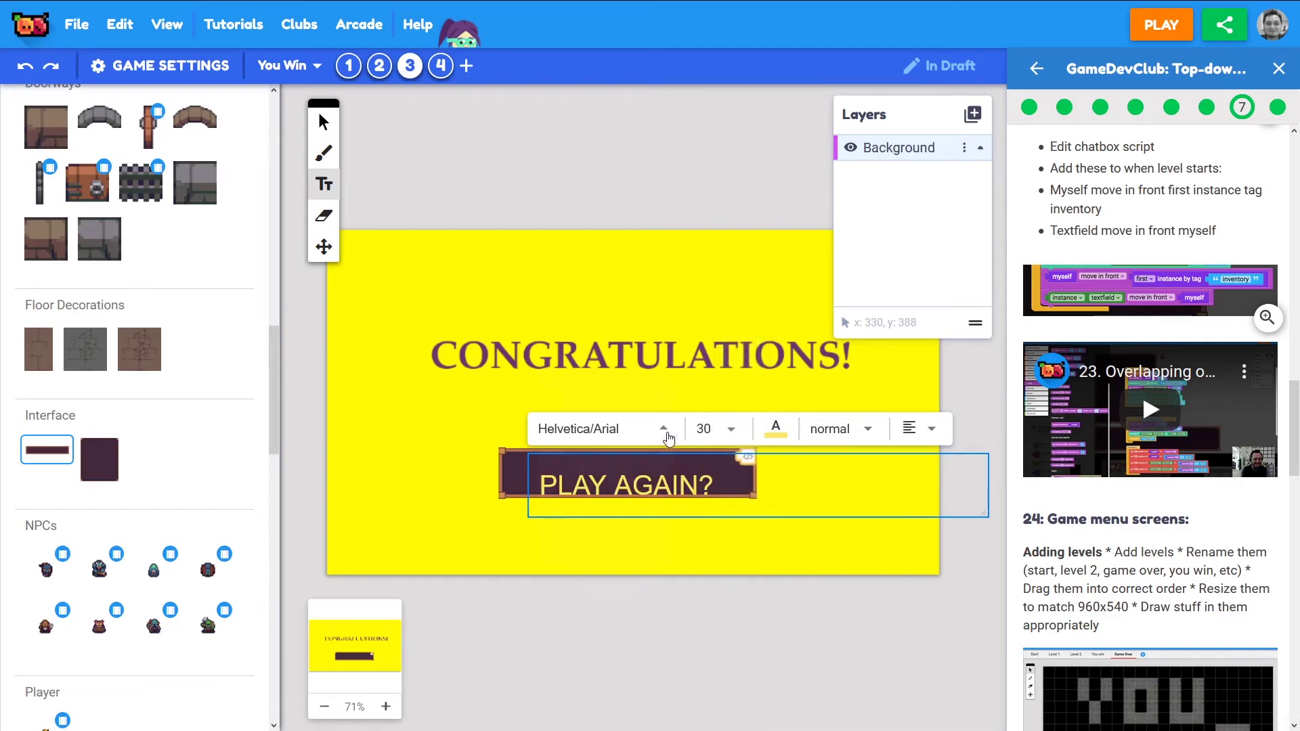
pyautogui.click(663, 430)
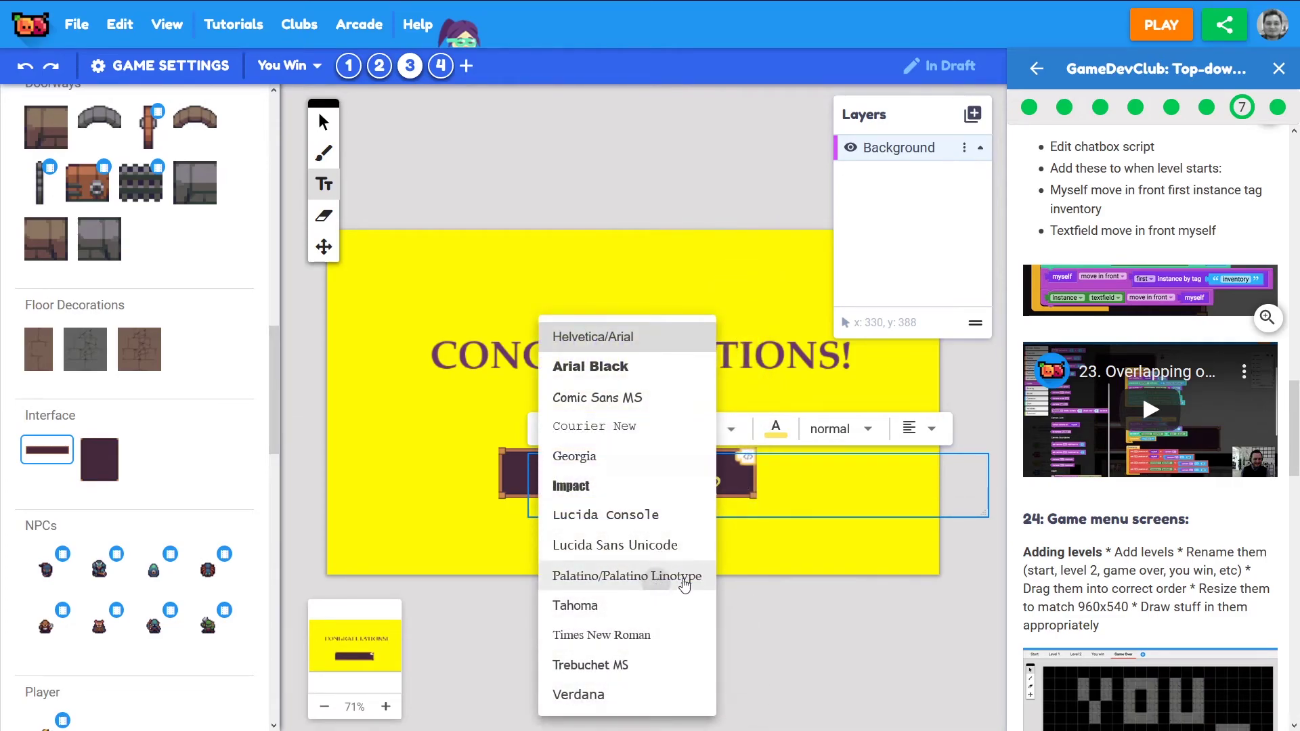
pyautogui.click(656, 575)
pyautogui.click(839, 430)
pyautogui.click(838, 399)
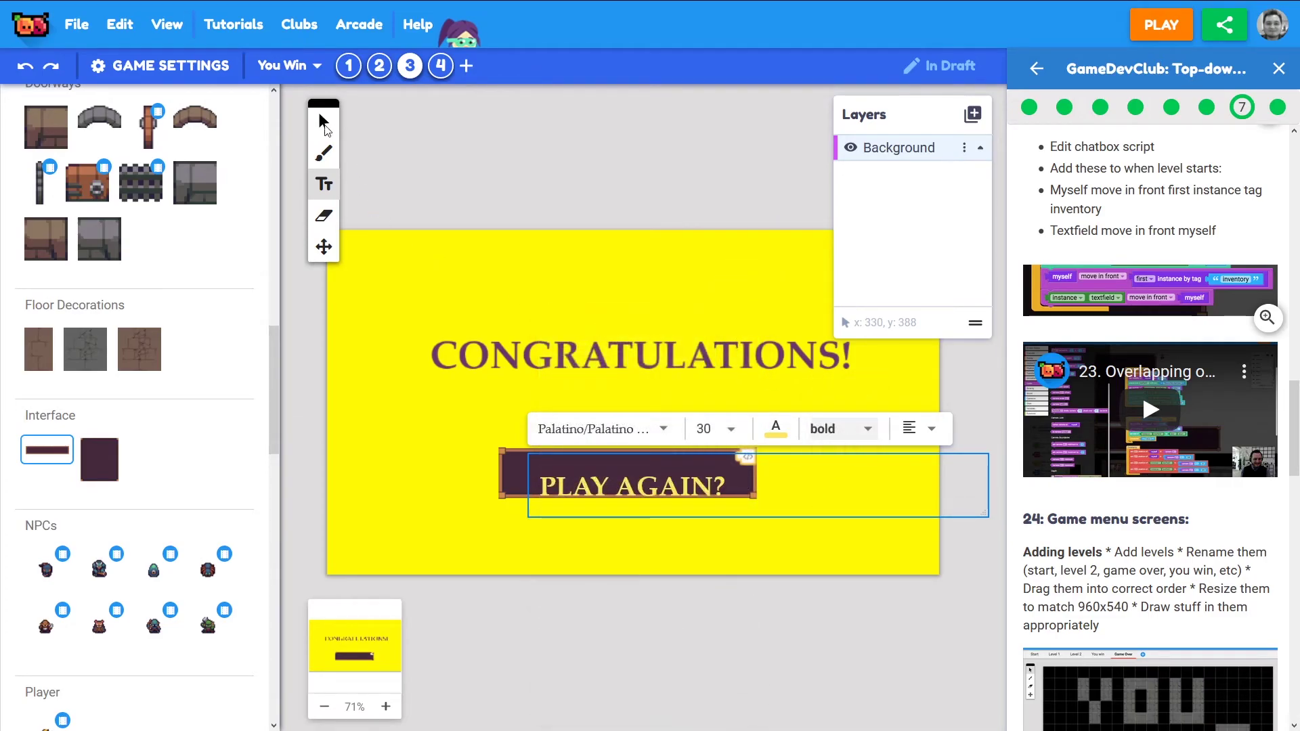
# Step: Centre the PLAY AGAIN? label on the bar and check the bar's object options
pyautogui.click(617, 486)
pyautogui.moveTo(618, 486); pyautogui.dragTo(639, 478)
pyautogui.click(350, 257)
pyautogui.click(323, 247)
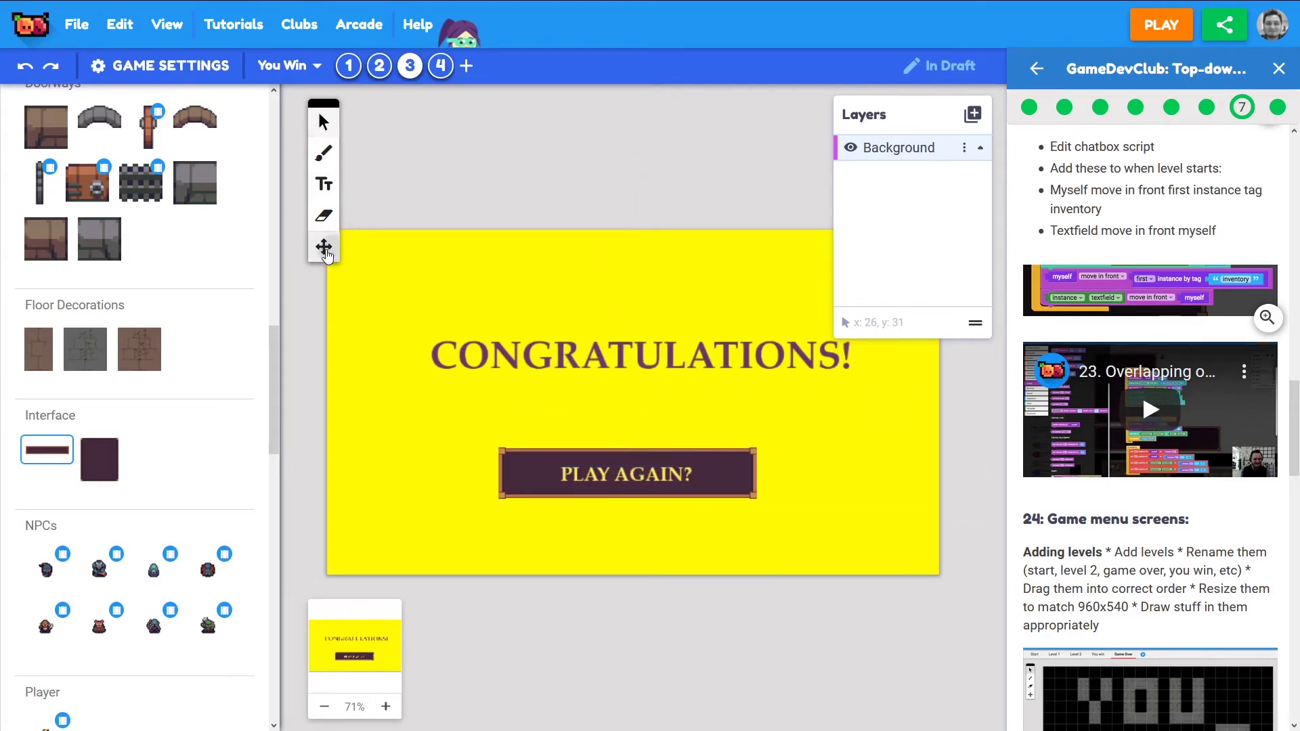
pyautogui.moveTo(665, 265)
pyautogui.mouseDown()
pyautogui.moveTo(627, 327)
pyautogui.moveTo(657, 282)
pyautogui.mouseUp()
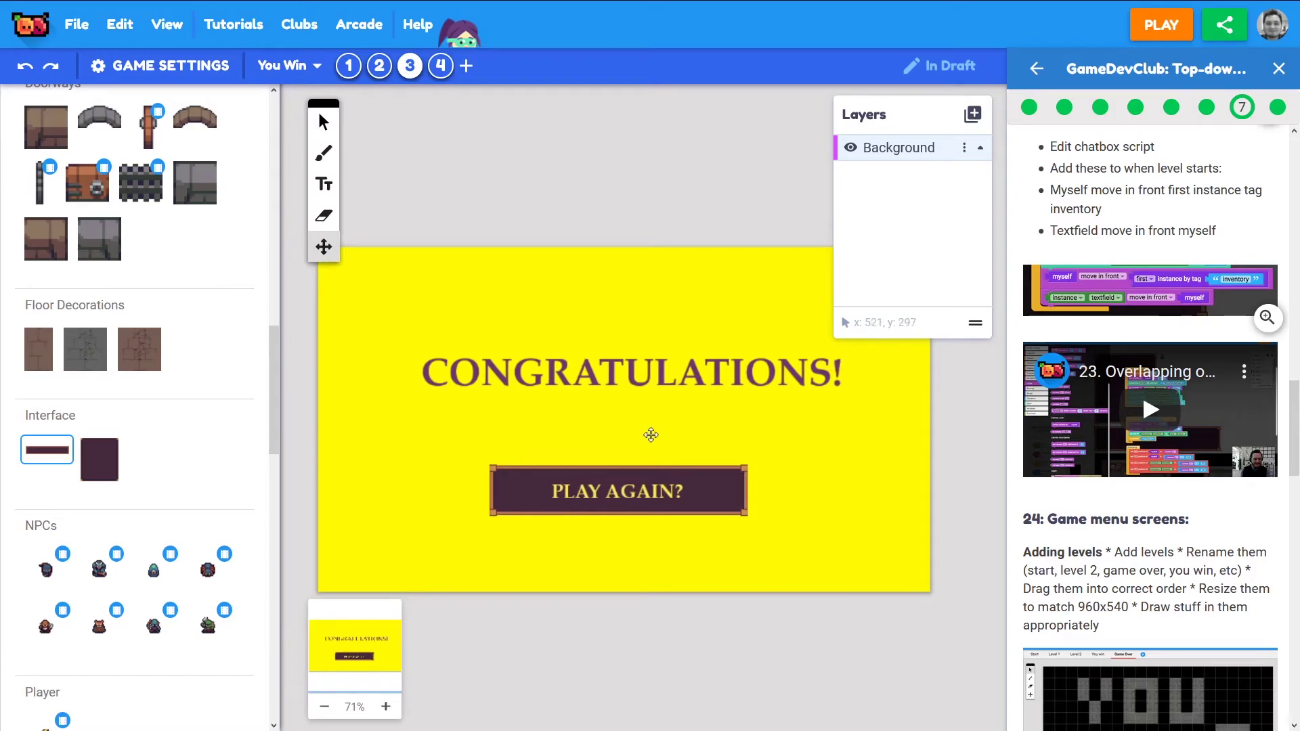
pyautogui.rightClick(702, 500)
pyautogui.moveTo(774, 530)
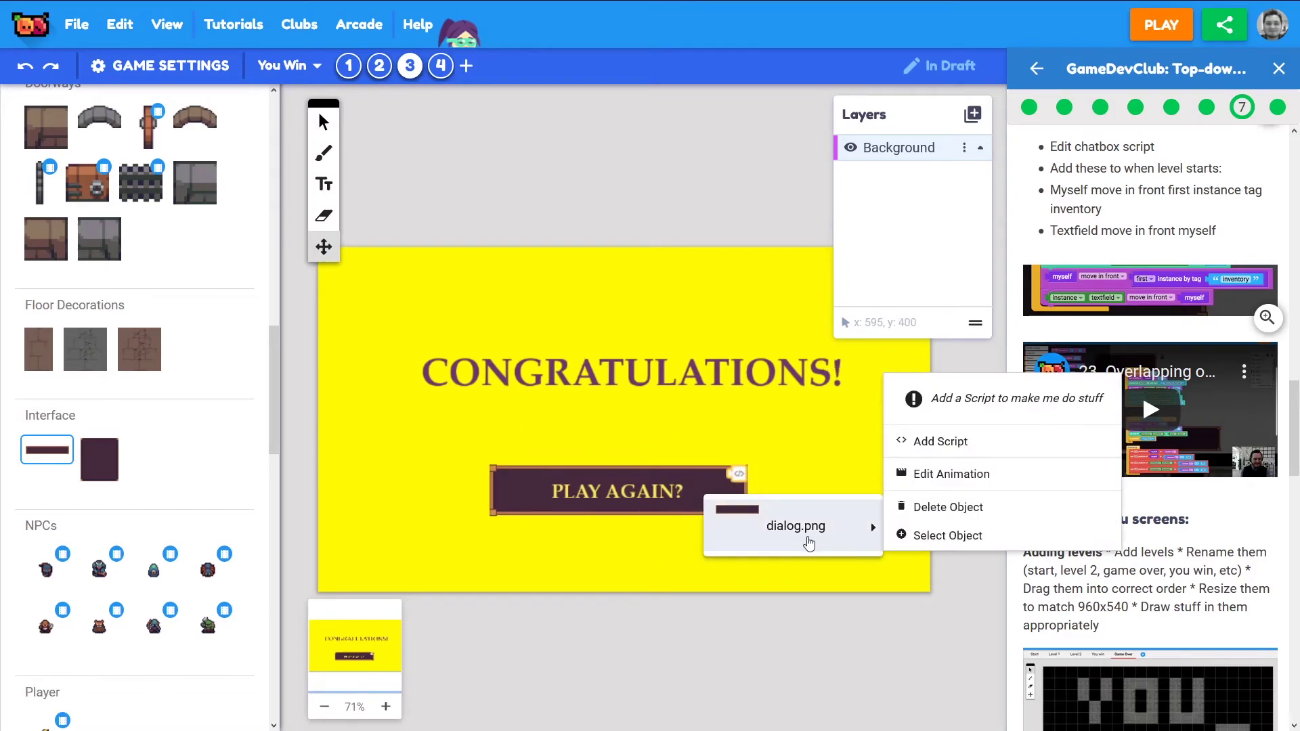
pyautogui.click(619, 263)
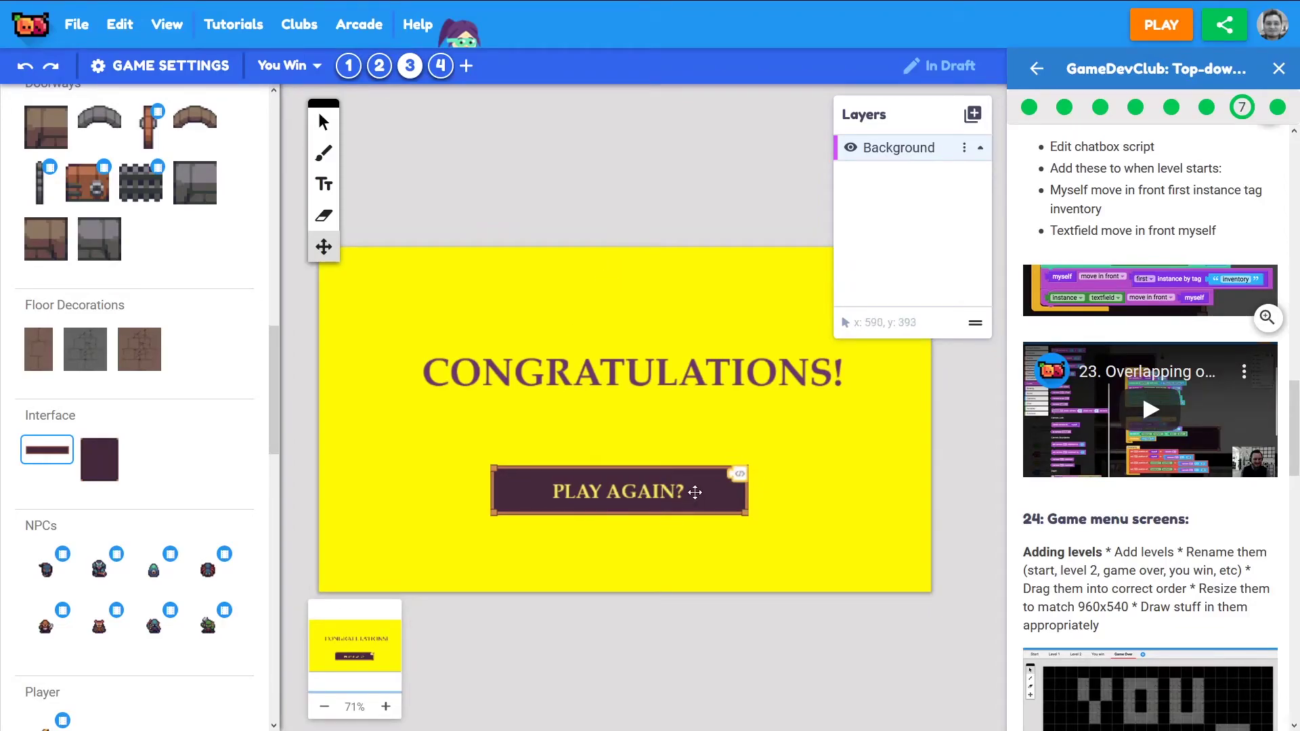
# Step: Pick the Replay button script from the Tutorial Example pack in the CODE library
pyautogui.scroll(10, 237, 346)
pyautogui.scroll(3, 233, 336)
pyautogui.click(135, 108)
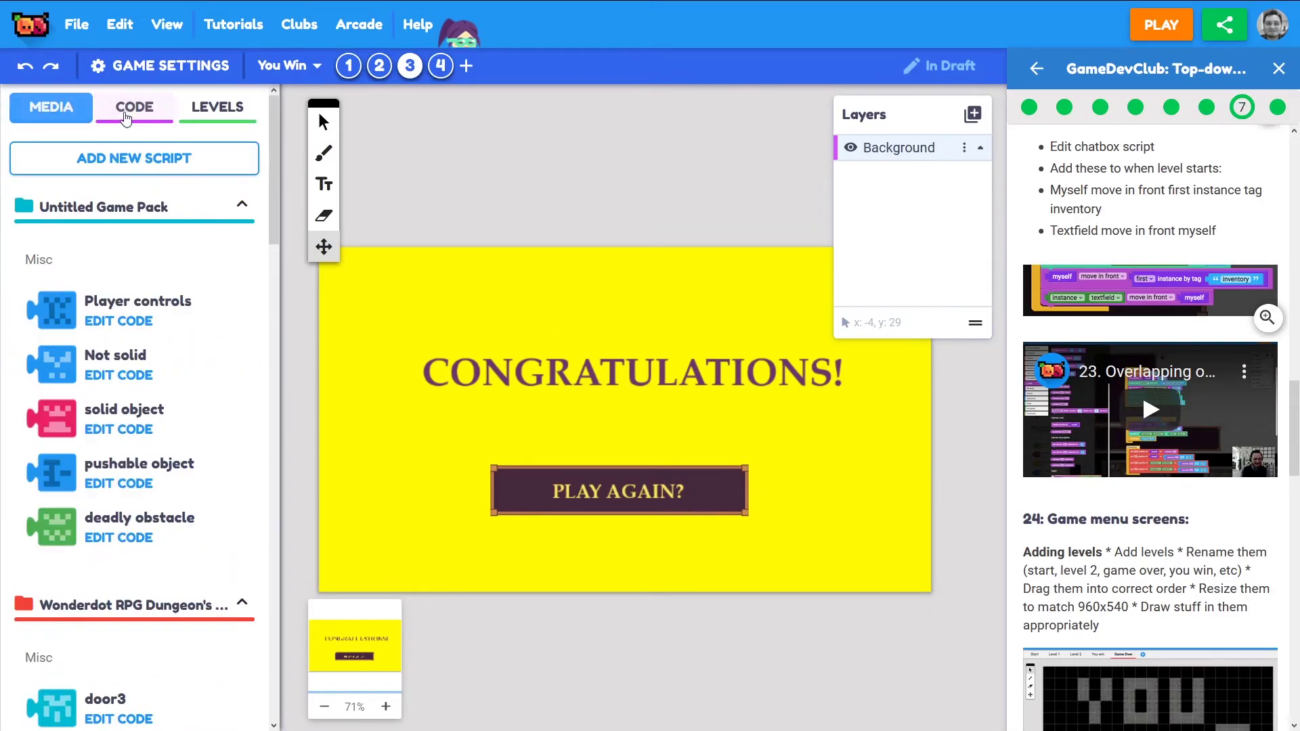
pyautogui.scroll(-20, 138, 319)
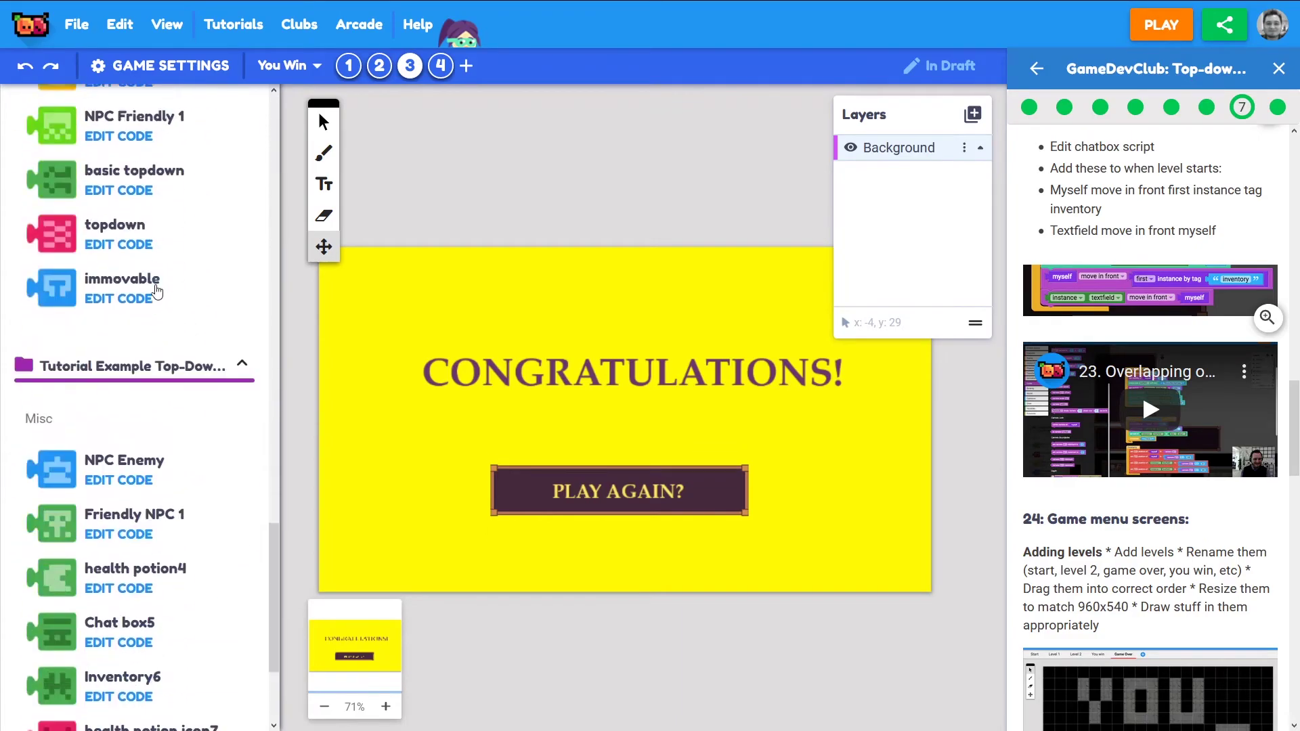
pyautogui.click(82, 697)
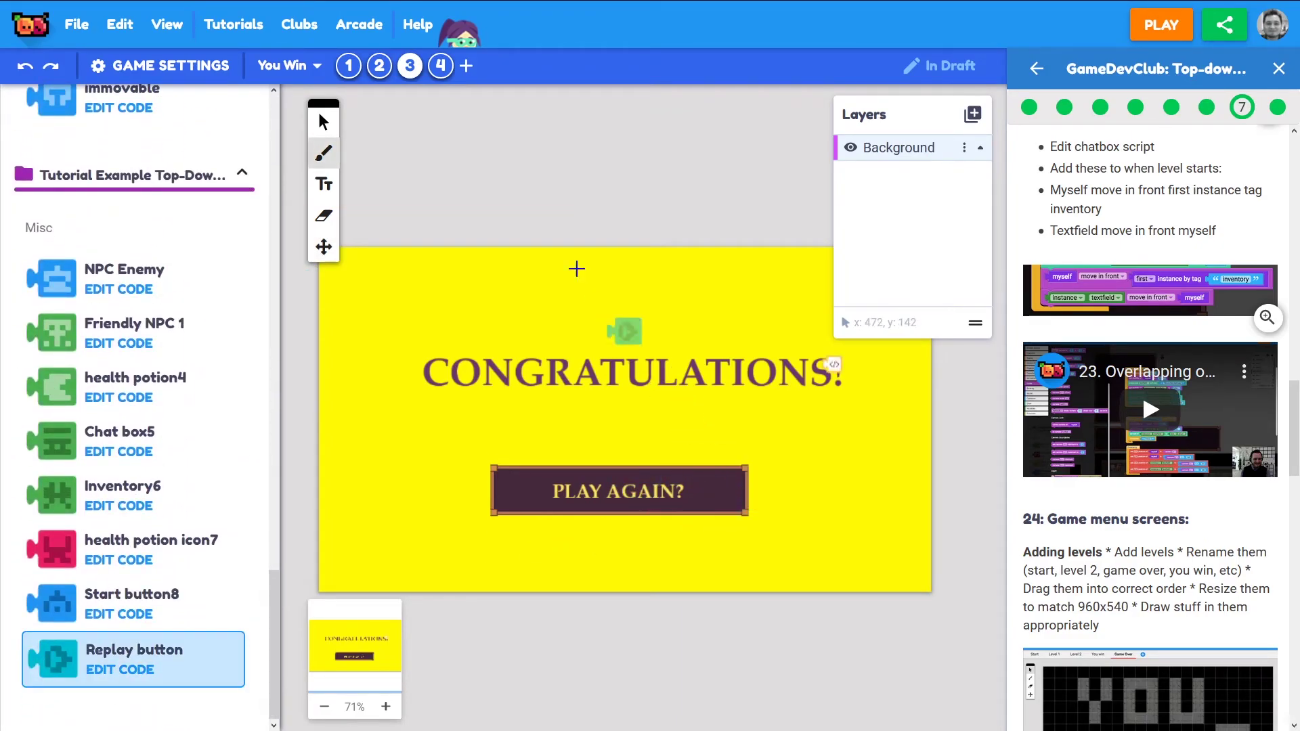
# Step: Cycle through the Start Screen, You Win and Game Over levels, then open Level 1
pyautogui.click(349, 70)
pyautogui.click(408, 68)
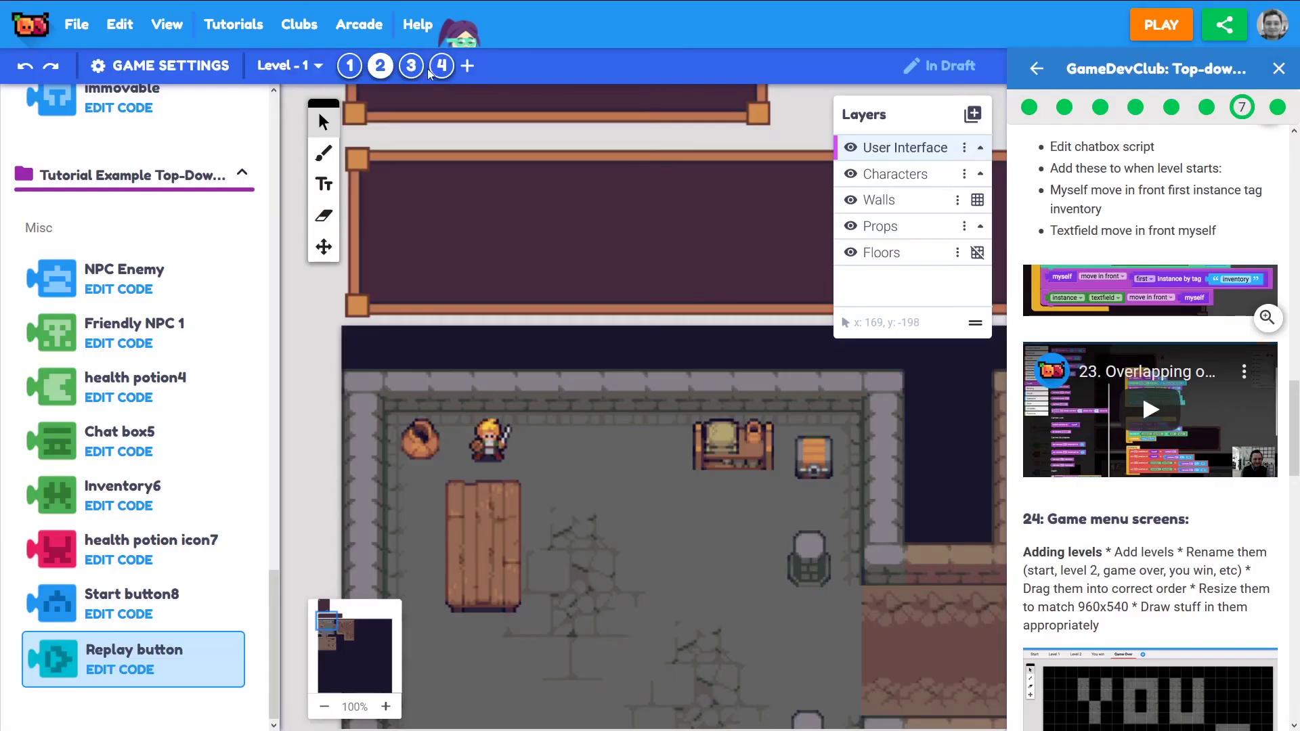
pyautogui.click(414, 70)
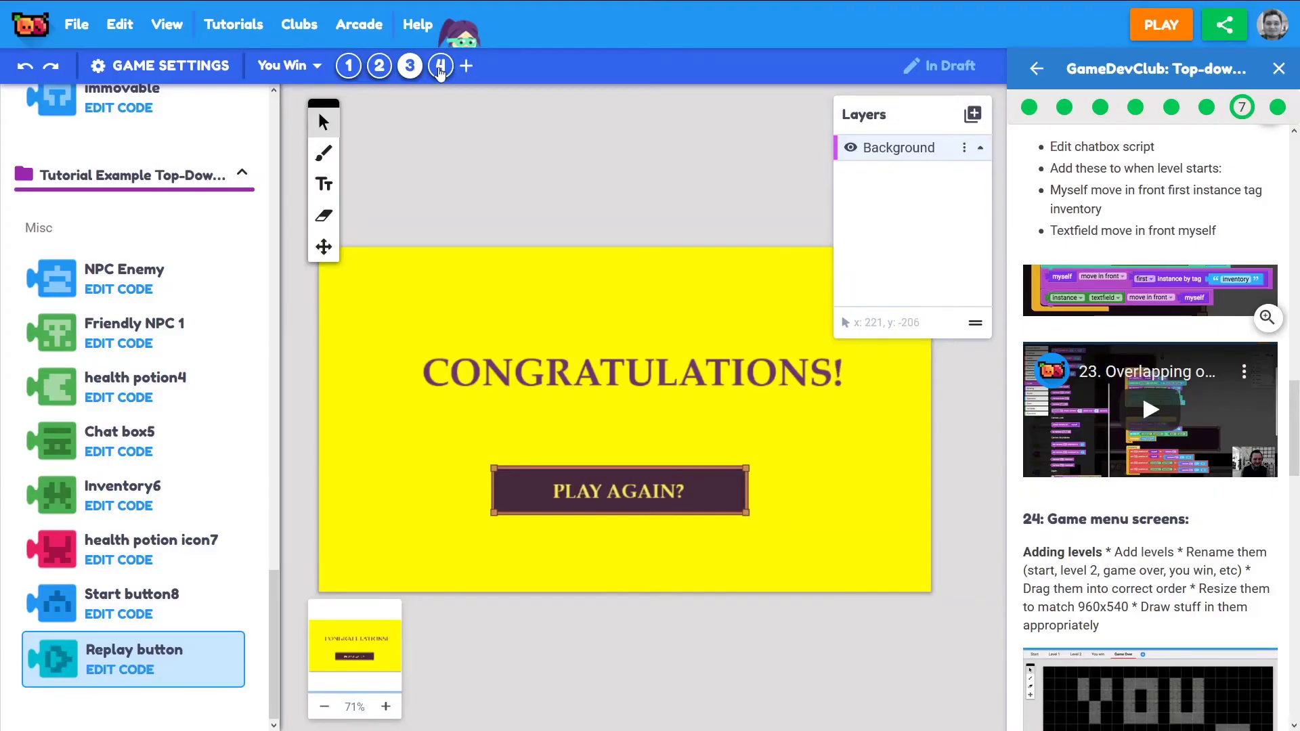
pyautogui.click(440, 66)
pyautogui.click(372, 67)
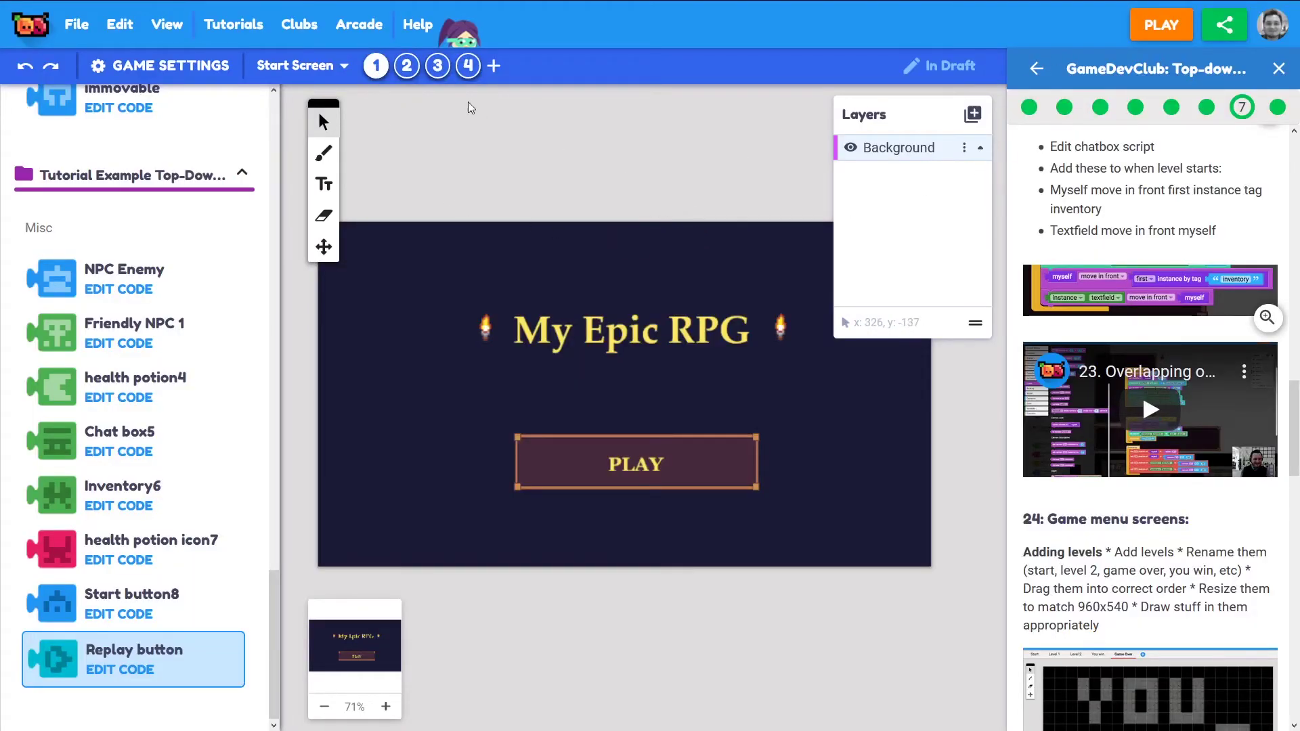
pyautogui.click(437, 66)
pyautogui.click(441, 65)
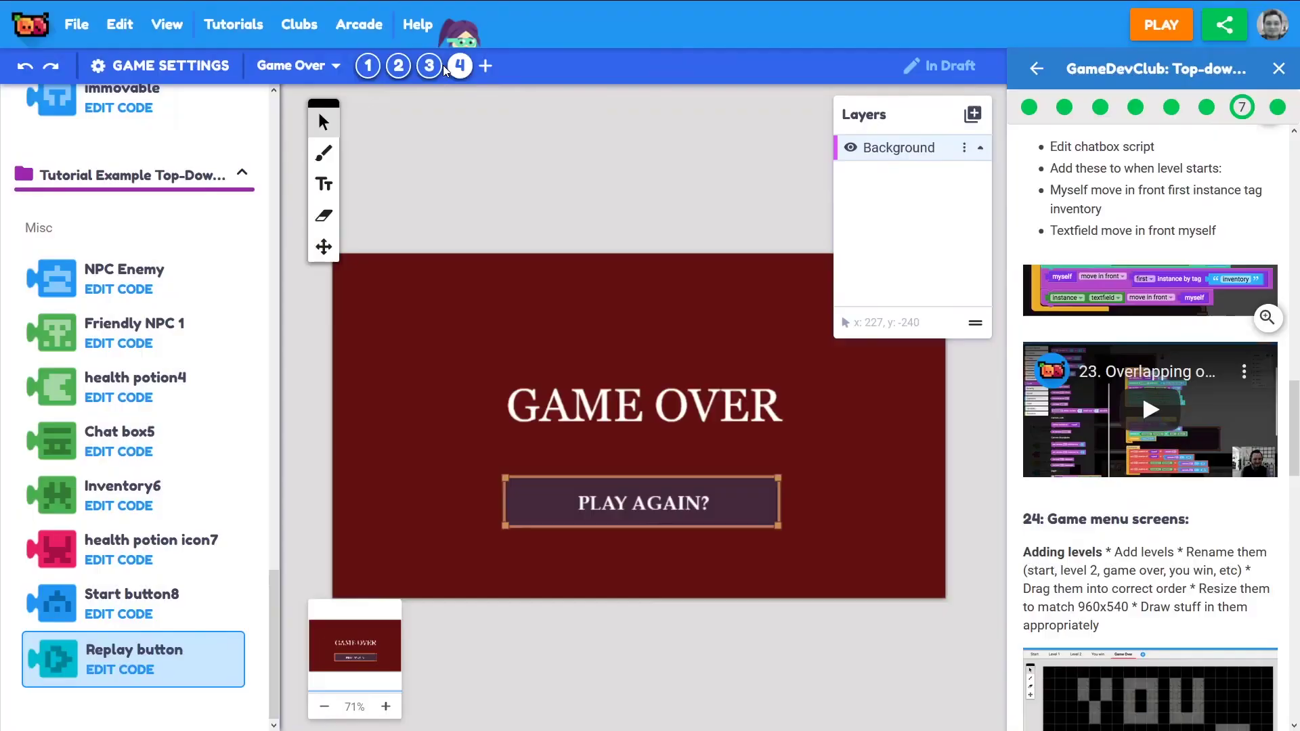
pyautogui.click(398, 66)
pyautogui.click(324, 247)
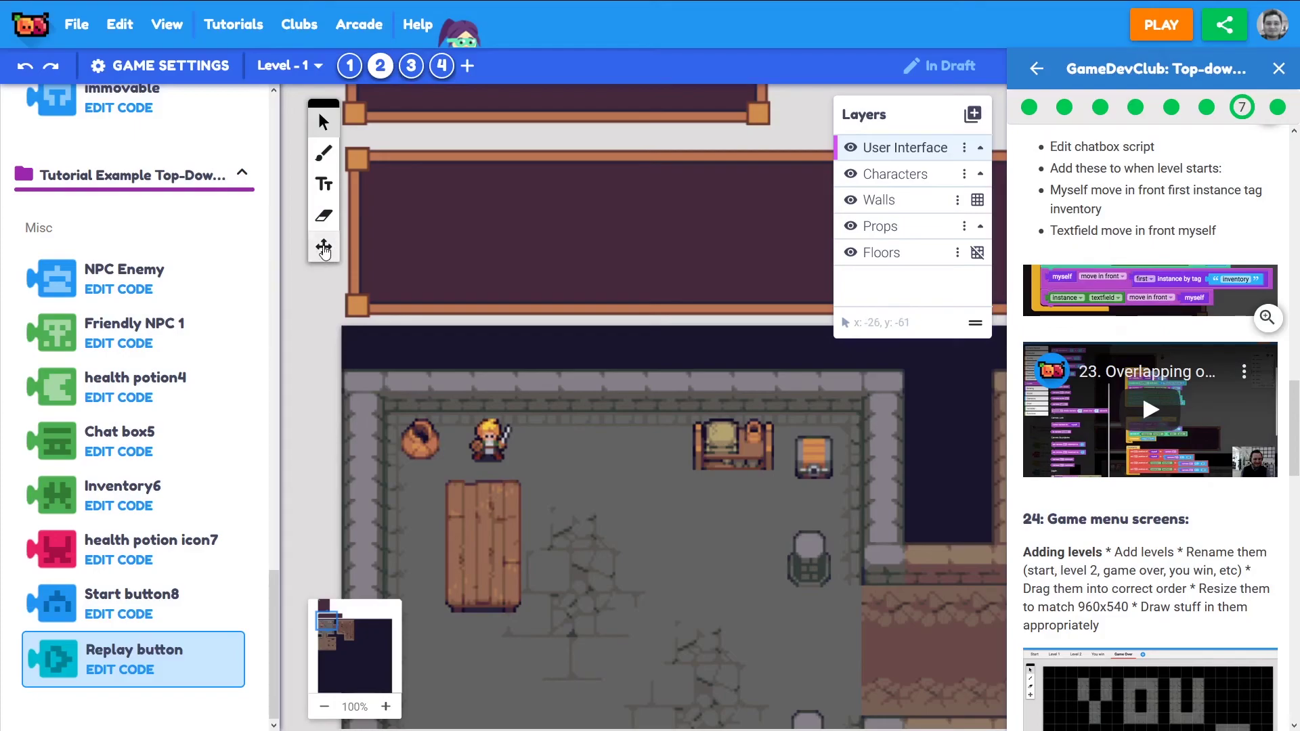
# Step: Pan down Level 1 to bring the spike trap room into view
pyautogui.moveTo(646, 529); pyautogui.dragTo(670, 229)
pyautogui.moveTo(613, 413); pyautogui.dragTo(617, 178)
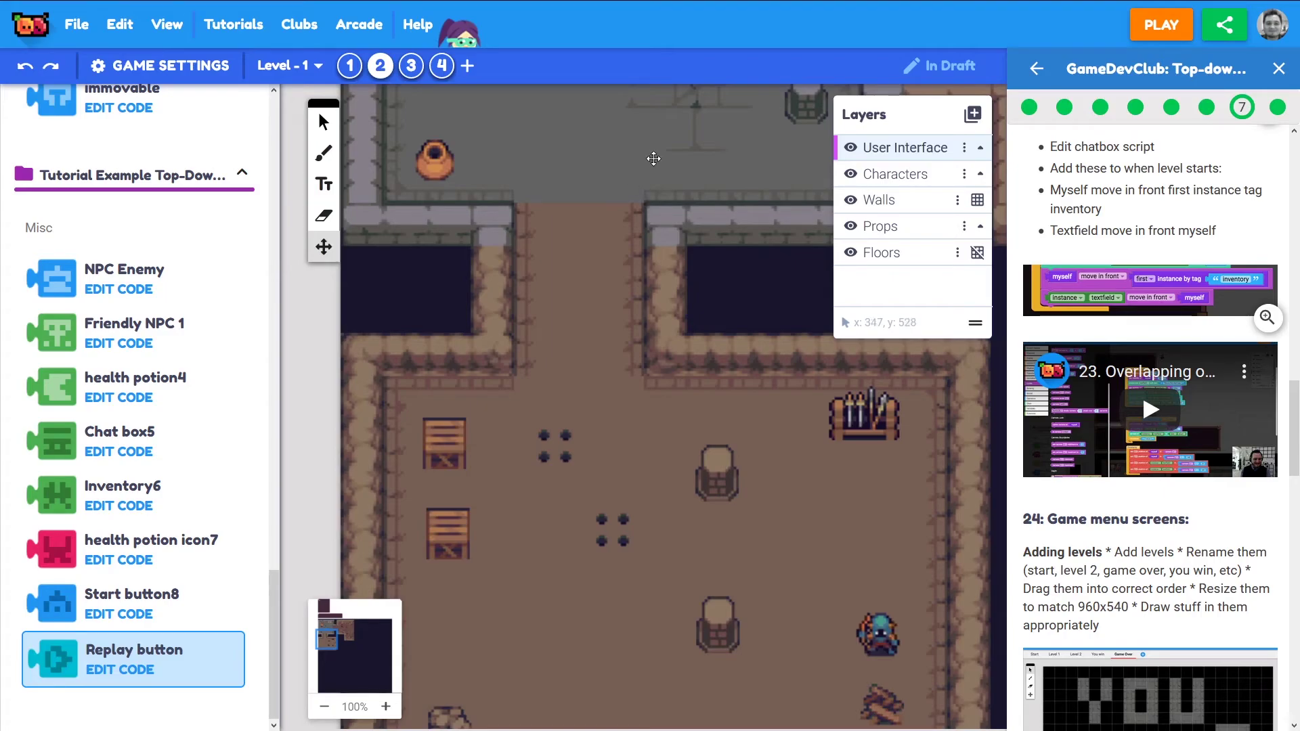
pyautogui.moveTo(654, 158); pyautogui.dragTo(688, 68)
pyautogui.moveTo(731, 183); pyautogui.dragTo(560, 337)
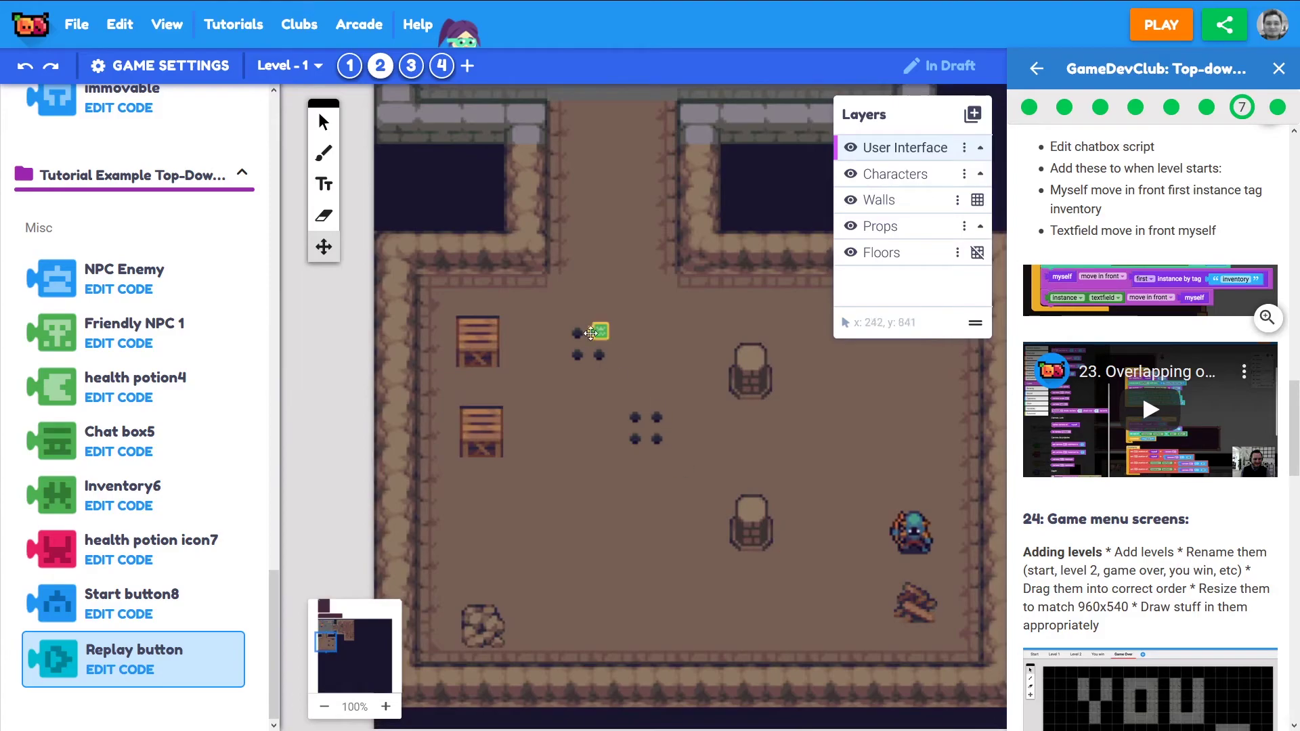
pyautogui.moveTo(564, 302); pyautogui.dragTo(562, 332)
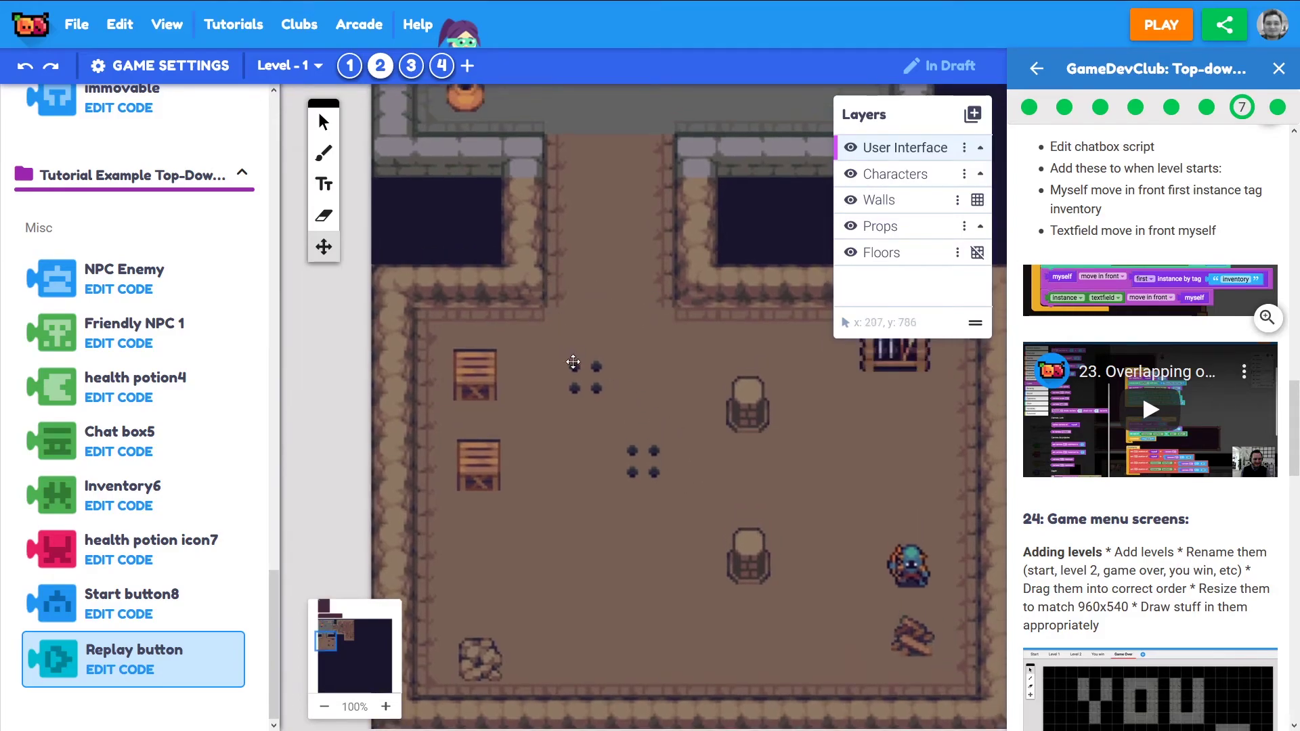
# Step: Change the spike trap's deadly-obstacle script to go to the 'last' level instead of 'first'
pyautogui.click(584, 381)
pyautogui.moveTo(745, 420)
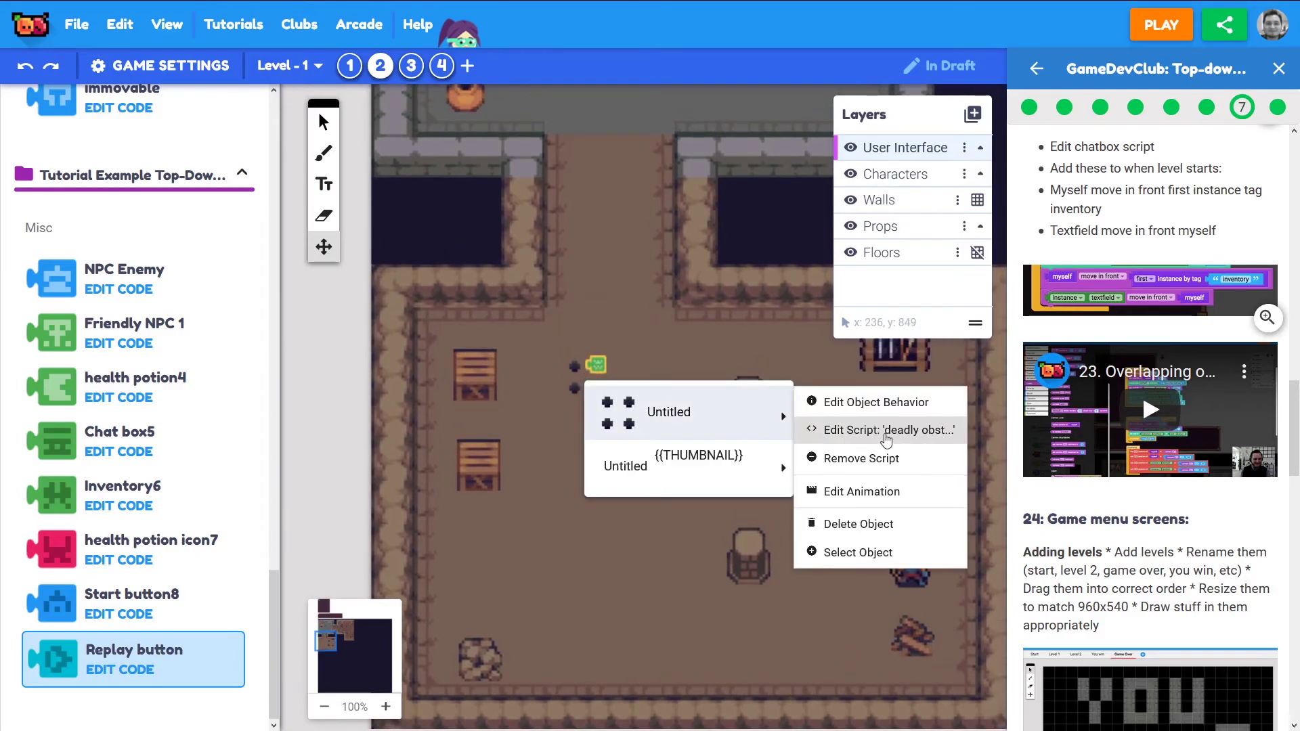
pyautogui.click(887, 431)
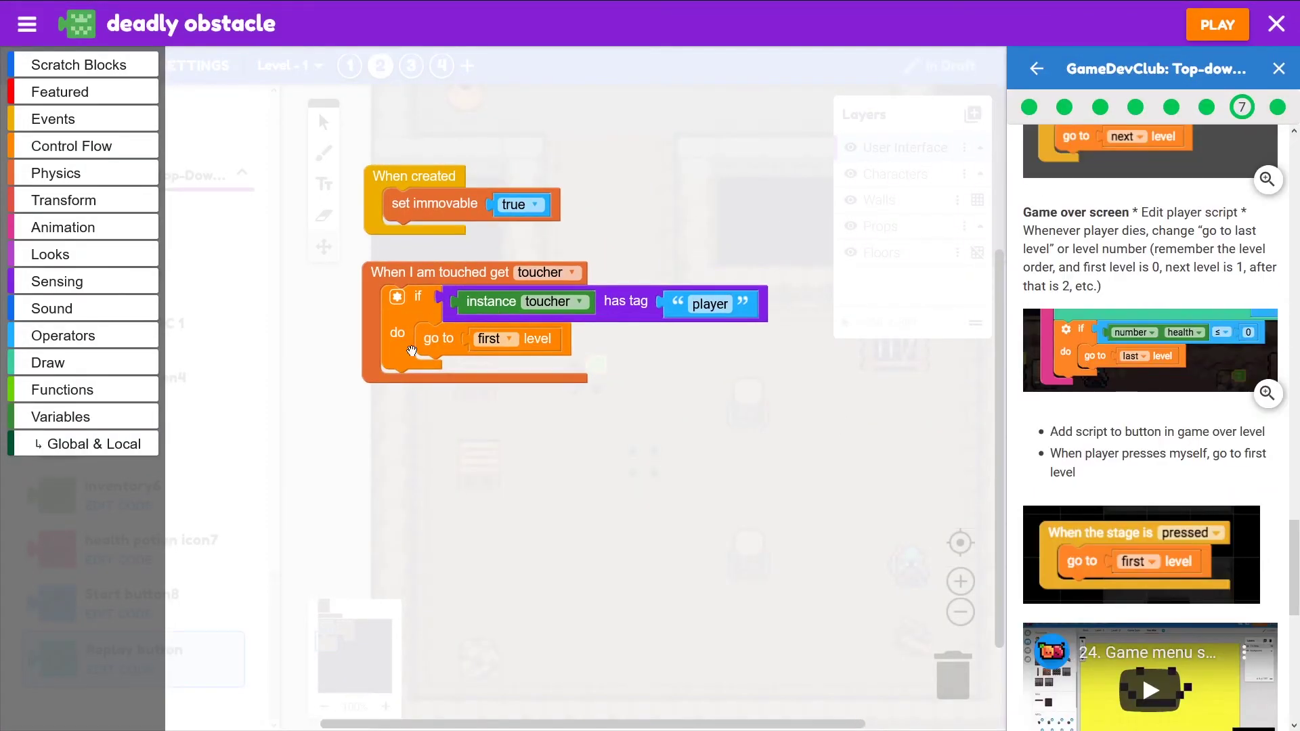
pyautogui.click(510, 340)
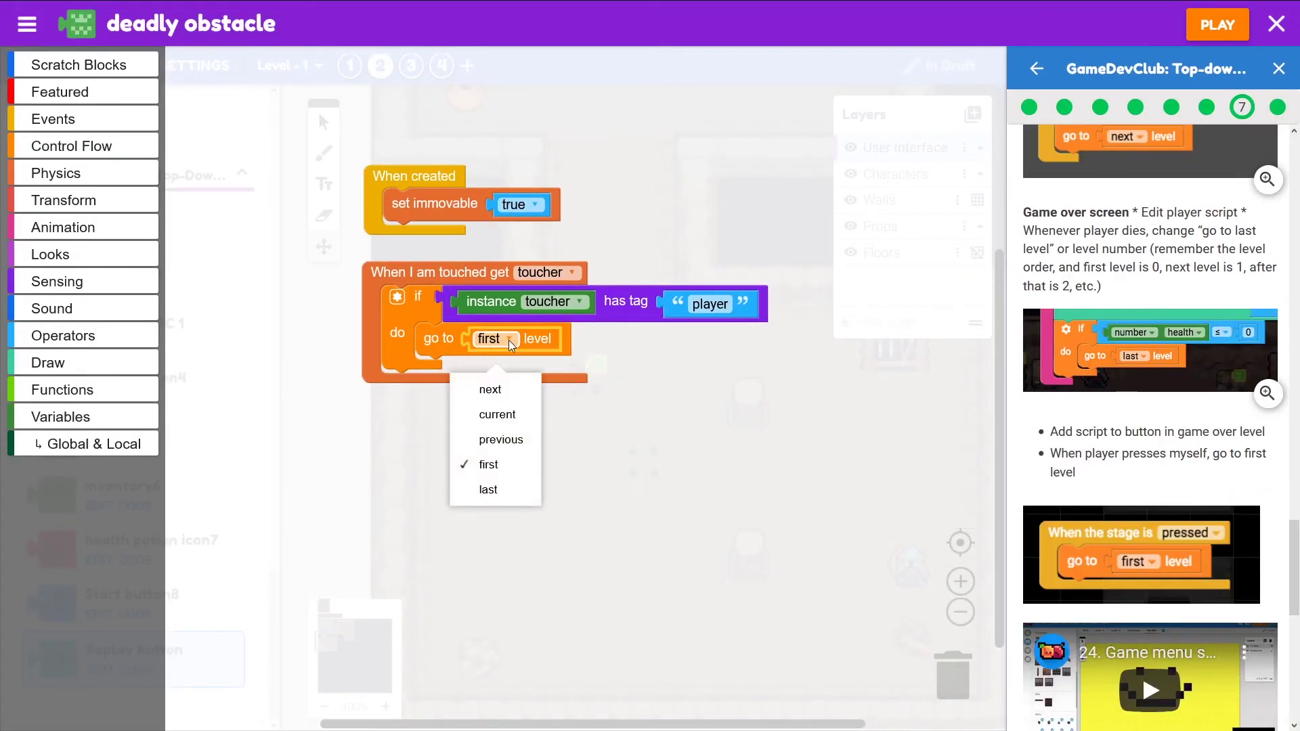
pyautogui.click(489, 490)
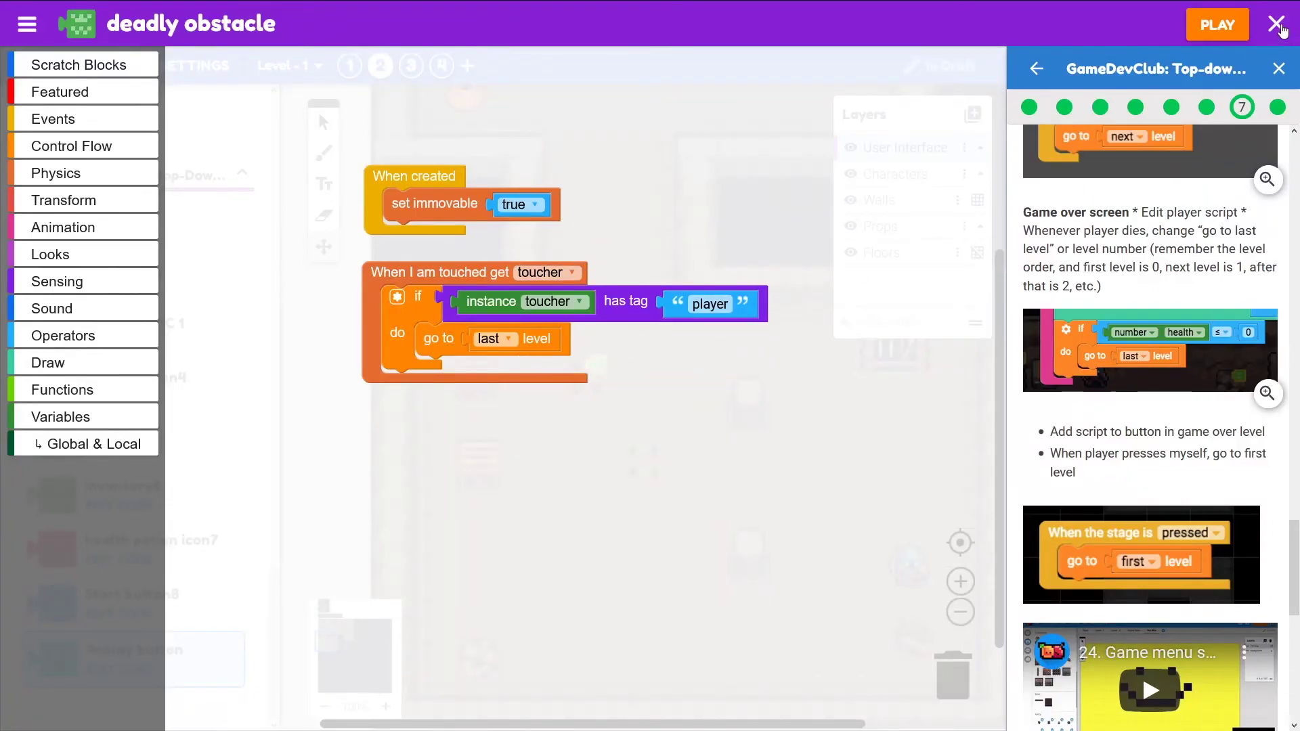
pyautogui.click(1277, 25)
# Step: Save the obstacle script change and open the player's 'Player controls' script
pyautogui.click(823, 458)
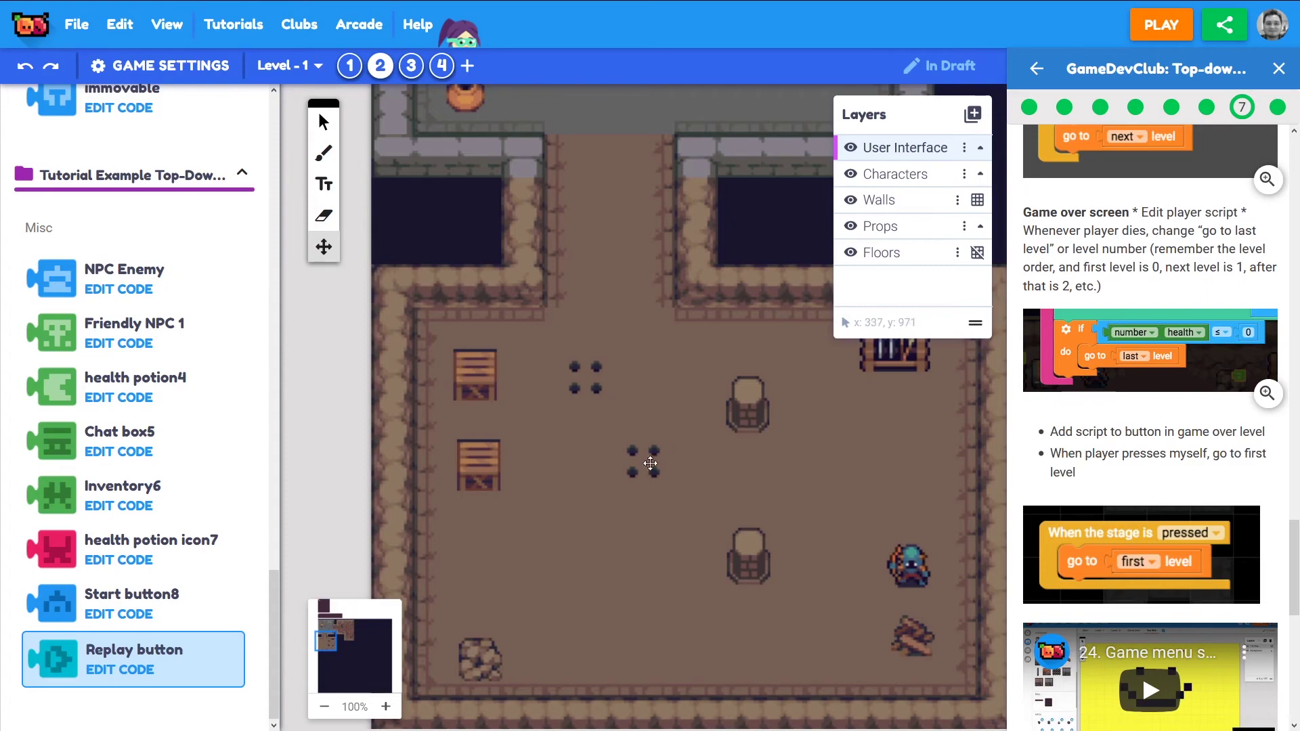
pyautogui.scroll(5, 690, 155)
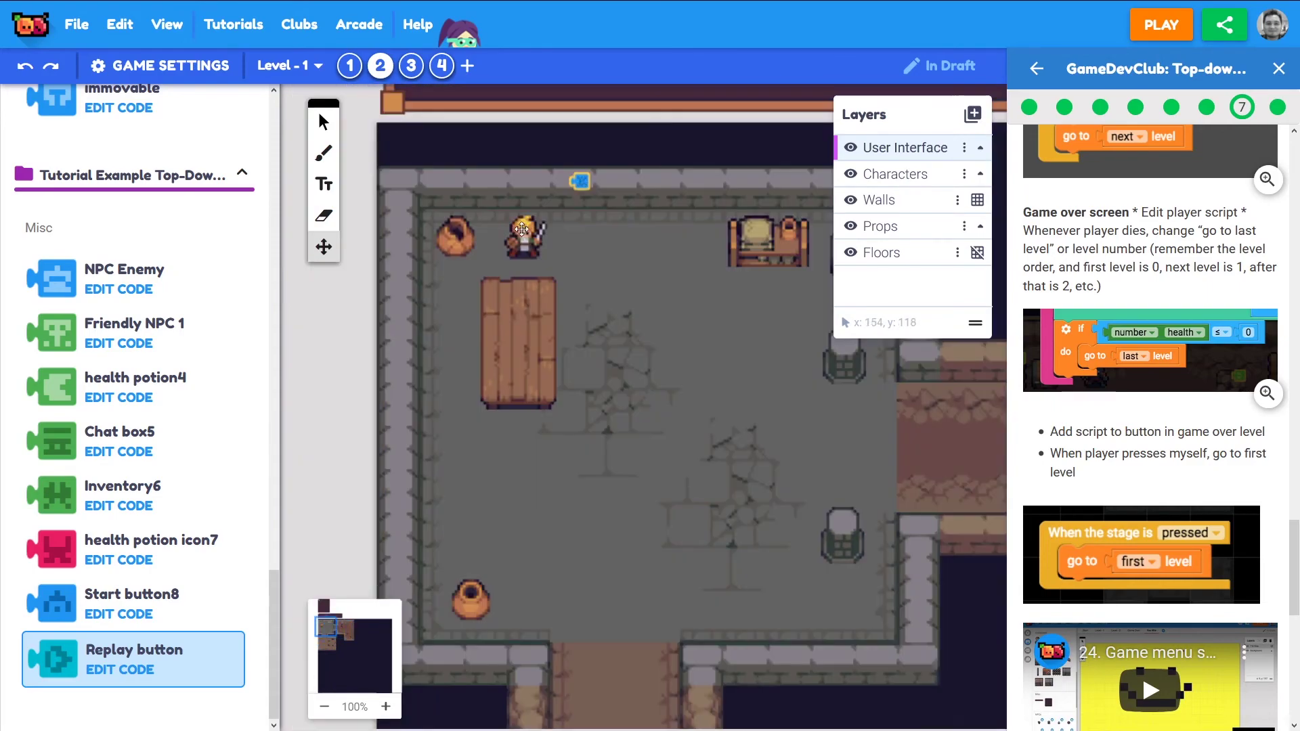
pyautogui.rightClick(521, 229)
pyautogui.moveTo(595, 267)
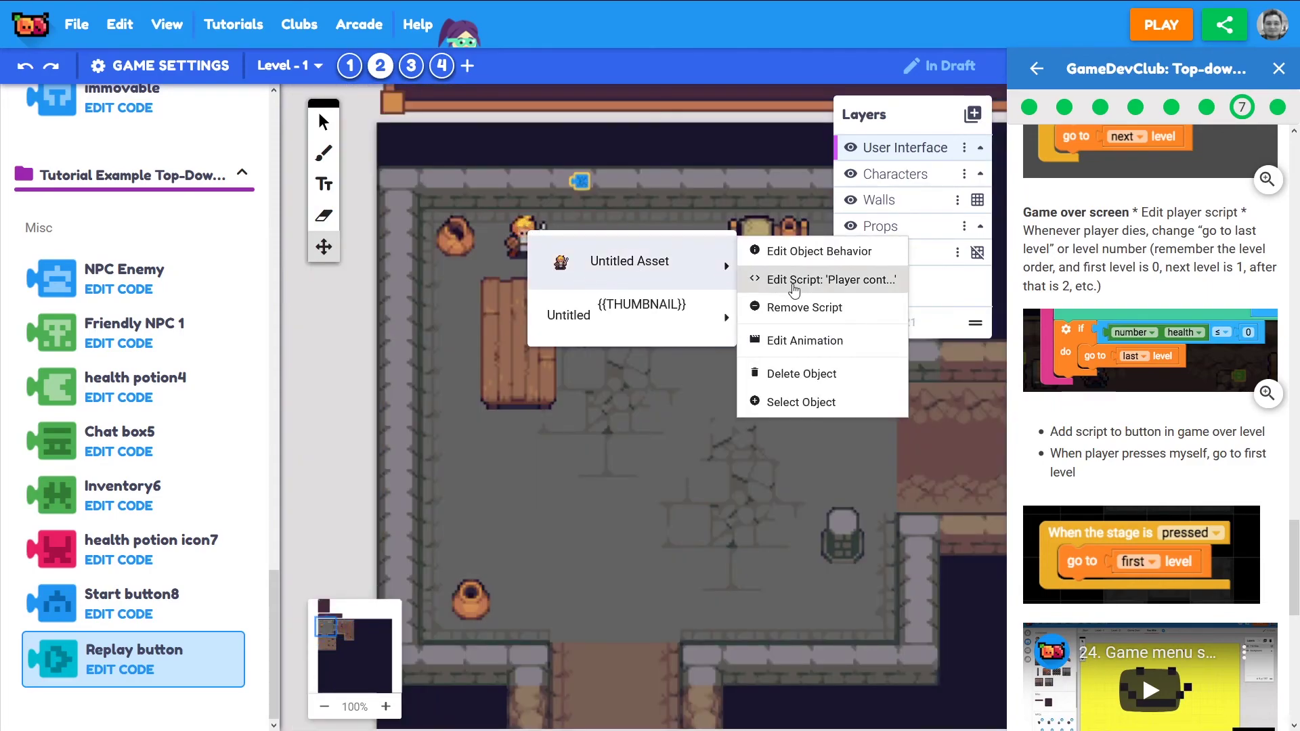
pyautogui.click(788, 279)
# Step: Make health ≤ 0 go to the 'last' level instead of 'current', then start the preview
pyautogui.scroll(-10, 921, 574)
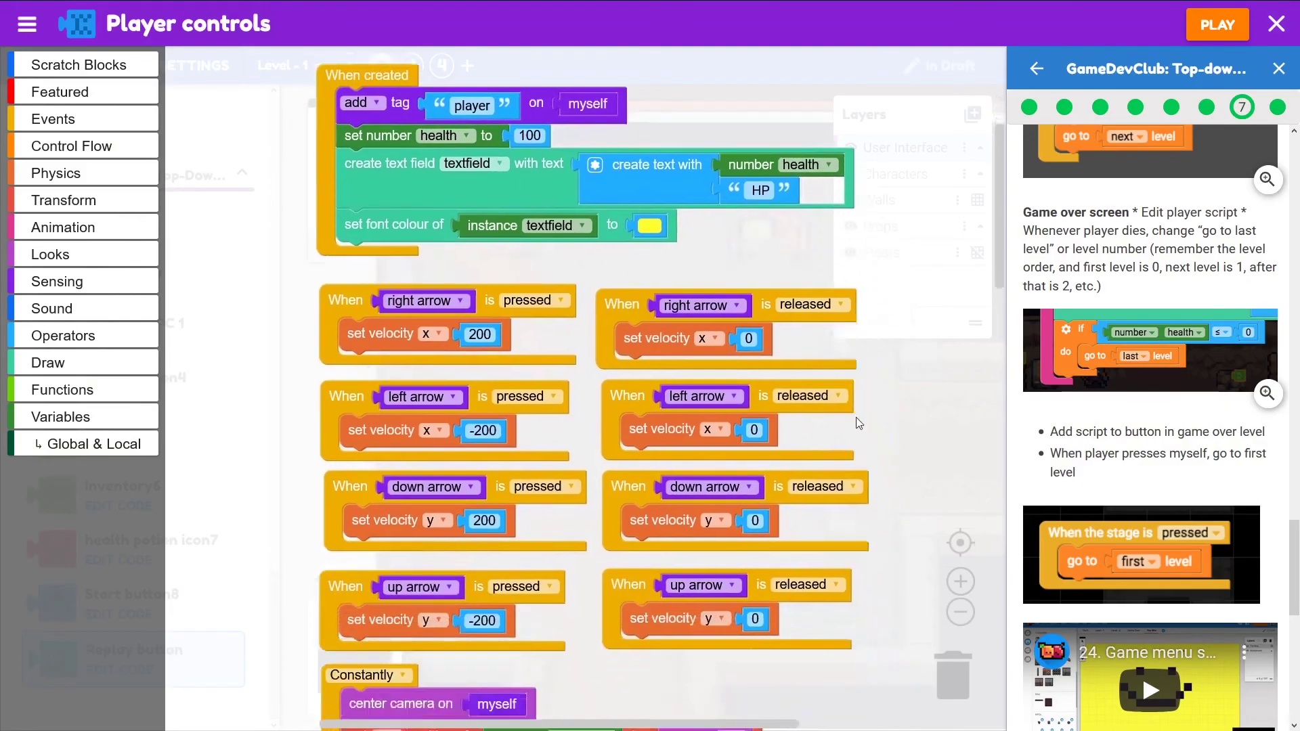
pyautogui.scroll(-8, 759, 298)
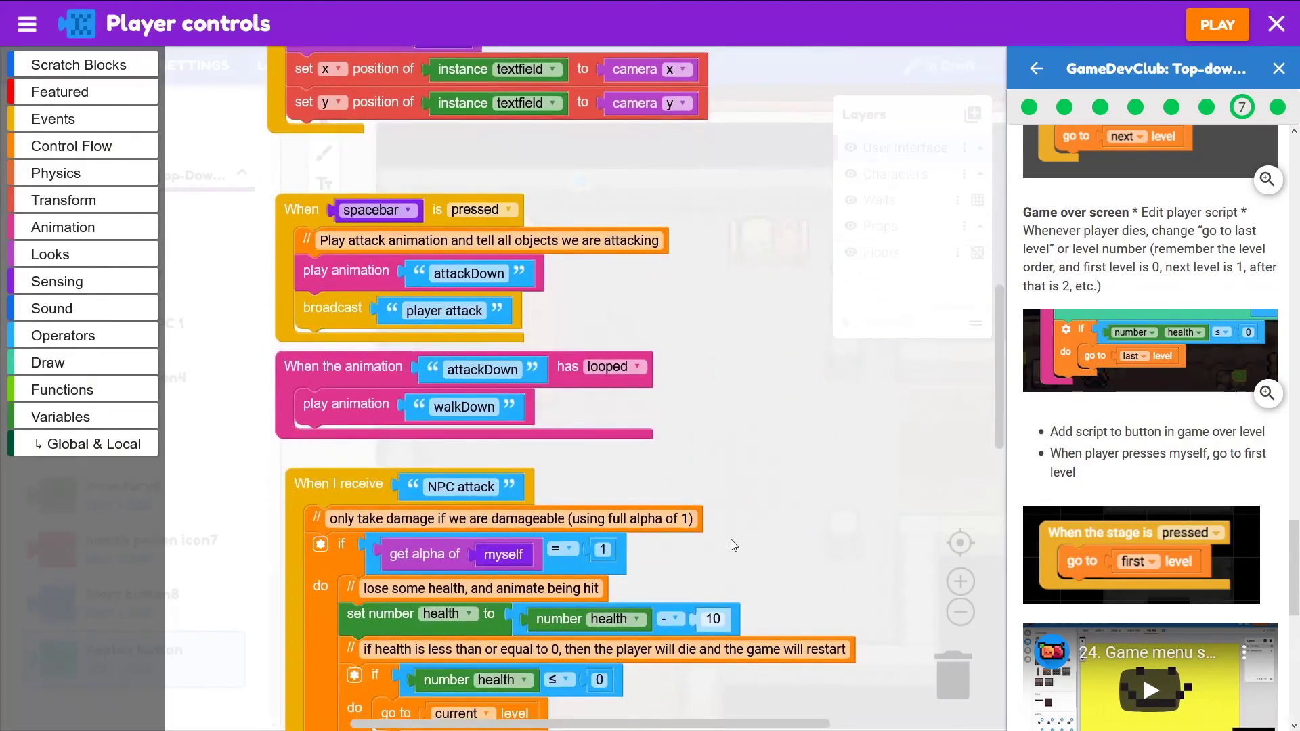
pyautogui.moveTo(349, 104); pyautogui.dragTo(334, 94)
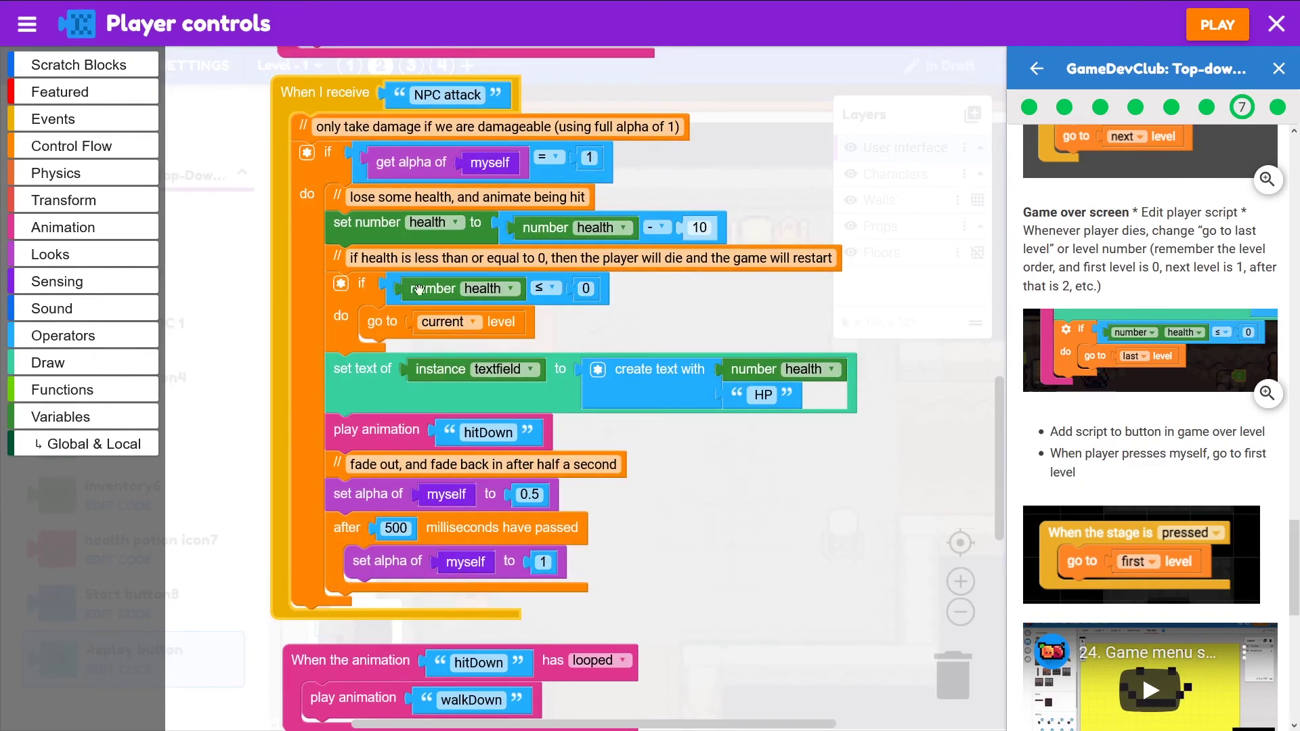
pyautogui.click(442, 324)
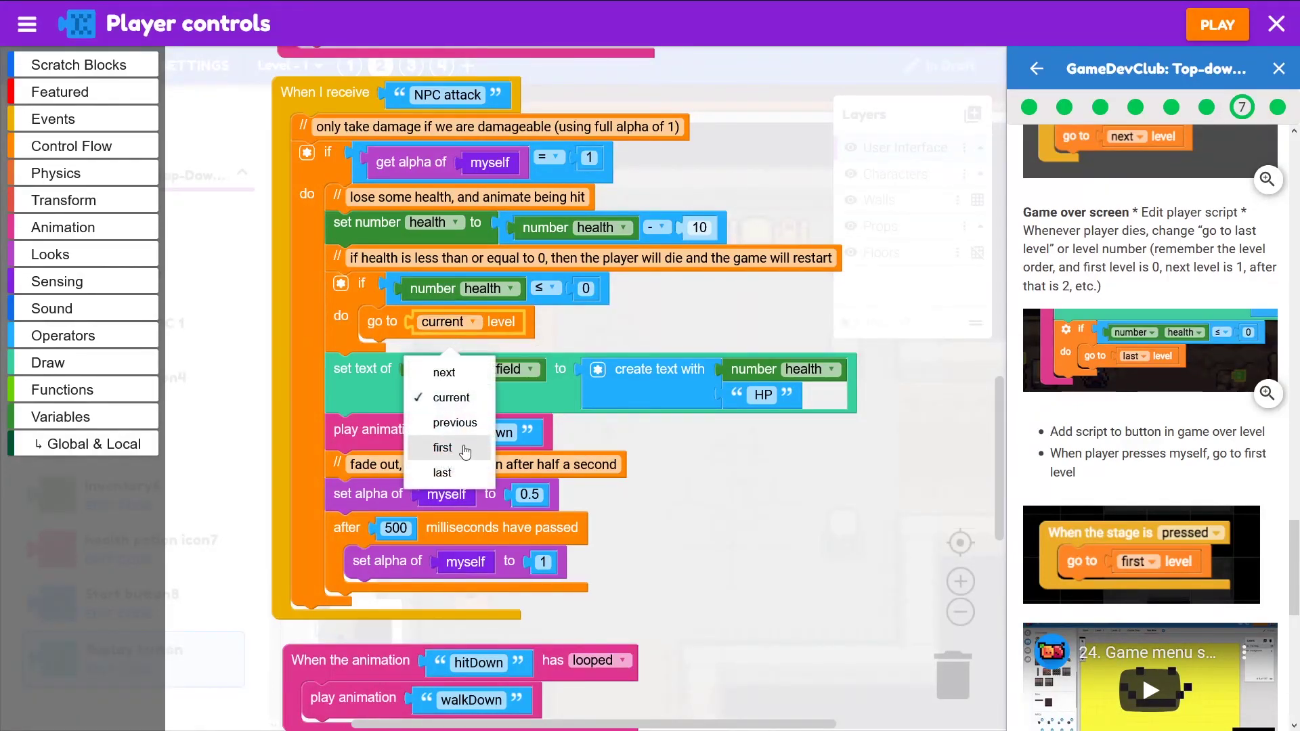
pyautogui.click(447, 473)
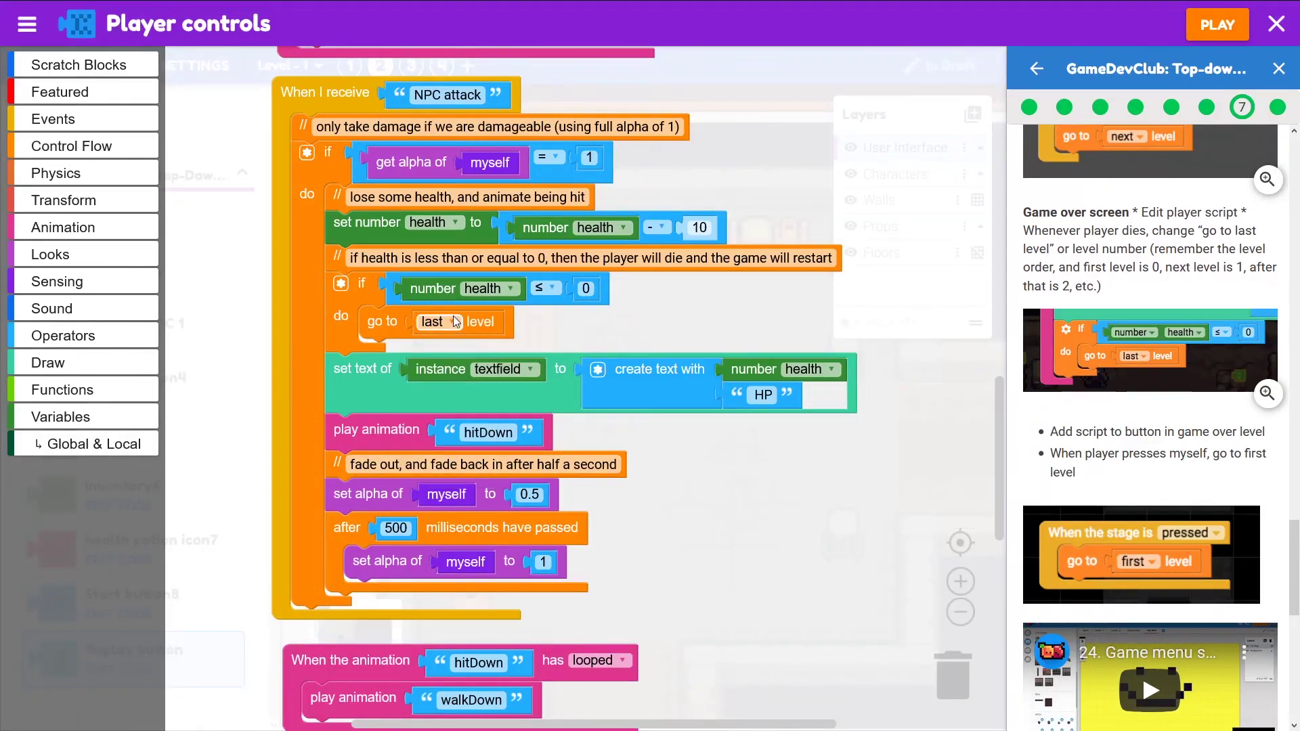
pyautogui.click(1202, 25)
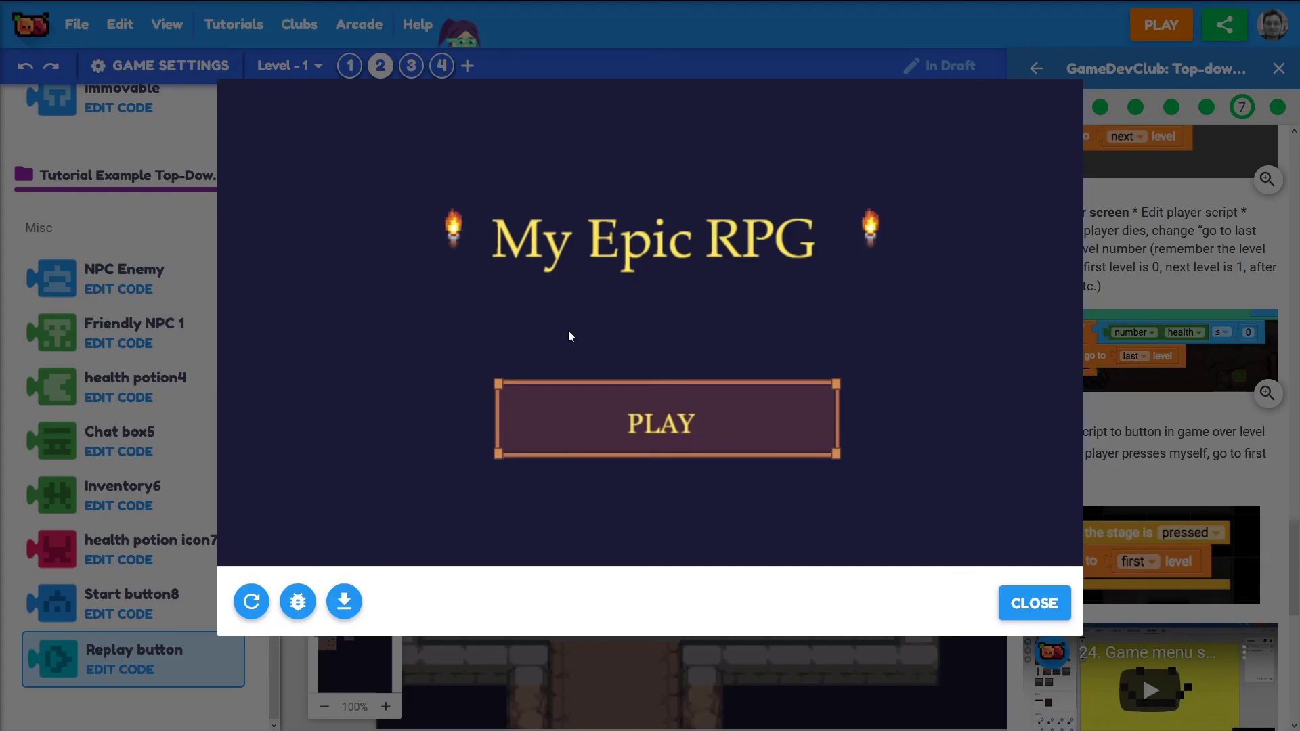
# Step: Start the game, die fighting the orcs, and use PLAY AGAIN? from GAME OVER
pyautogui.click(637, 418)
pyautogui.press('Down')
pyautogui.press('Right')
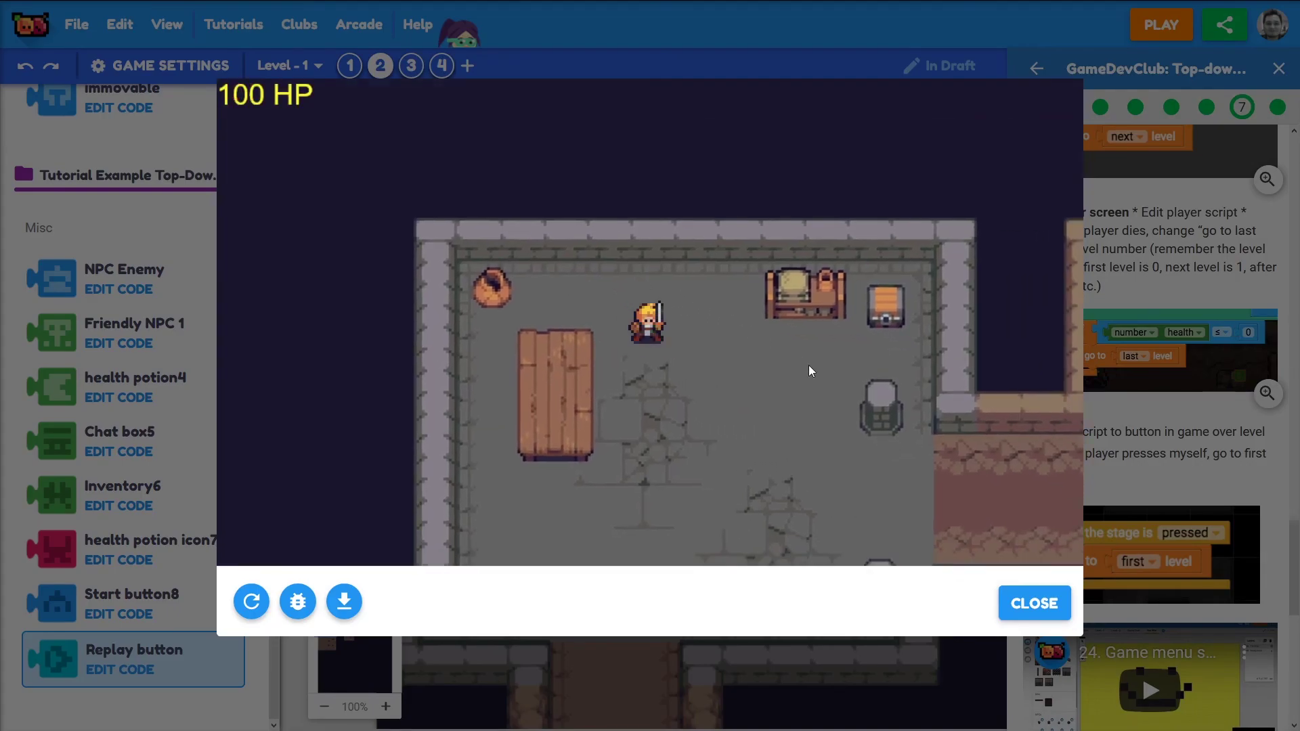
pyautogui.press('Right')
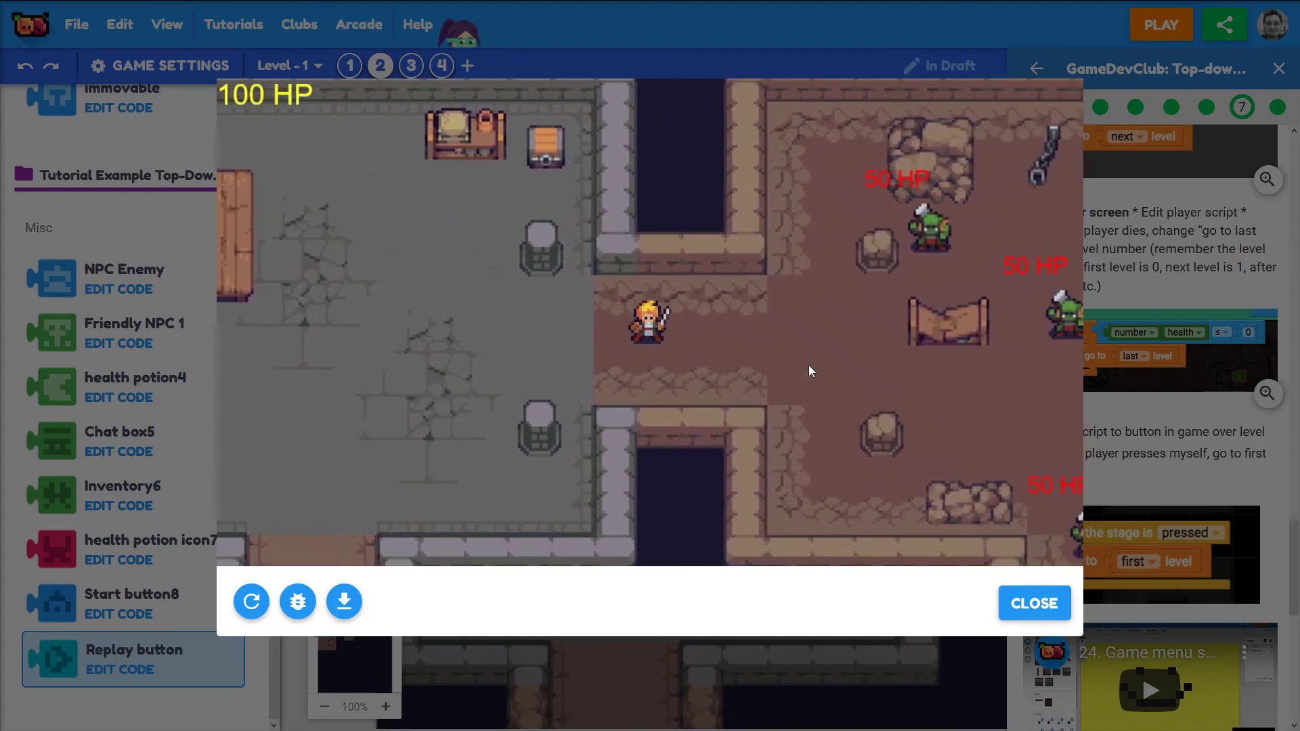
pyautogui.press('Right')
pyautogui.press('Down')
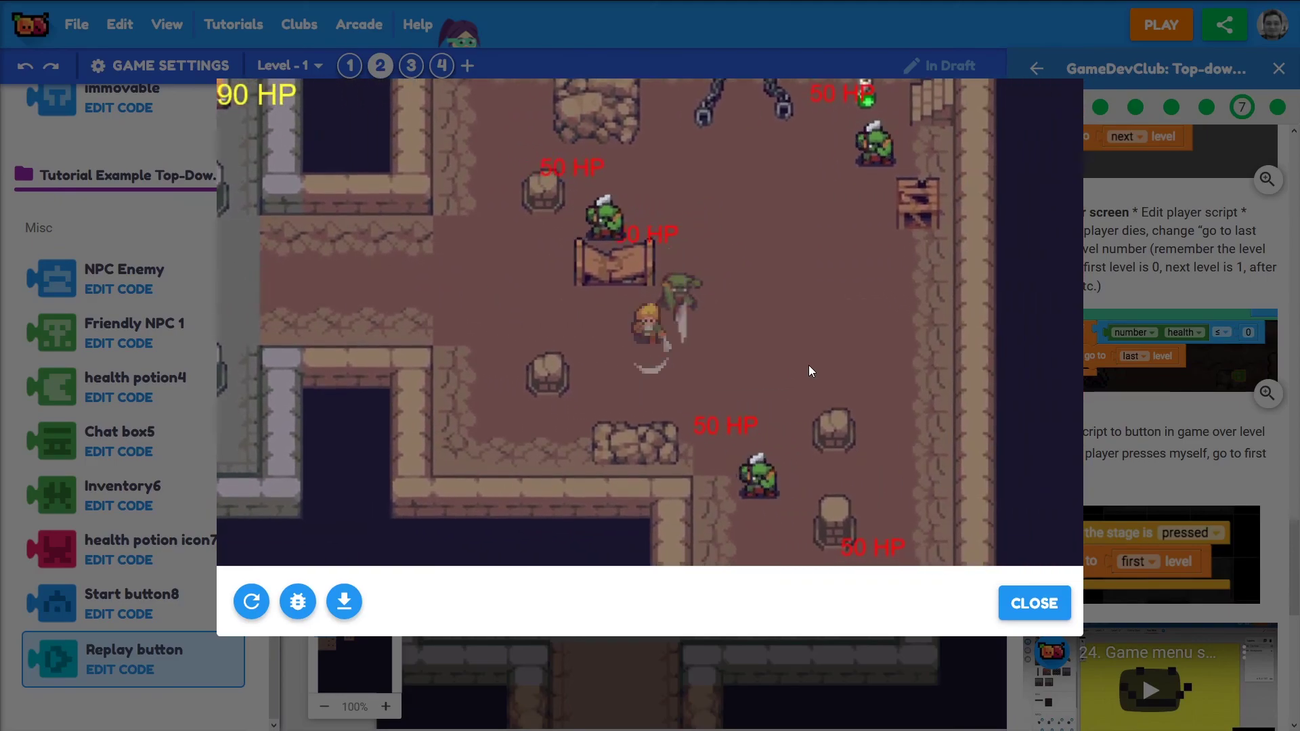
pyautogui.press('space')
pyautogui.press('Up')
pyautogui.press('Right')
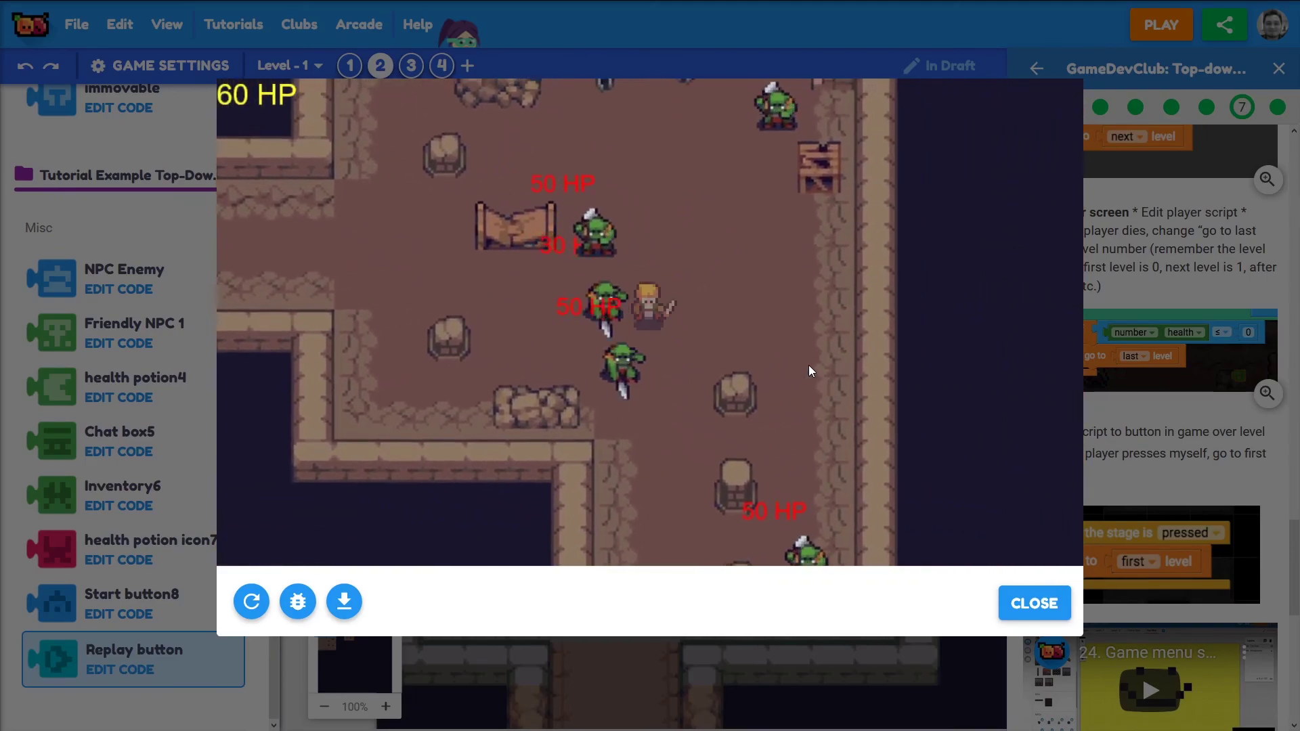
pyautogui.press('Right')
pyautogui.press('space')
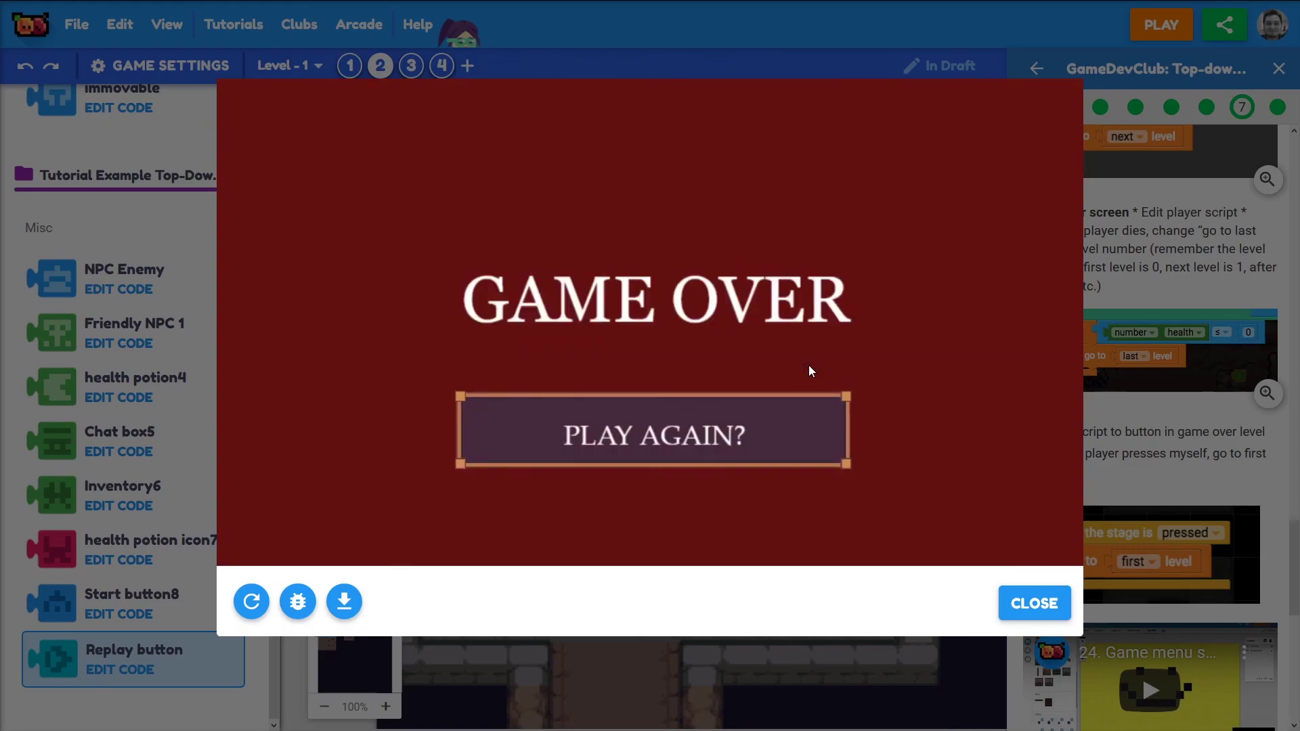
pyautogui.click(645, 457)
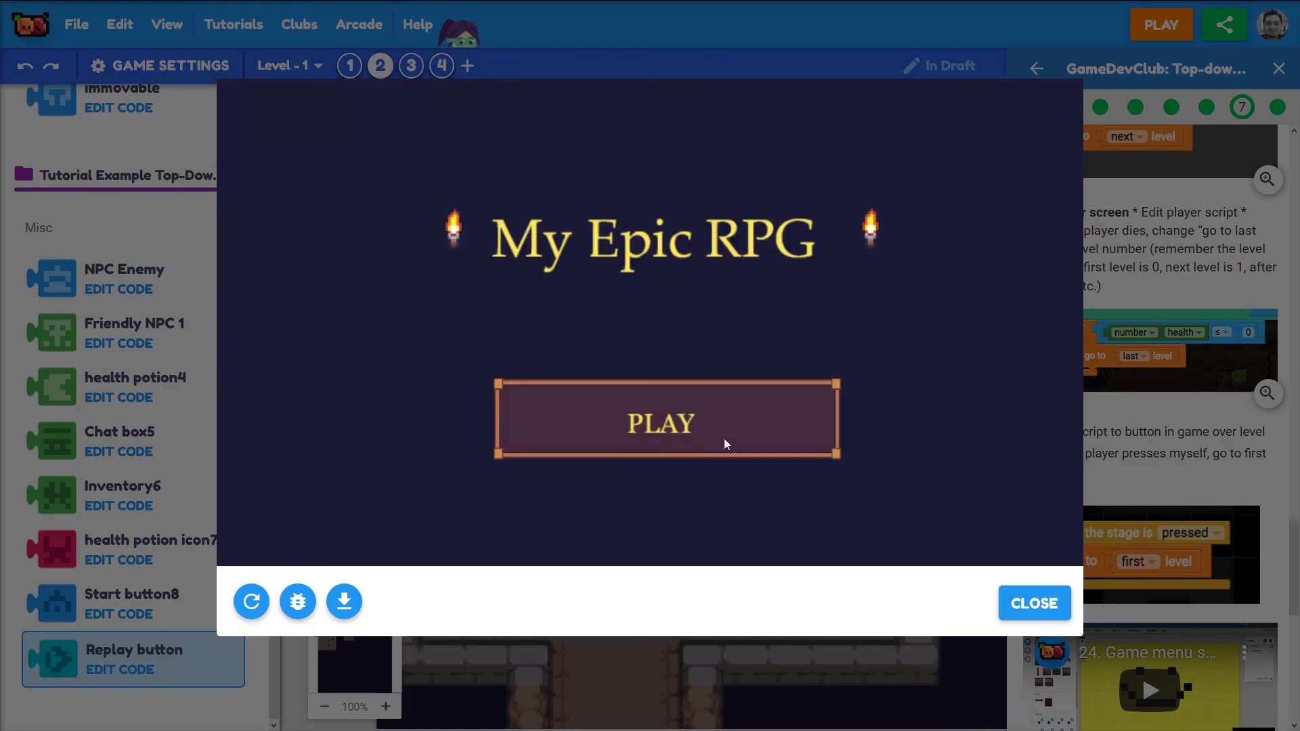
# Step: Replay to GAME OVER once more, then close the preview and code editor and open You Win
pyautogui.click(719, 439)
pyautogui.press('Down')
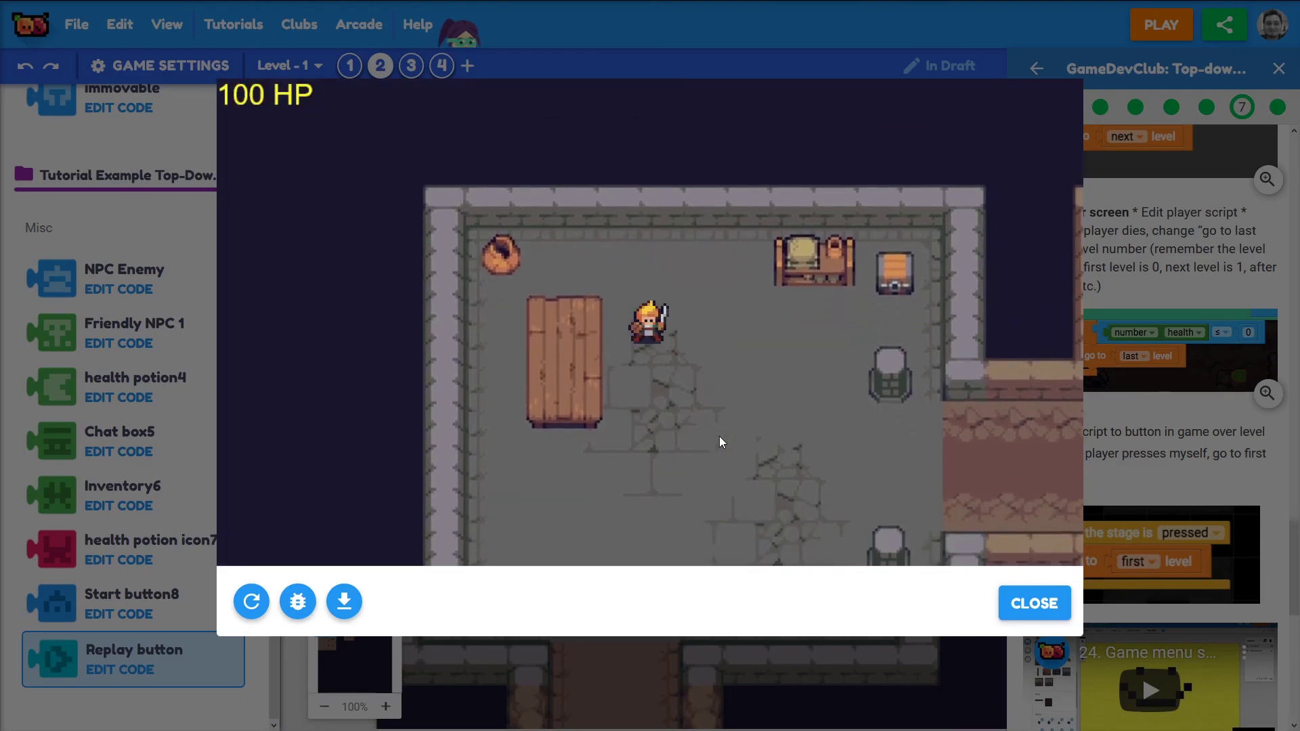
pyautogui.press('Down')
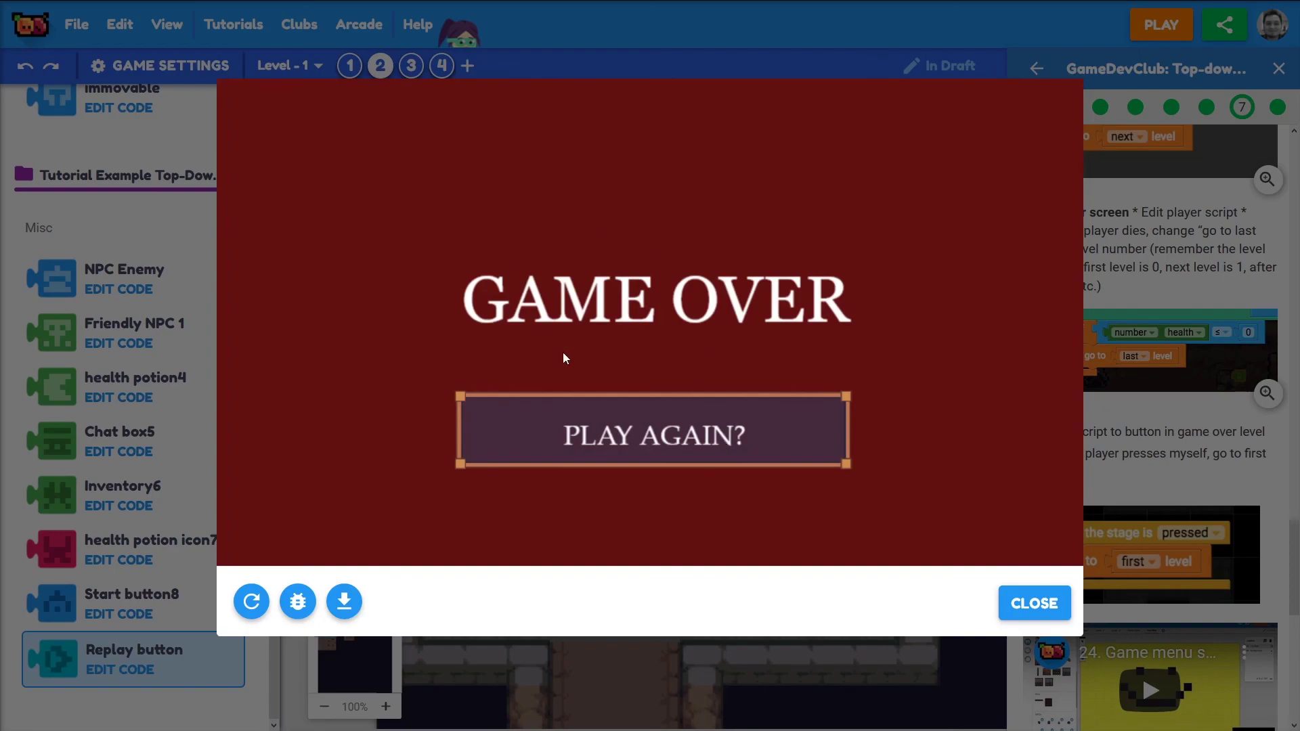
pyautogui.click(657, 416)
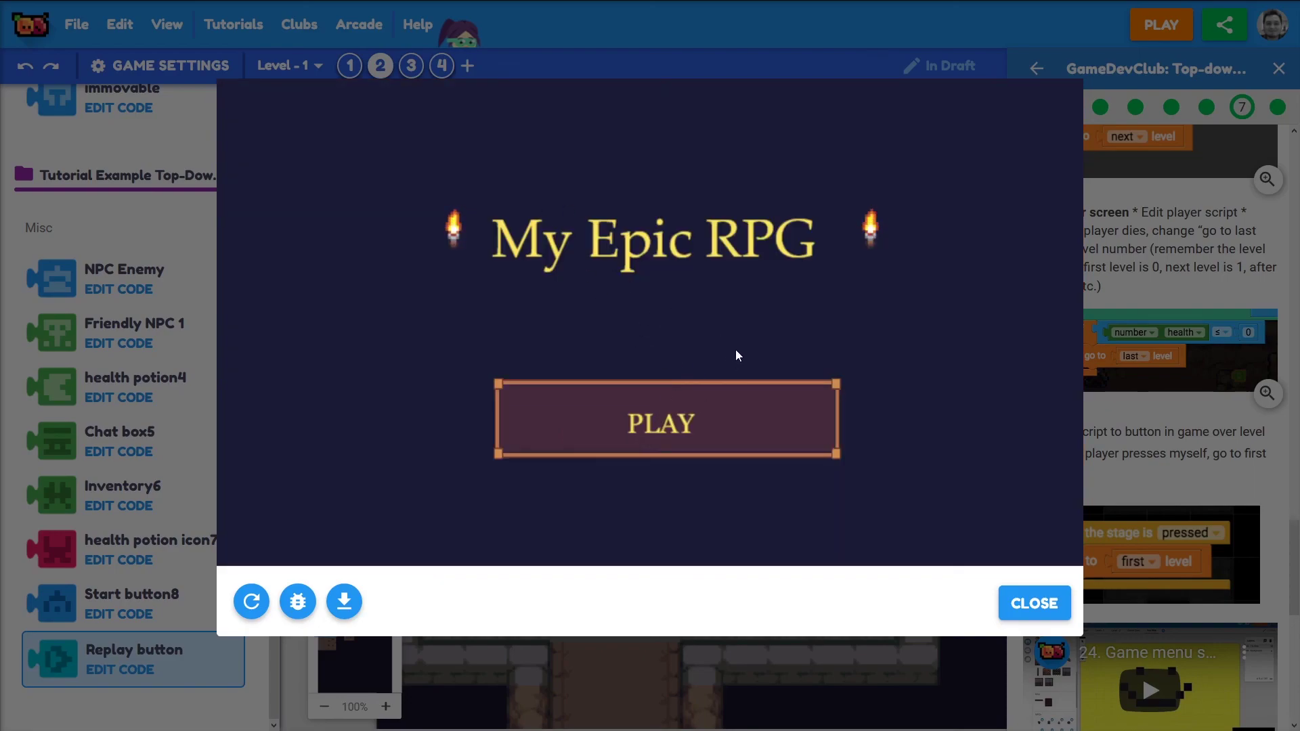
pyautogui.click(1034, 602)
pyautogui.click(1276, 24)
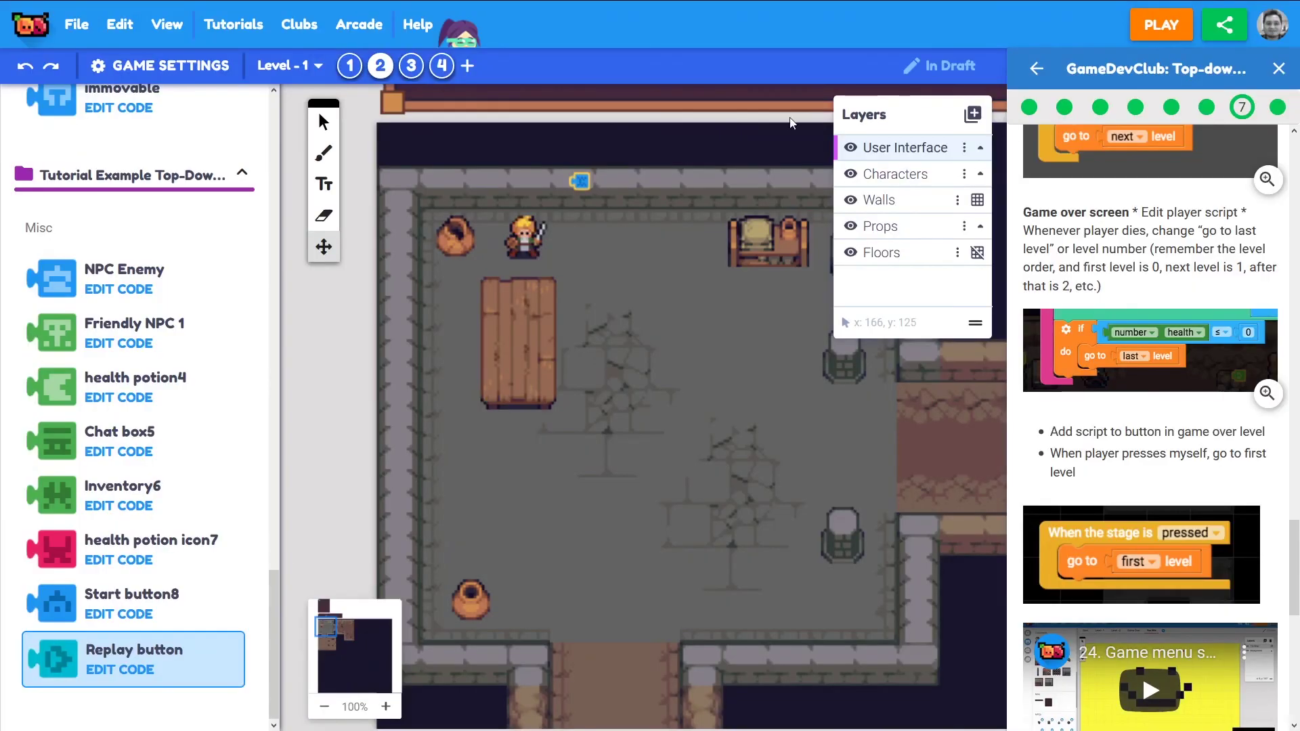
pyautogui.click(409, 65)
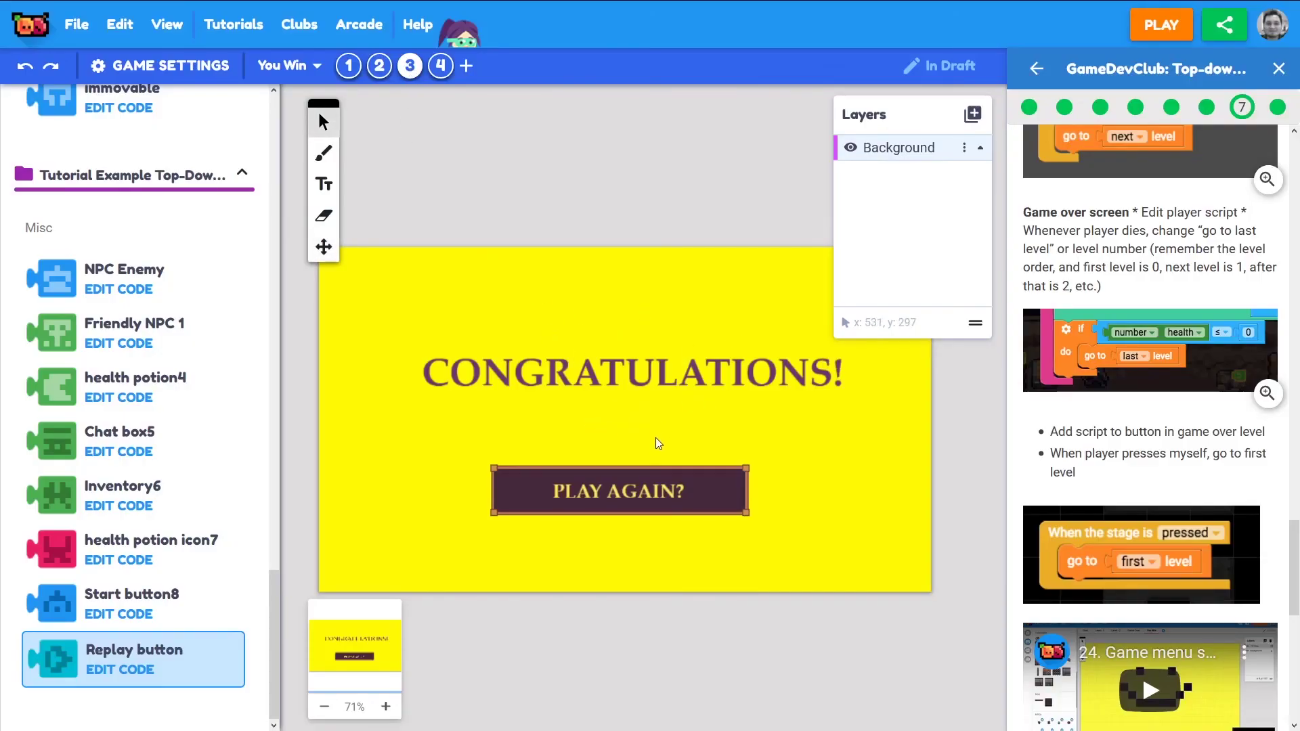